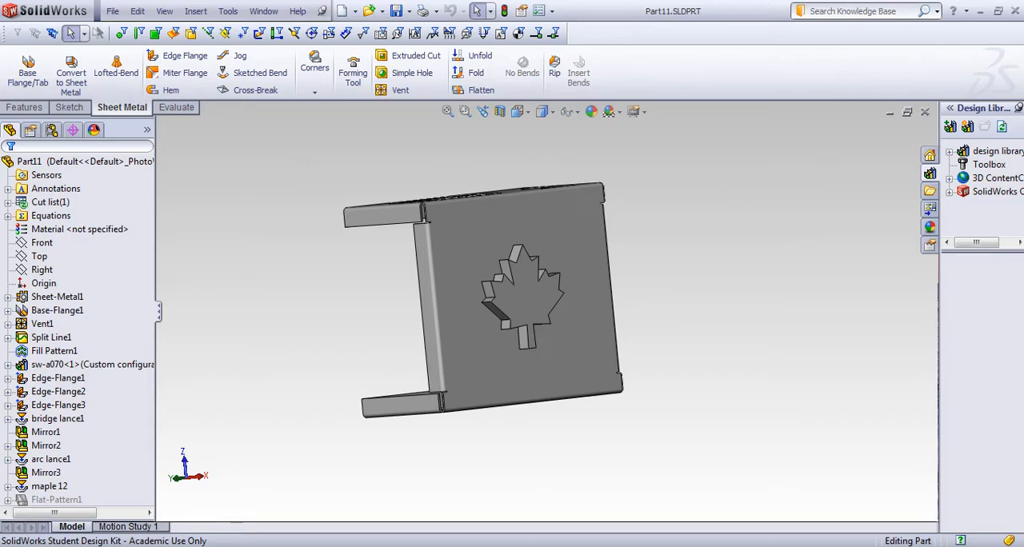
pyautogui.moveTo(272, 296); pyautogui.dragTo(498, 368, button='middle')
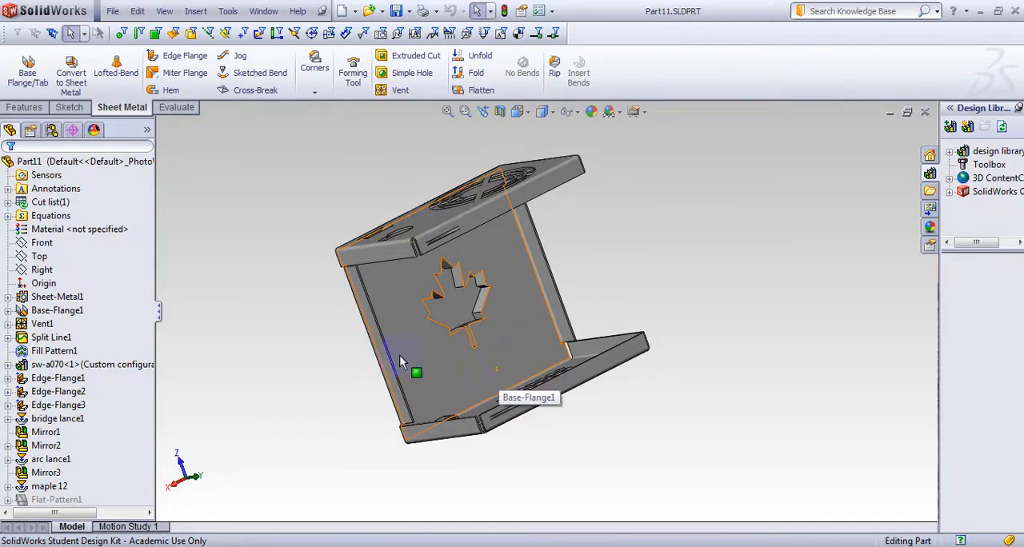
pyautogui.moveTo(399, 355); pyautogui.dragTo(510, 286, button='middle')
pyautogui.moveTo(354, 296); pyautogui.dragTo(549, 337, button='middle')
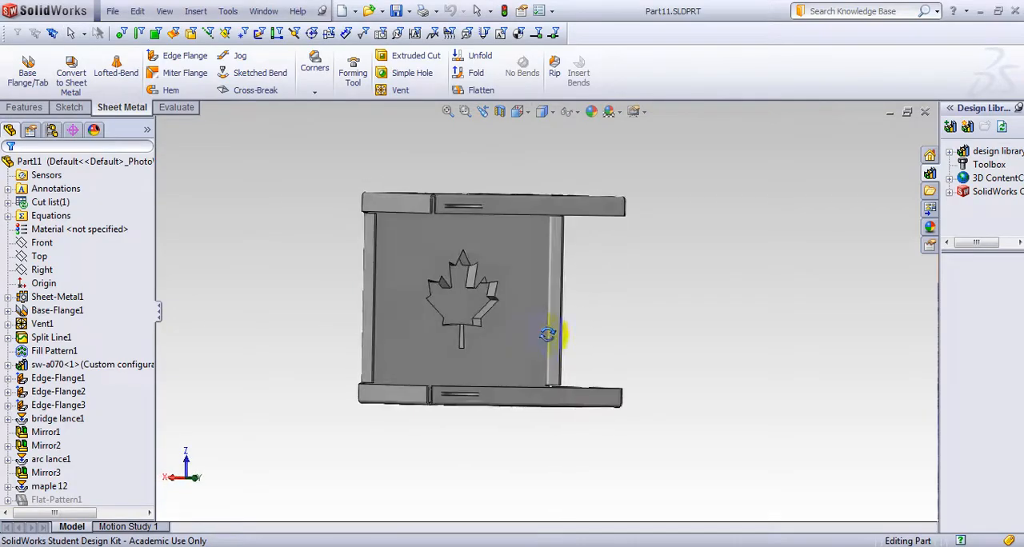
pyautogui.moveTo(296, 304); pyautogui.dragTo(279, 333, button='middle')
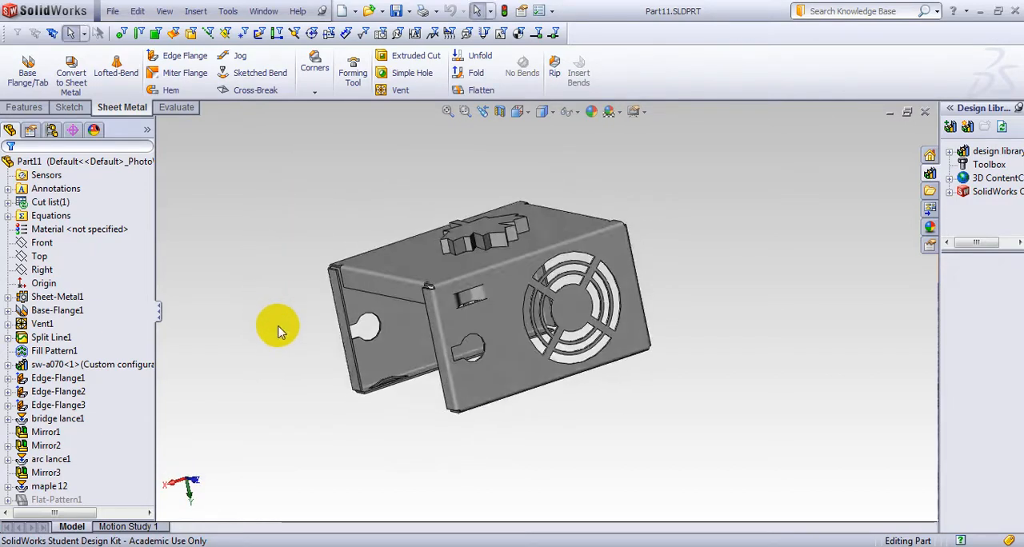
# Create a new part from the tutorial part template and start a sketch on the Right plane
pyautogui.click(113, 10)
pyautogui.click(138, 19)
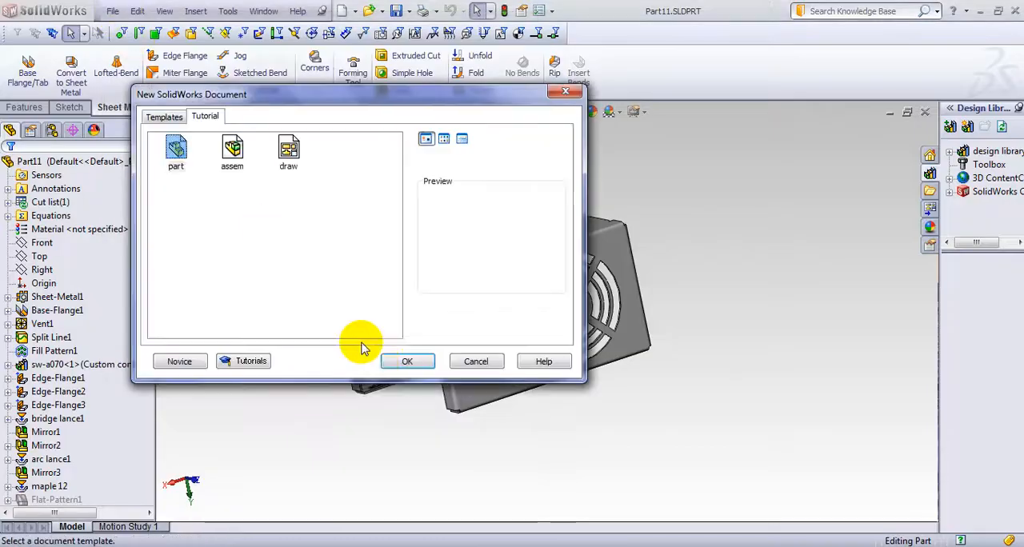
pyautogui.click(405, 362)
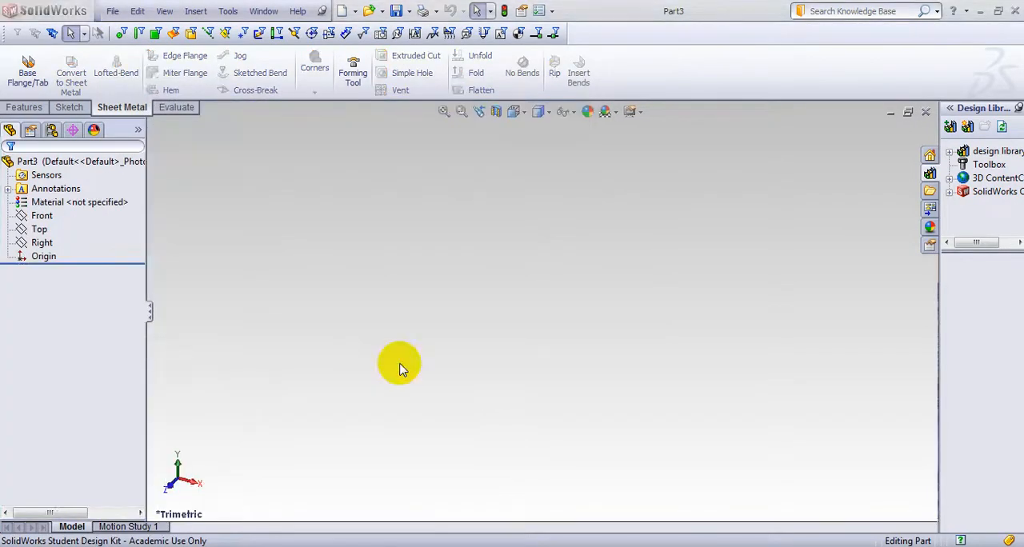
pyautogui.click(44, 242)
pyautogui.click(61, 225)
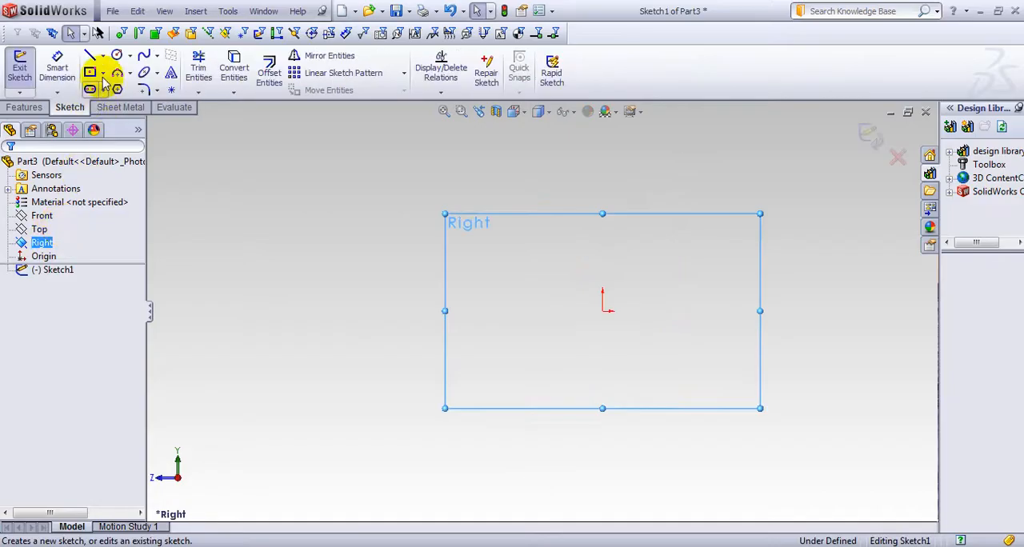
# Sketch a horizontal base line about 160 mm long through the origin, a right side about 62 mm high and an inward lip about 21 mm long
pyautogui.click(90, 54)
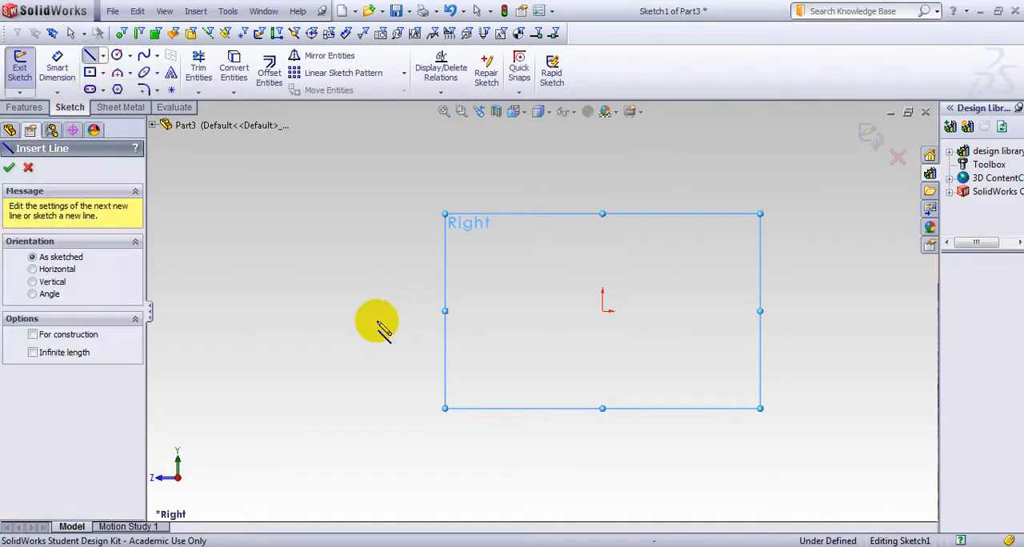
pyautogui.click(445, 312)
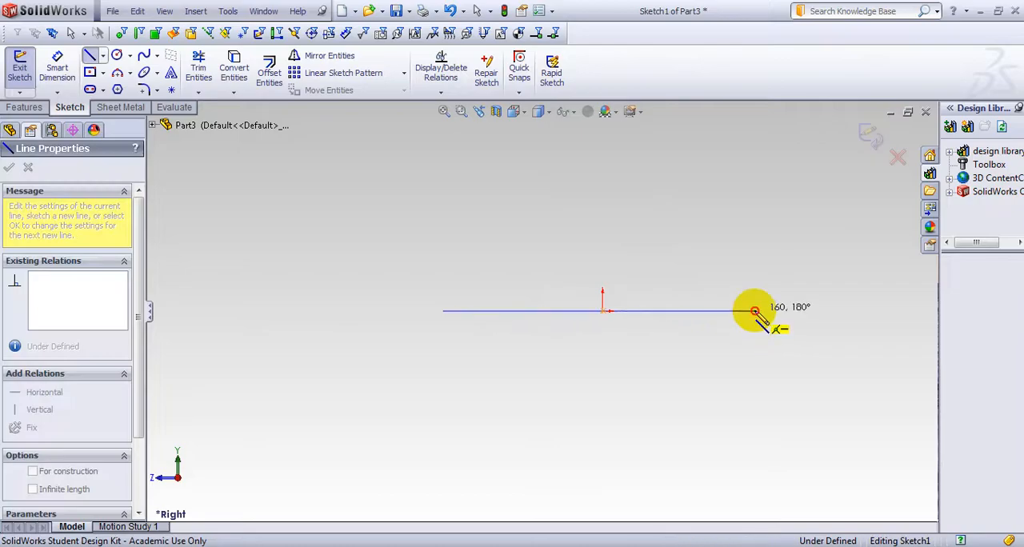
pyautogui.click(754, 312)
pyautogui.click(754, 190)
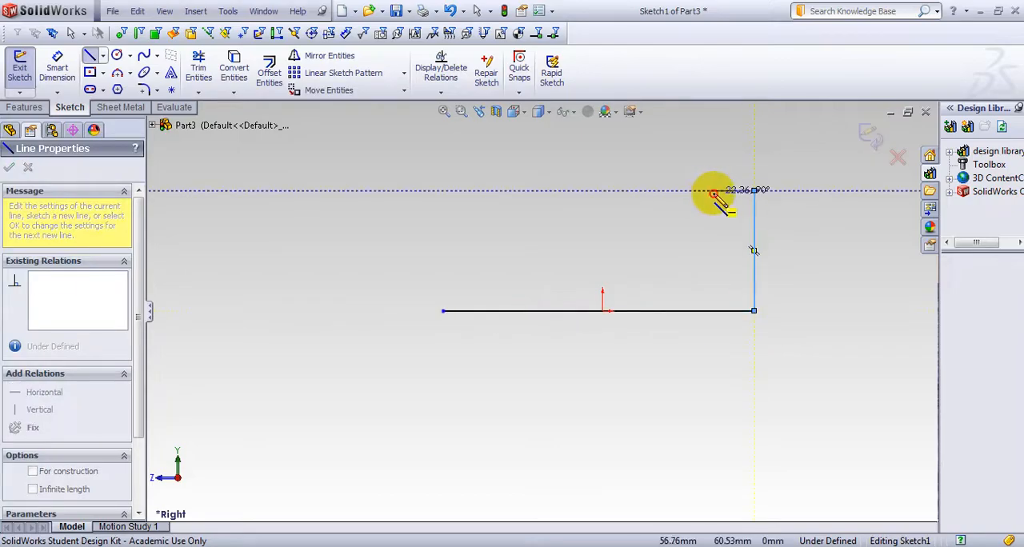
pyautogui.click(713, 192)
pyautogui.press('Escape')
pyautogui.press('Escape')
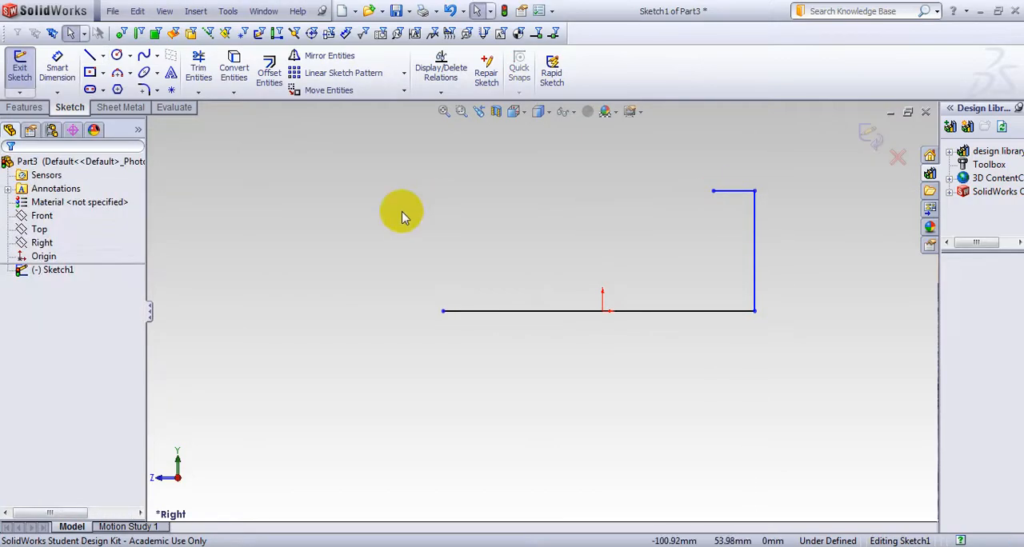
# Draw a vertical line up from the base line's left end, about 62 mm high and level with the right side
pyautogui.click(89, 55)
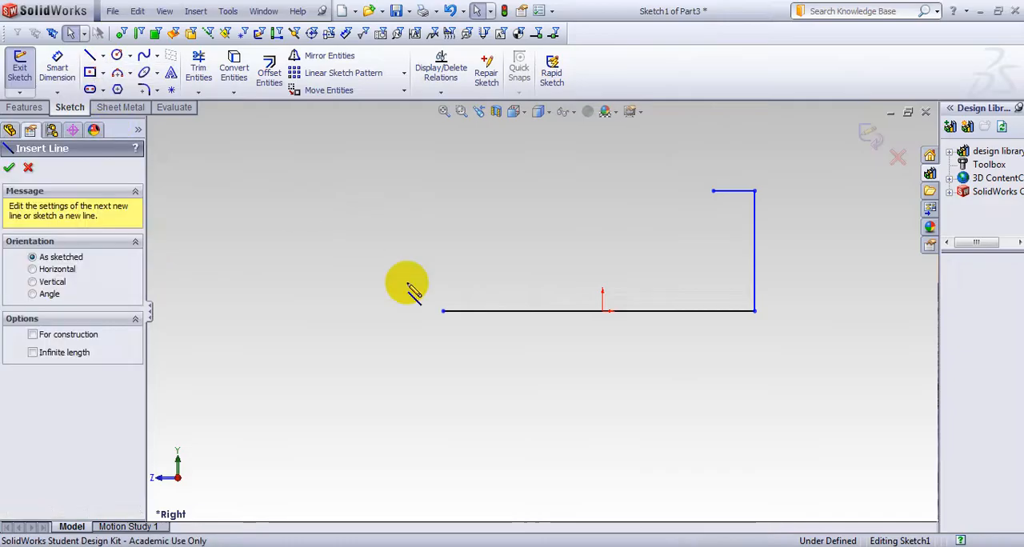
pyautogui.click(443, 312)
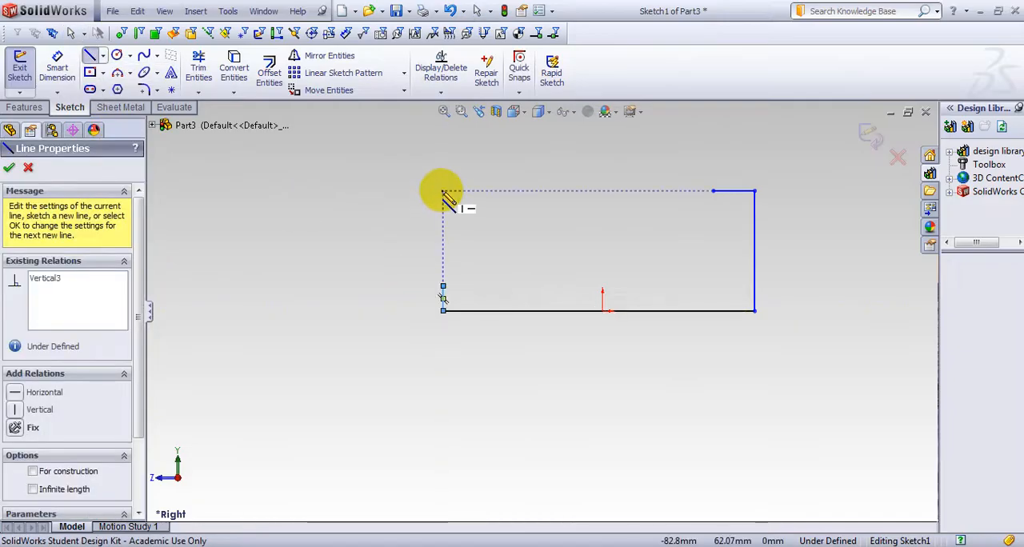
pyautogui.click(443, 191)
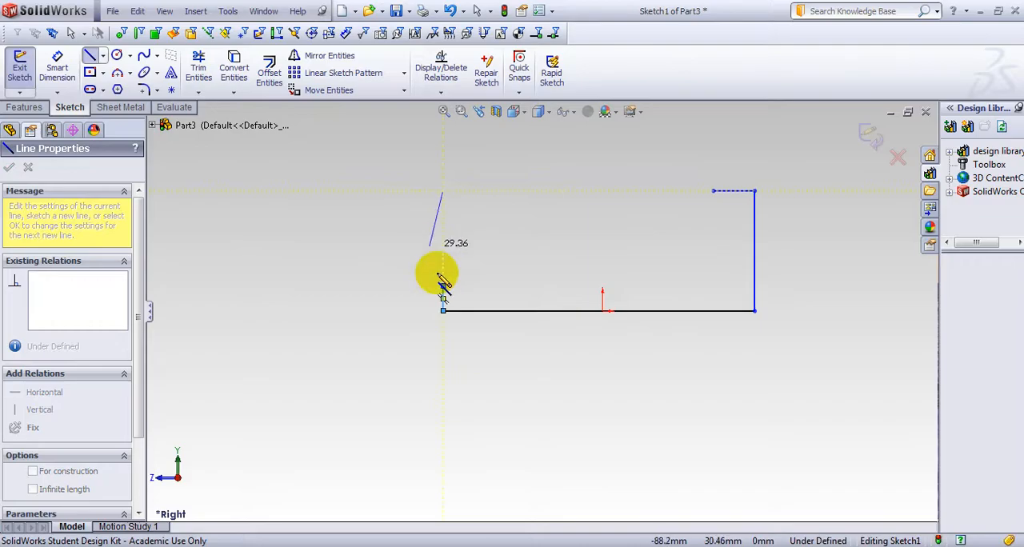
pyautogui.press('Escape')
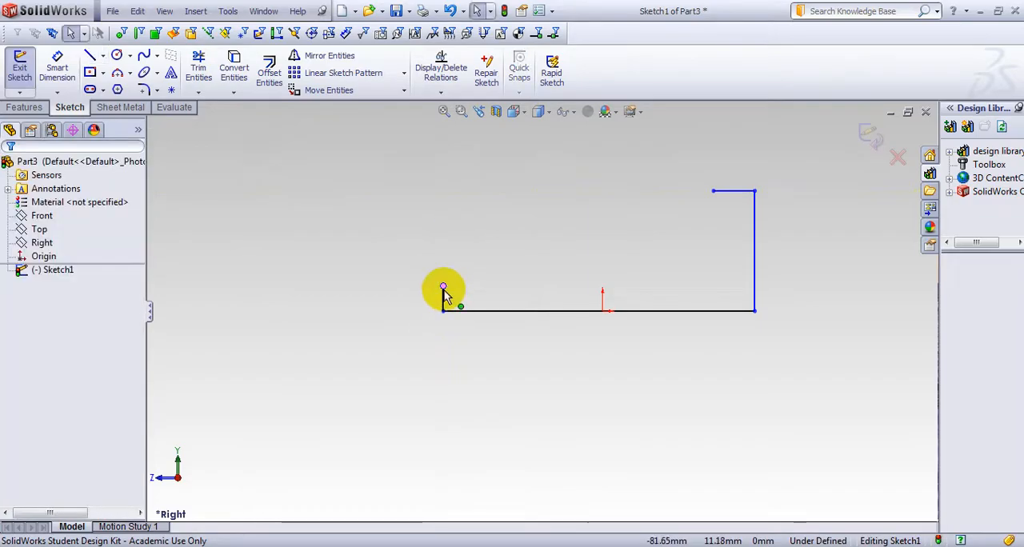
pyautogui.click(444, 201)
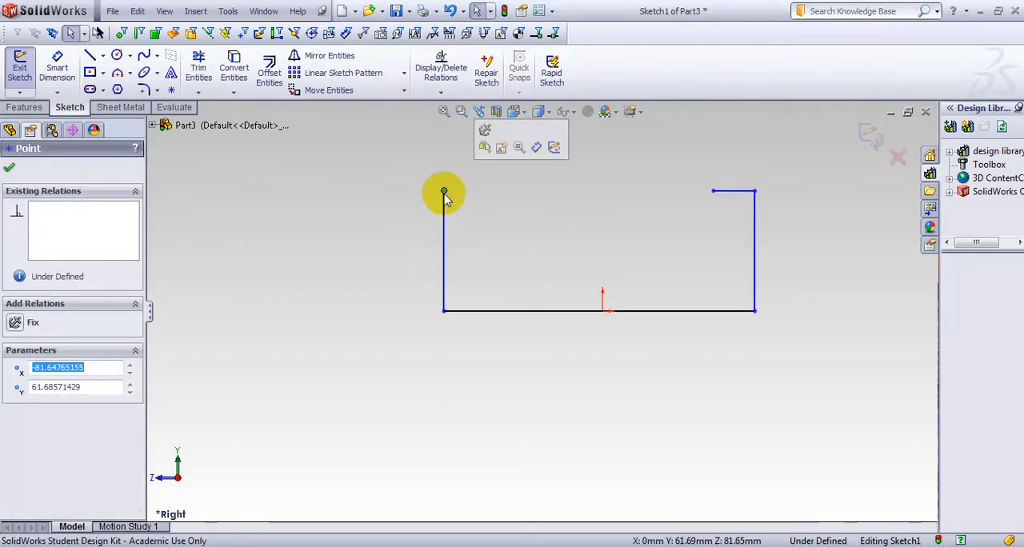
# Draw a horizontal inward lip about 14 mm long from the upper end of the left vertical line
pyautogui.click(104, 56)
pyautogui.click(116, 72)
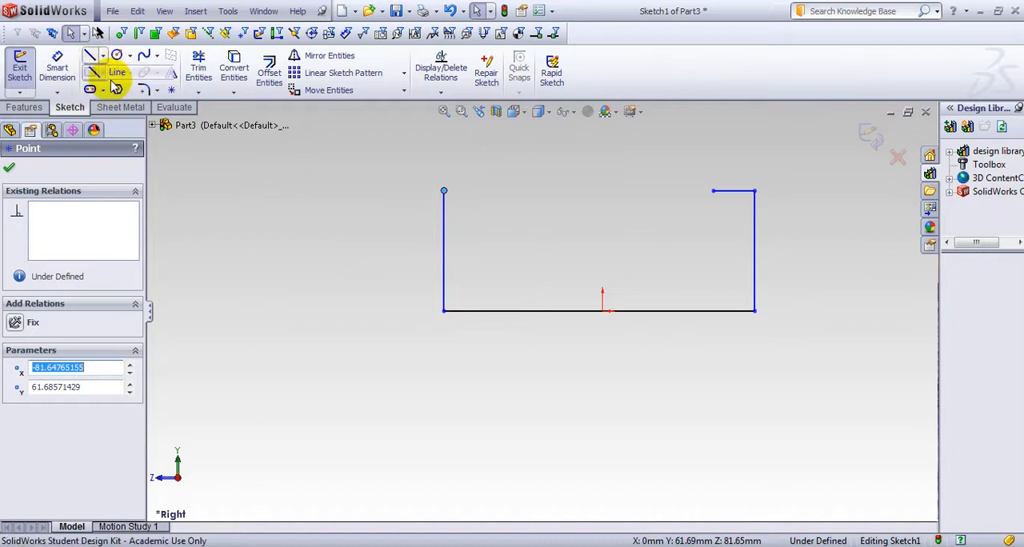
pyautogui.click(444, 192)
pyautogui.click(471, 192)
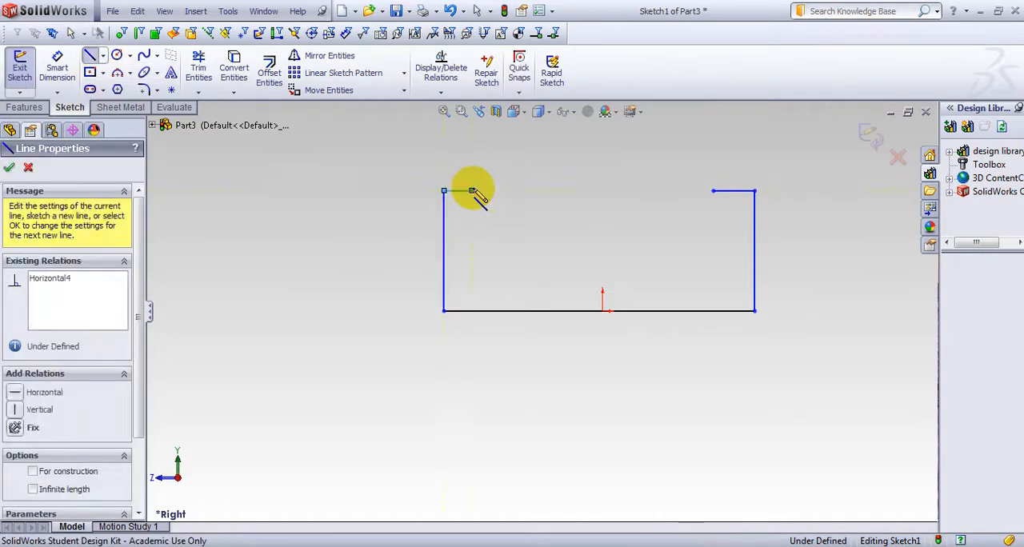
pyautogui.press('s')
pyautogui.click(514, 203)
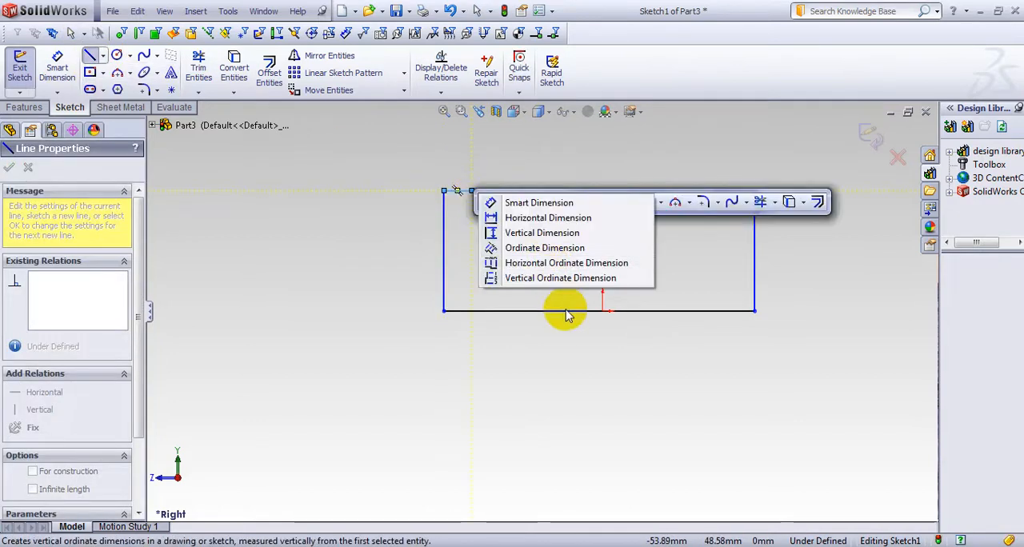
pyautogui.click(505, 202)
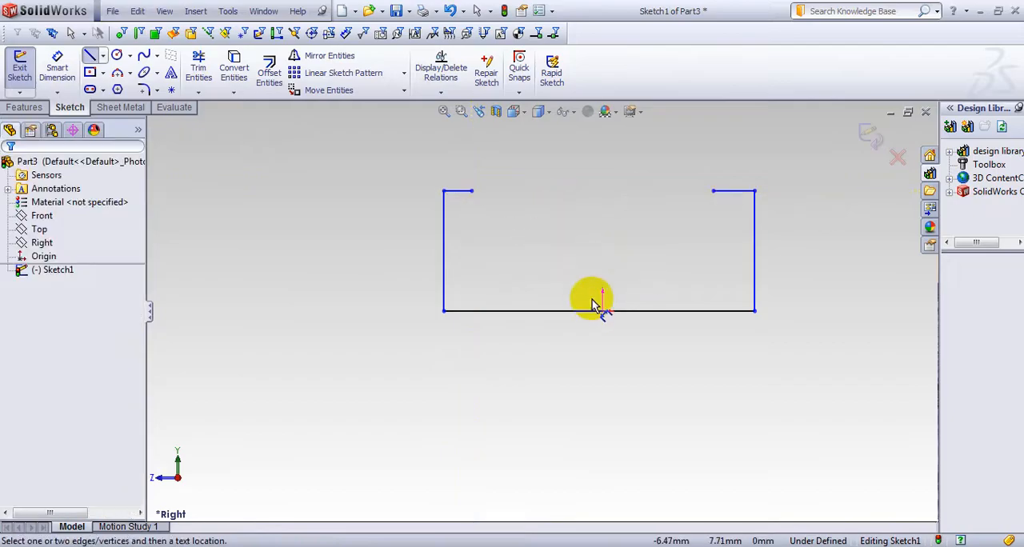
pyautogui.click(593, 311)
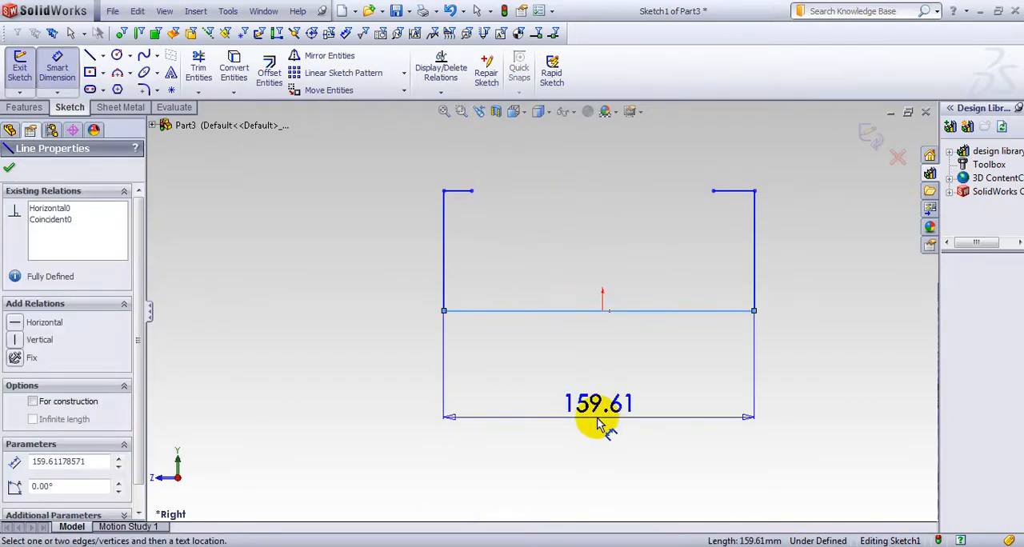
pyautogui.press('Escape')
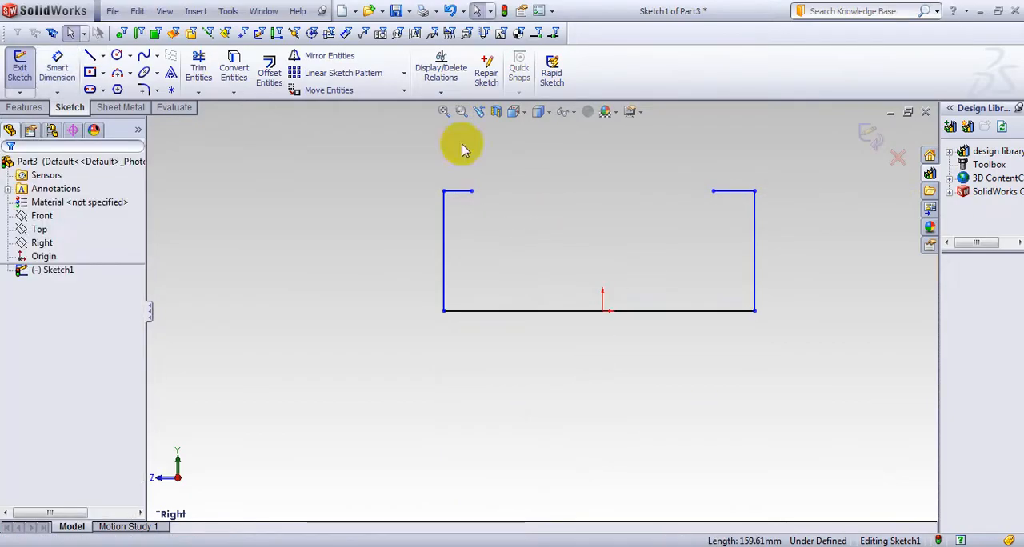
# Set the document's unit system to IPS (inch, pound, second)
pyautogui.click(555, 13)
pyautogui.click(560, 24)
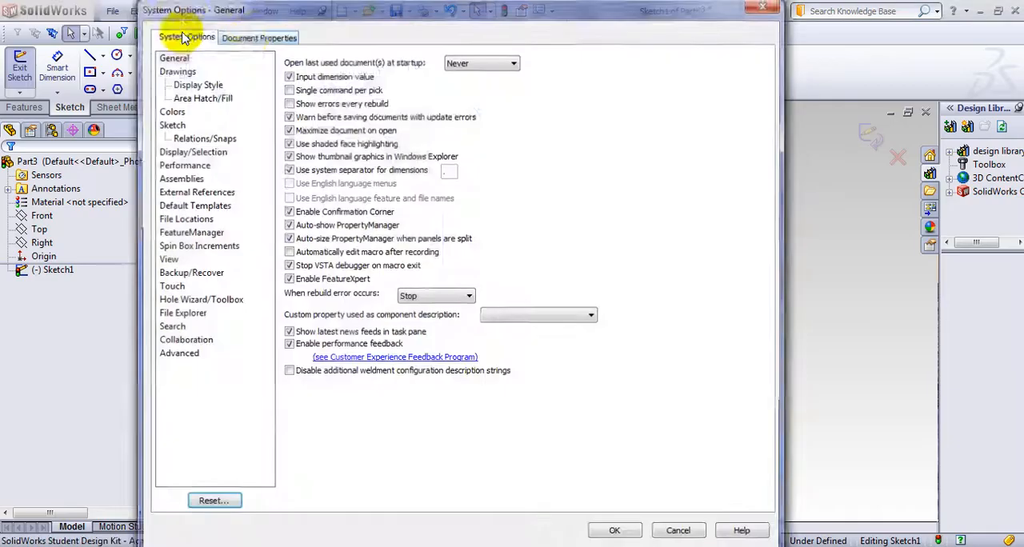
pyautogui.click(254, 37)
pyautogui.click(167, 151)
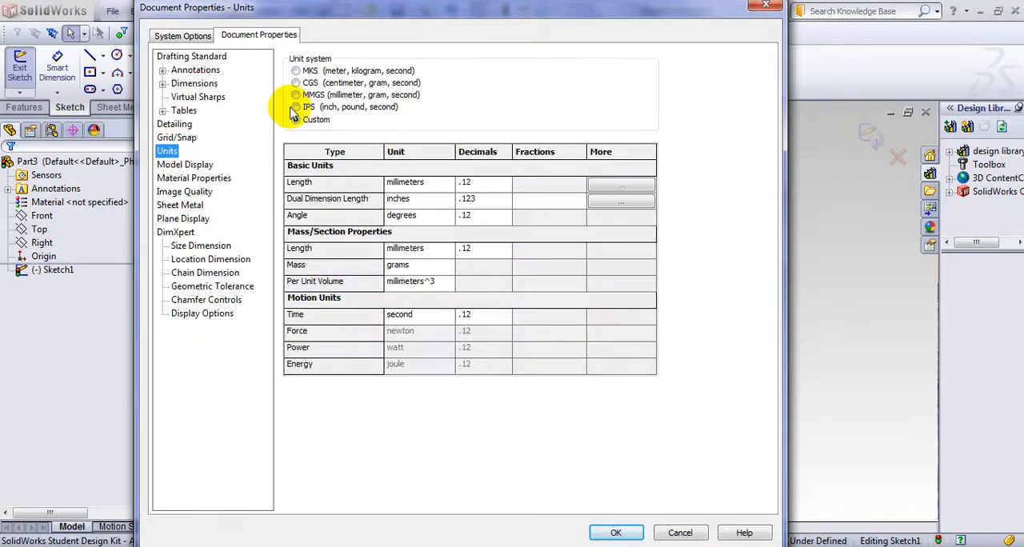
pyautogui.click(299, 108)
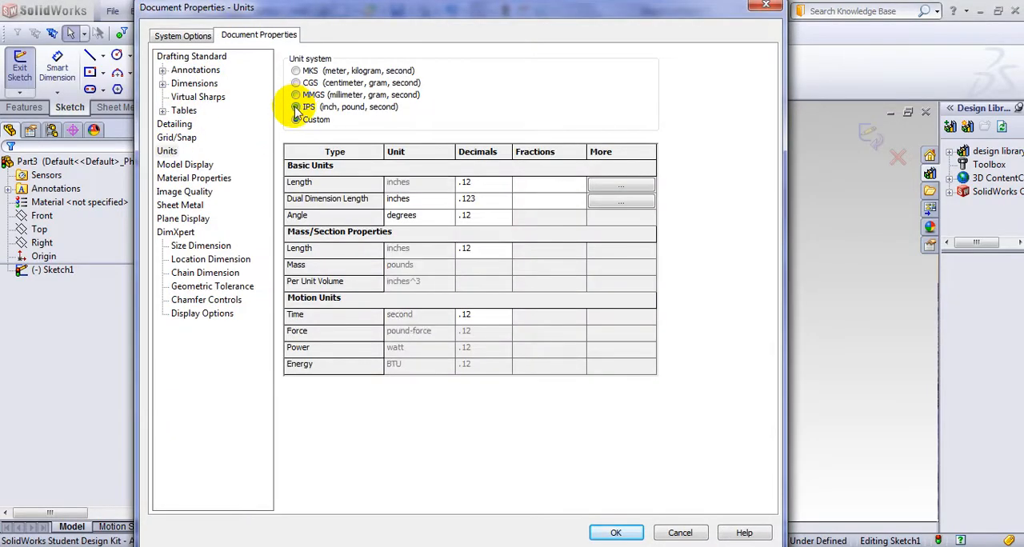
pyautogui.click(615, 531)
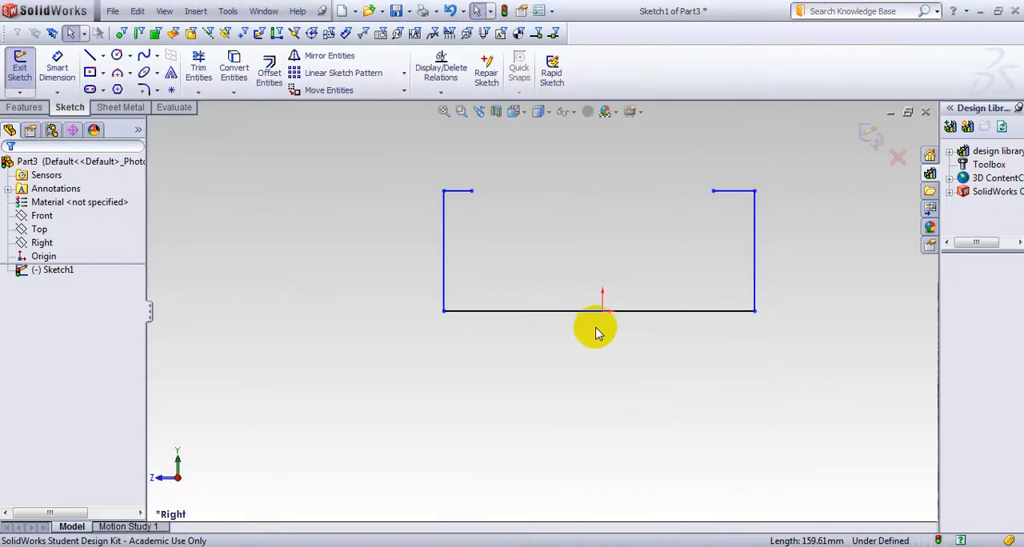
# Dimension the horizontal base line and set its length to 5.5 in
pyautogui.press('s')
pyautogui.click(638, 340)
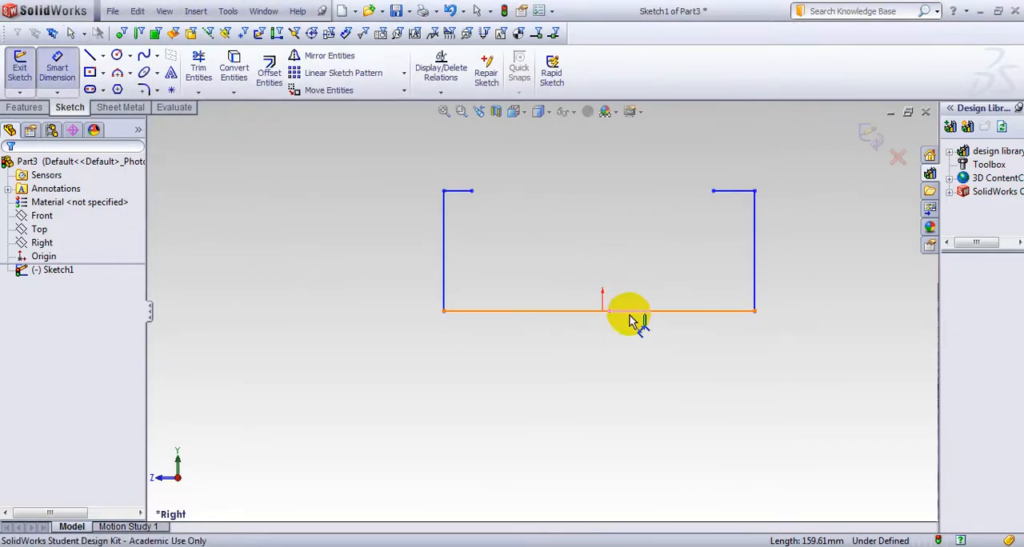
pyautogui.click(630, 314)
pyautogui.click(608, 397)
pyautogui.write('5.')
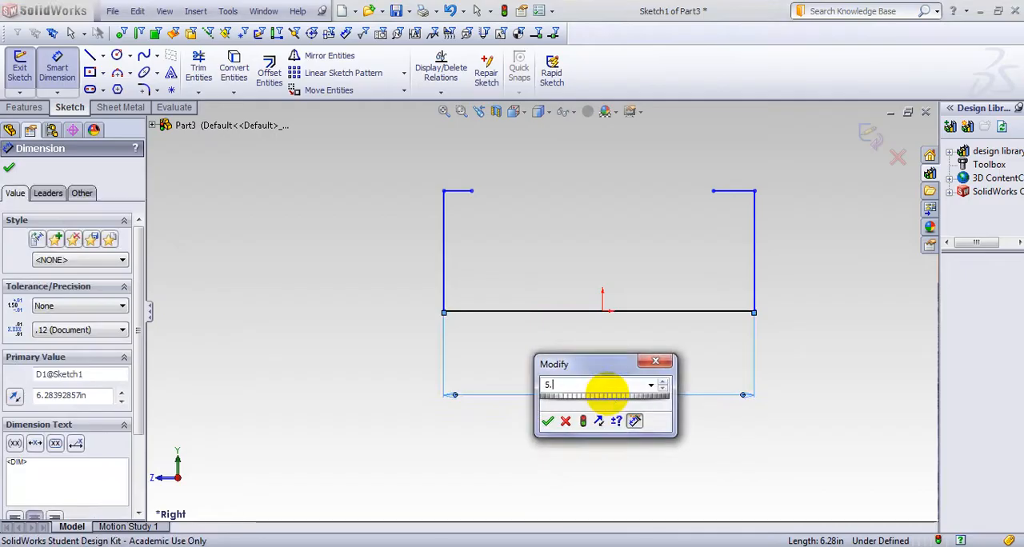
pyautogui.write('5')
pyautogui.press('Return')
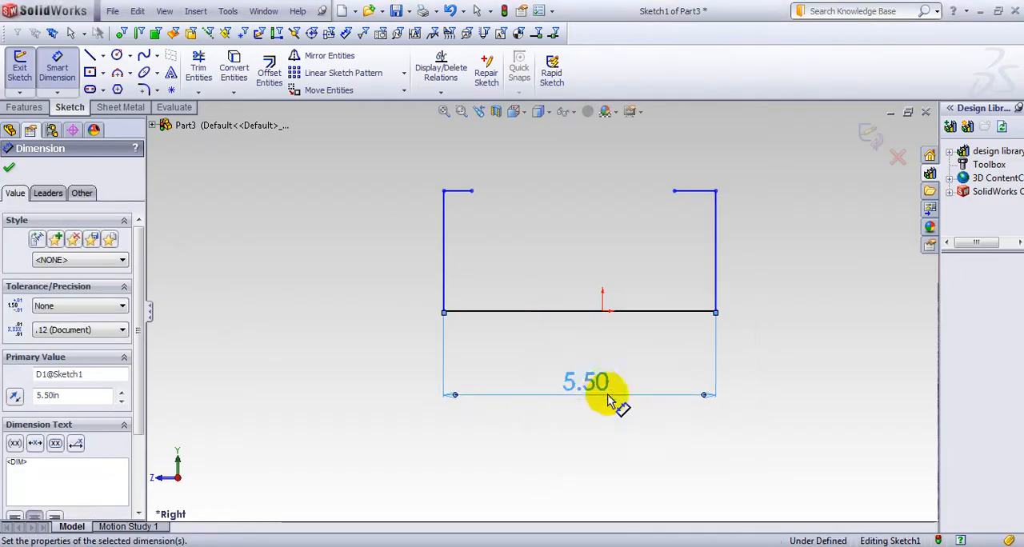
# Dimension the left and right vertical lines of the profile, setting each to 3.5 in
pyautogui.click(444, 257)
pyautogui.click(386, 250)
pyautogui.write('3')
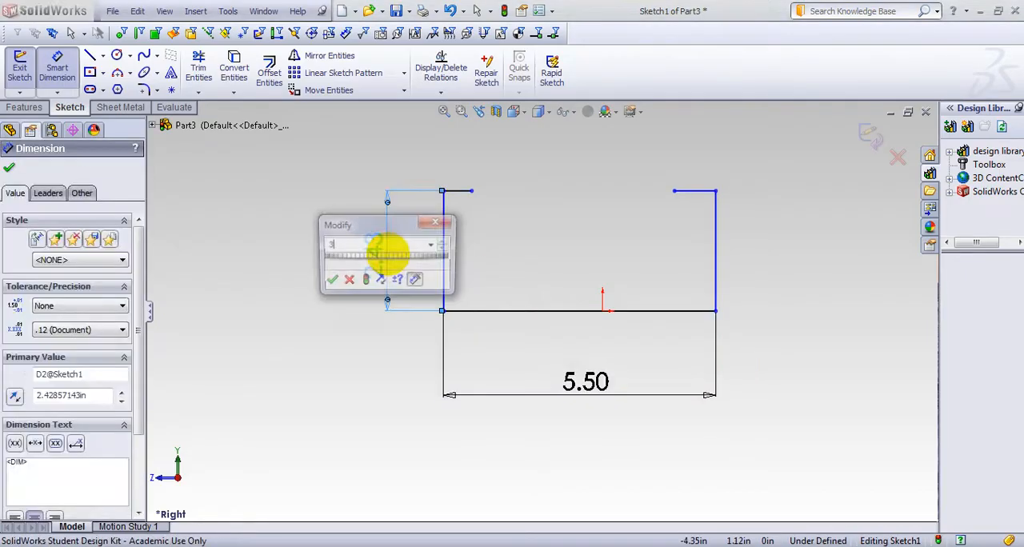
pyautogui.write('.5')
pyautogui.press('Return')
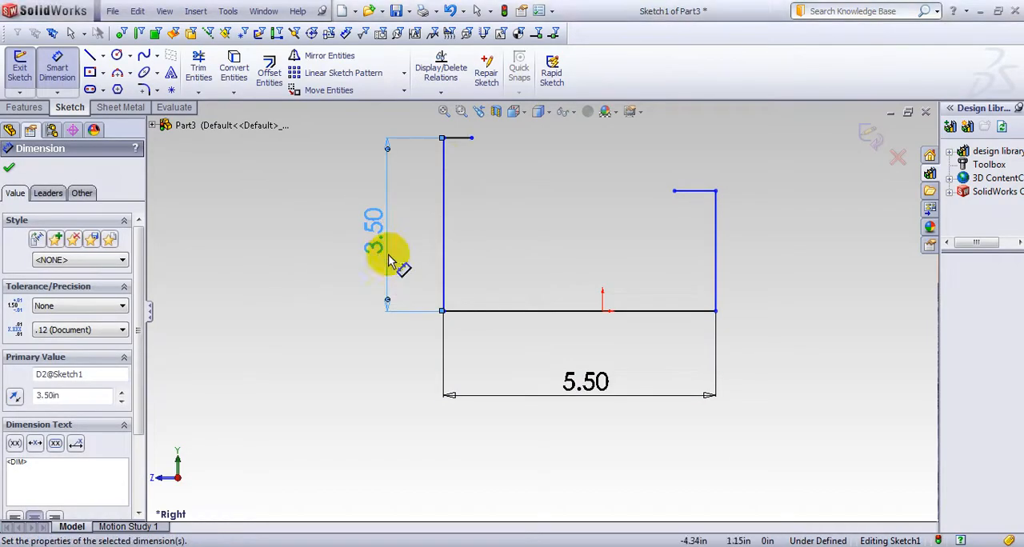
pyautogui.click(717, 250)
pyautogui.click(824, 247)
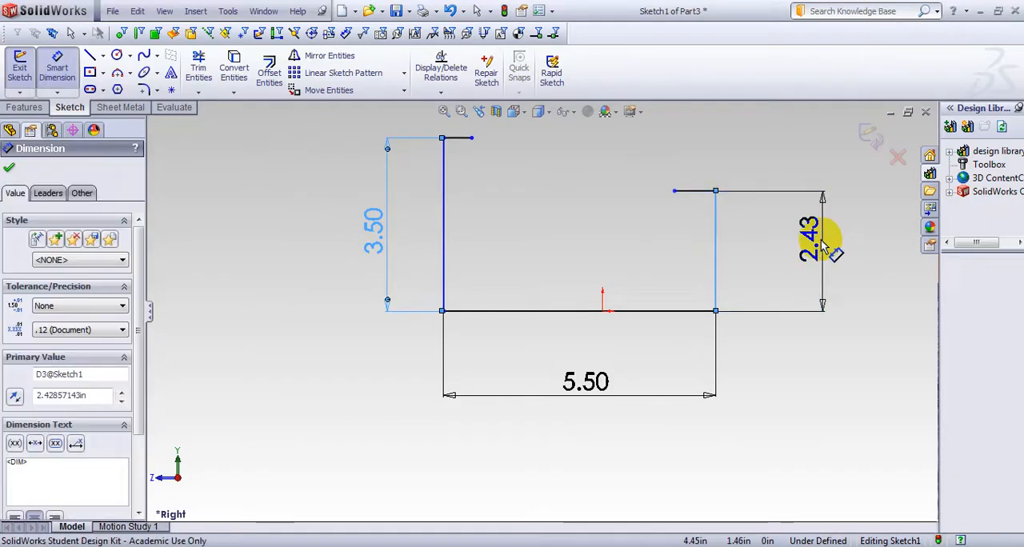
pyautogui.write('3.5')
pyautogui.press('Return')
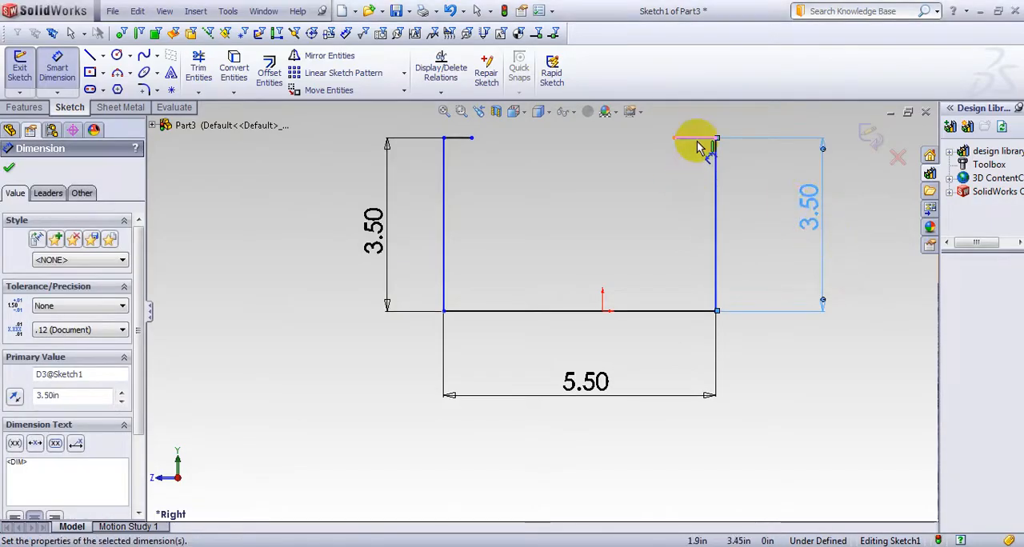
# Dimension the short inward lip on the profile's right side and set it to 0.5 in
pyautogui.scroll(3, 698, 142)
pyautogui.click(631, 212)
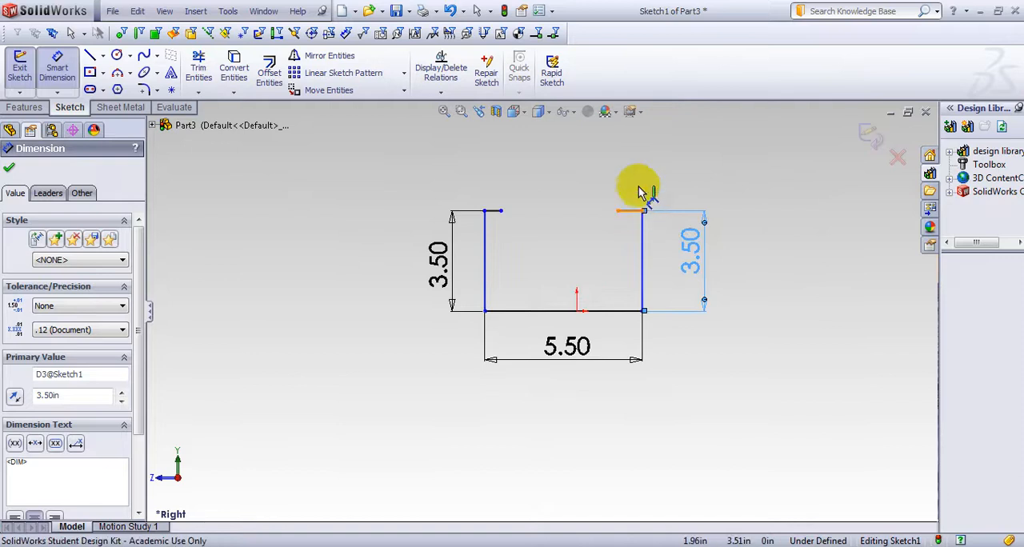
pyautogui.click(644, 170)
pyautogui.write('.5')
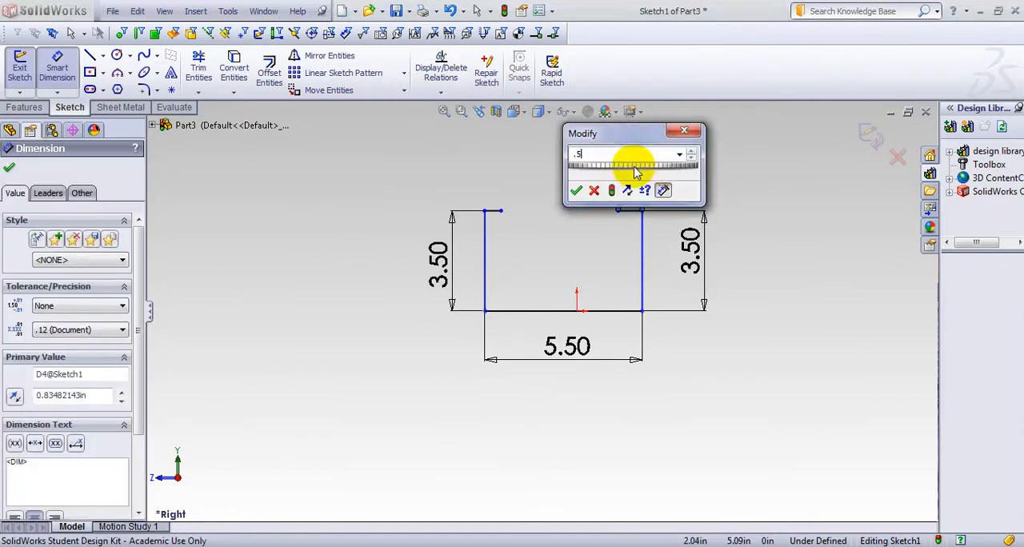
pyautogui.press('Return')
# Dimension the short inward lip on the profile's left side and set it to 0.5 in
pyautogui.click(494, 211)
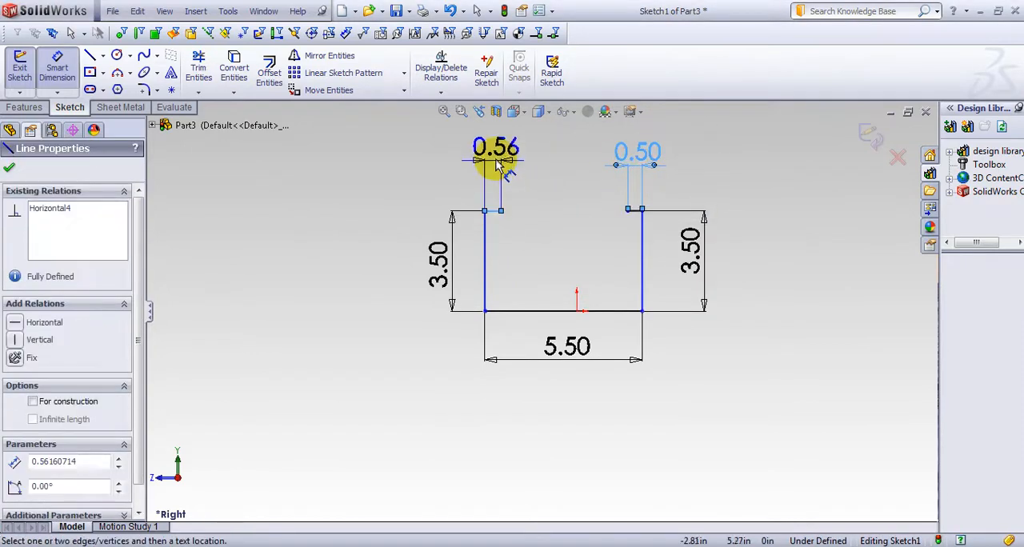
pyautogui.click(496, 160)
pyautogui.write('.5')
pyautogui.press('Return')
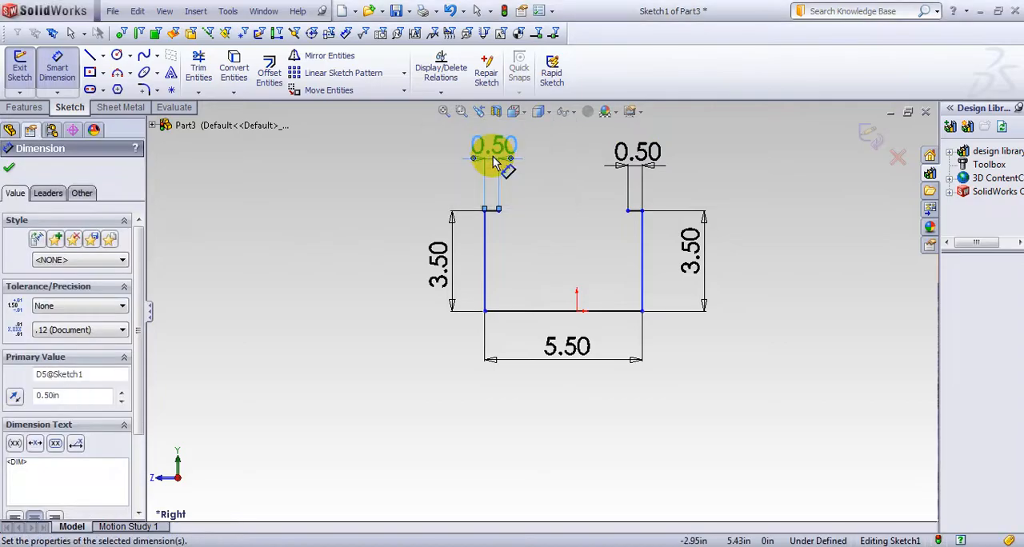
pyautogui.click(8, 172)
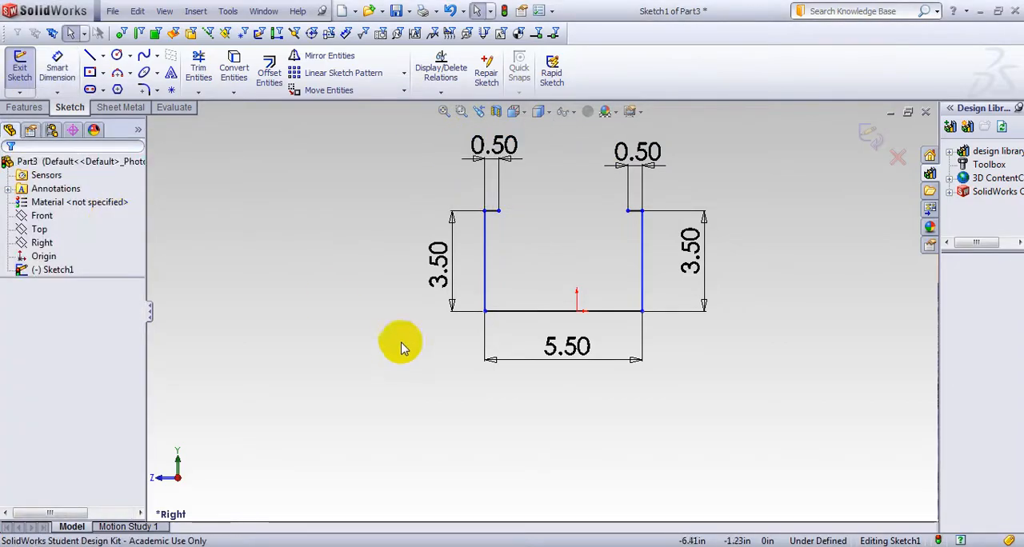
# Add a Midpoint relation between the origin and the profile's base line, and exit the sketch
pyautogui.click(577, 312)
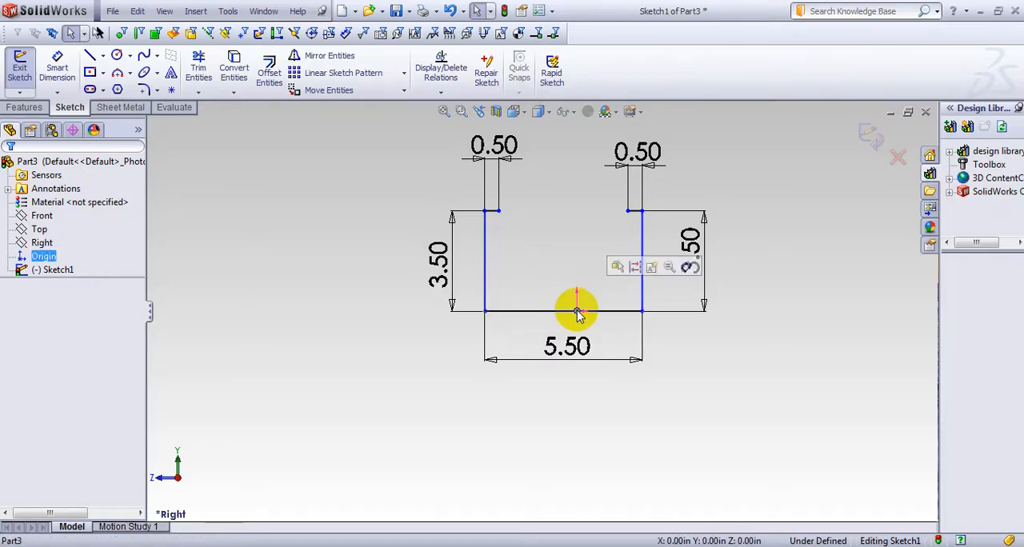
pyautogui.keyDown('ctrl'); pyautogui.click(517, 317); pyautogui.keyUp('ctrl')
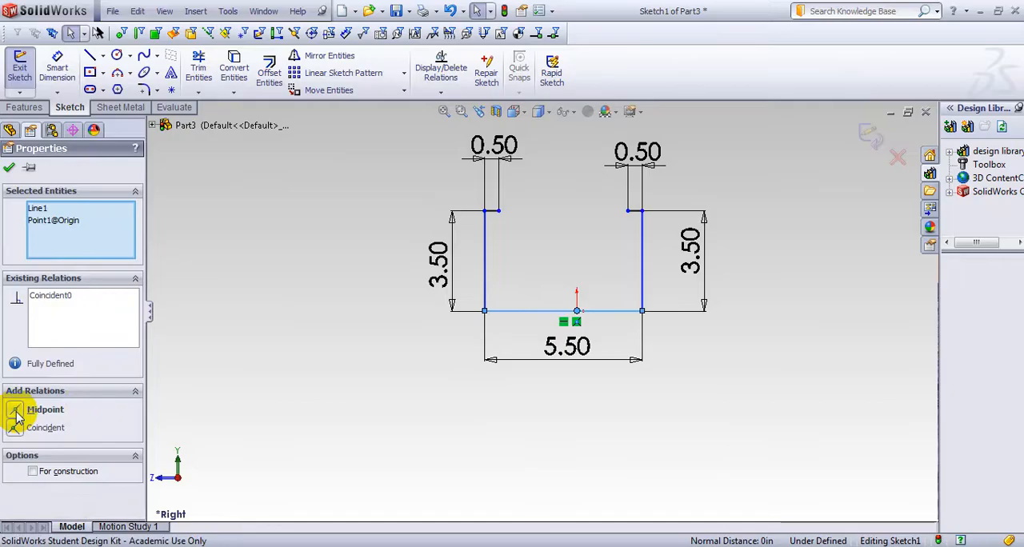
pyautogui.click(16, 411)
pyautogui.click(872, 137)
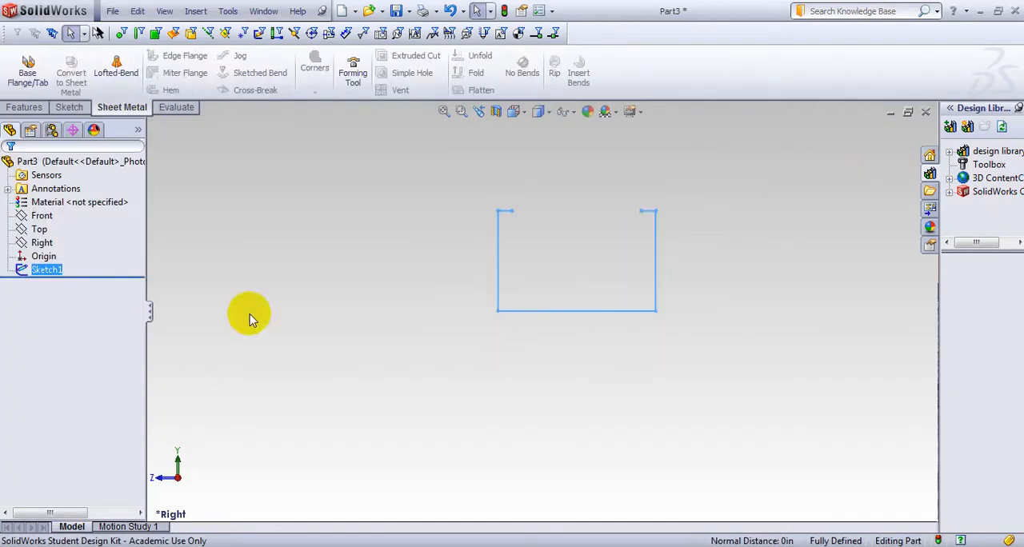
# Start a Base Flange from the channel profile with a Mid Plane end condition and a depth of 5.85 in
pyautogui.click(28, 75)
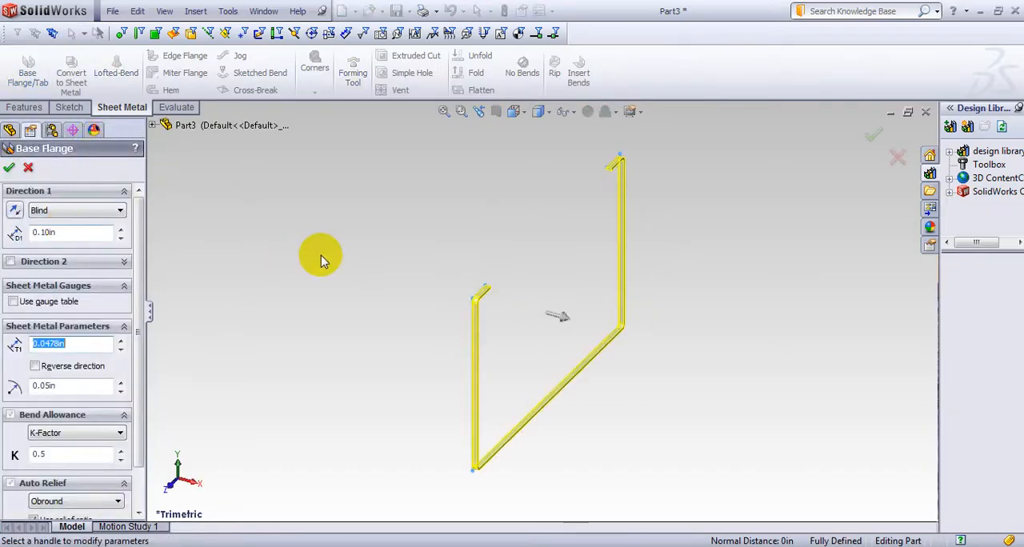
pyautogui.moveTo(323, 259); pyautogui.dragTo(311, 212, button='middle')
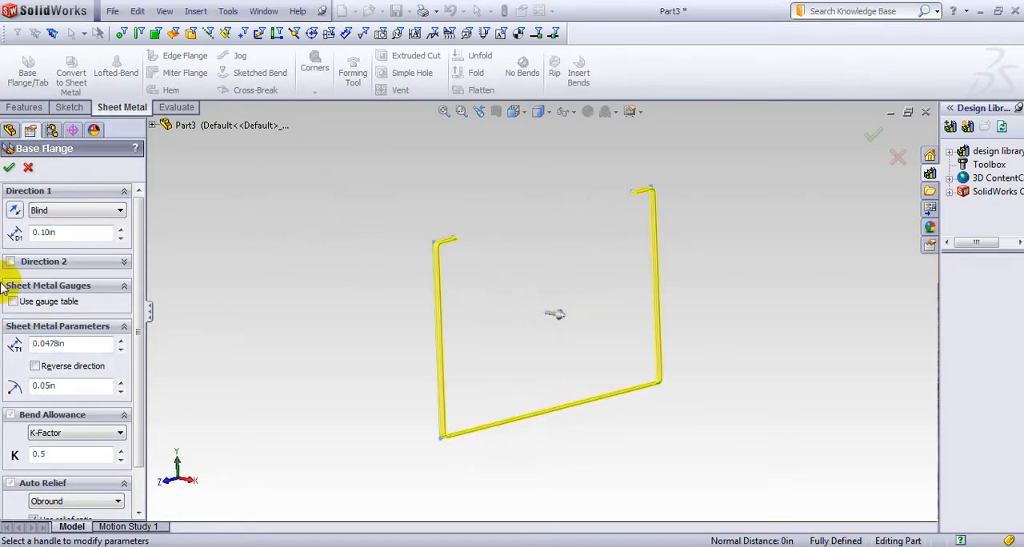
pyautogui.click(121, 213)
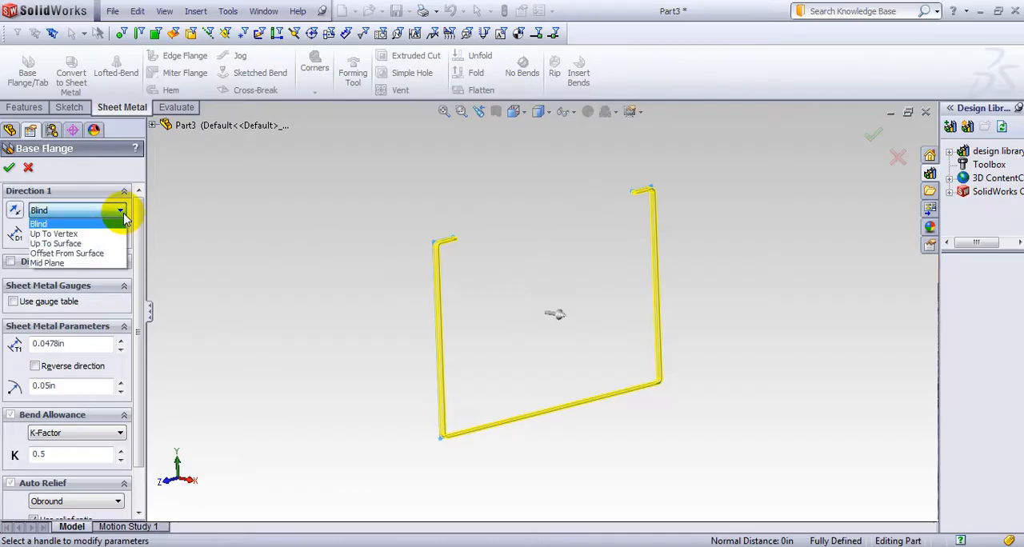
pyautogui.click(89, 265)
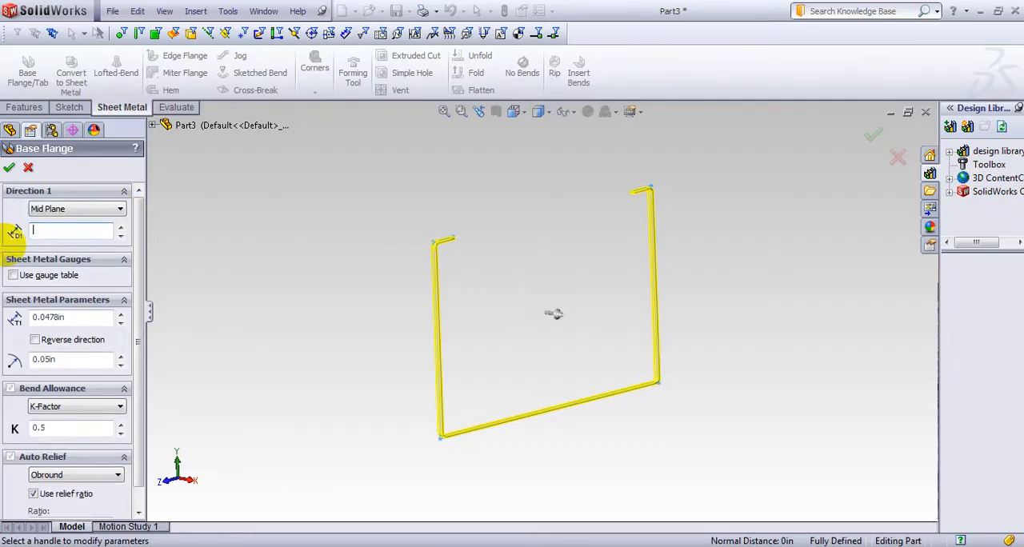
# Apply the sample steel gauge table to the base flange, choose 18 Gauge thickness, and create the flange
pyautogui.click(13, 276)
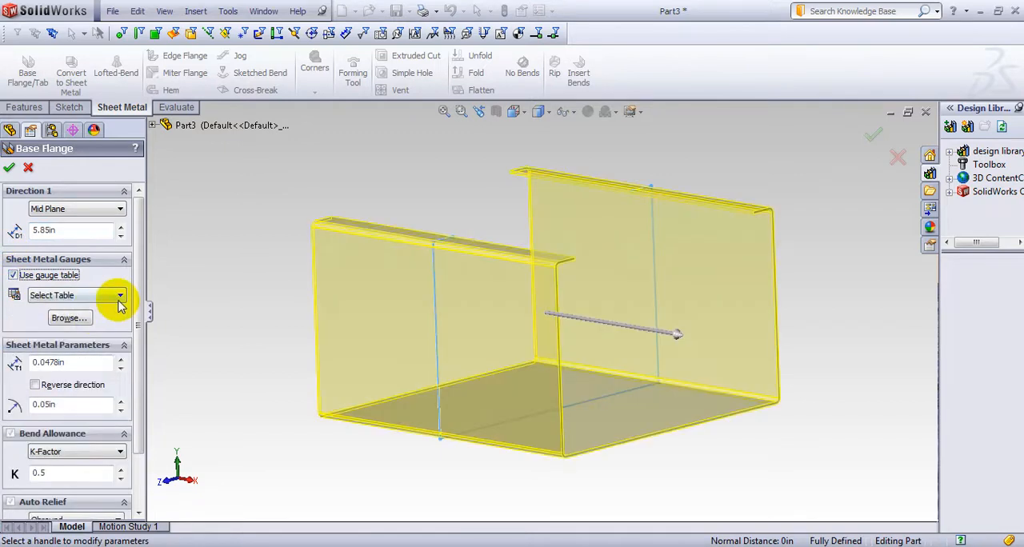
pyautogui.click(119, 299)
pyautogui.click(81, 376)
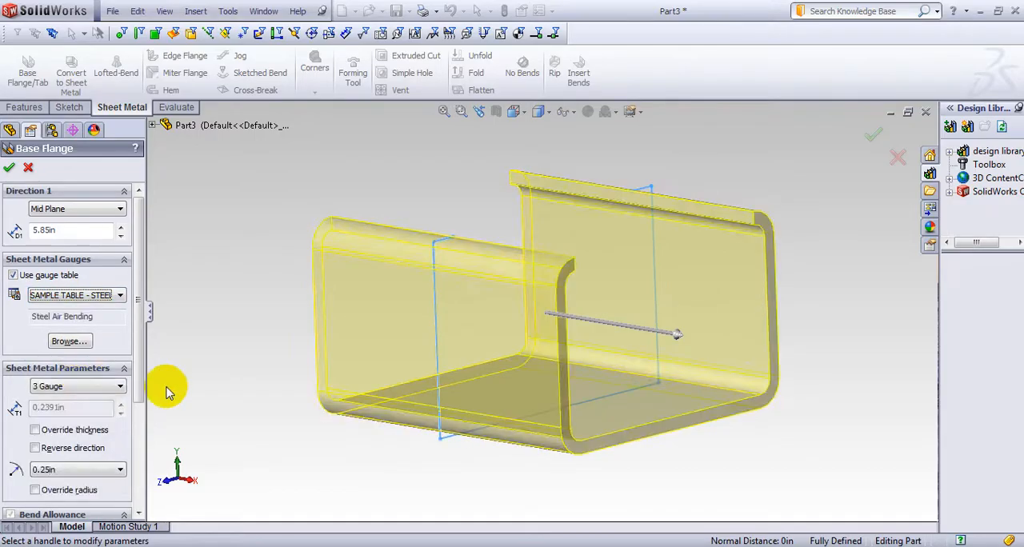
pyautogui.moveTo(233, 386); pyautogui.dragTo(353, 352, button='middle')
pyautogui.click(118, 389)
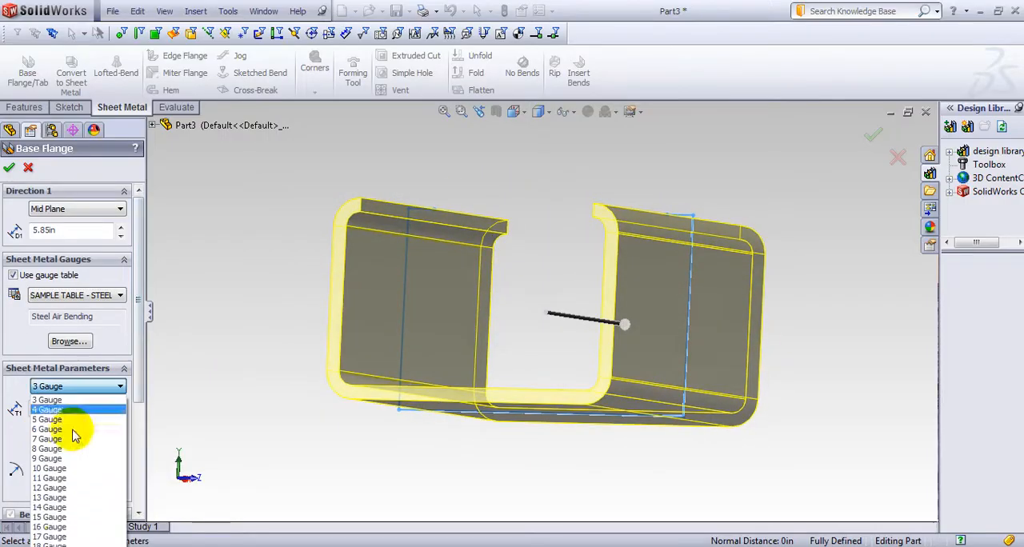
pyautogui.click(64, 544)
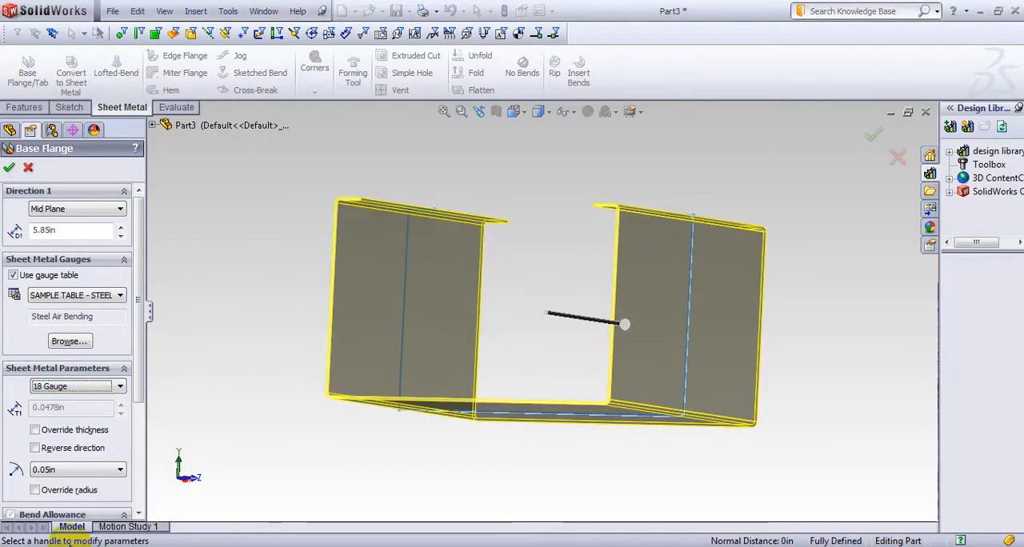
pyautogui.moveTo(277, 309); pyautogui.dragTo(365, 362, button='middle')
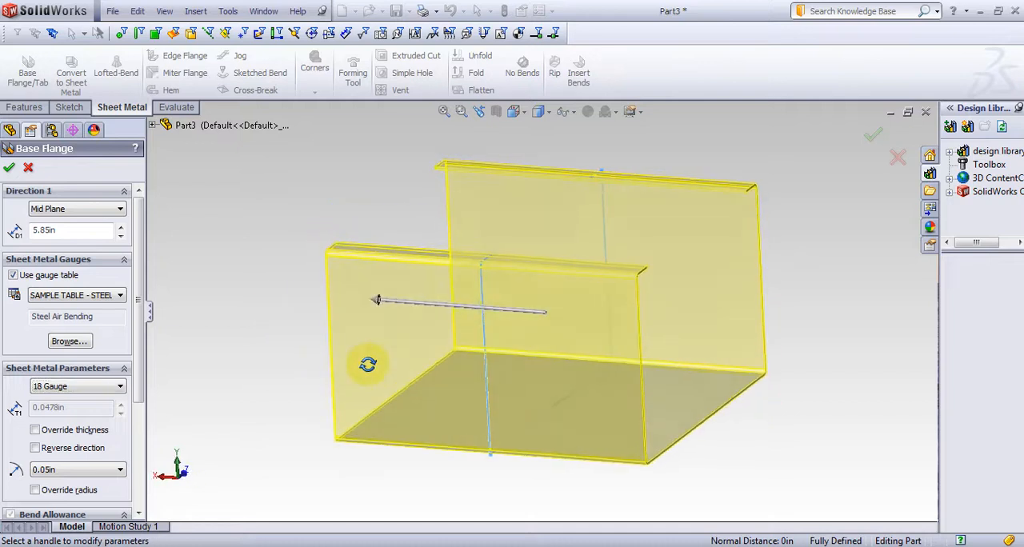
pyautogui.click(9, 167)
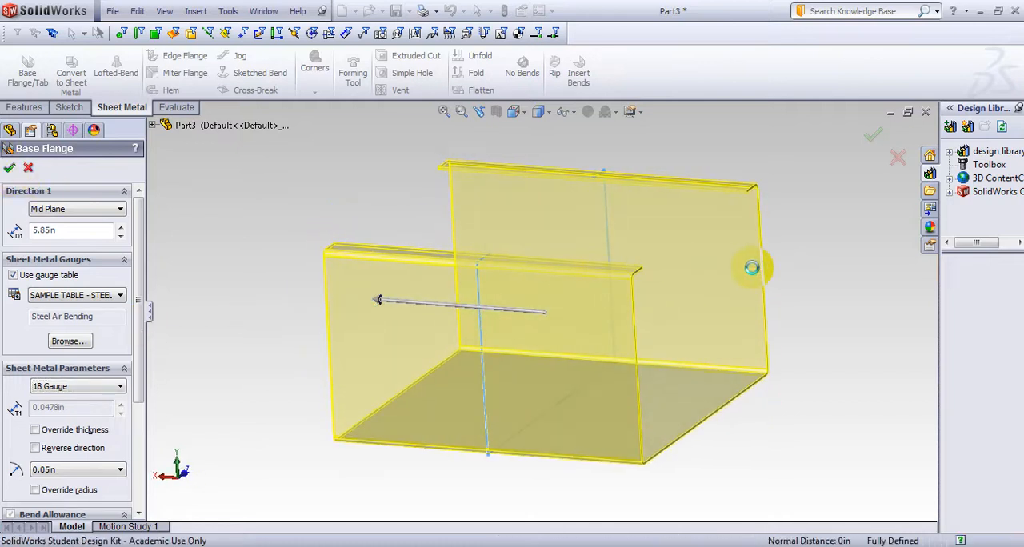
# Start a new sketch on the outer face of the channel's front side wall and view it straight on
pyautogui.moveTo(773, 248); pyautogui.dragTo(585, 338, button='middle')
pyautogui.click(515, 337)
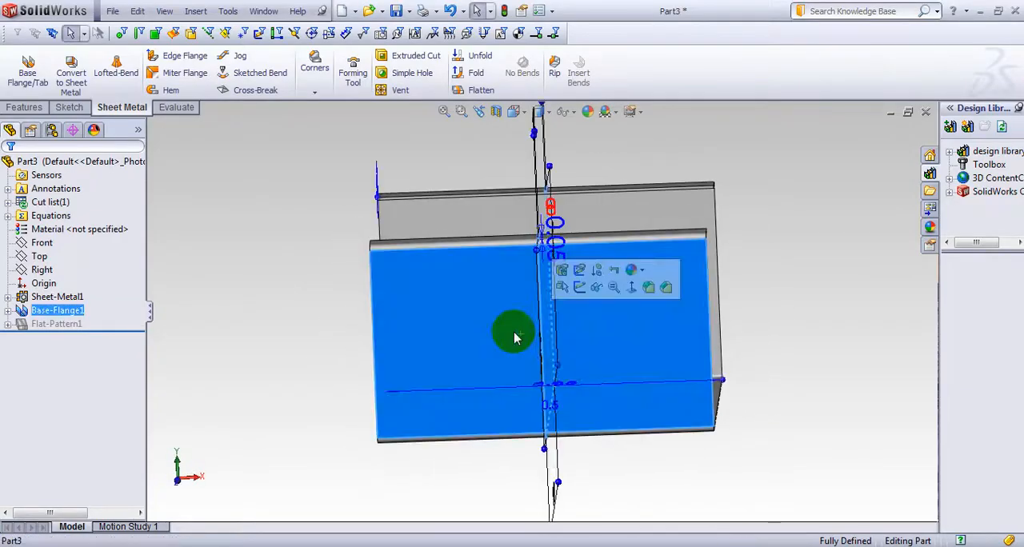
pyautogui.click(579, 287)
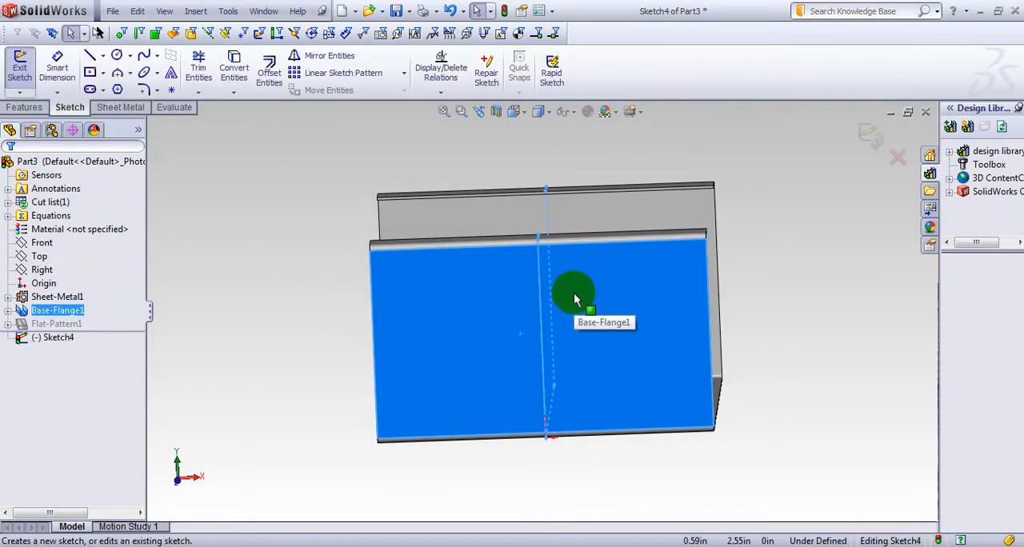
pyautogui.press('space')
pyautogui.click(606, 342)
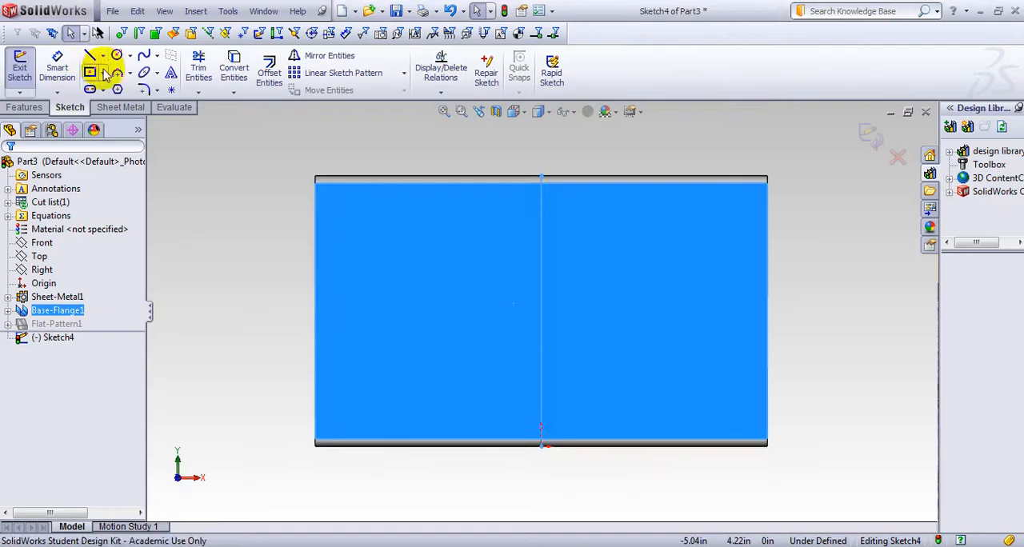
# Sketch a horizontal centerline across the wall face between the midpoints of its left and right edges
pyautogui.click(102, 56)
pyautogui.click(108, 85)
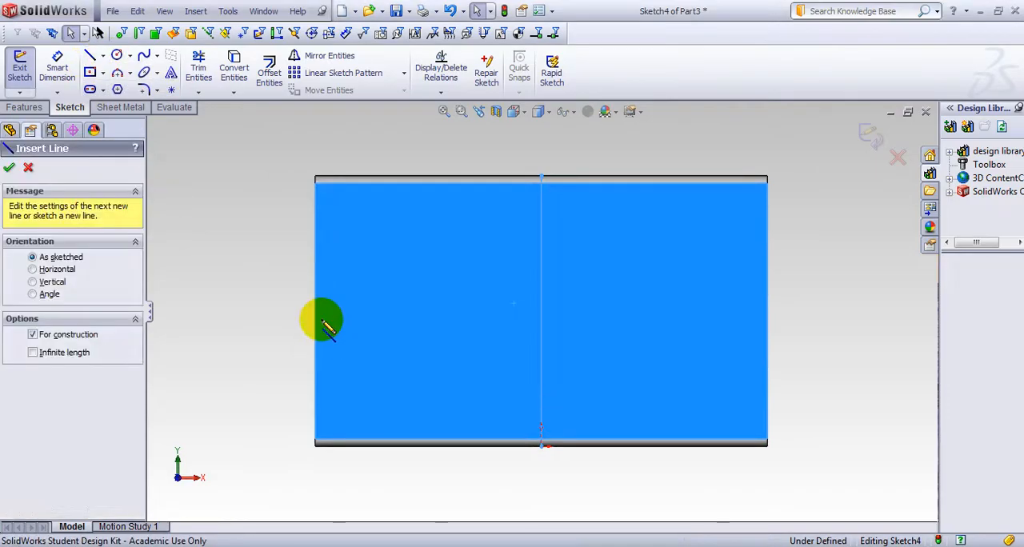
pyautogui.click(315, 311)
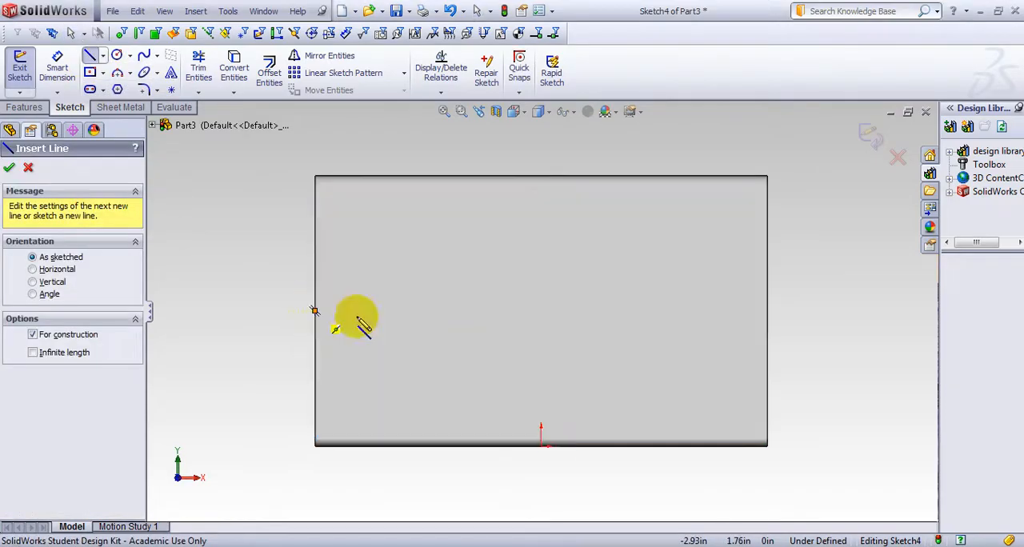
pyautogui.click(767, 311)
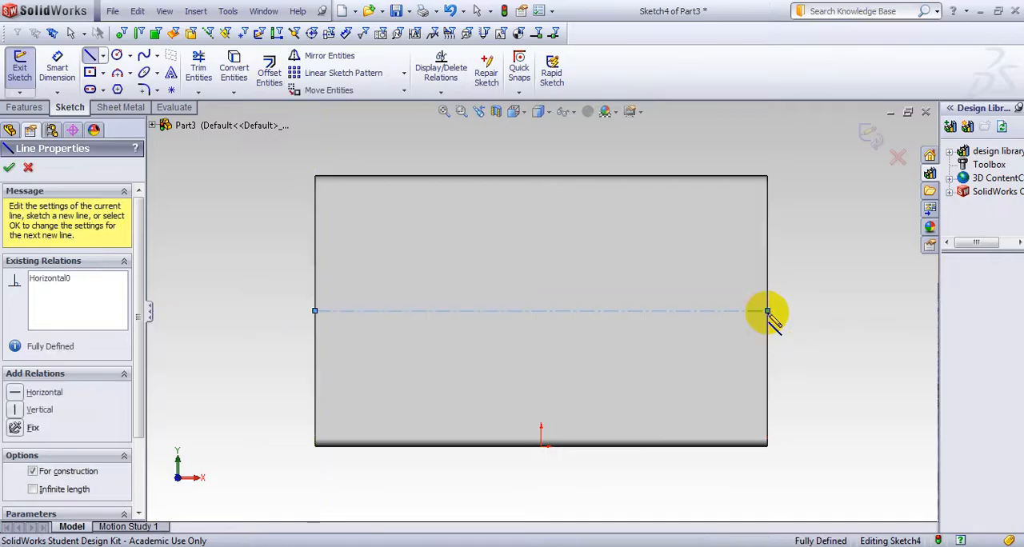
pyautogui.press('Escape')
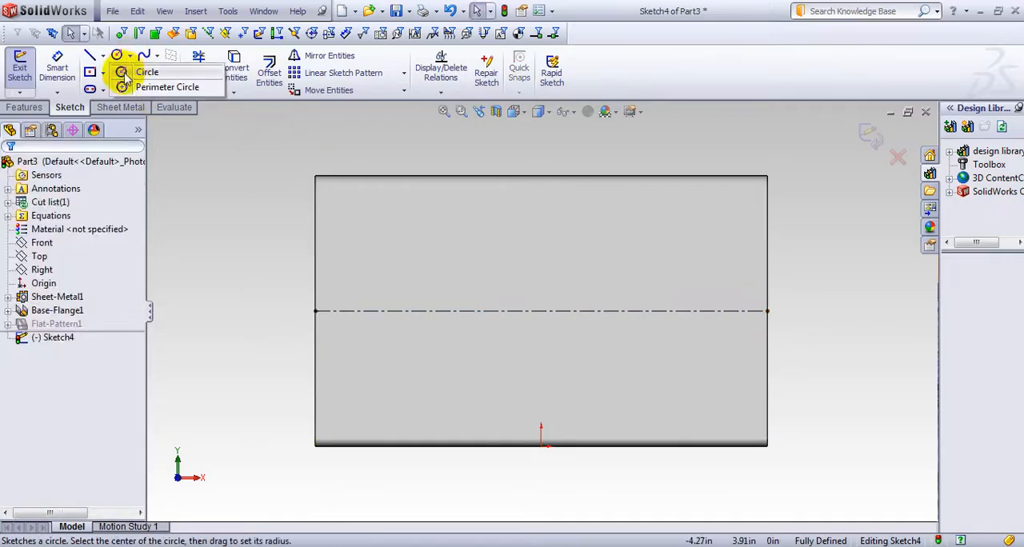
# Sketch a circle of about 1.36 in radius centered on the centerline in the left half of the wall face
pyautogui.click(117, 55)
pyautogui.click(470, 311)
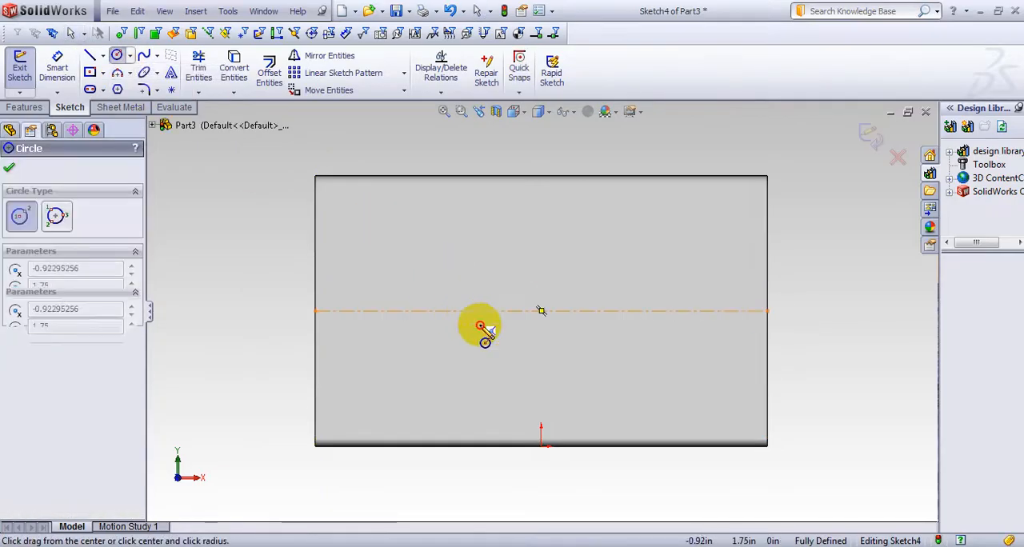
pyautogui.click(520, 404)
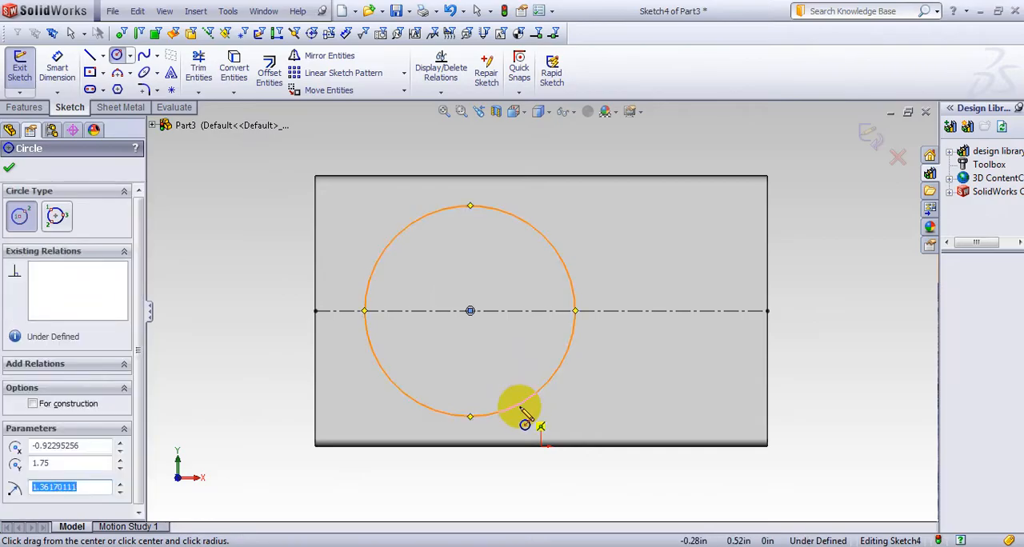
# Dimension the circle's diameter and set it to 2.95 in
pyautogui.click(521, 412)
pyautogui.click(556, 419)
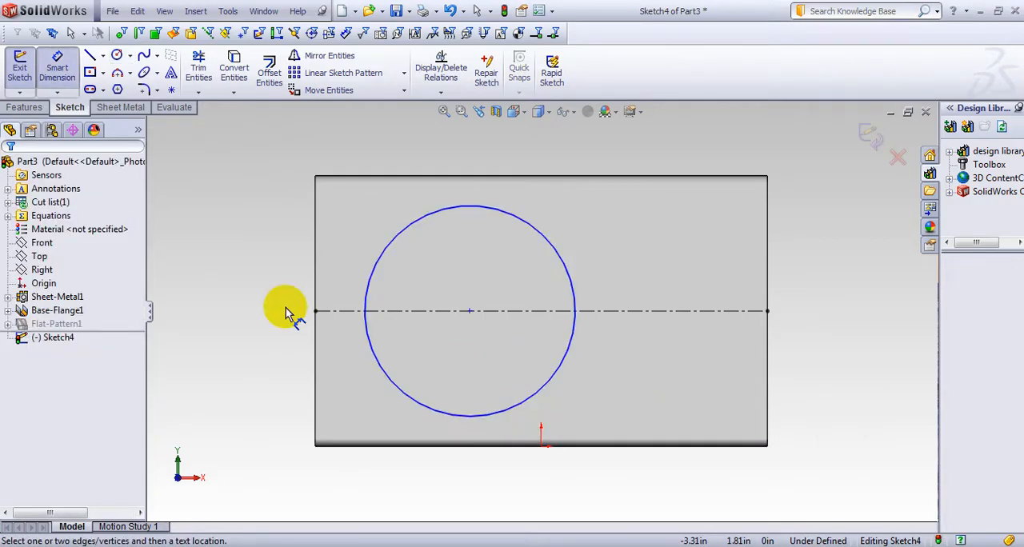
pyautogui.click(365, 343)
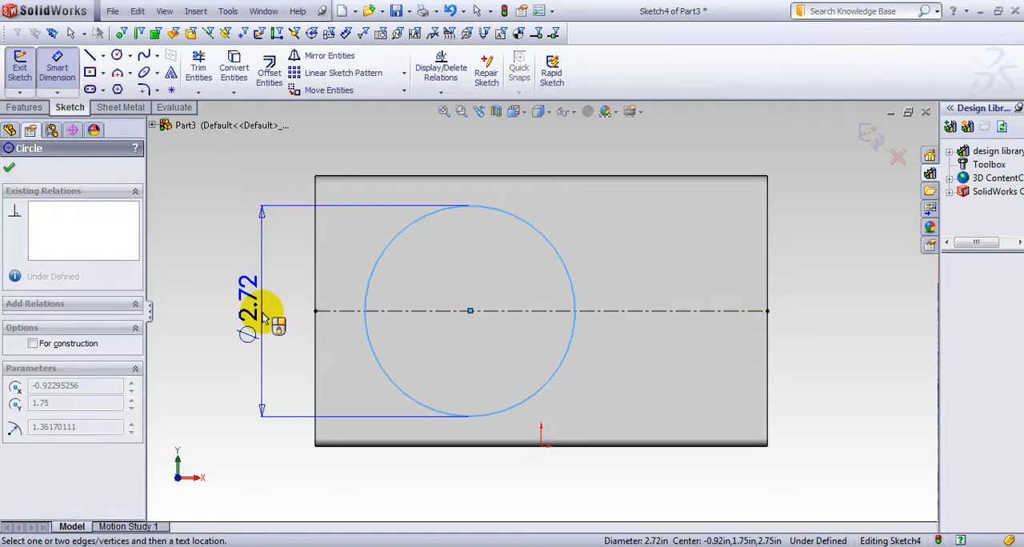
pyautogui.click(265, 318)
pyautogui.write('2.9')
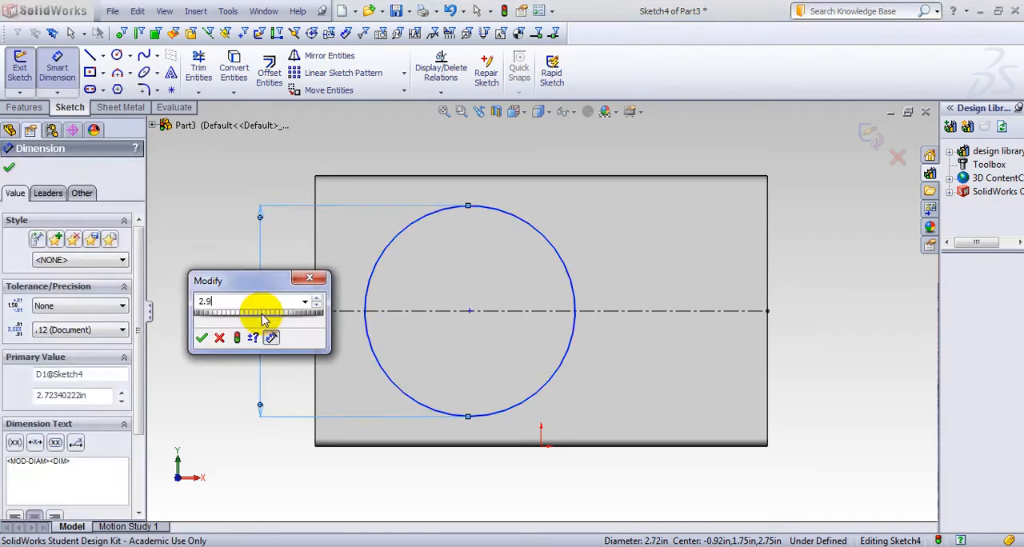
pyautogui.write('5')
pyautogui.press('Return')
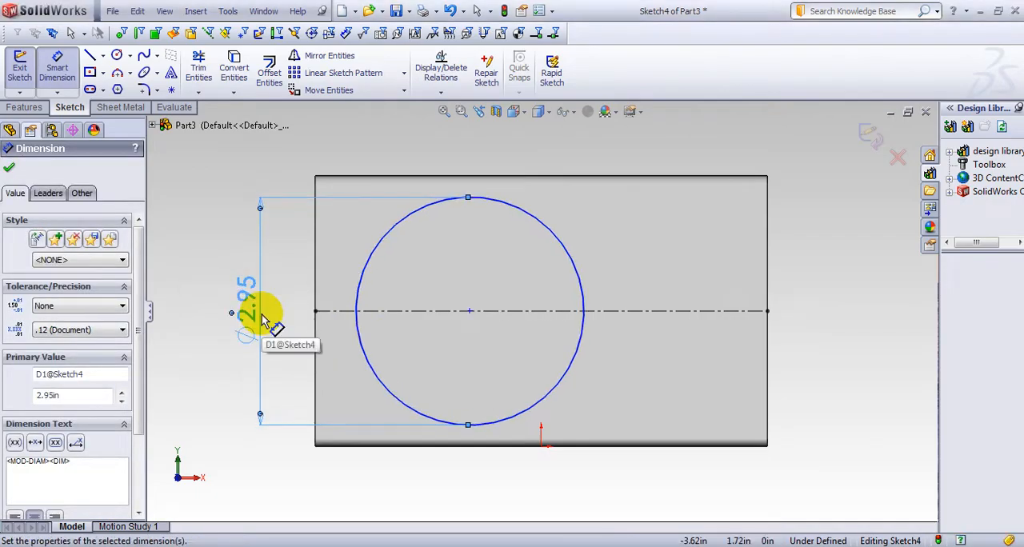
# Dimension the horizontal distance from the wall face's left edge to the circle's center
pyautogui.click(471, 313)
pyautogui.click(315, 300)
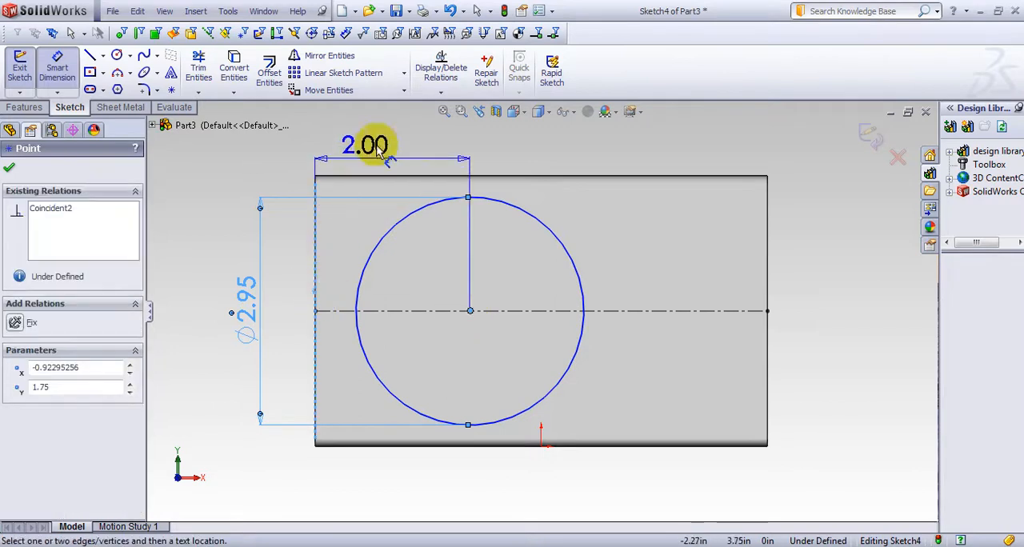
pyautogui.click(405, 145)
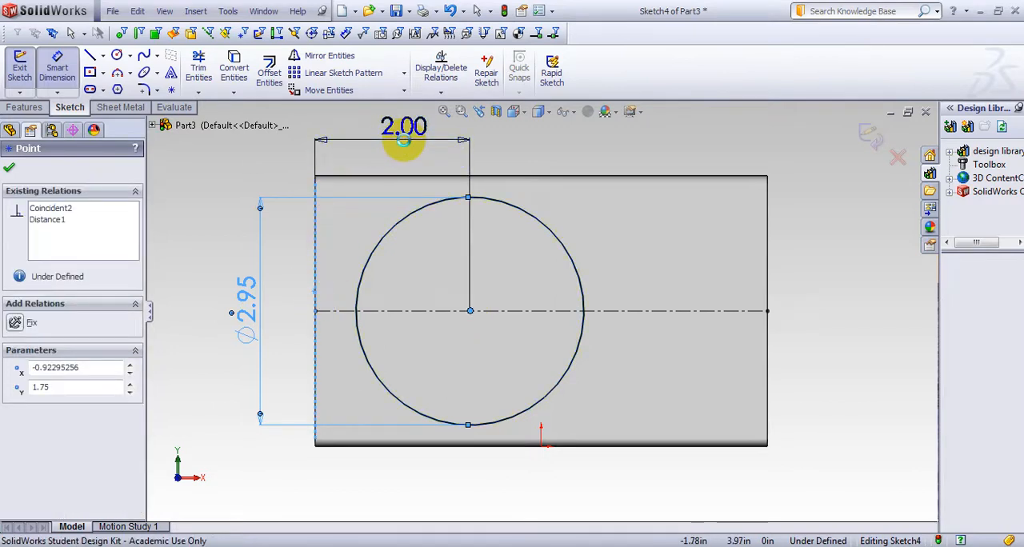
pyautogui.press('Return')
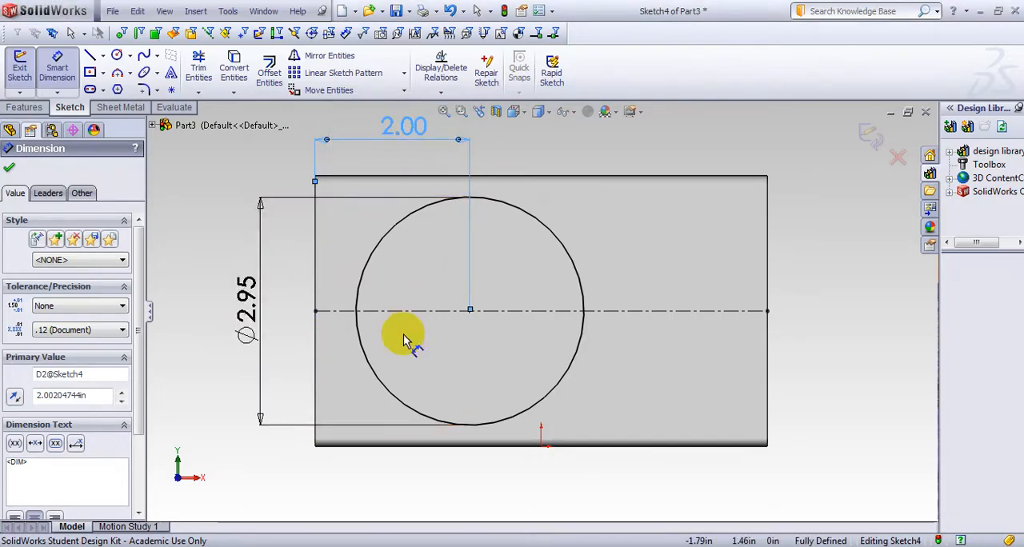
# Sketch a smaller circle of about 0.85 in radius, concentric with the 2.95 in circle
pyautogui.click(124, 72)
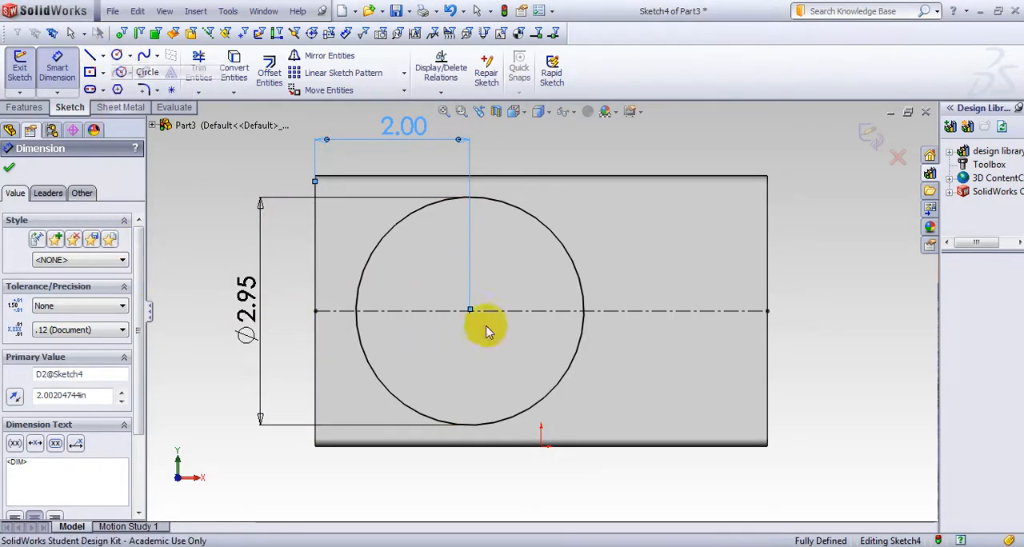
pyautogui.click(470, 309)
pyautogui.click(510, 369)
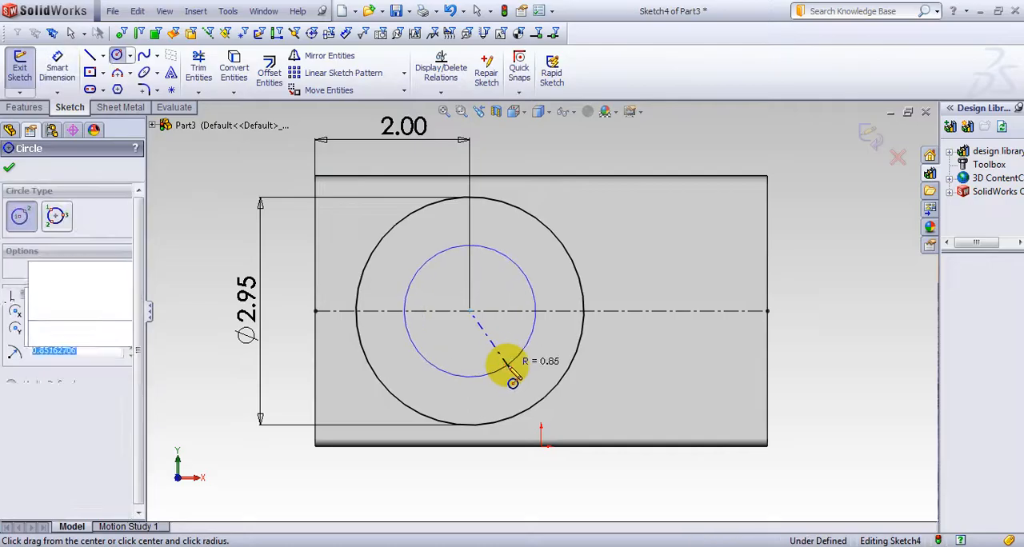
pyautogui.press('s')
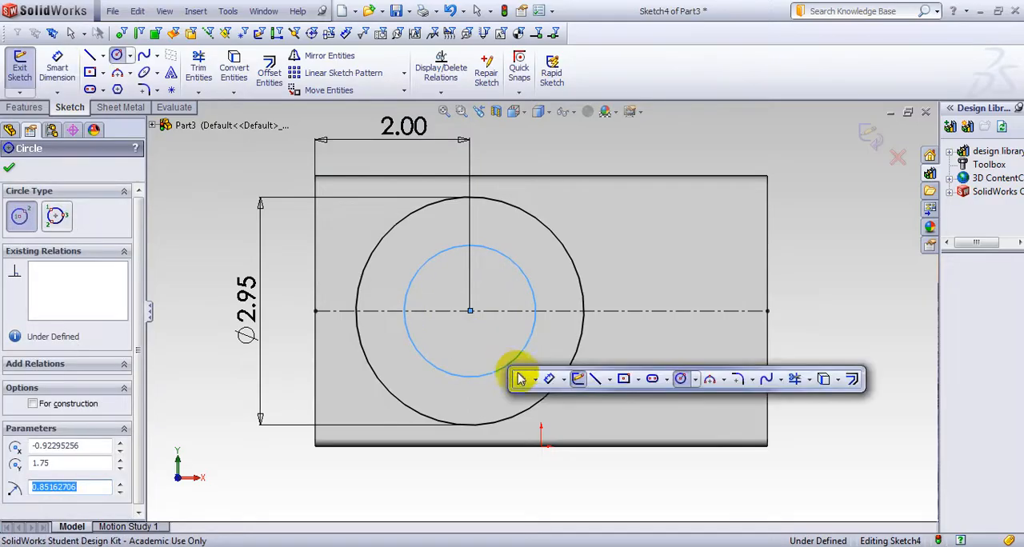
# Dimension the smaller concentric circle's diameter and set it to 1.25 in
pyautogui.click(549, 377)
pyautogui.click(417, 354)
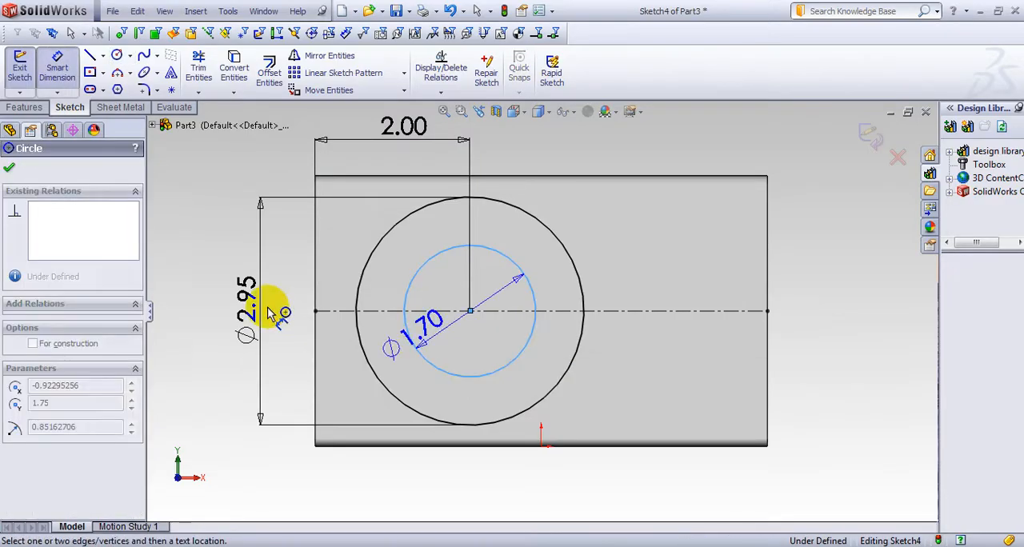
pyautogui.click(293, 313)
pyautogui.write('1.25')
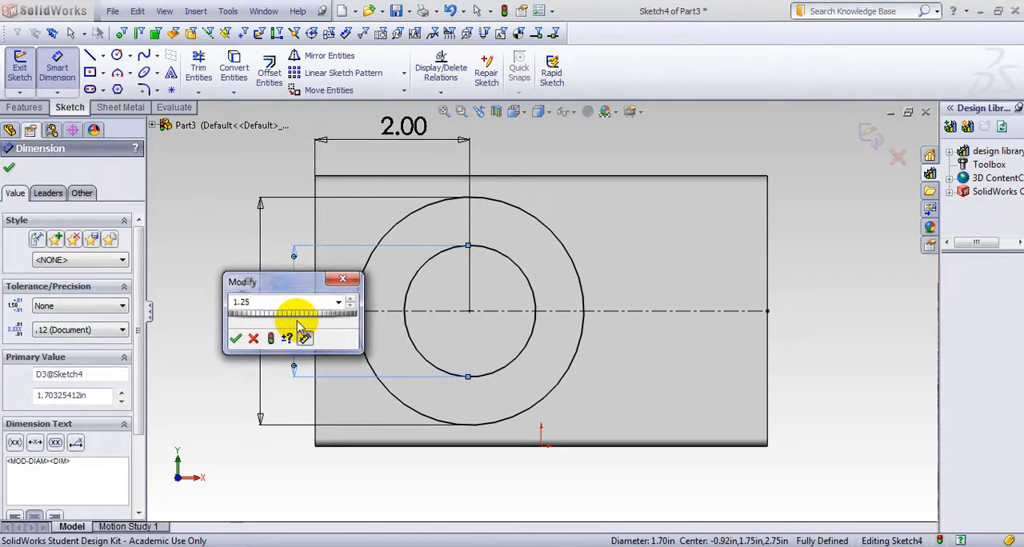
pyautogui.press('Return')
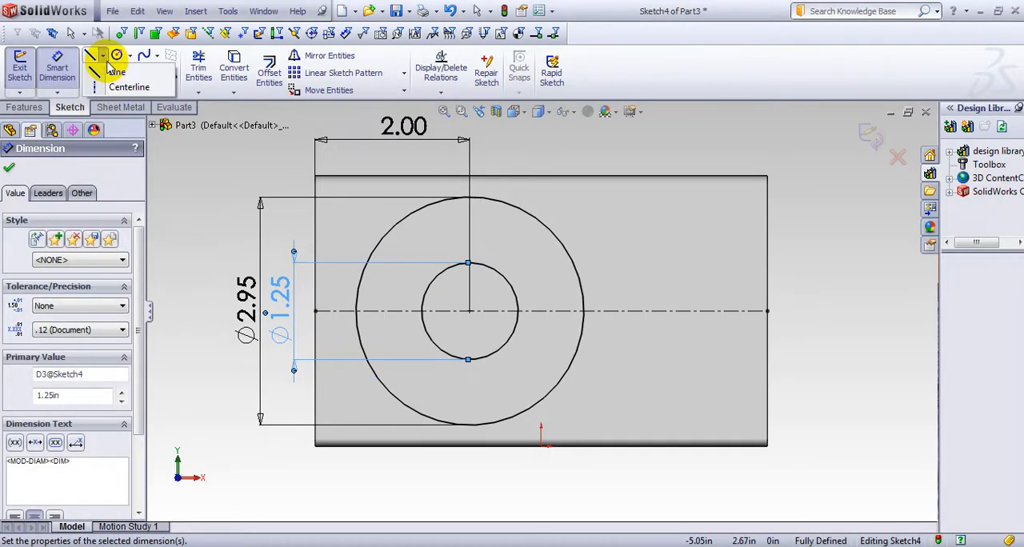
# Sketch a diagonal line about 2.95 in long across the outer circle through its center, rising from lower left to upper right
pyautogui.click(88, 55)
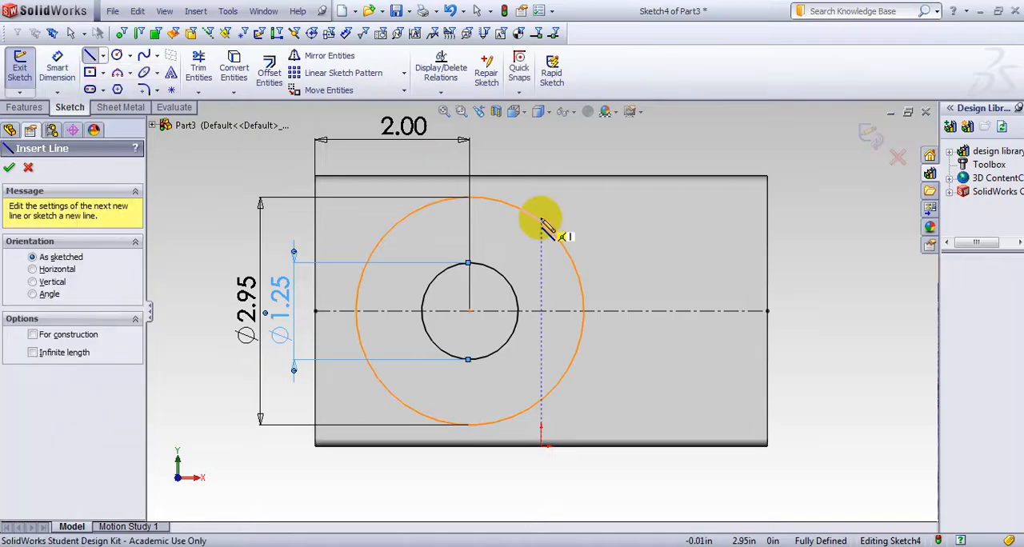
pyautogui.click(543, 227)
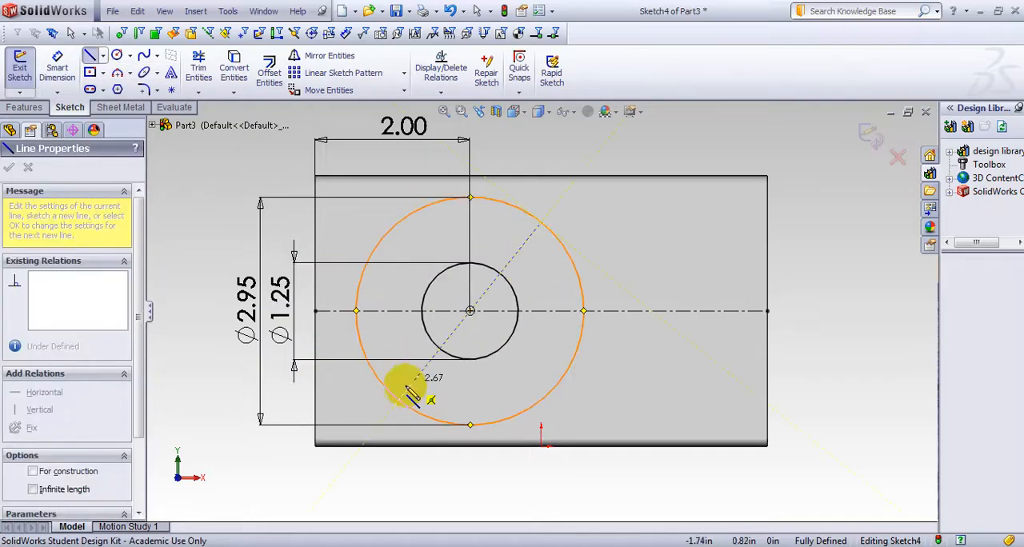
pyautogui.click(400, 400)
pyautogui.press('Escape')
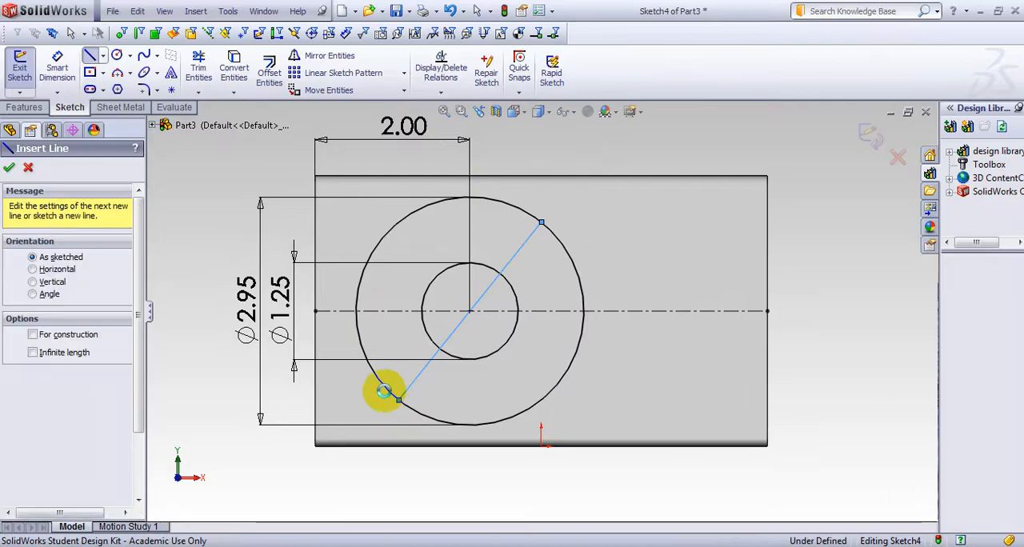
pyautogui.press('Escape')
# Sketch a second diagonal line across the outer circle from upper left to lower right, crossing the first at the center
pyautogui.click(102, 55)
pyautogui.click(112, 73)
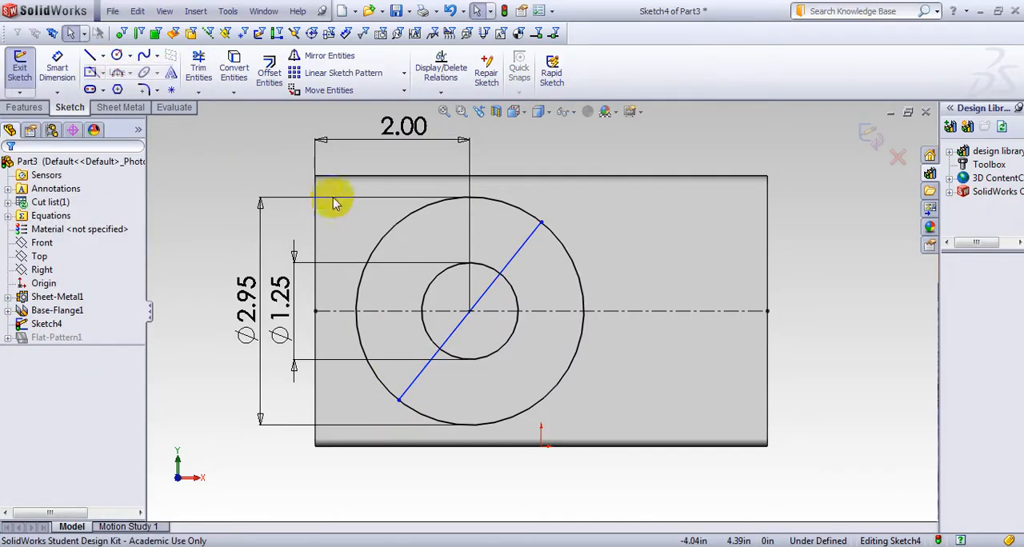
pyautogui.click(398, 228)
pyautogui.click(541, 400)
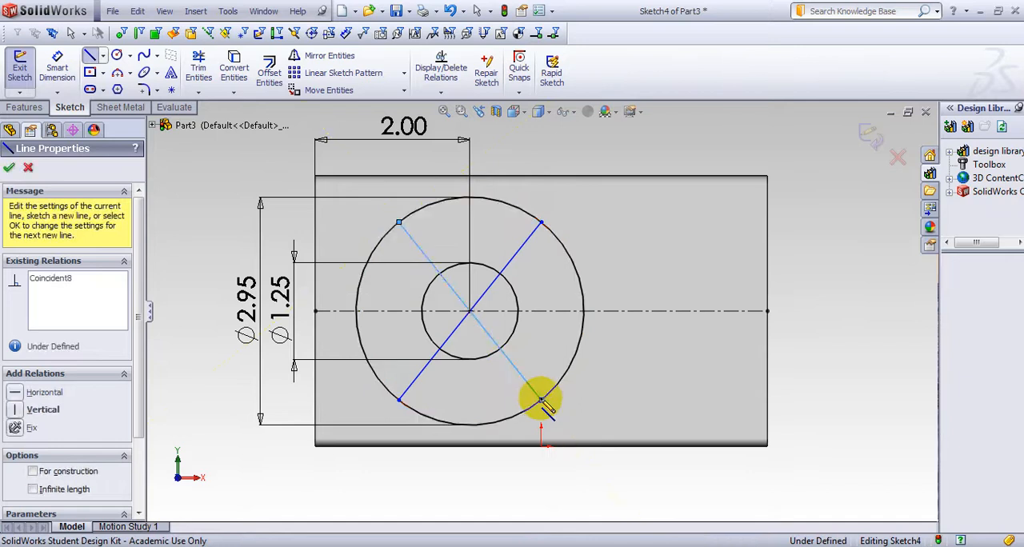
pyautogui.press('Escape')
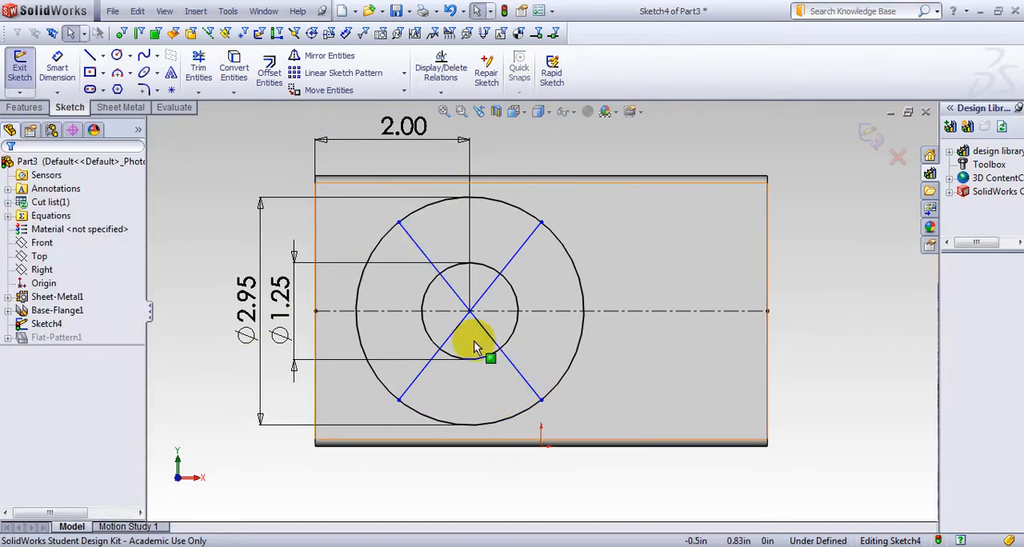
# Add a Horizontal relation between the upper endpoints of the two diagonal lines
pyautogui.click(399, 223)
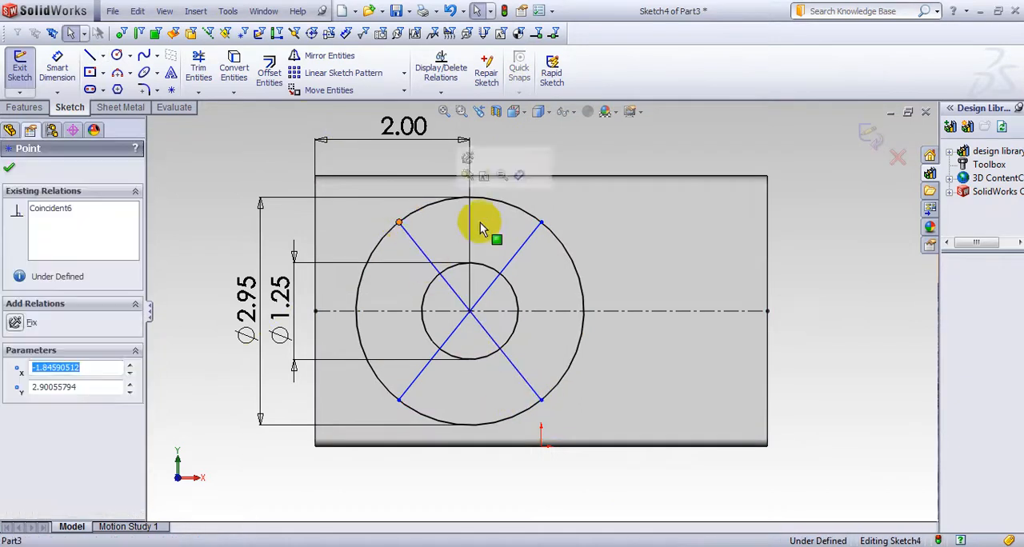
pyautogui.keyDown('ctrl'); pyautogui.click(542, 224); pyautogui.keyUp('ctrl')
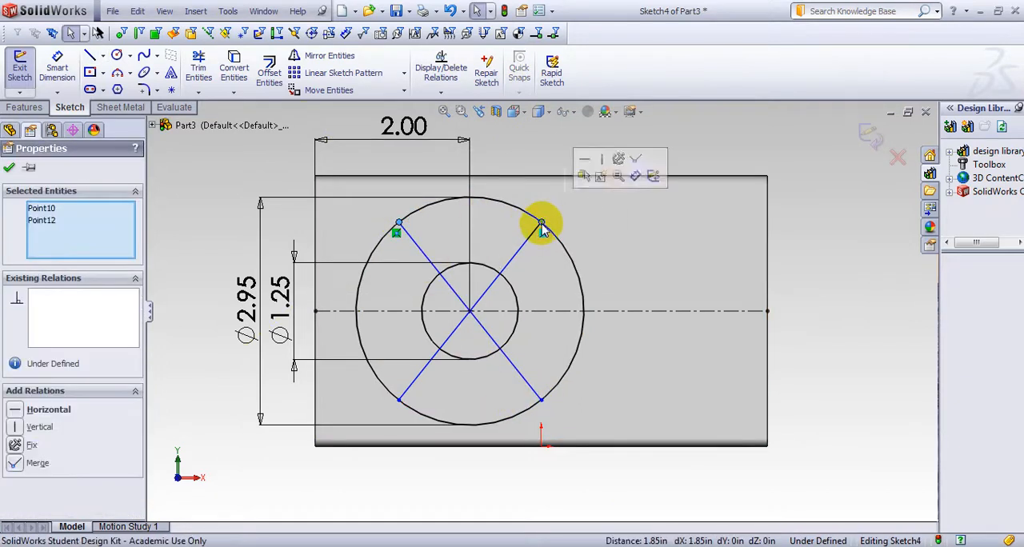
pyautogui.click(19, 413)
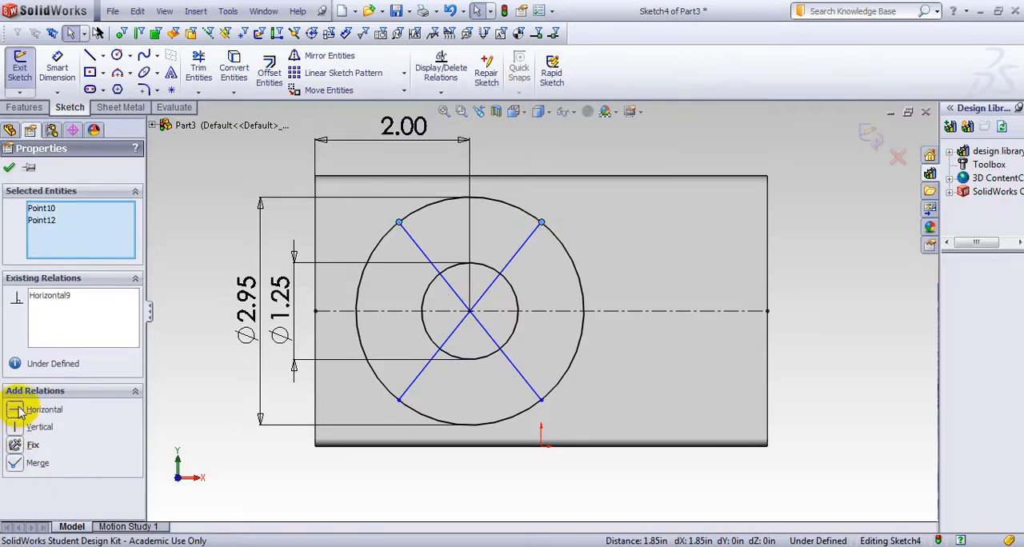
pyautogui.click(9, 168)
# Dimension the angle between the two diagonal lines on their right side and set it to 90 degrees
pyautogui.click(443, 344)
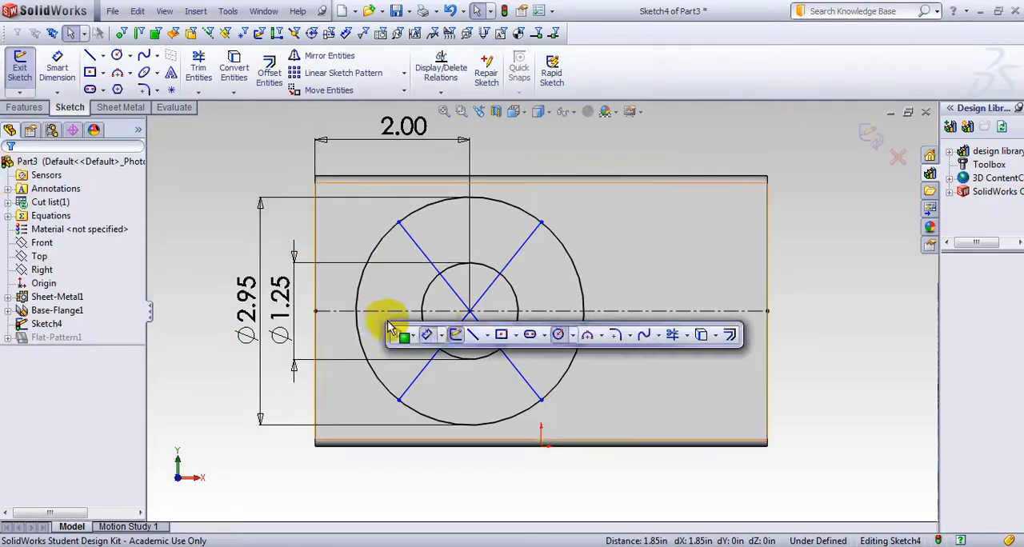
pyautogui.click(426, 335)
pyautogui.click(509, 266)
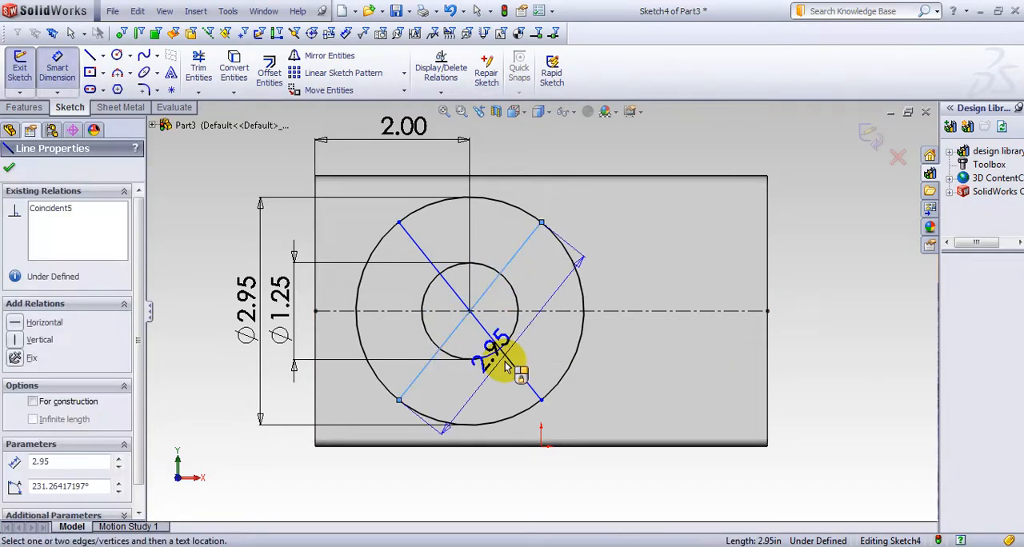
pyautogui.click(506, 358)
pyautogui.click(620, 324)
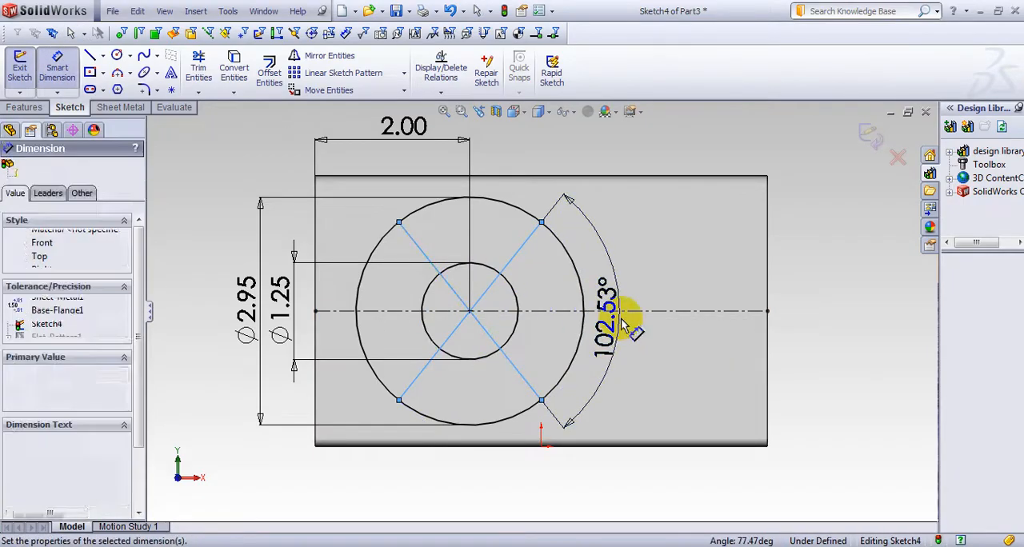
pyautogui.write('90')
pyautogui.press('Return')
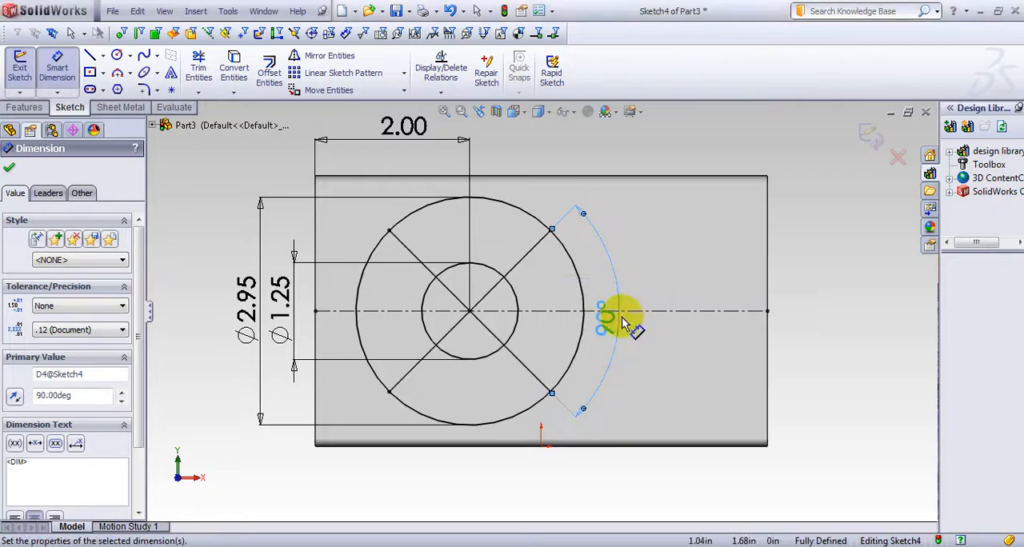
pyautogui.click(10, 167)
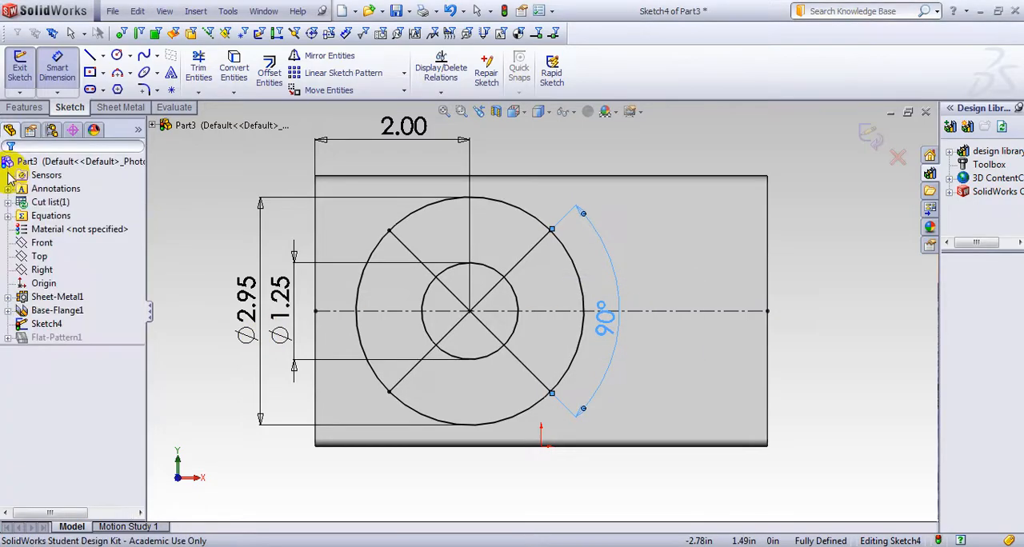
# Offset the 2.95 in circle inward by 0.275 in, using the reversed direction
pyautogui.click(269, 76)
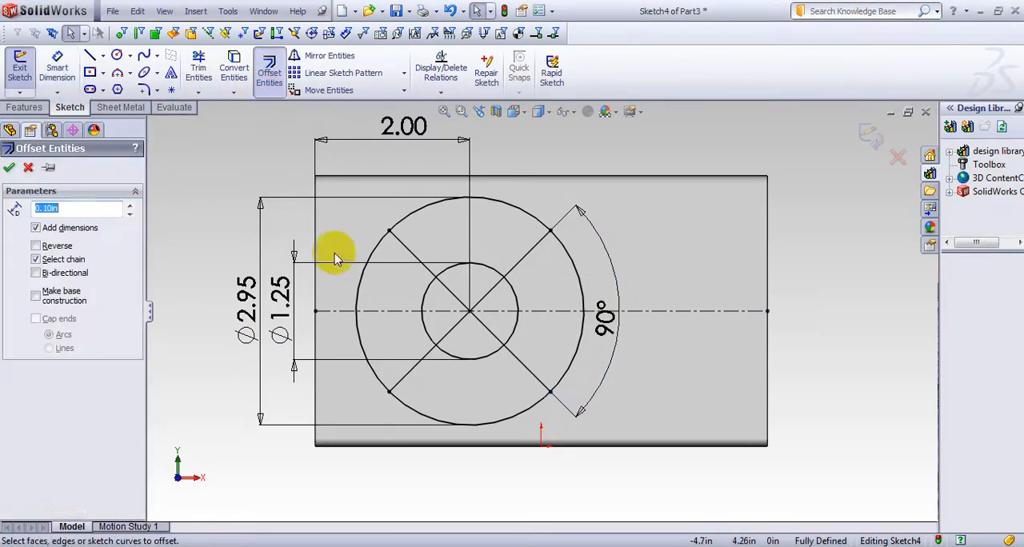
pyautogui.click(357, 309)
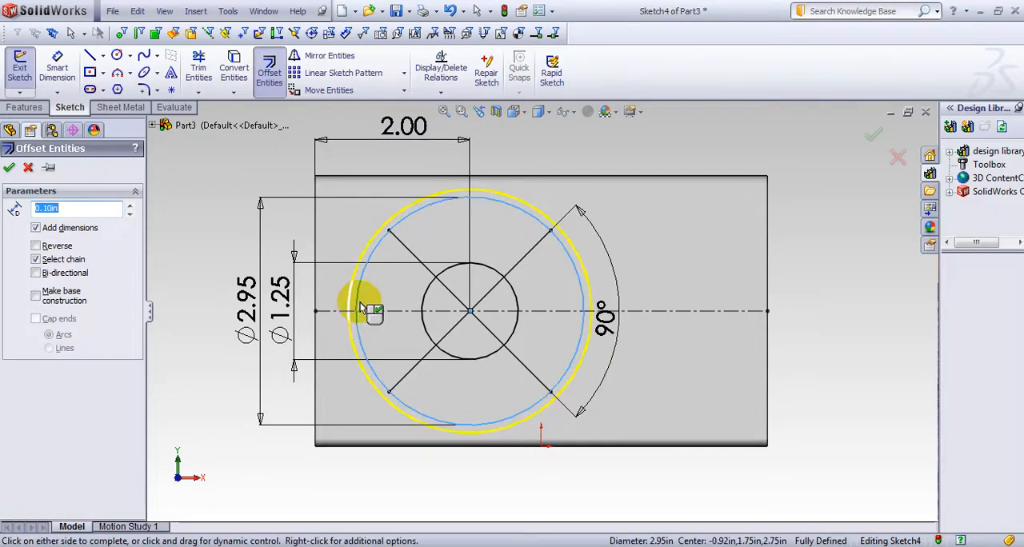
pyautogui.click(35, 247)
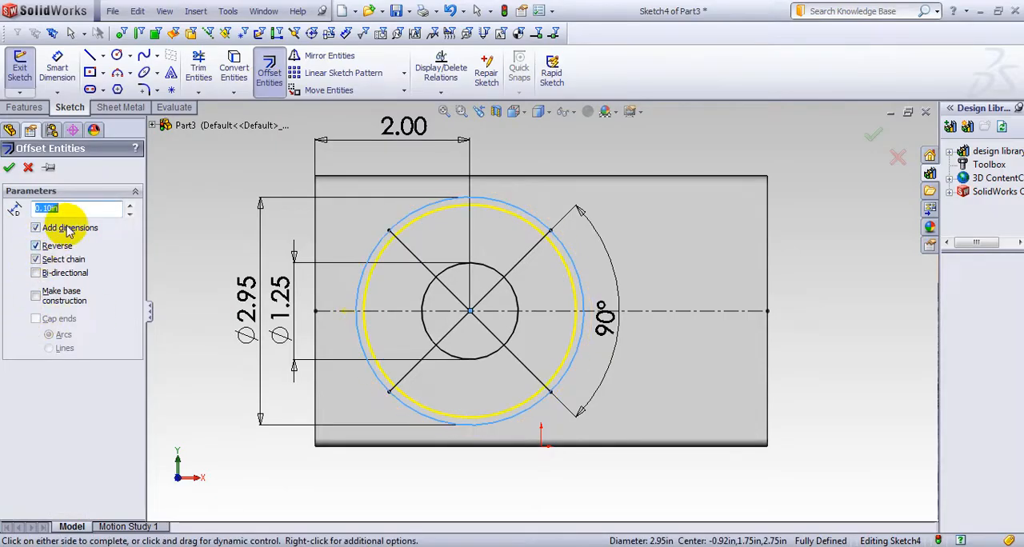
pyautogui.write('.27')
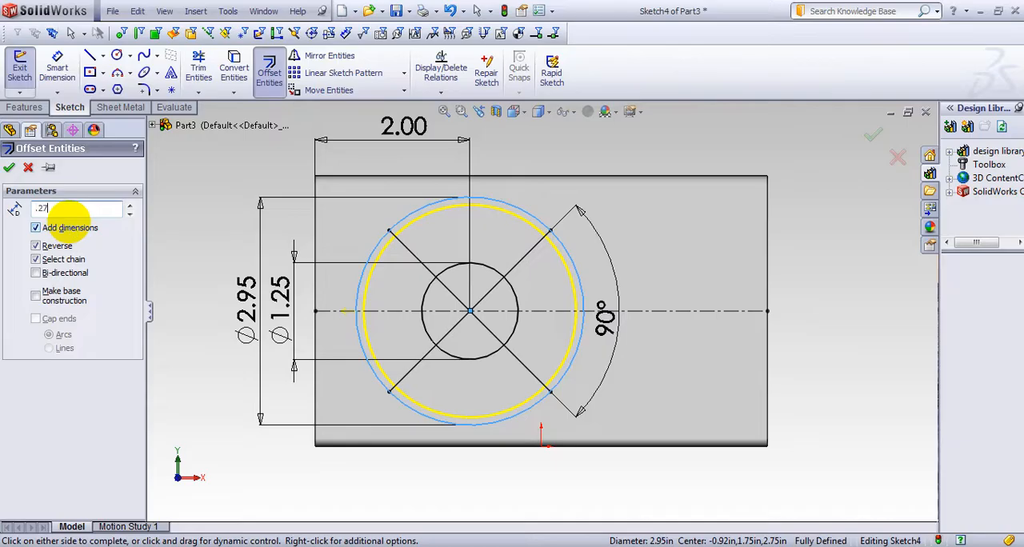
pyautogui.write('5')
pyautogui.press('Return')
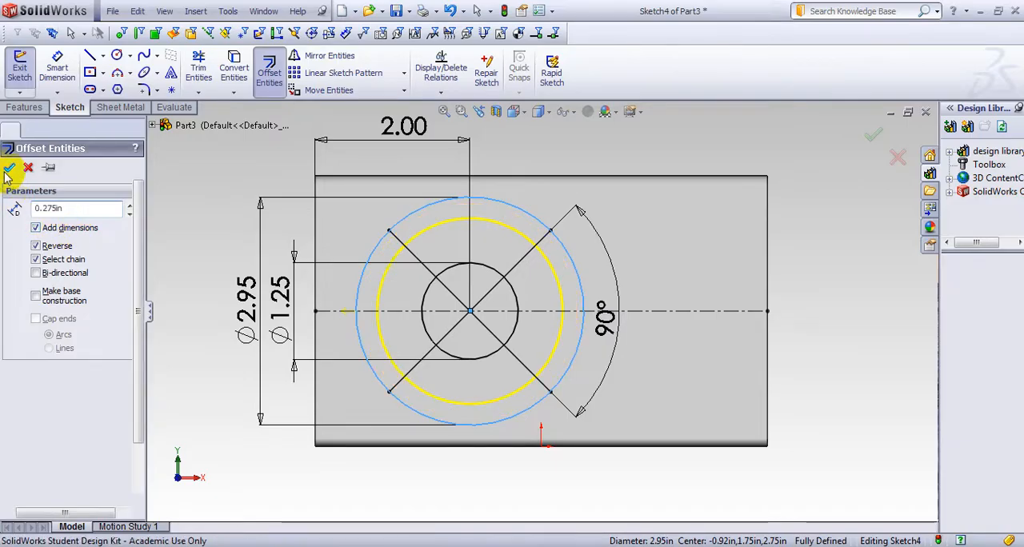
pyautogui.click(9, 168)
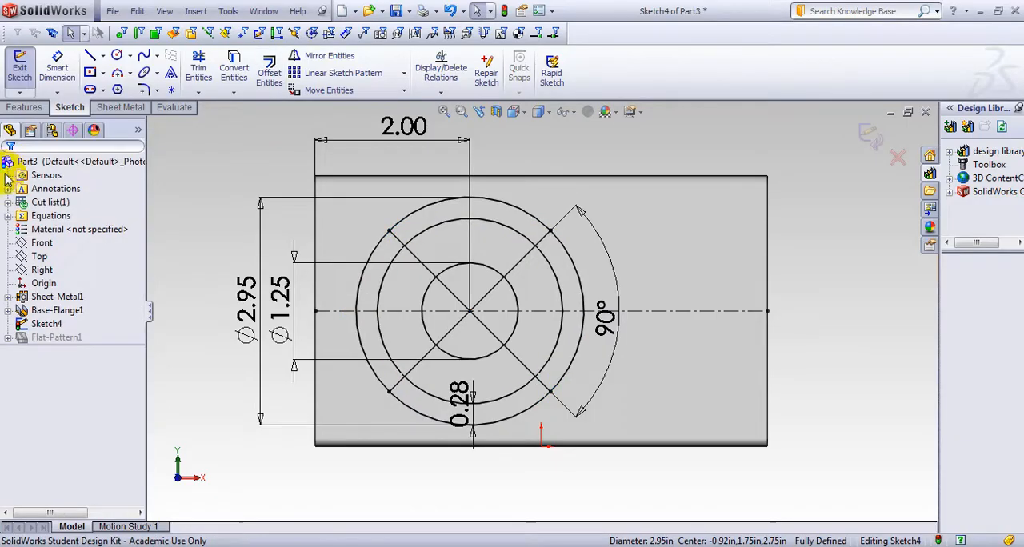
# Offset the circle just inside the 2.95 in circle inward by another 0.275 in
pyautogui.click(271, 72)
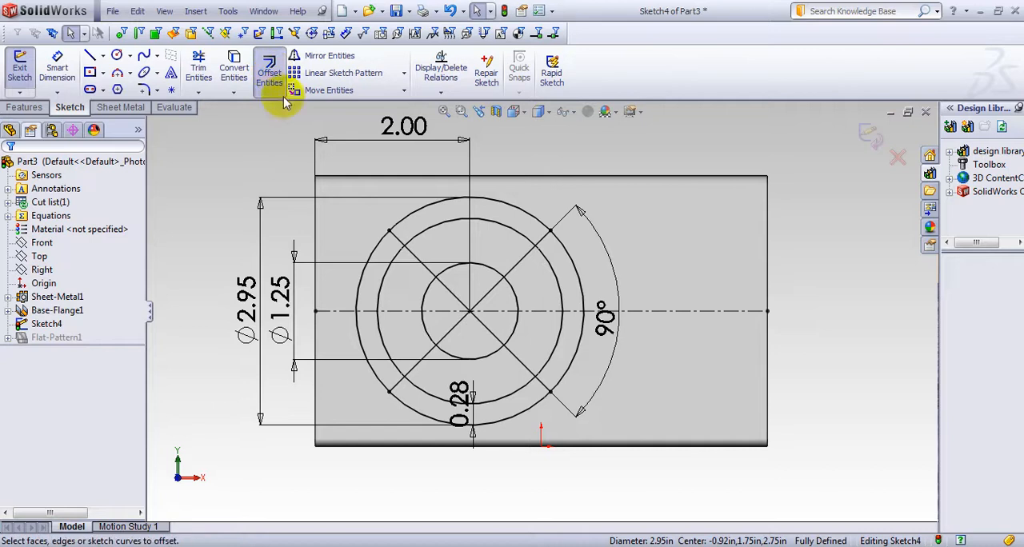
pyautogui.click(381, 304)
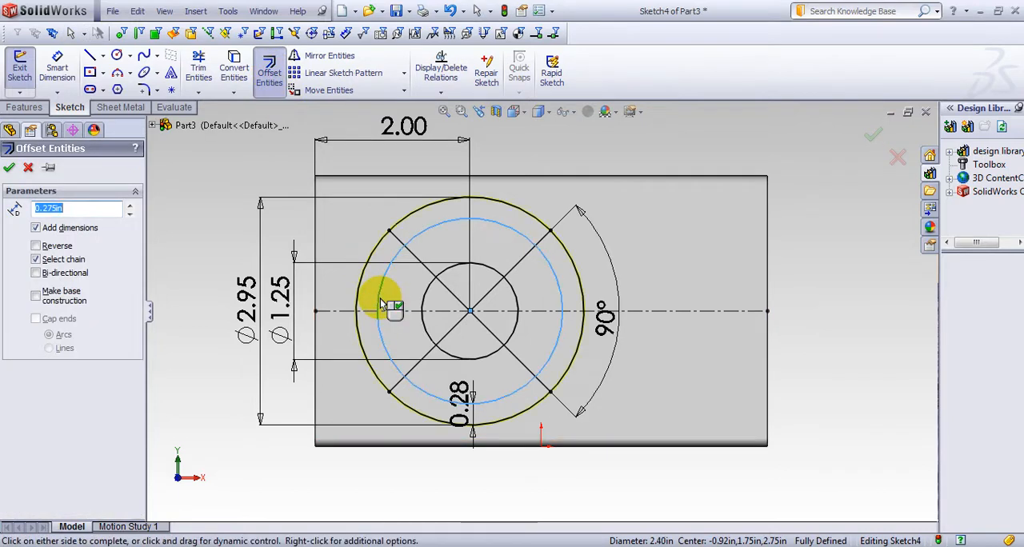
pyautogui.scroll(-3, 360, 316)
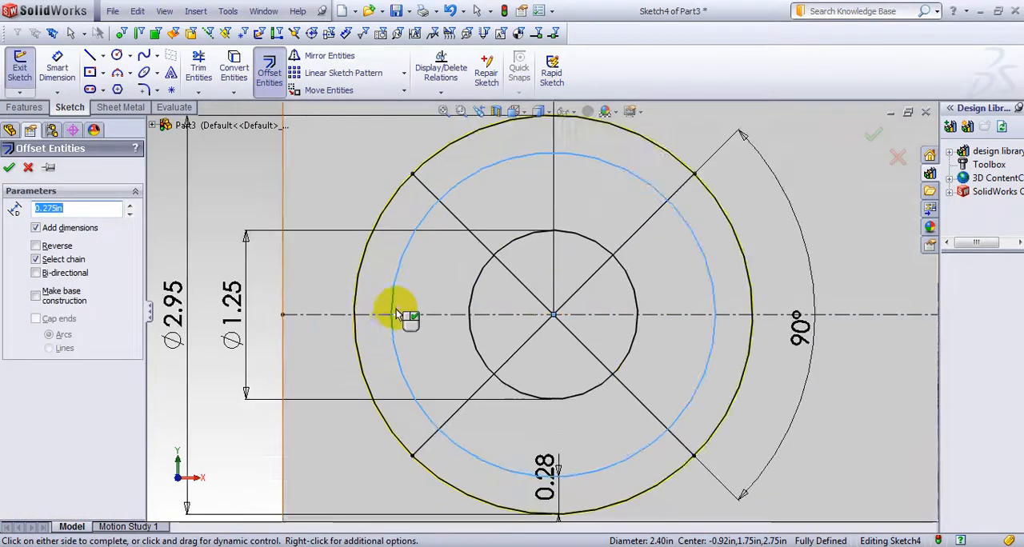
pyautogui.scroll(-5, 398, 314)
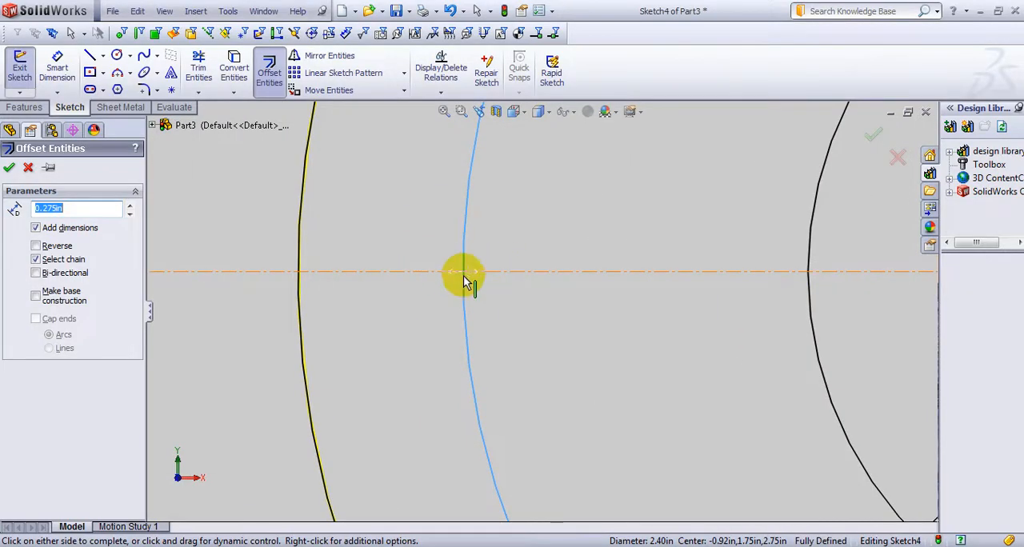
pyautogui.scroll(4, 497, 280)
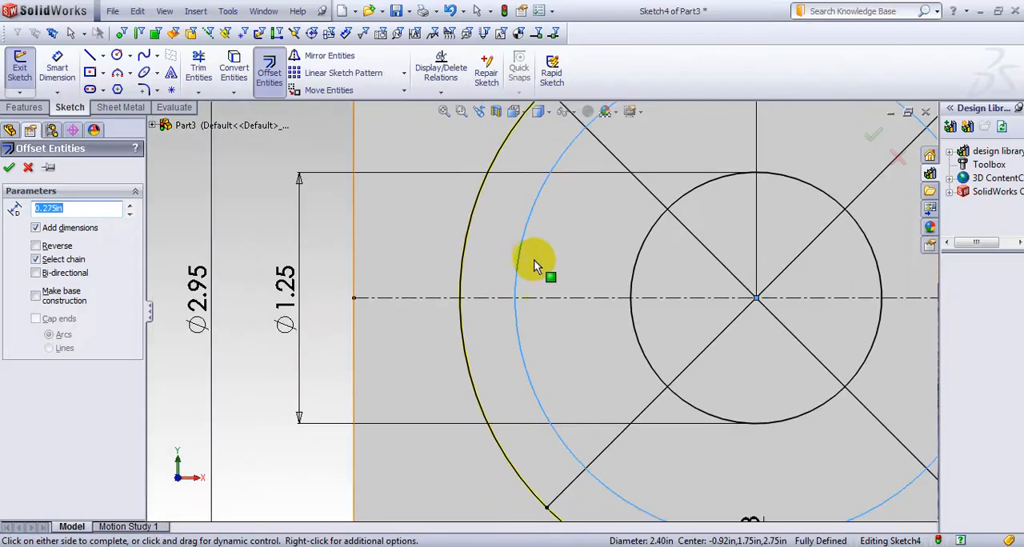
pyautogui.scroll(3, 549, 253)
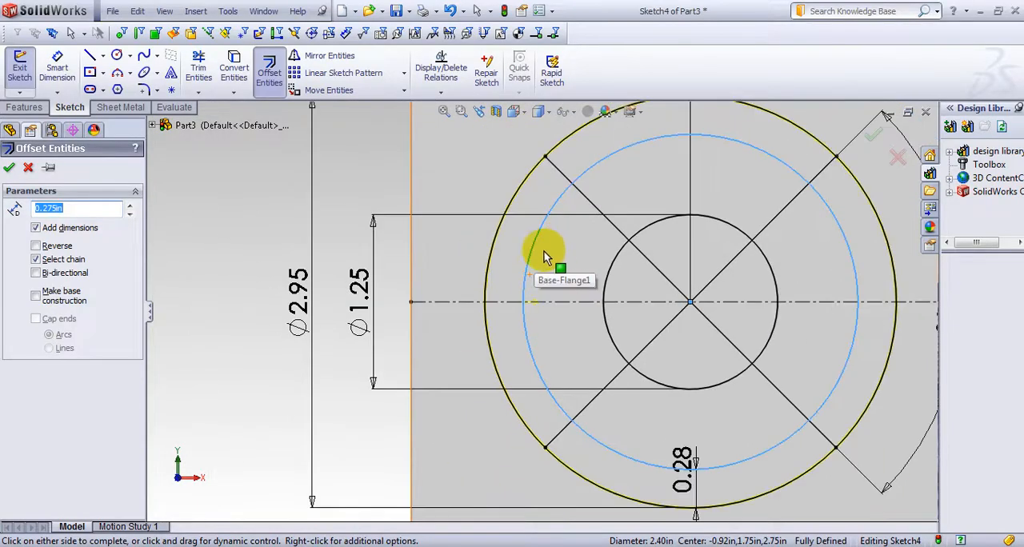
pyautogui.click(583, 251)
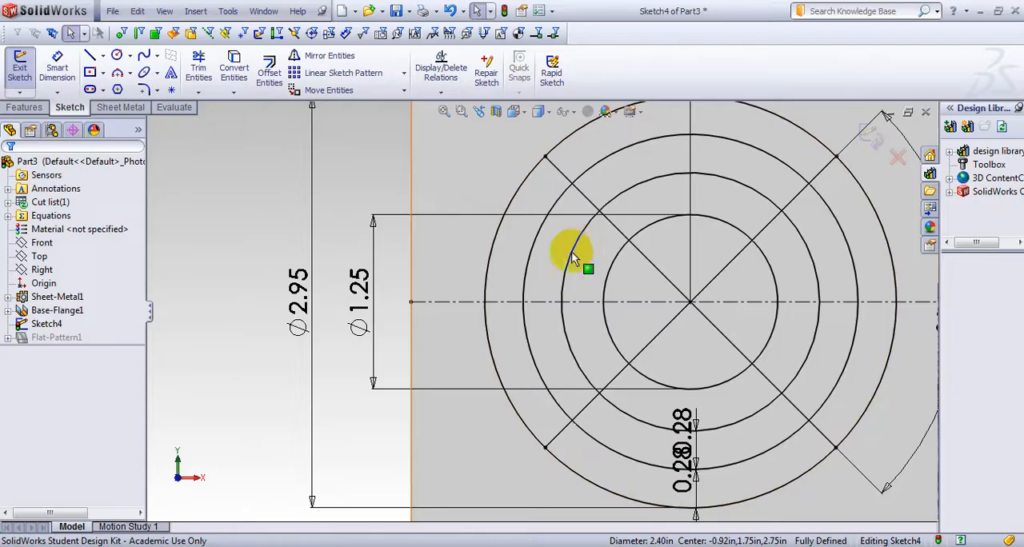
# Exit the finished circle-and-line sketch and start a Vent feature from it
pyautogui.click(871, 140)
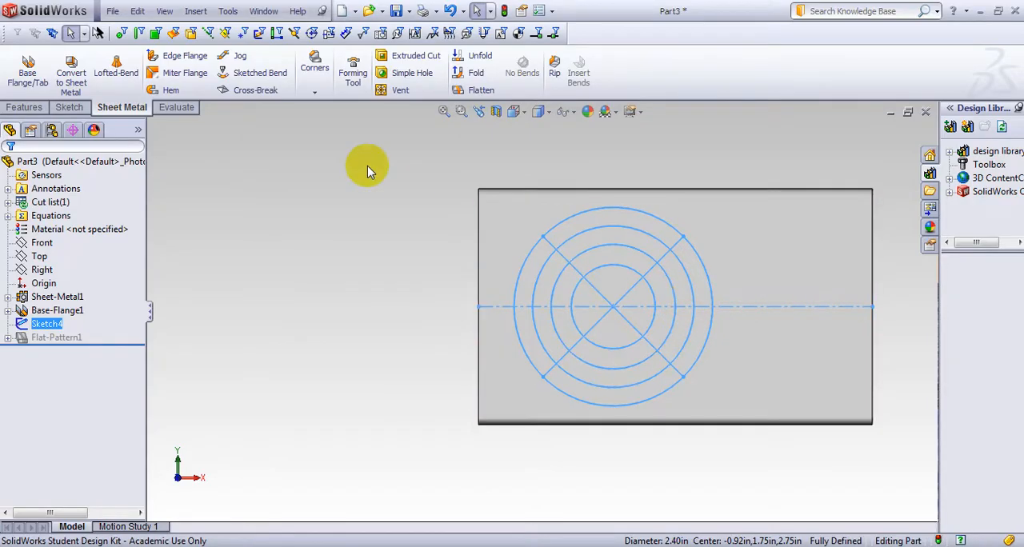
pyautogui.click(196, 13)
pyautogui.moveTo(225, 95)
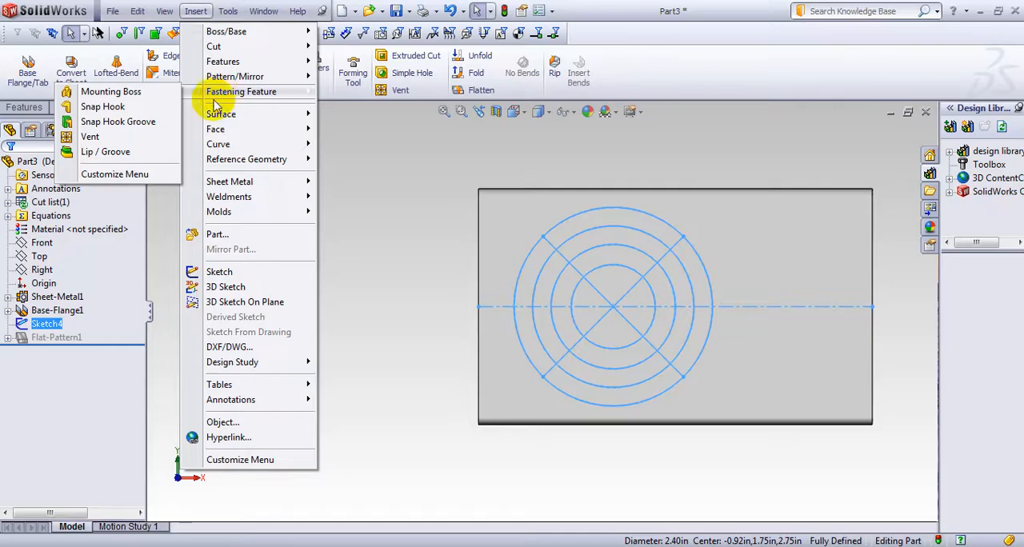
pyautogui.click(90, 137)
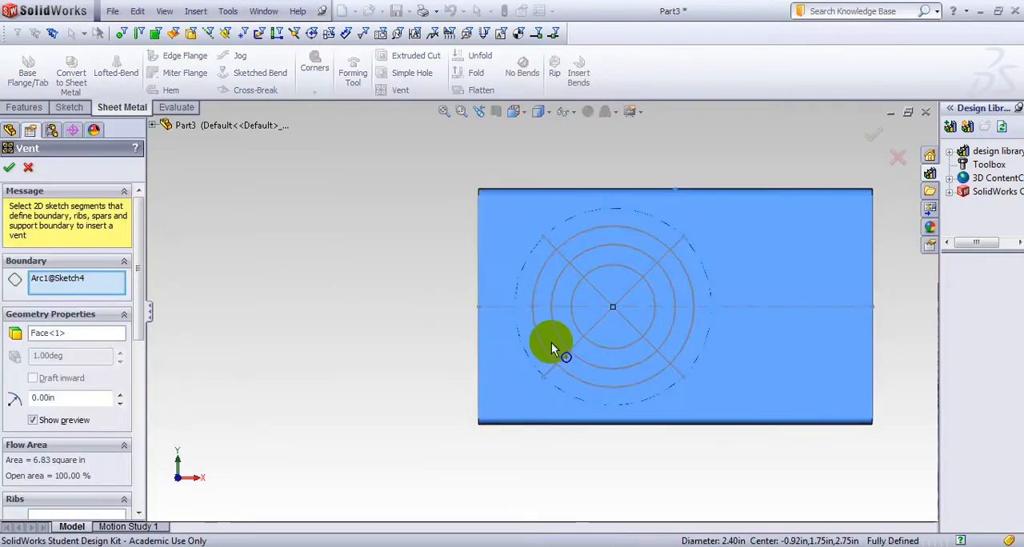
# Clear the vent's boundary selection and choose the outermost 2.95 in circle as the boundary
pyautogui.rightClick(88, 282)
pyautogui.click(164, 293)
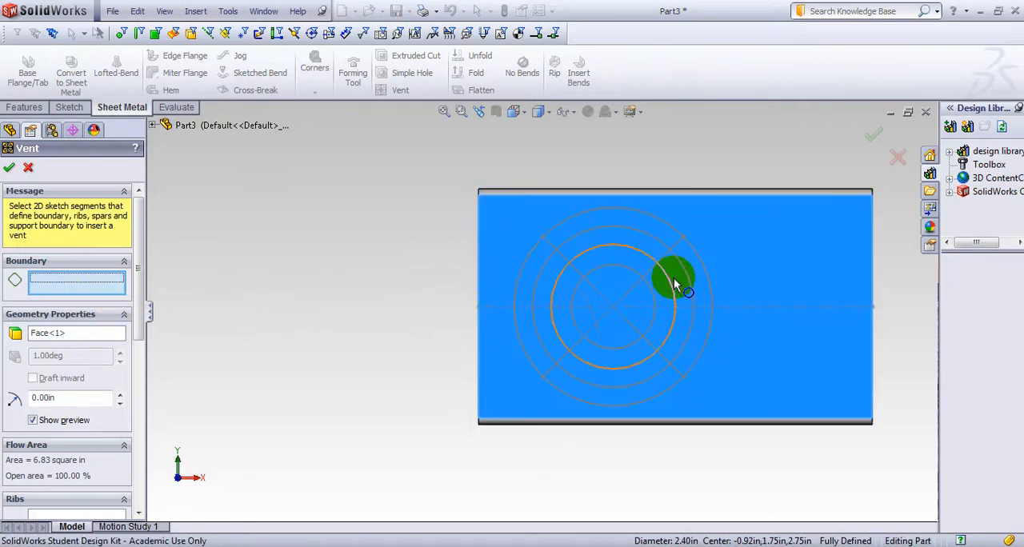
pyautogui.scroll(-3, 675, 274)
pyautogui.click(335, 267)
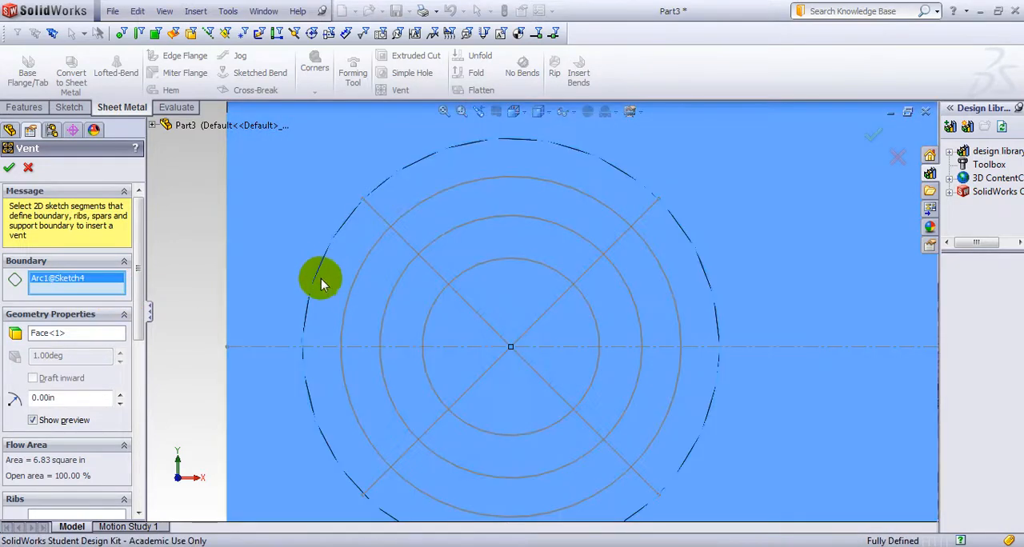
# Choose the two crossing diagonal lines as the vent's ribs and set the rib width to 0.15 in
pyautogui.scroll(4, 320, 276)
pyautogui.moveTo(302, 304); pyautogui.dragTo(316, 328, button='middle')
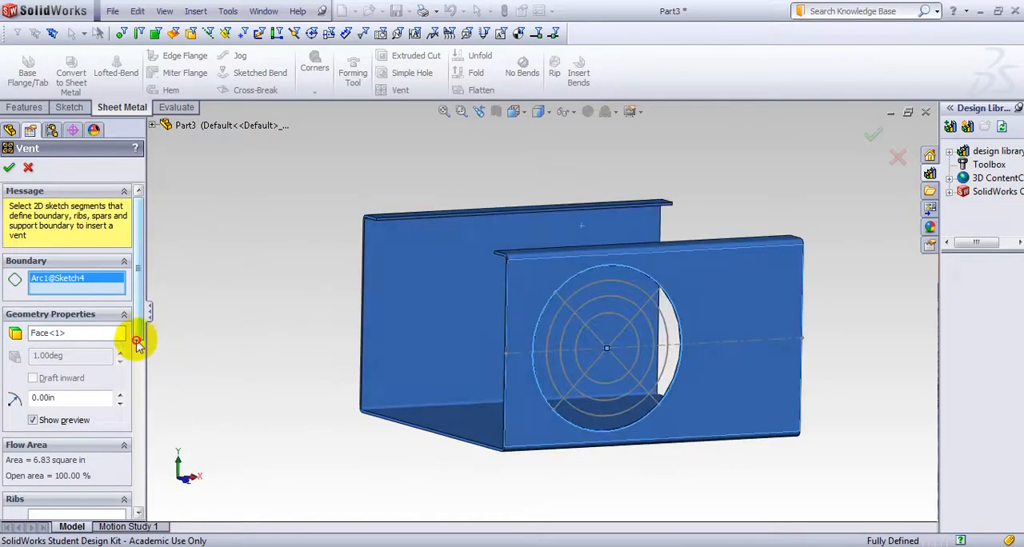
pyautogui.moveTo(138, 342); pyautogui.dragTo(137, 394)
pyautogui.click(75, 377)
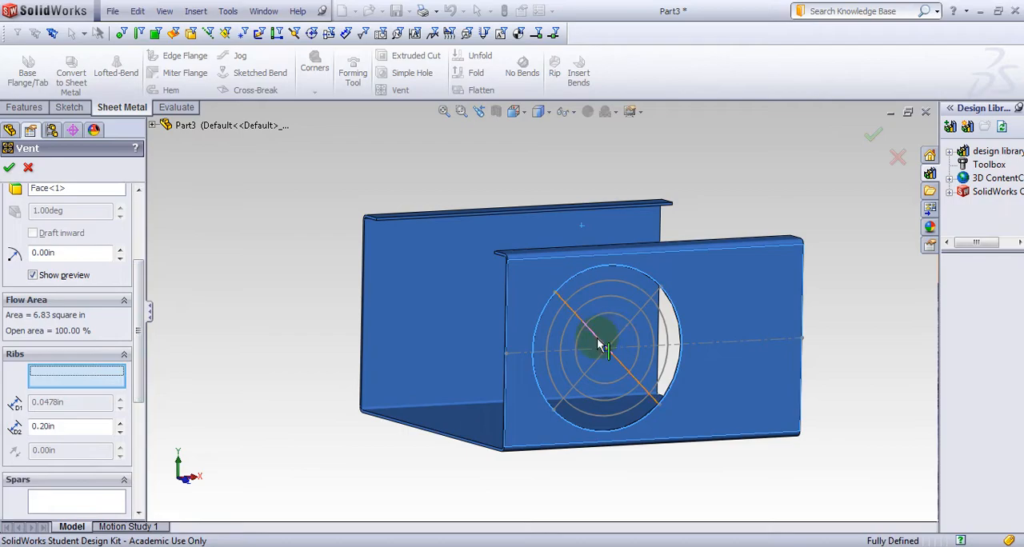
pyautogui.click(607, 344)
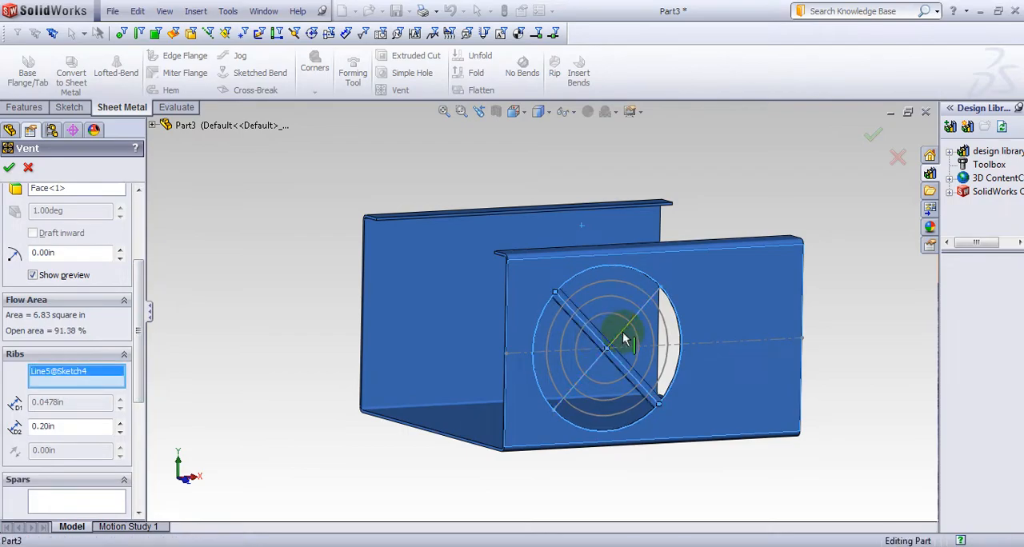
pyautogui.click(626, 340)
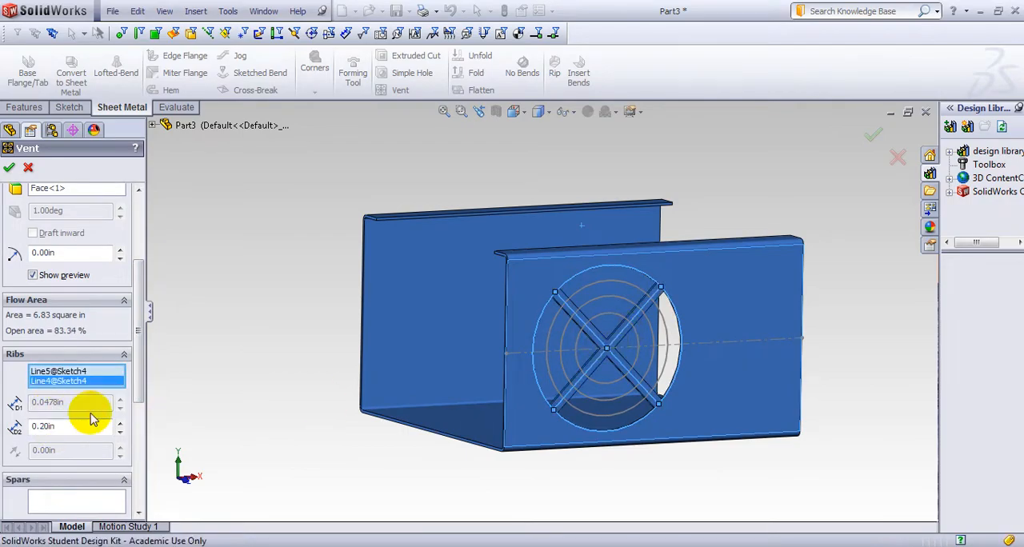
pyautogui.moveTo(84, 428); pyautogui.dragTo(37, 422)
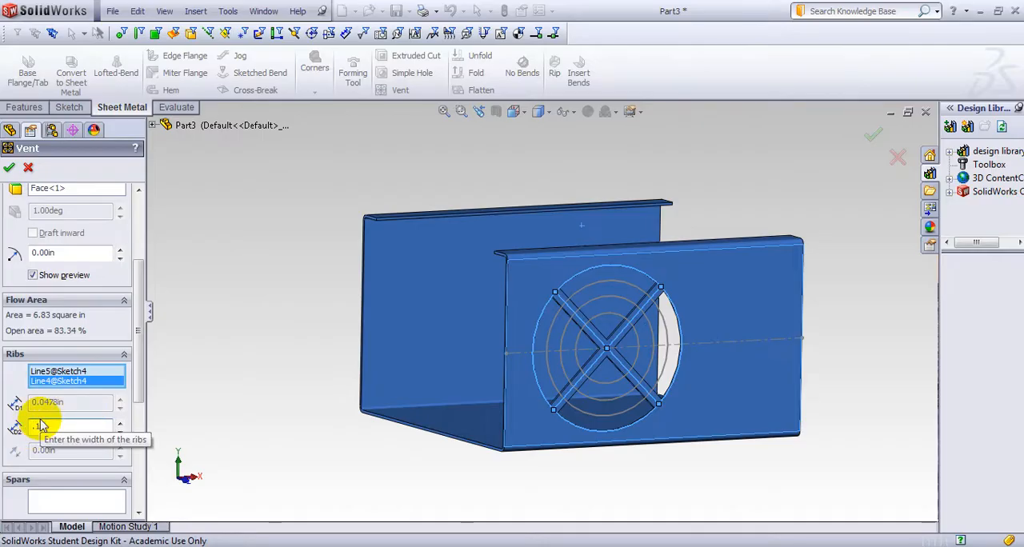
pyautogui.write('.15in')
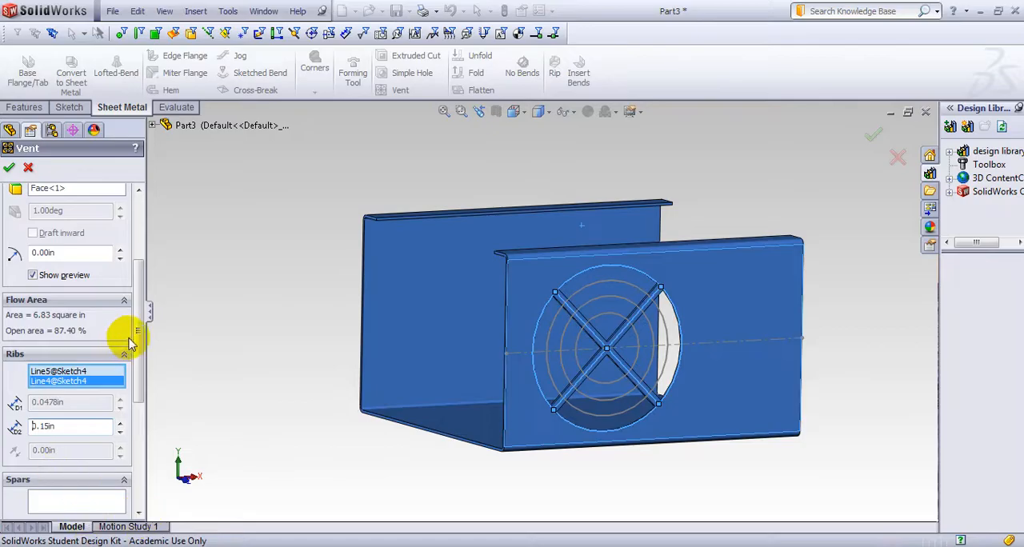
# Choose the two intermediate circles, between the outer boundary and the innermost circle, as the vent's spars
pyautogui.click(131, 365)
pyautogui.moveTo(131, 364); pyautogui.dragTo(142, 450)
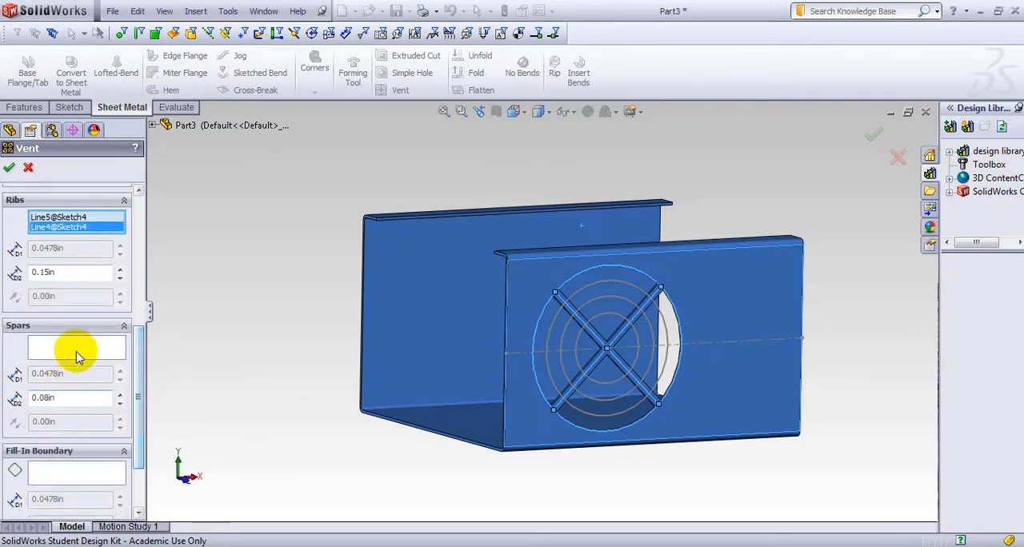
pyautogui.click(82, 358)
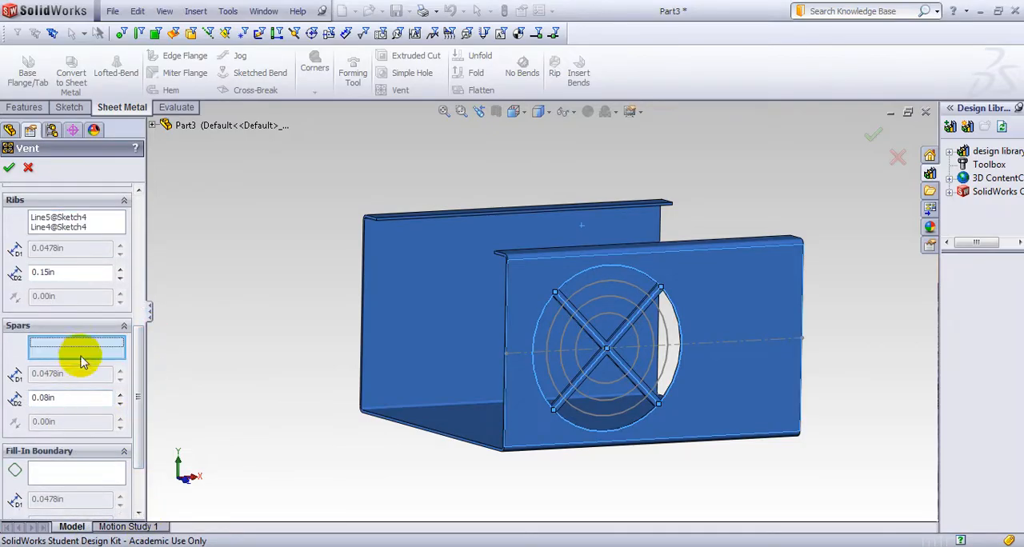
pyautogui.click(564, 342)
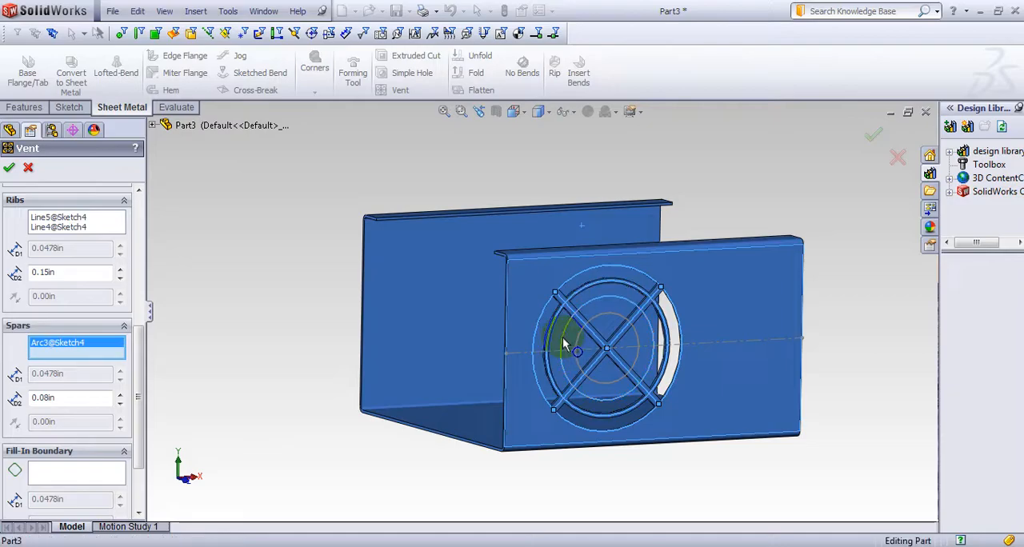
# Choose the innermost circle as the vent's fill-in boundary and finish the Vent feature
pyautogui.click(75, 472)
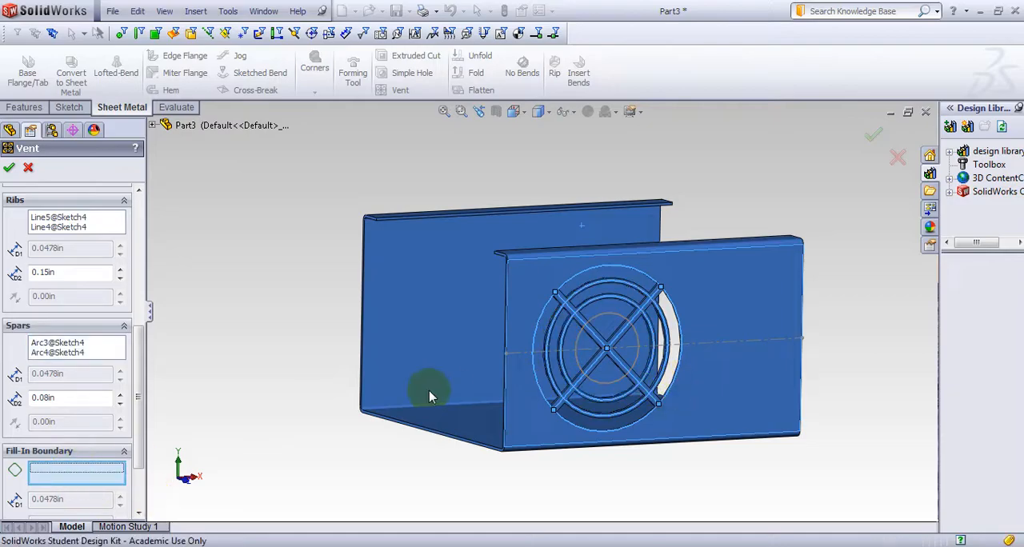
pyautogui.moveTo(430, 391); pyautogui.dragTo(305, 388, button='middle')
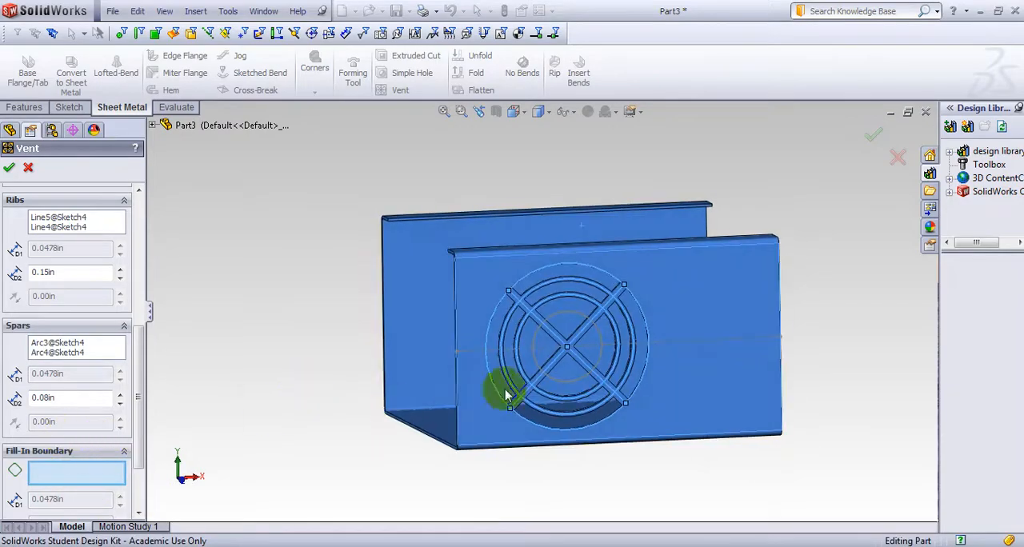
pyautogui.click(541, 374)
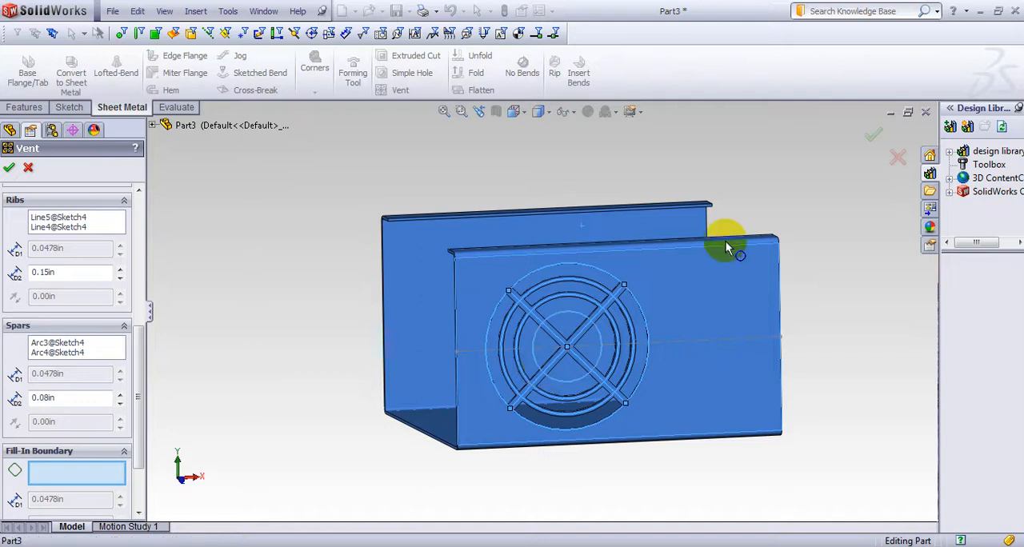
pyautogui.click(871, 135)
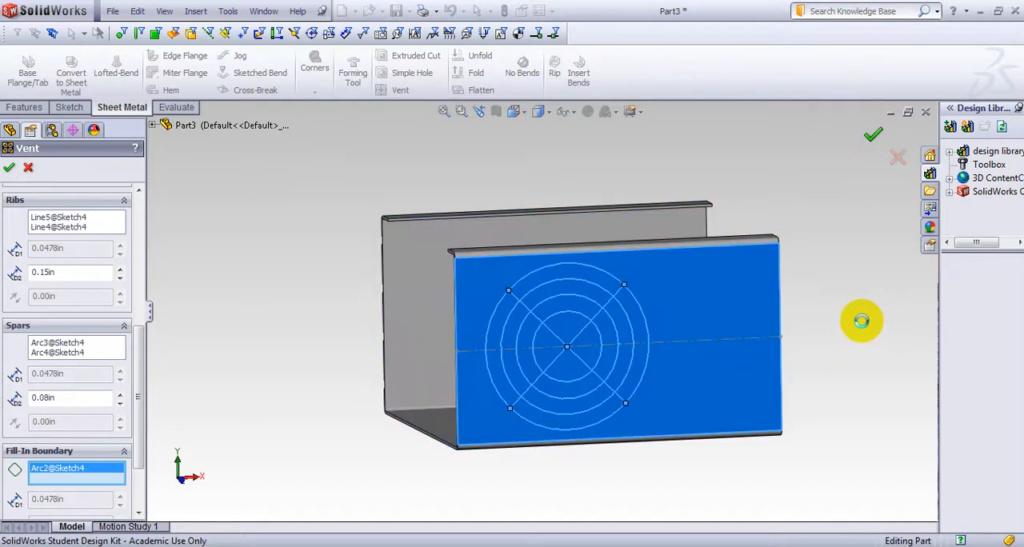
# Start a sketch on the inner face of the wall opposite the vent, viewed normal to it in wireframe display
pyautogui.moveTo(872, 311)
pyautogui.mouseDown(button='middle')
pyautogui.moveTo(824, 309)
pyautogui.moveTo(896, 285)
pyautogui.moveTo(777, 252)
pyautogui.moveTo(727, 282)
pyautogui.moveTo(691, 277)
pyautogui.moveTo(819, 274)
pyautogui.moveTo(863, 324)
pyautogui.moveTo(864, 340)
pyautogui.moveTo(841, 340)
pyautogui.mouseUp(button='middle')
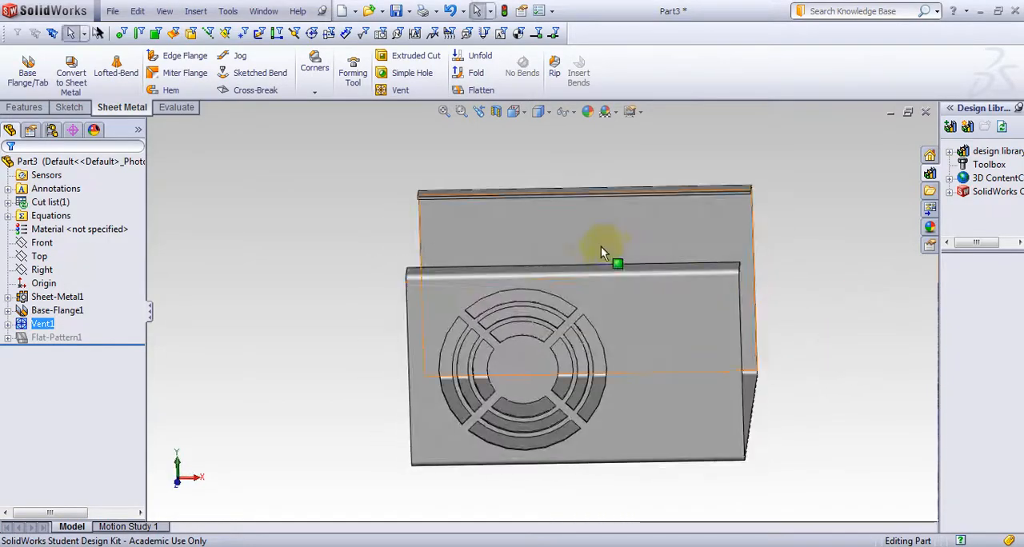
pyautogui.doubleClick(582, 244)
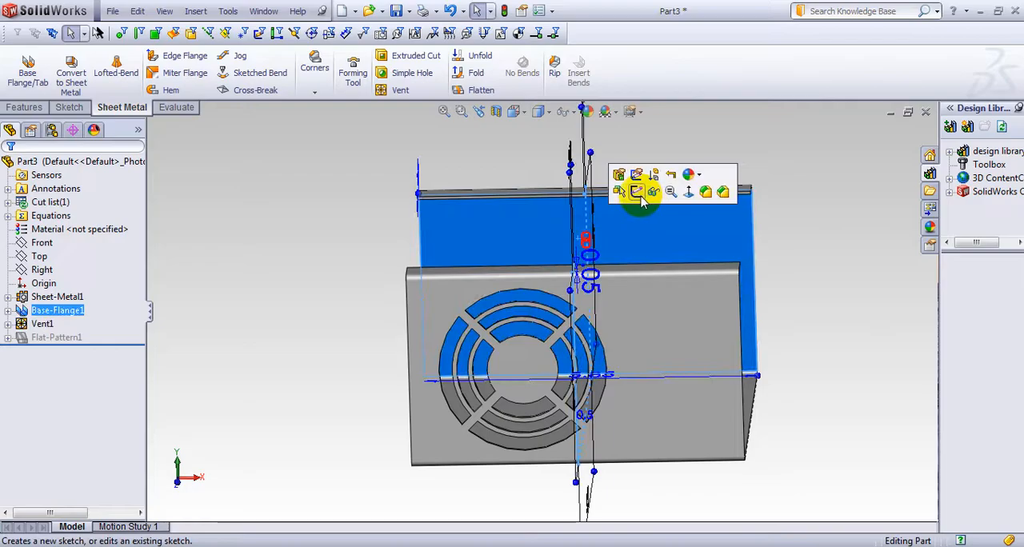
pyautogui.click(638, 194)
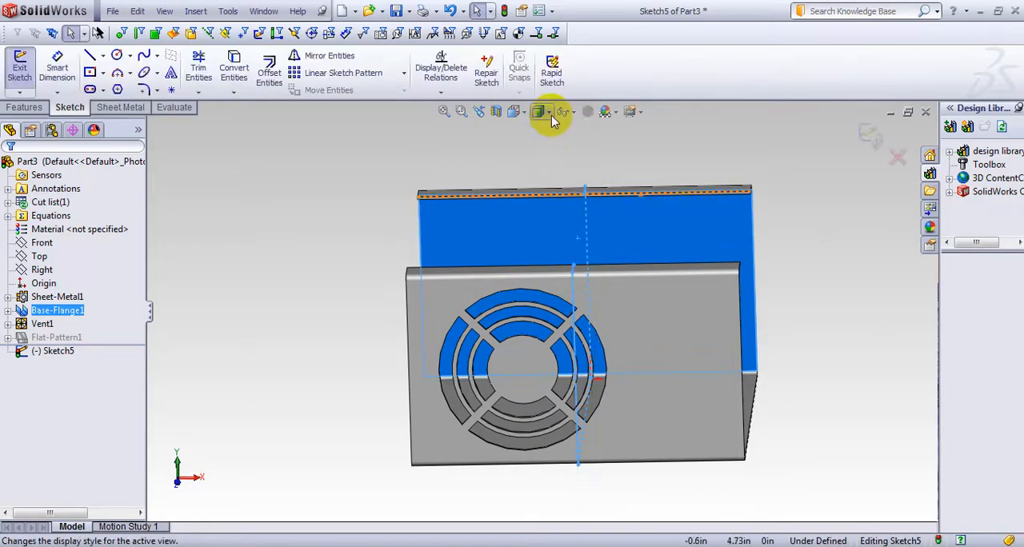
pyautogui.press('space')
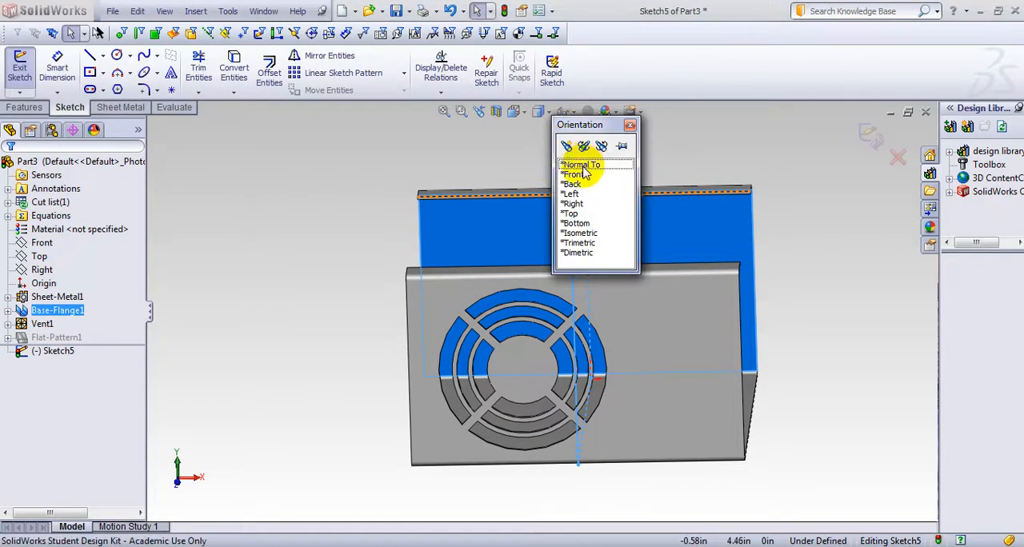
pyautogui.click(582, 166)
pyautogui.click(549, 116)
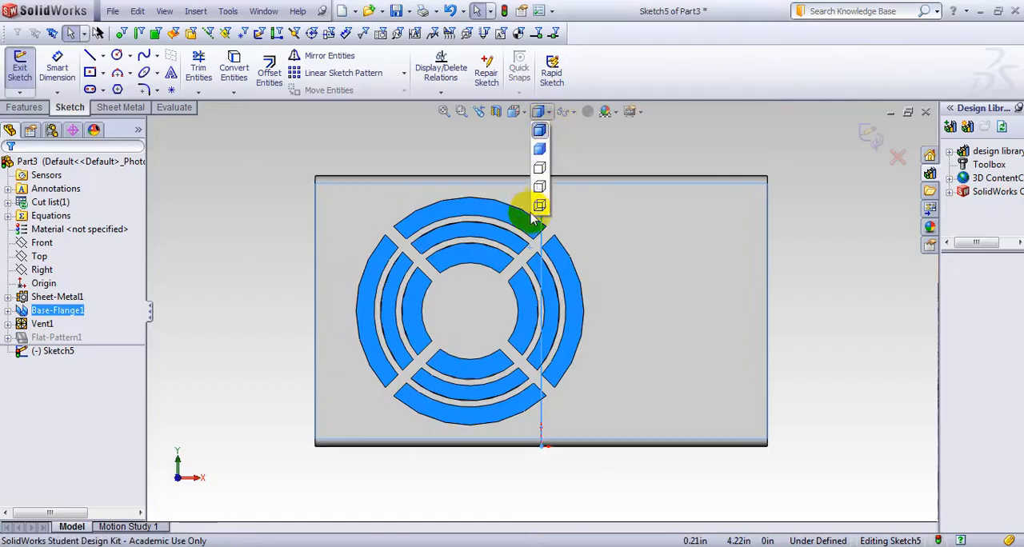
pyautogui.click(541, 205)
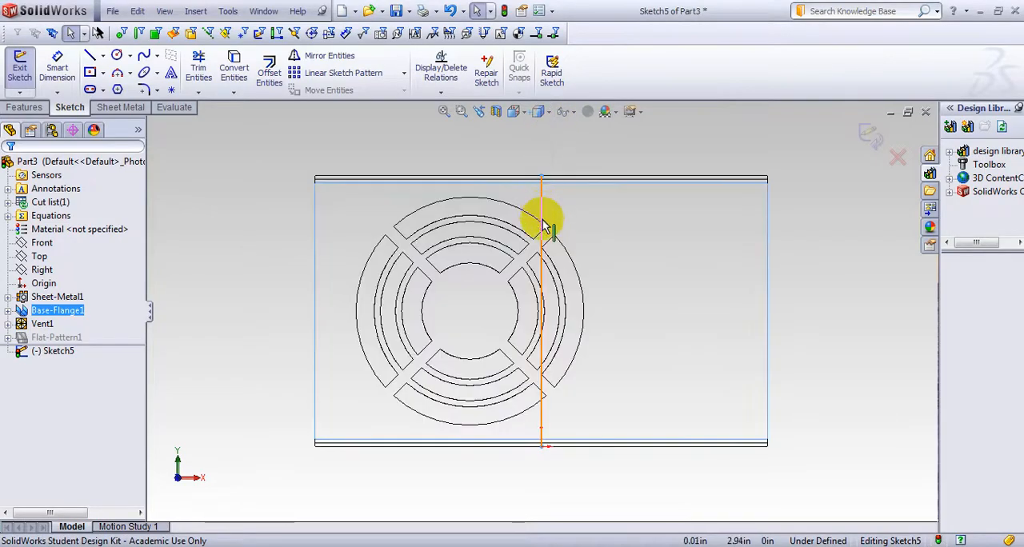
# Sketch a center rectangle about 2.4 by 2.3 in centered on the vent and exit the sketch
pyautogui.click(102, 73)
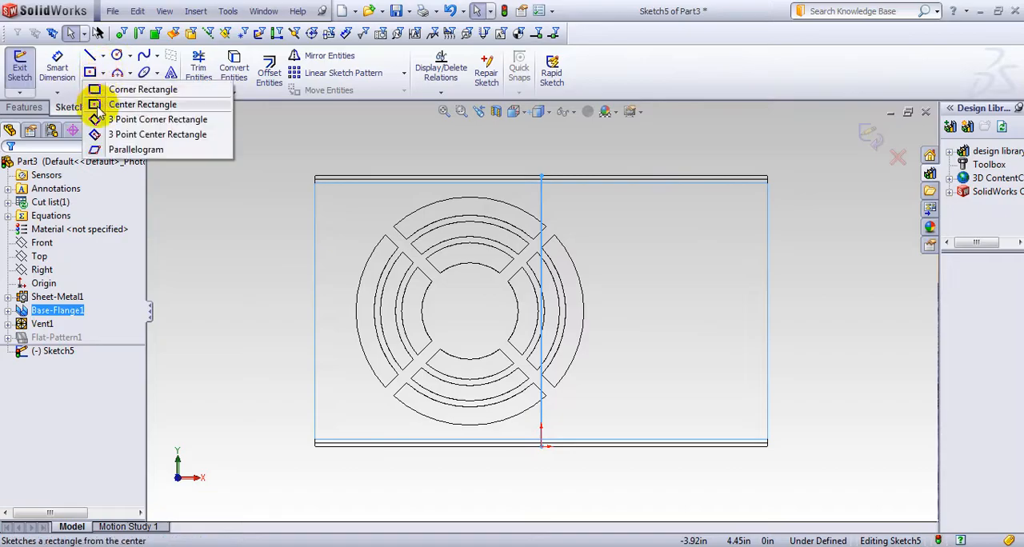
pyautogui.click(95, 104)
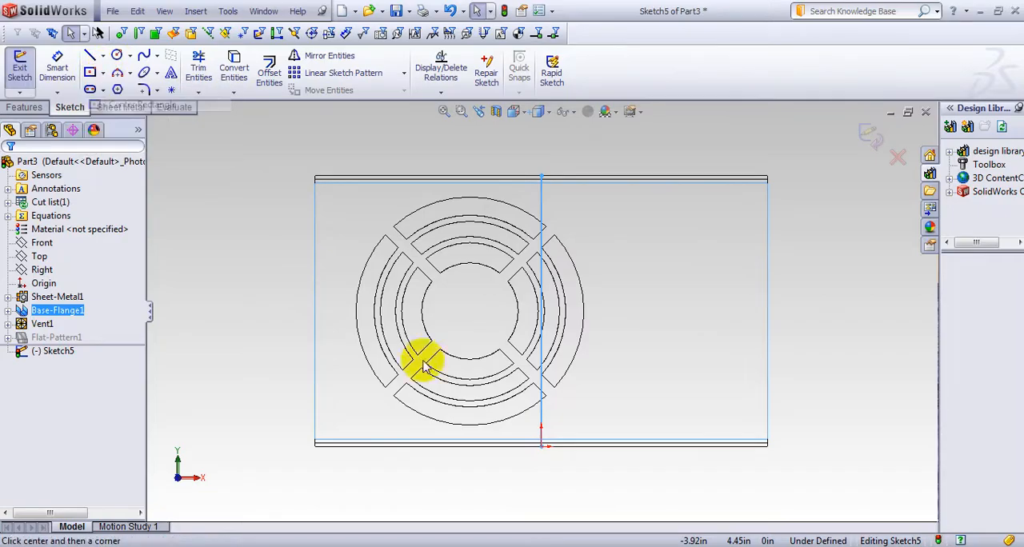
pyautogui.click(469, 311)
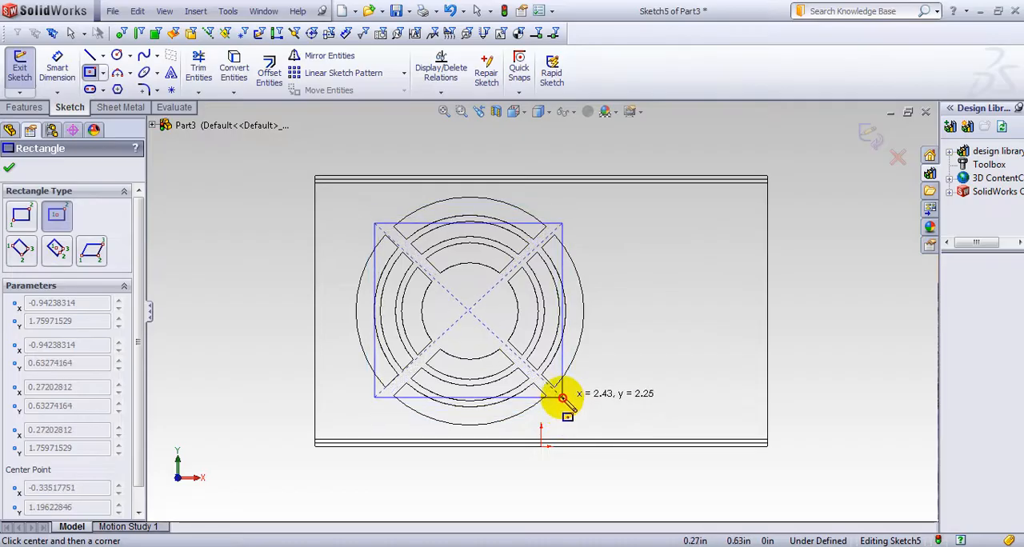
pyautogui.click(562, 399)
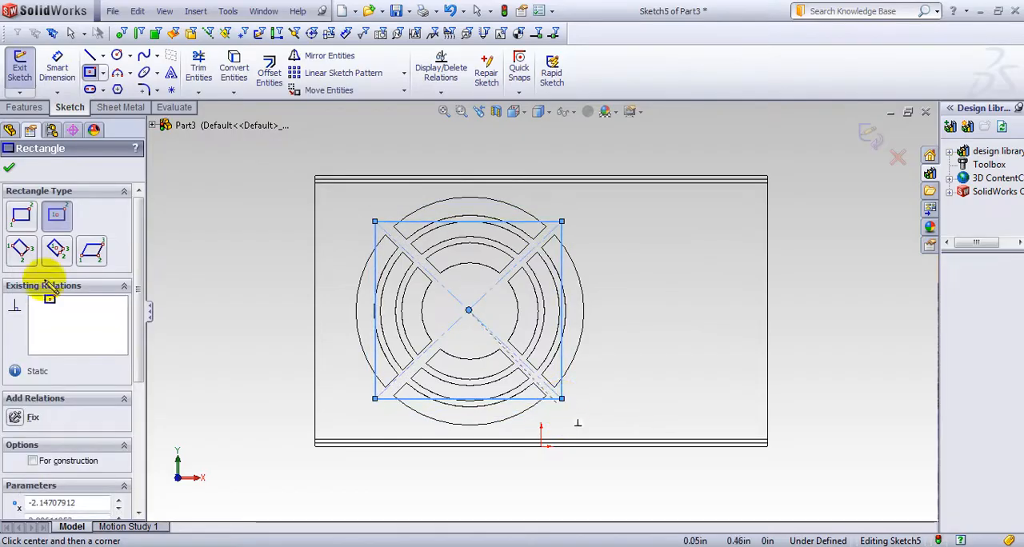
pyautogui.click(9, 168)
pyautogui.click(871, 136)
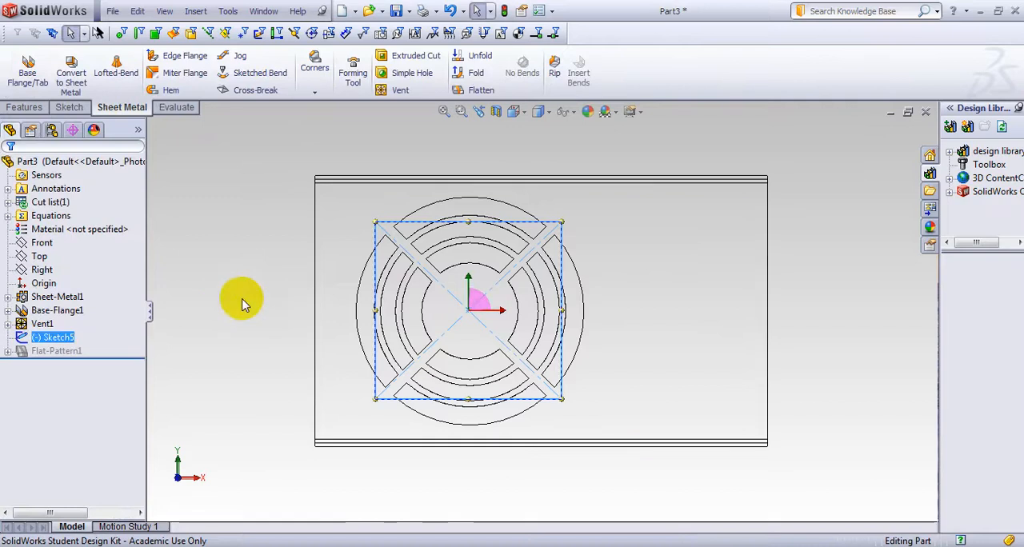
# Create a projection Split Line from the rectangle sketch on the inner face of the wall opposite the vent
pyautogui.moveTo(243, 296)
pyautogui.mouseDown(button='middle')
pyautogui.moveTo(275, 292)
pyautogui.moveTo(274, 307)
pyautogui.mouseUp(button='middle')
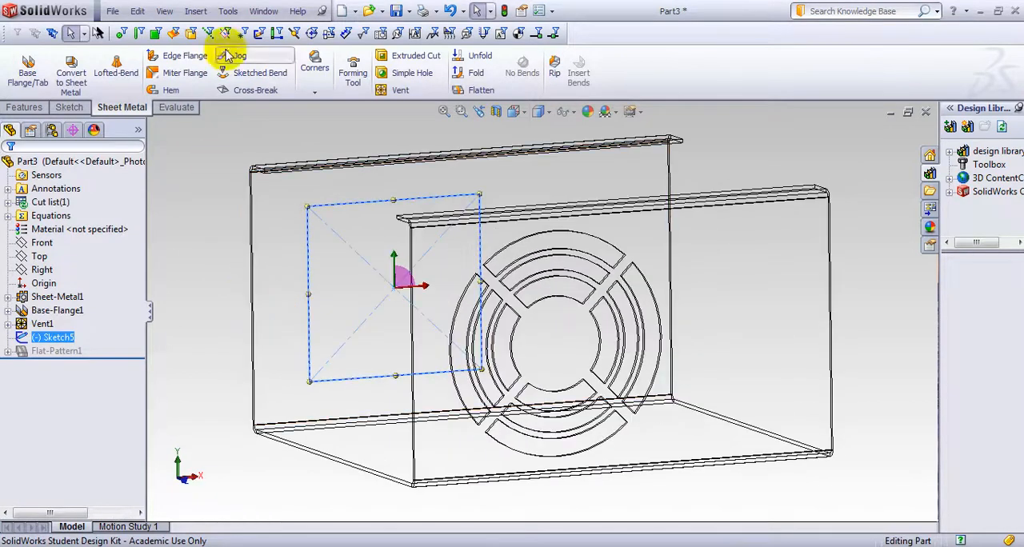
pyautogui.click(200, 12)
pyautogui.moveTo(233, 149)
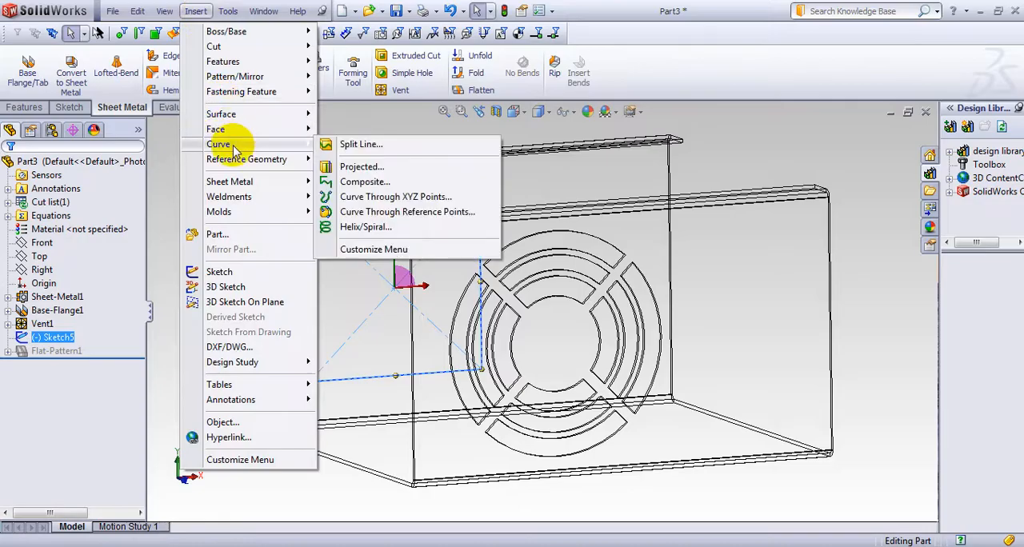
pyautogui.click(356, 147)
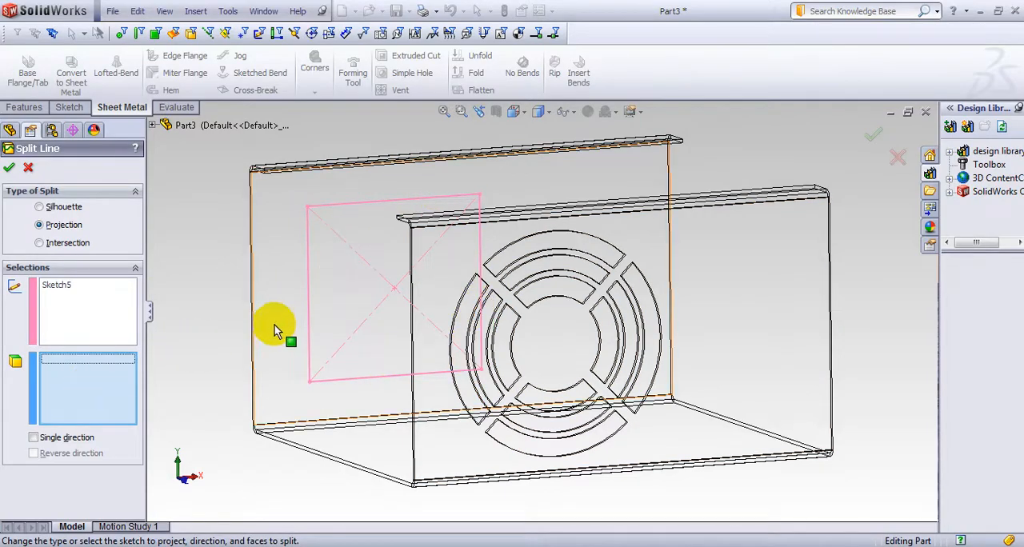
pyautogui.click(8, 171)
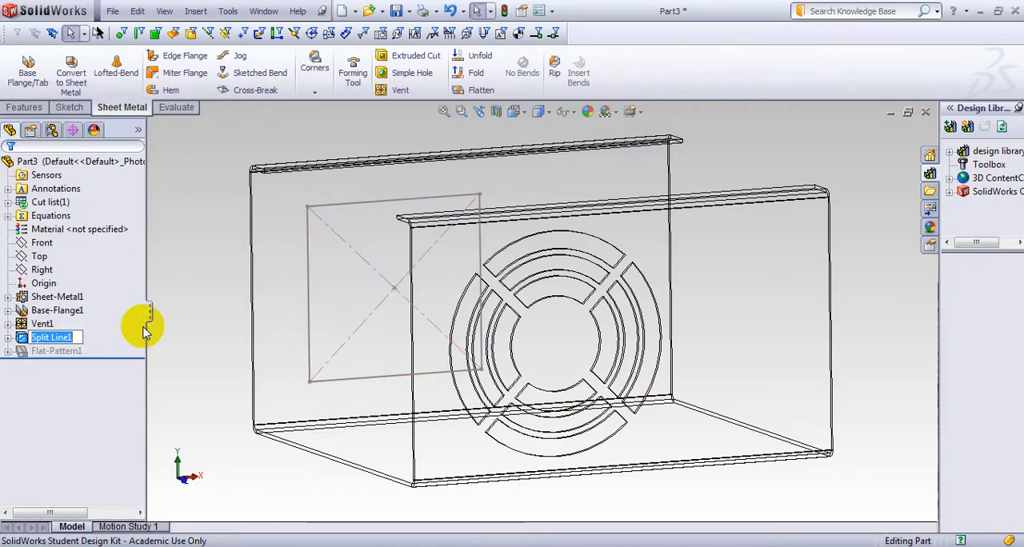
# Deselect the split line feature and return the model display to Shaded With Edges
pyautogui.click(190, 315)
pyautogui.moveTo(205, 306); pyautogui.dragTo(183, 300, button='middle')
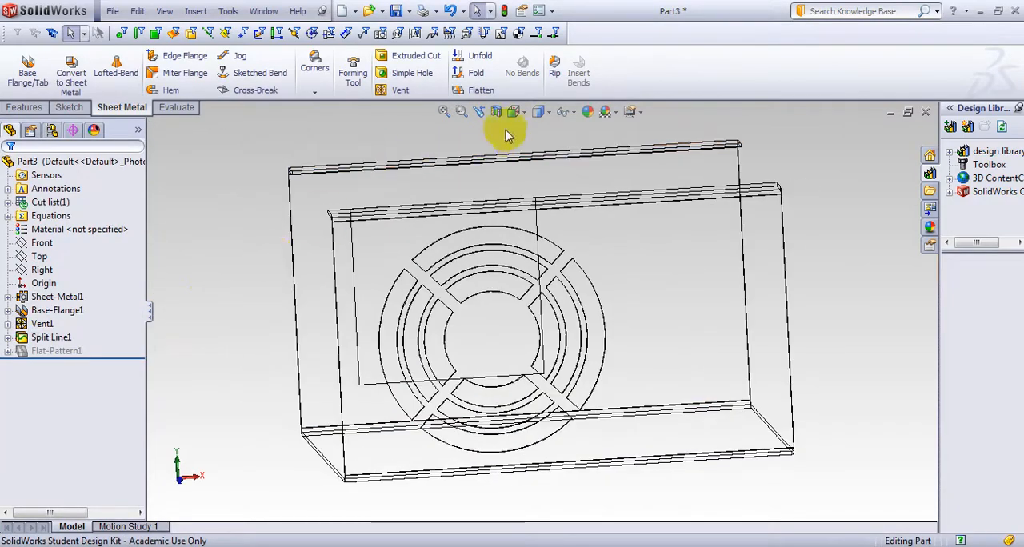
pyautogui.click(550, 113)
pyautogui.click(540, 133)
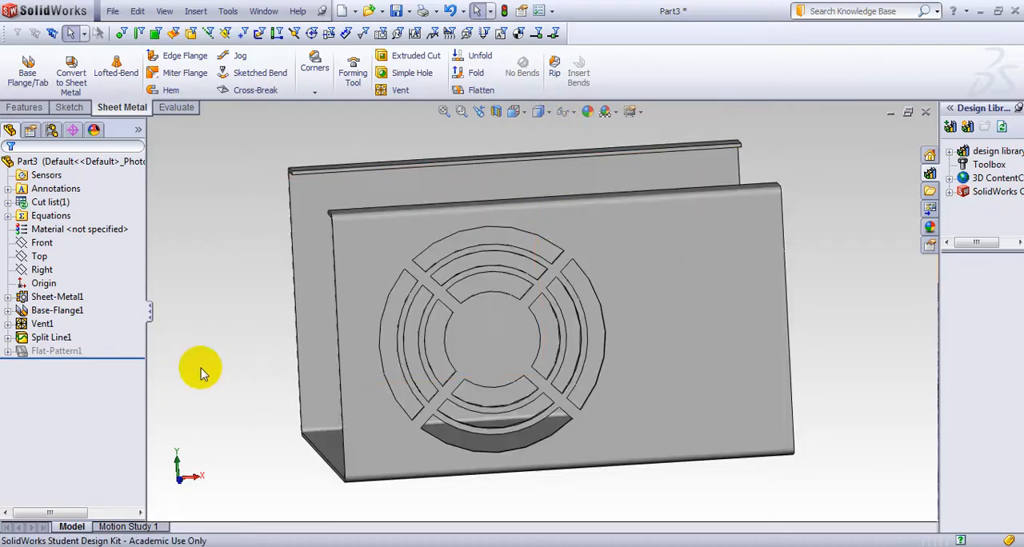
# Inspect the split wall by selecting its rectangular region and the surrounding face in turn
pyautogui.moveTo(227, 363); pyautogui.dragTo(248, 358, button='middle')
pyautogui.click(665, 345)
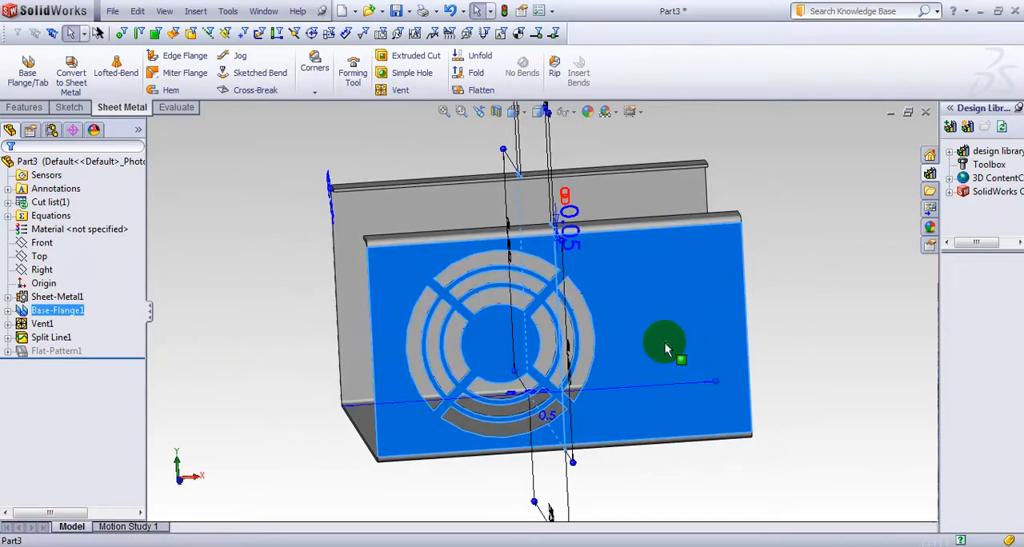
pyautogui.click(297, 303)
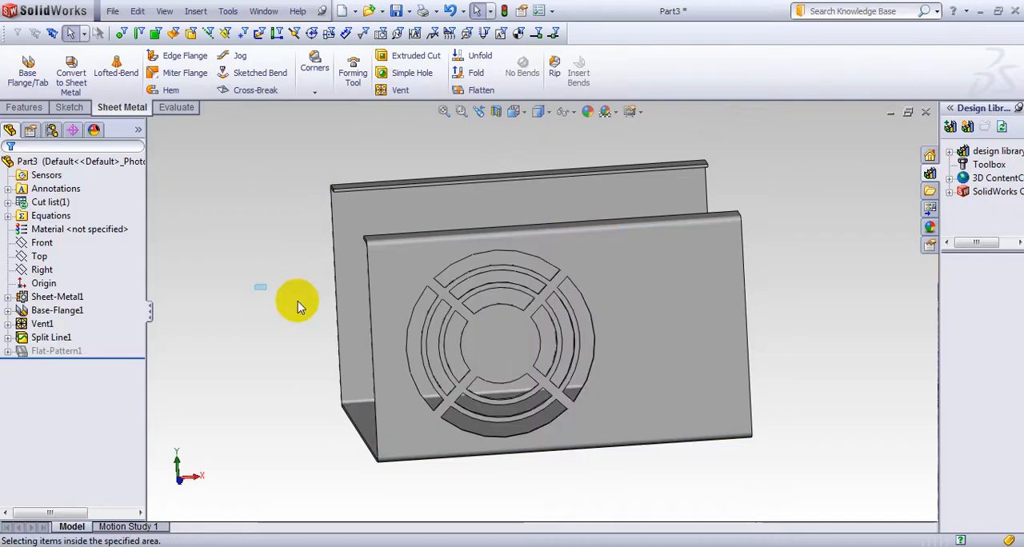
pyautogui.moveTo(297, 302); pyautogui.dragTo(400, 298, button='middle')
pyautogui.click(392, 283)
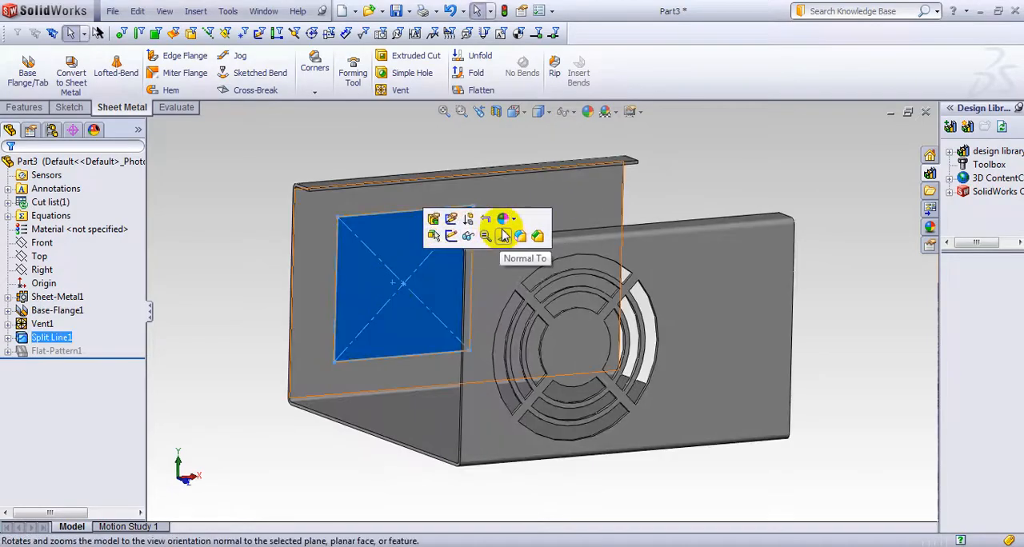
pyautogui.click(571, 190)
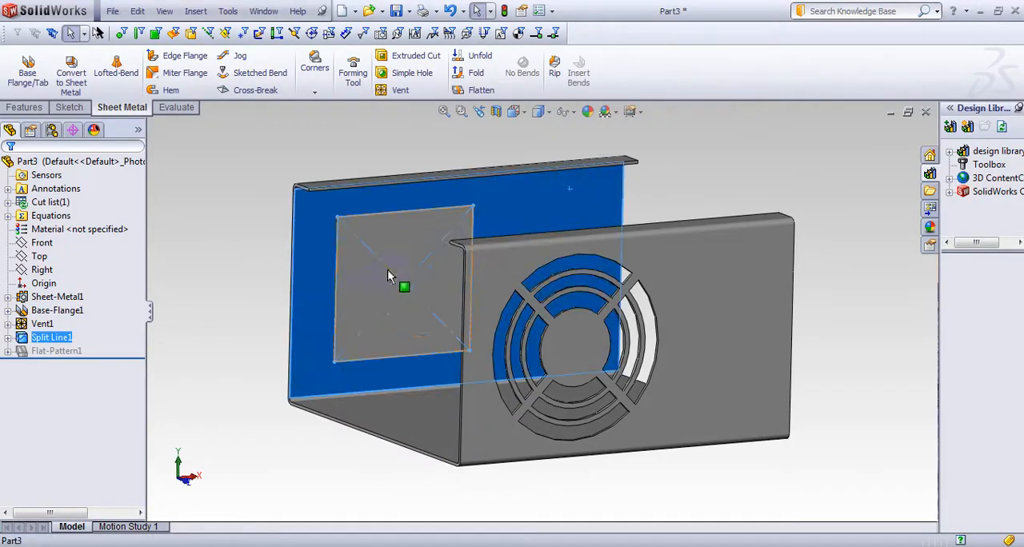
pyautogui.click(387, 271)
pyautogui.click(550, 193)
pyautogui.click(371, 281)
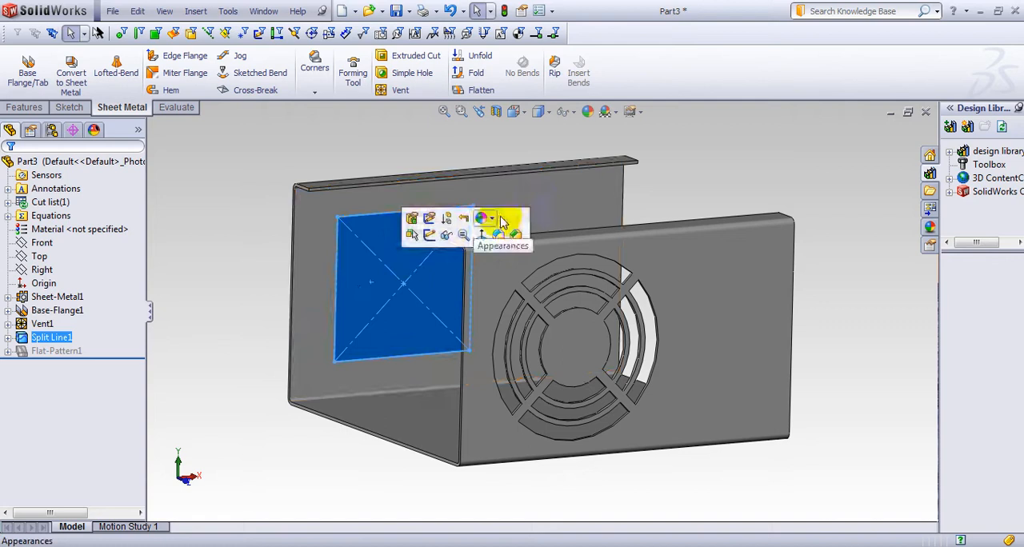
# Start a Fill Pattern using the rectangular split-line region on the wall opposite the vent as the fill boundary
pyautogui.click(563, 210)
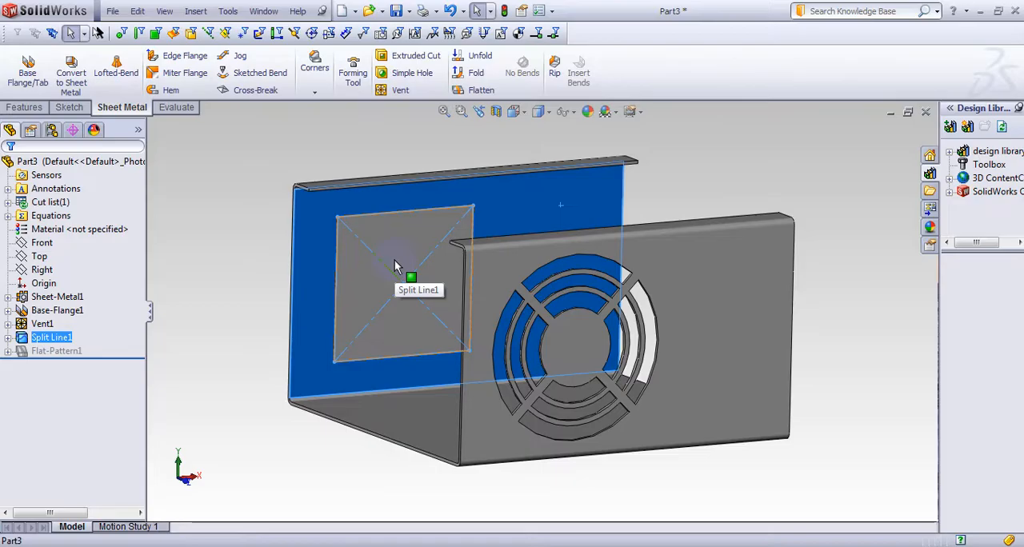
pyautogui.click(280, 308)
pyautogui.moveTo(233, 270); pyautogui.dragTo(214, 269, button='middle')
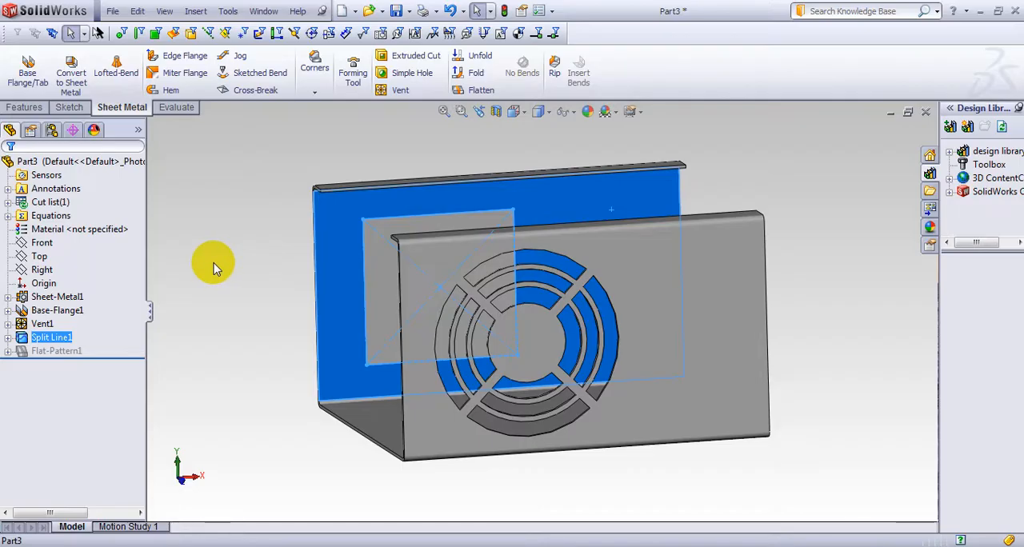
pyautogui.click(196, 11)
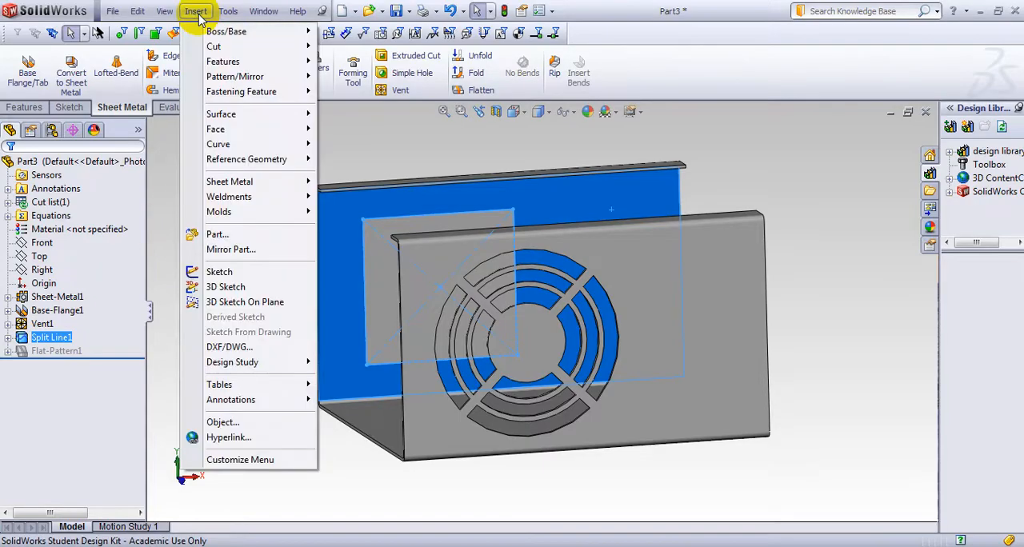
pyautogui.moveTo(223, 79)
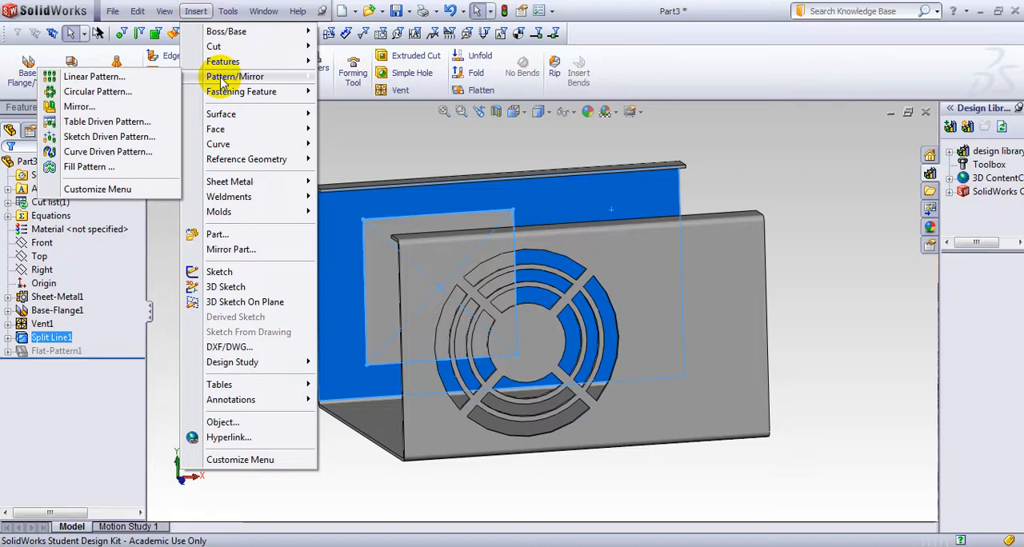
pyautogui.click(124, 168)
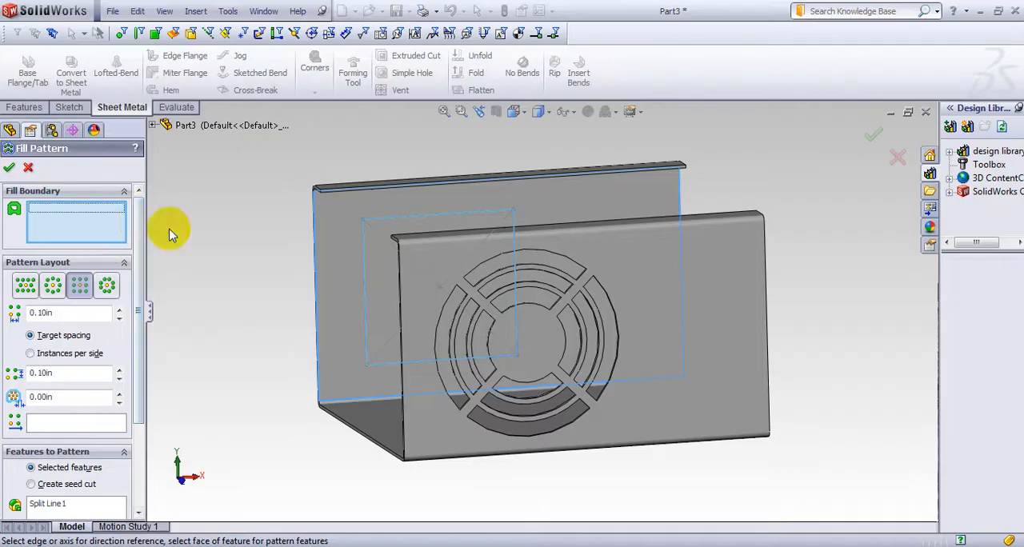
pyautogui.click(384, 284)
pyautogui.click(404, 280)
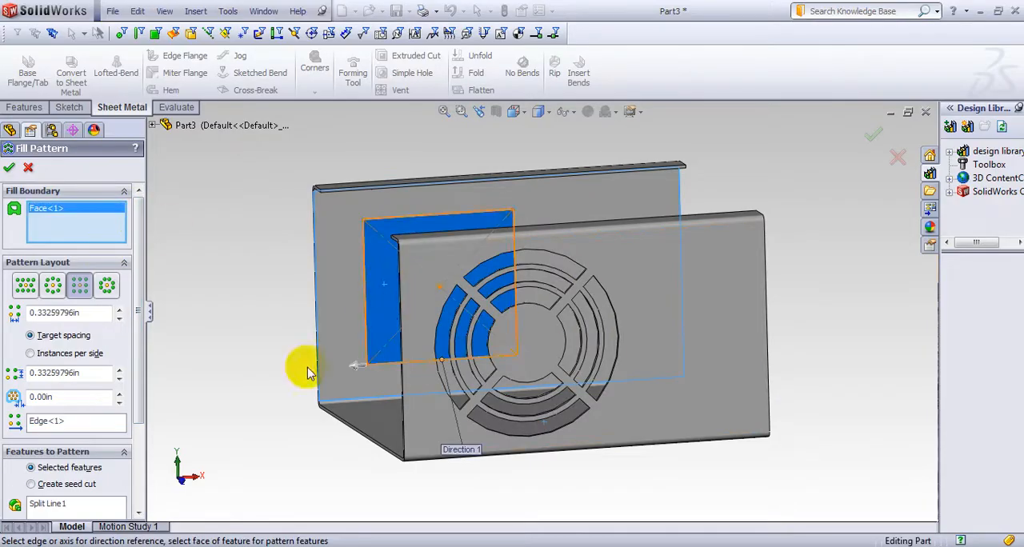
# Set the fill pattern to create polygon seed cuts with 5 sides and apply it
pyautogui.moveTo(137, 321); pyautogui.dragTo(142, 359)
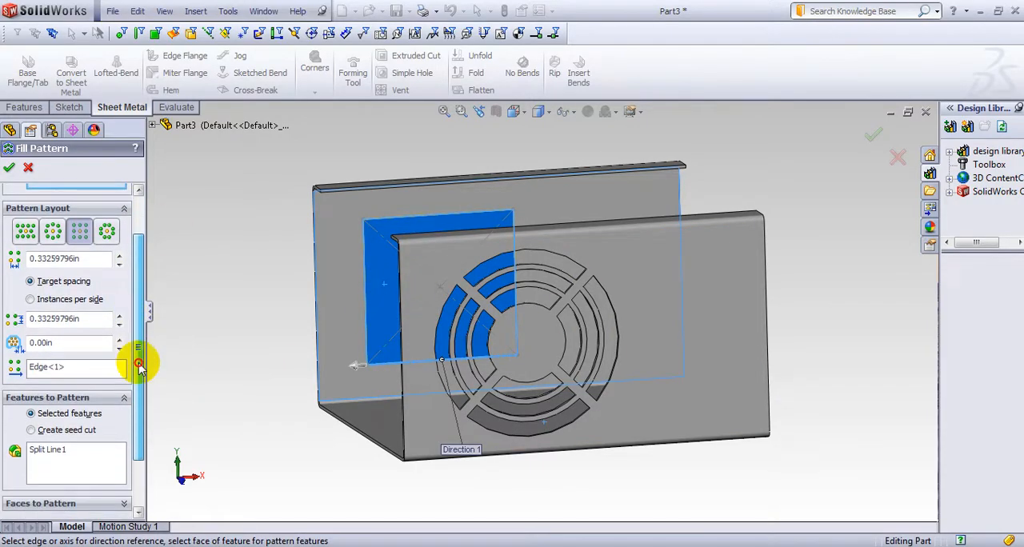
pyautogui.click(30, 431)
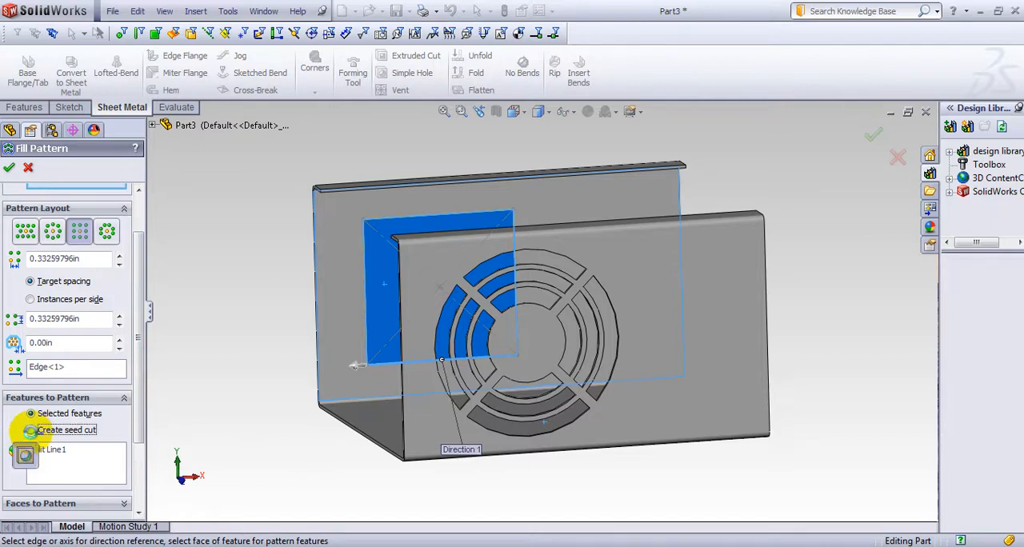
pyautogui.moveTo(165, 328)
pyautogui.mouseDown(button='middle')
pyautogui.moveTo(194, 310)
pyautogui.moveTo(167, 327)
pyautogui.mouseUp(button='middle')
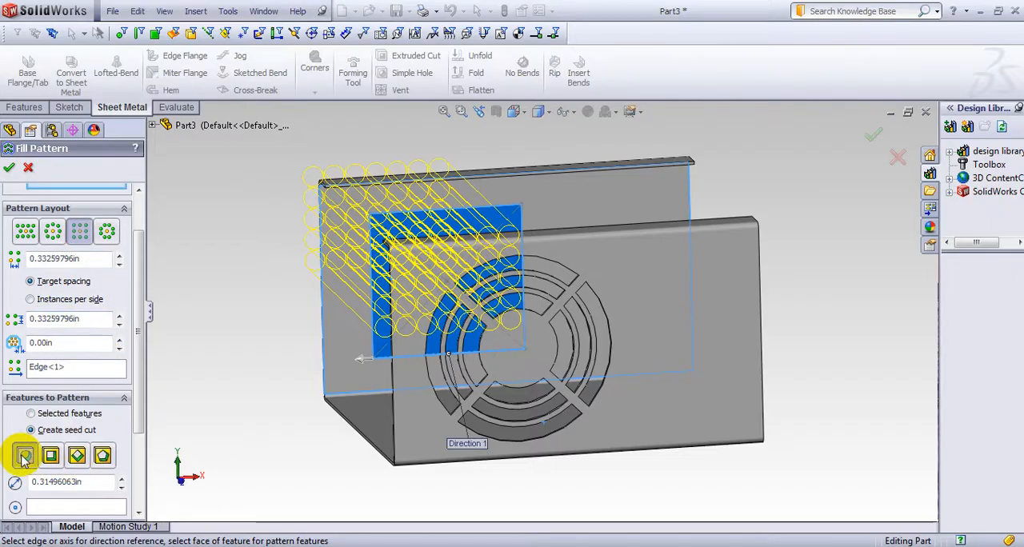
pyautogui.click(102, 457)
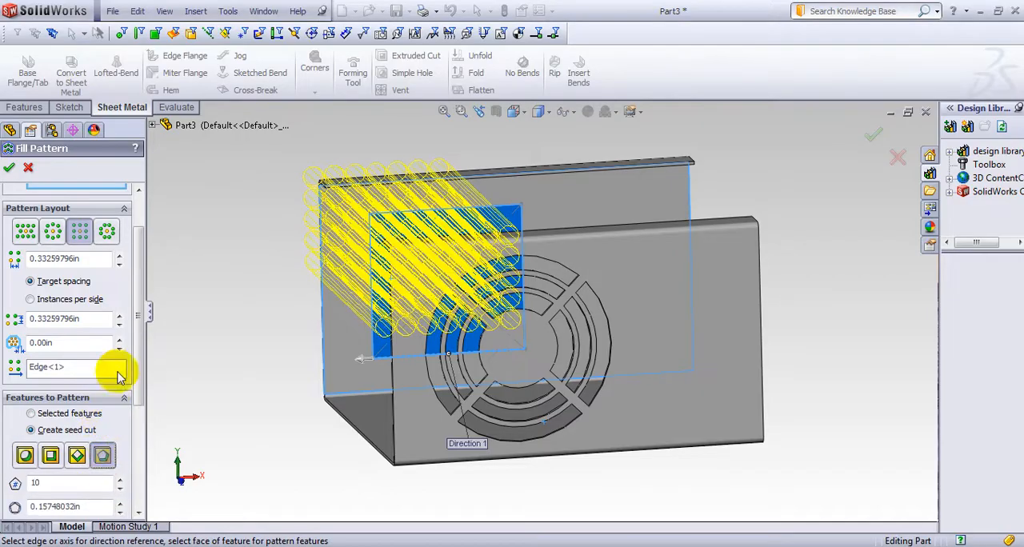
pyautogui.scroll(-3, 144, 404)
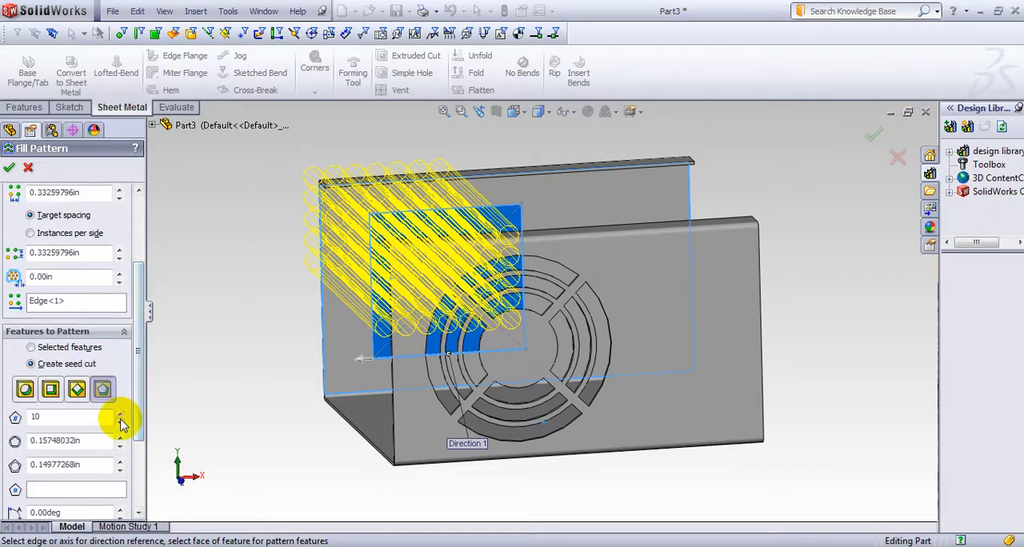
pyautogui.click(120, 421)
pyautogui.click(120, 422)
pyautogui.click(120, 421)
pyautogui.click(120, 422)
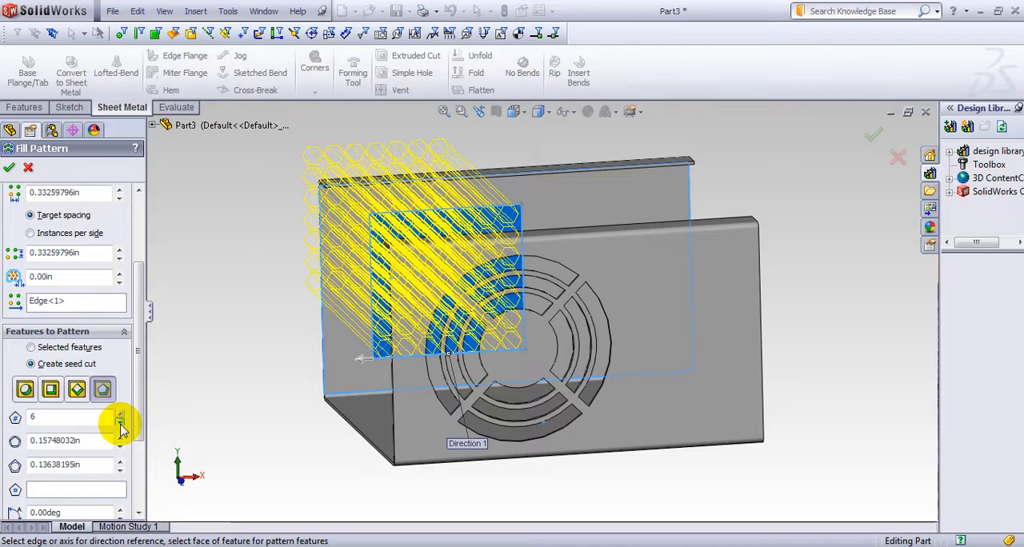
pyautogui.click(121, 425)
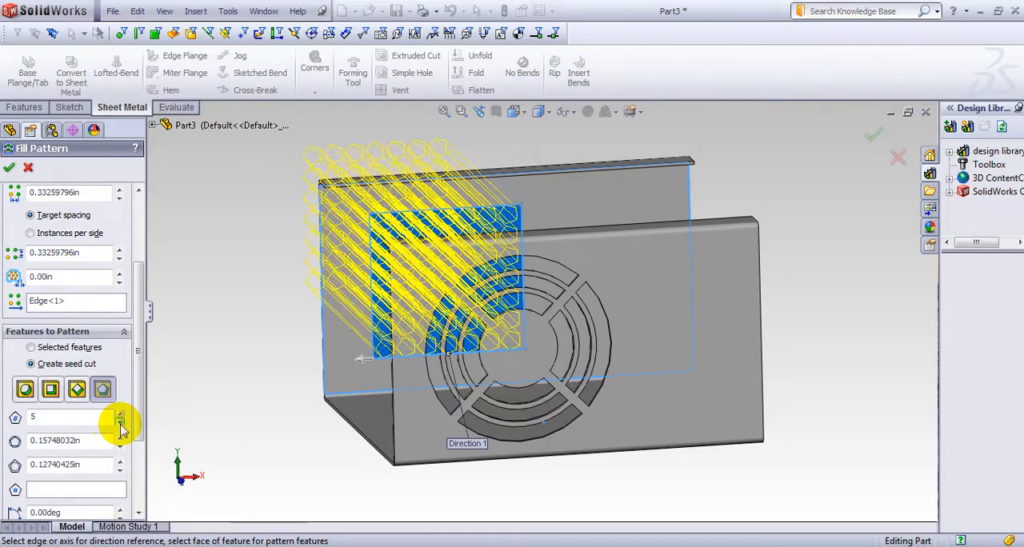
pyautogui.click(8, 170)
# Edit the fill pattern so its polygon seed cuts have 6 sides, and inspect the perforated wall
pyautogui.moveTo(222, 289); pyautogui.dragTo(568, 320, button='middle')
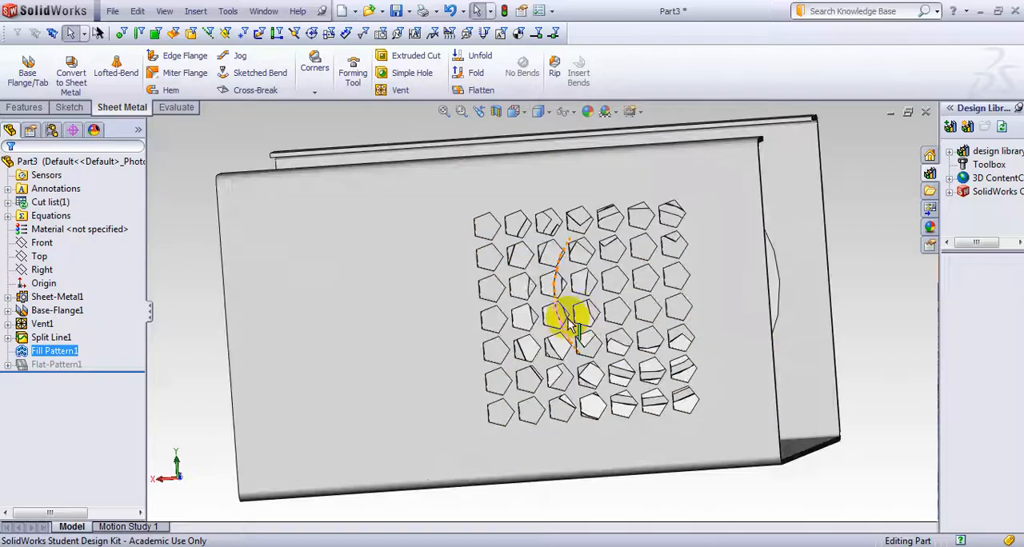
pyautogui.scroll(-3, 583, 314)
pyautogui.scroll(7, 594, 309)
pyautogui.moveTo(754, 287); pyautogui.dragTo(578, 328, button='middle')
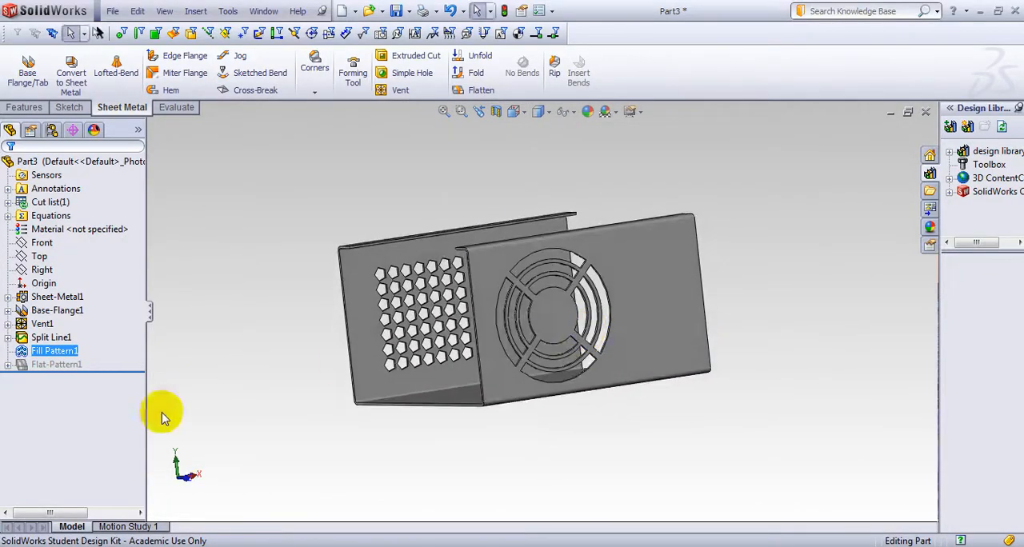
pyautogui.rightClick(50, 356)
pyautogui.click(59, 311)
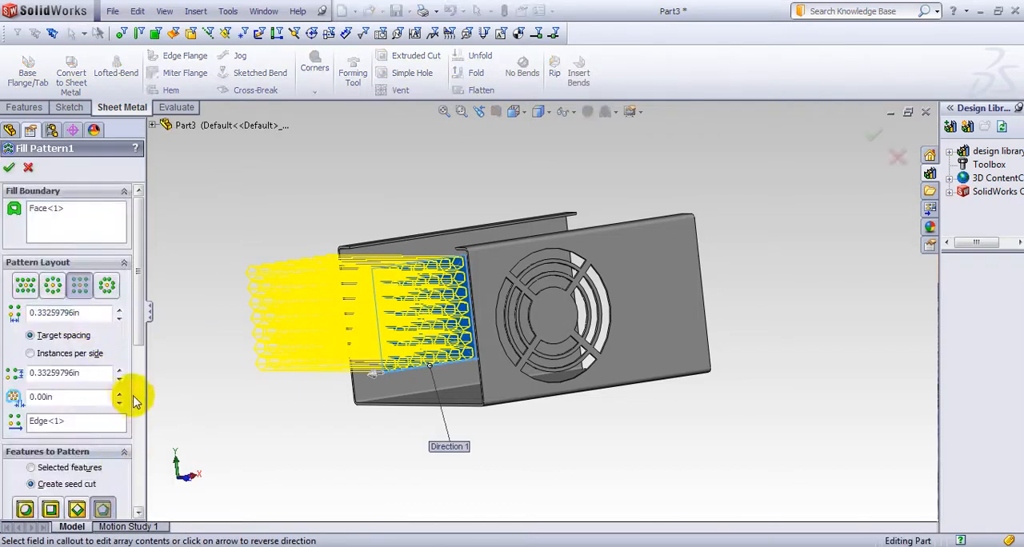
pyautogui.moveTo(139, 335); pyautogui.dragTo(137, 362)
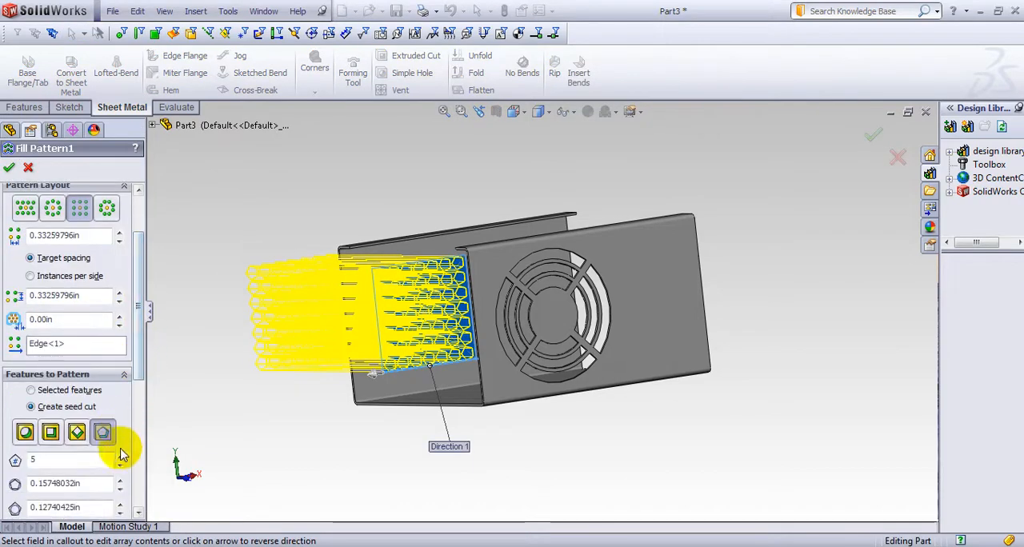
pyautogui.click(10, 169)
pyautogui.moveTo(192, 263); pyautogui.dragTo(227, 223, button='middle')
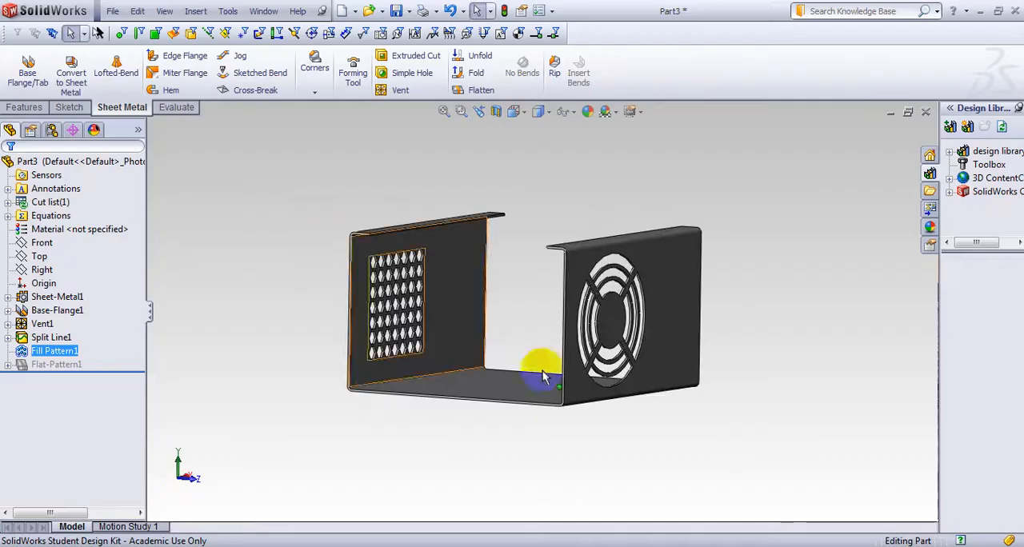
pyautogui.moveTo(543, 377); pyautogui.dragTo(359, 304, button='middle')
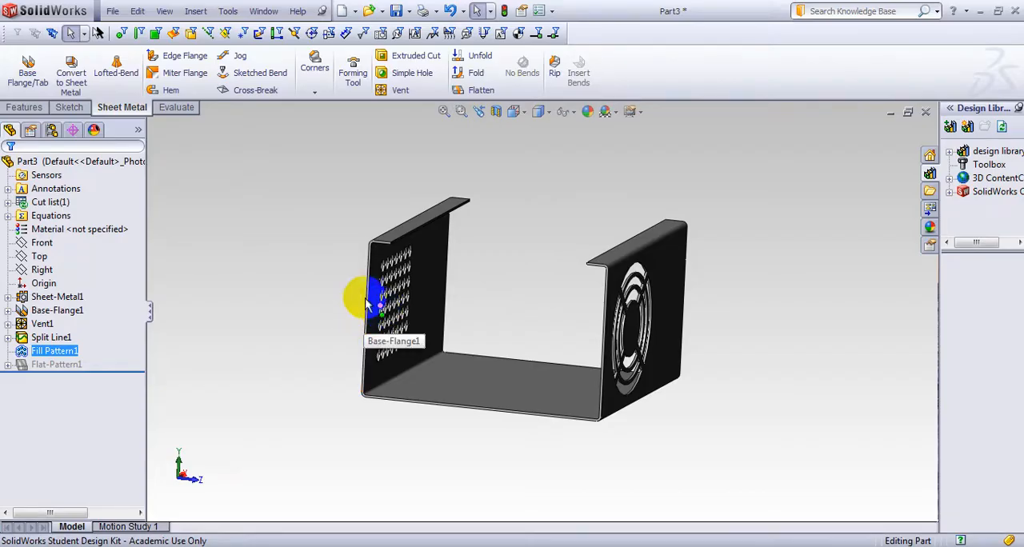
pyautogui.moveTo(365, 298); pyautogui.dragTo(270, 296, button='middle')
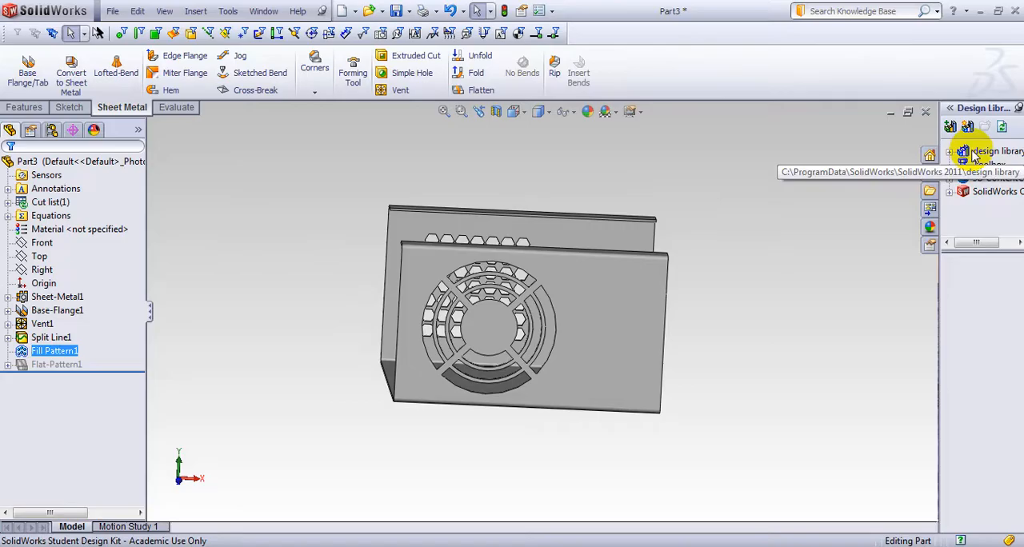
# Expand the forming tools folder in a widened Design Library pane and check that it is marked as a Forming Tools Folder
pyautogui.click(953, 152)
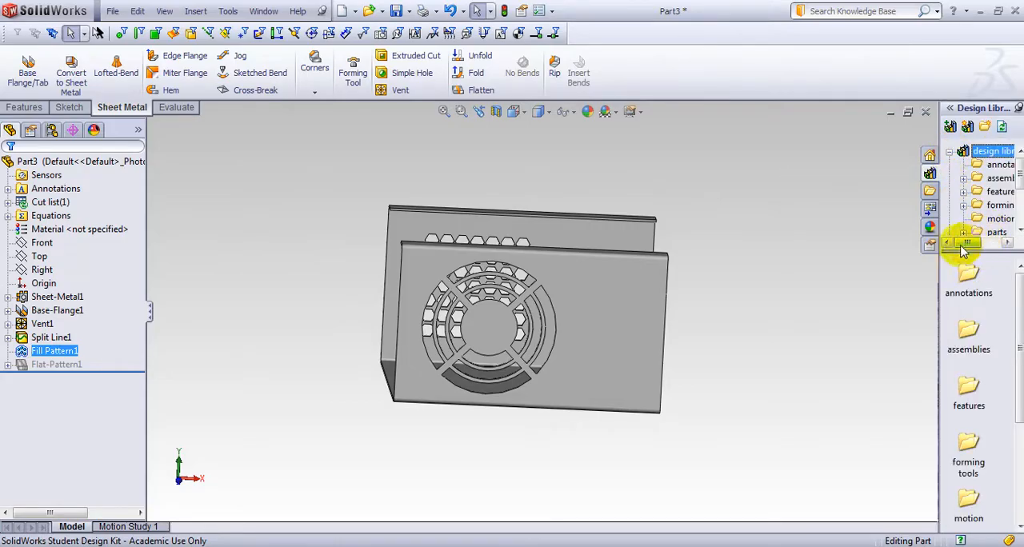
pyautogui.moveTo(938, 271); pyautogui.dragTo(856, 270)
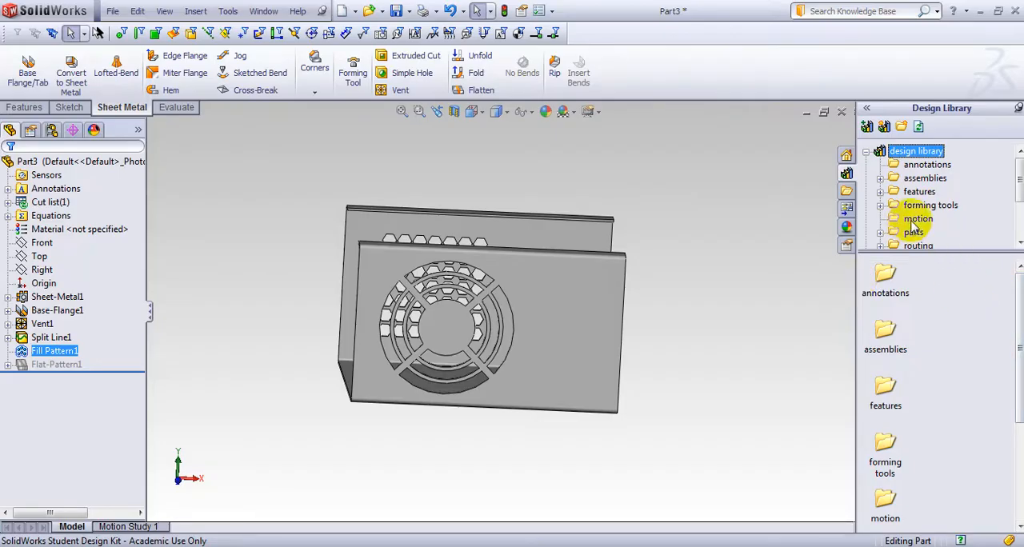
pyautogui.click(919, 206)
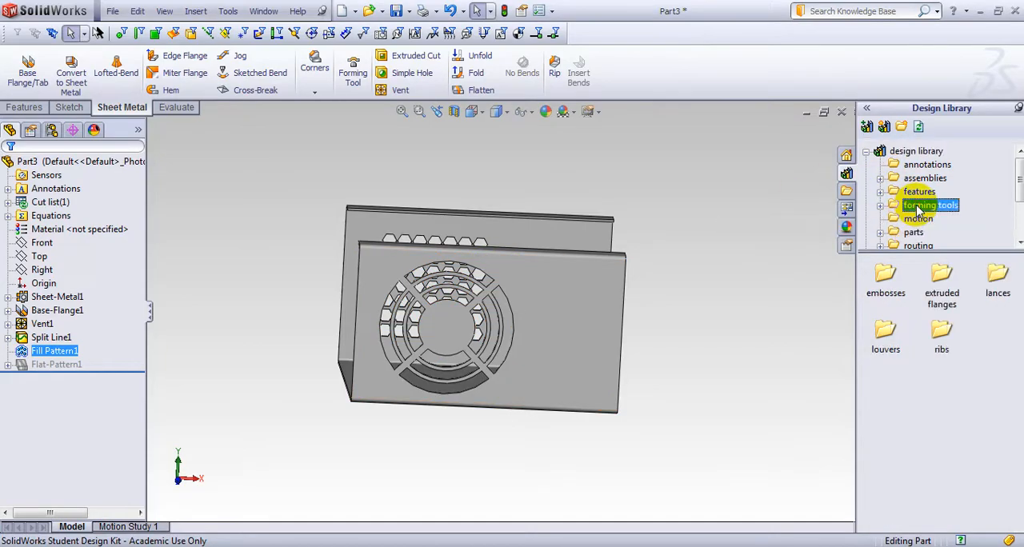
pyautogui.click(880, 206)
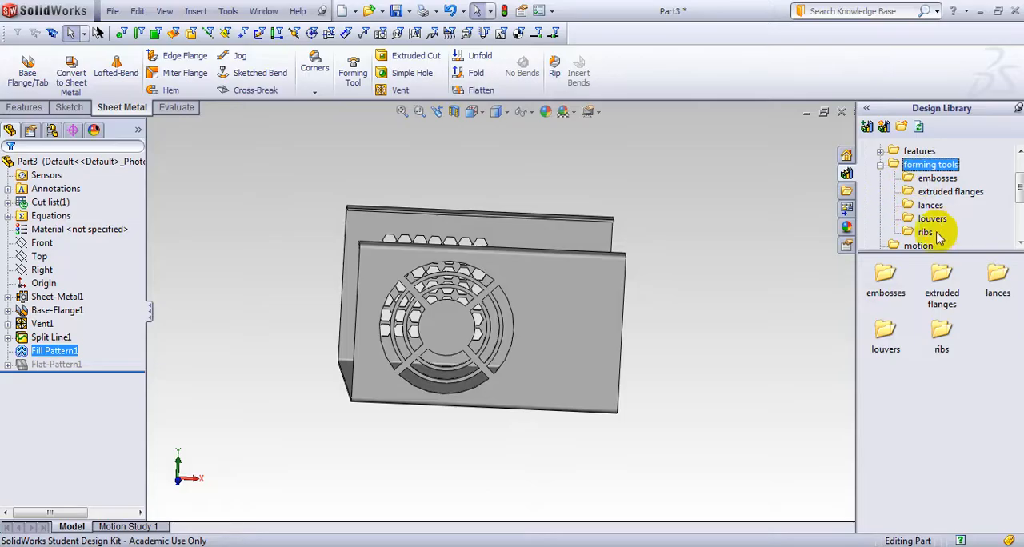
pyautogui.rightClick(895, 171)
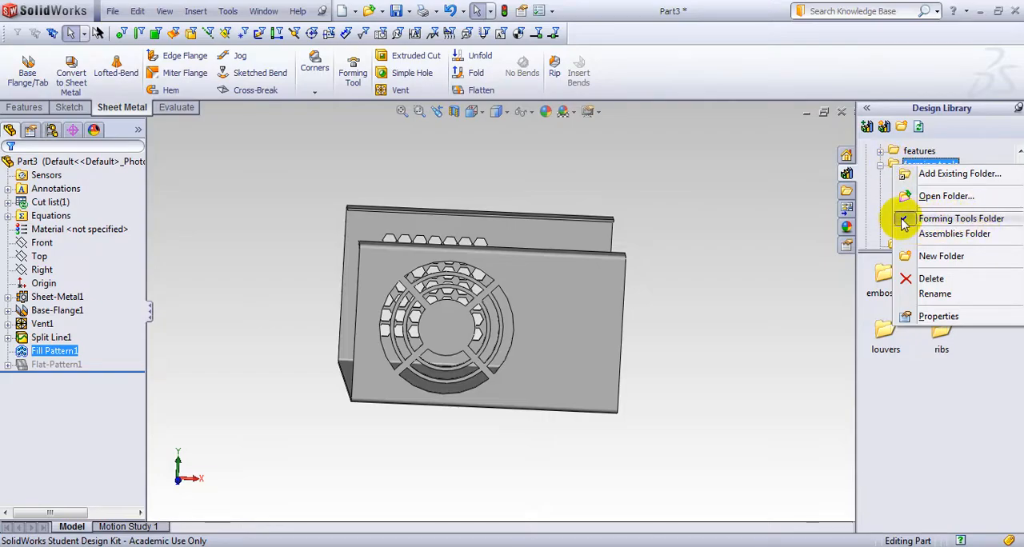
pyautogui.click(780, 231)
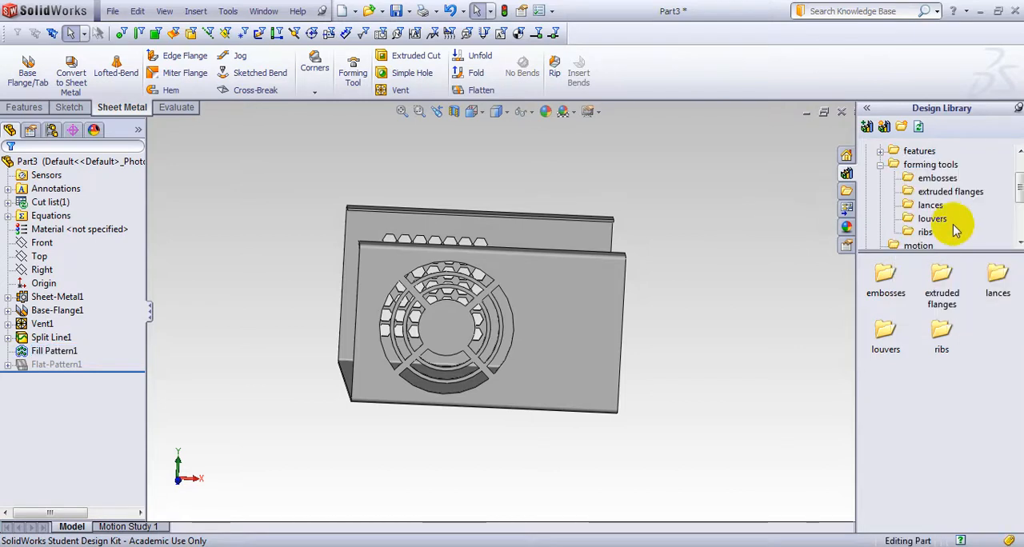
# Collapse the forming tools folder and open the Sheetmetal folder under features in the design library
pyautogui.moveTo(1020, 200)
pyautogui.mouseDown()
pyautogui.moveTo(1020, 248)
pyautogui.moveTo(1020, 191)
pyautogui.mouseUp()
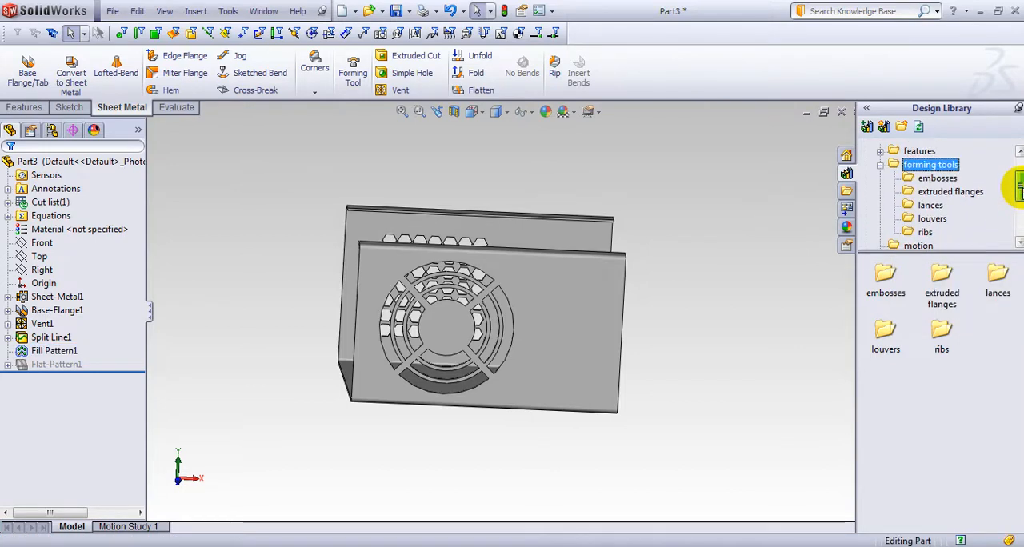
pyautogui.click(881, 166)
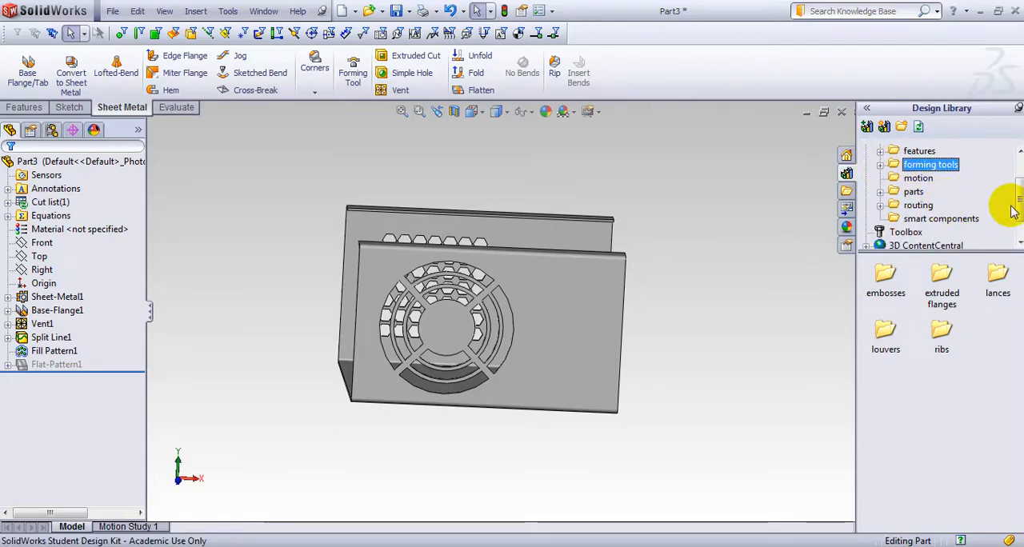
pyautogui.moveTo(1020, 199); pyautogui.dragTo(1020, 178)
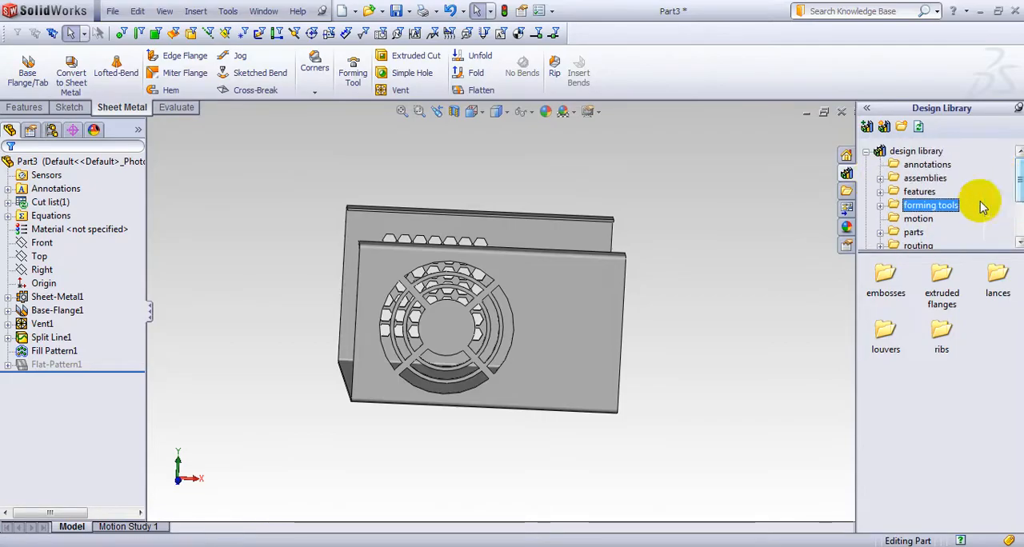
pyautogui.click(880, 192)
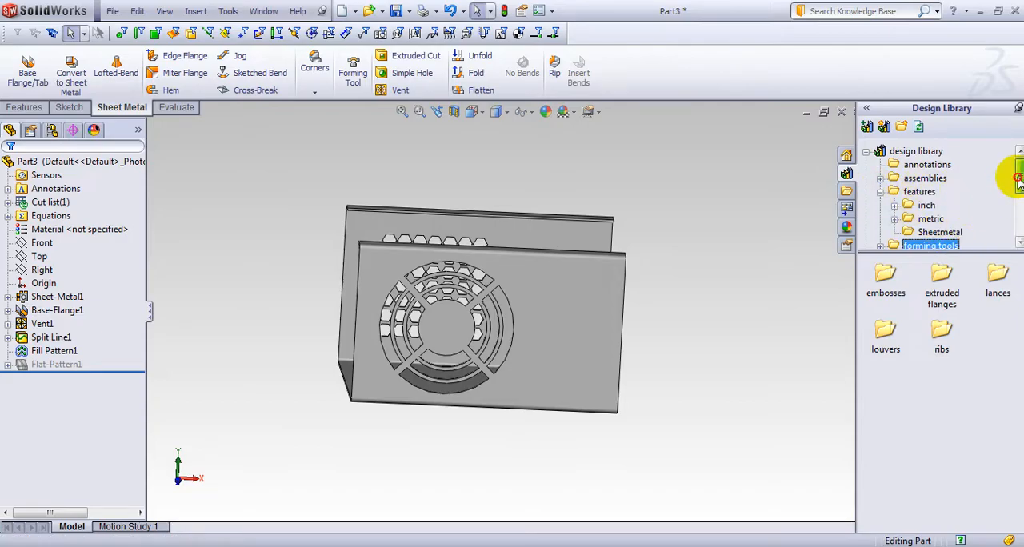
pyautogui.click(940, 232)
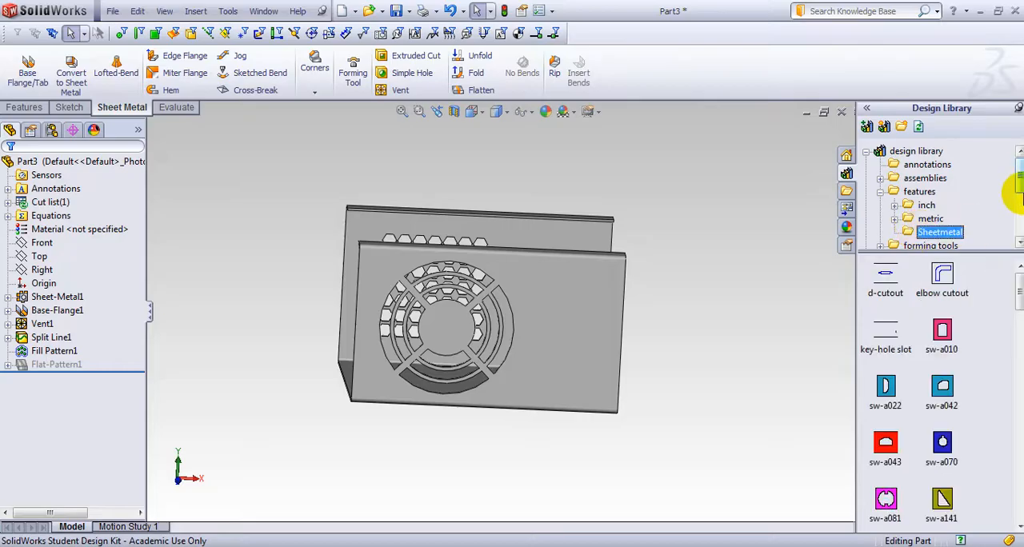
pyautogui.moveTo(1020, 181); pyautogui.dragTo(1021, 192)
pyautogui.moveTo(1020, 293); pyautogui.dragTo(1020, 303)
# Place the sw-a070 cutout from the library on the outer face of the vented front wall, beside the circular vent
pyautogui.moveTo(635, 279); pyautogui.dragTo(571, 304, button='middle')
pyautogui.moveTo(943, 375)
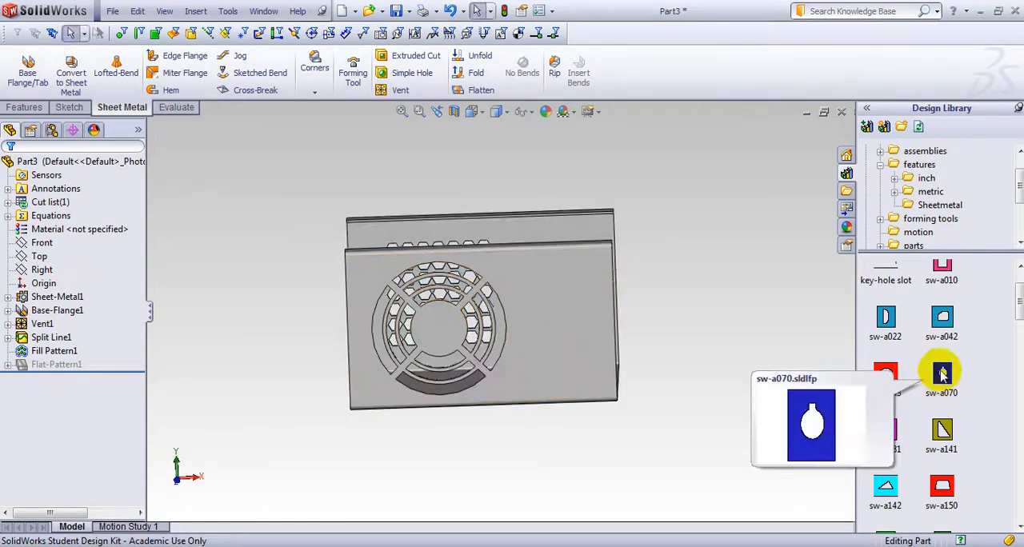
pyautogui.moveTo(942, 383); pyautogui.dragTo(580, 294)
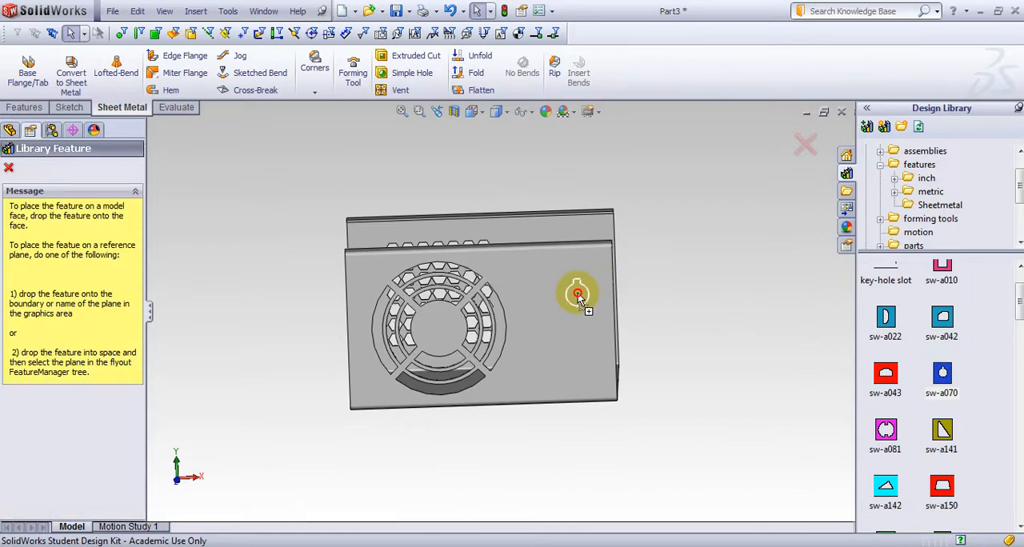
pyautogui.moveTo(581, 302); pyautogui.dragTo(577, 298)
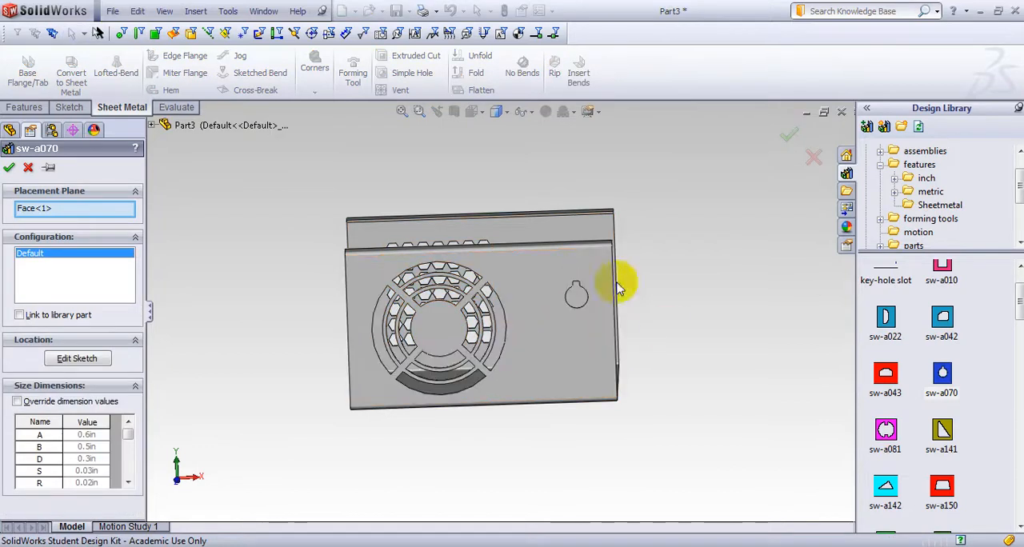
pyautogui.scroll(-3, 537, 300)
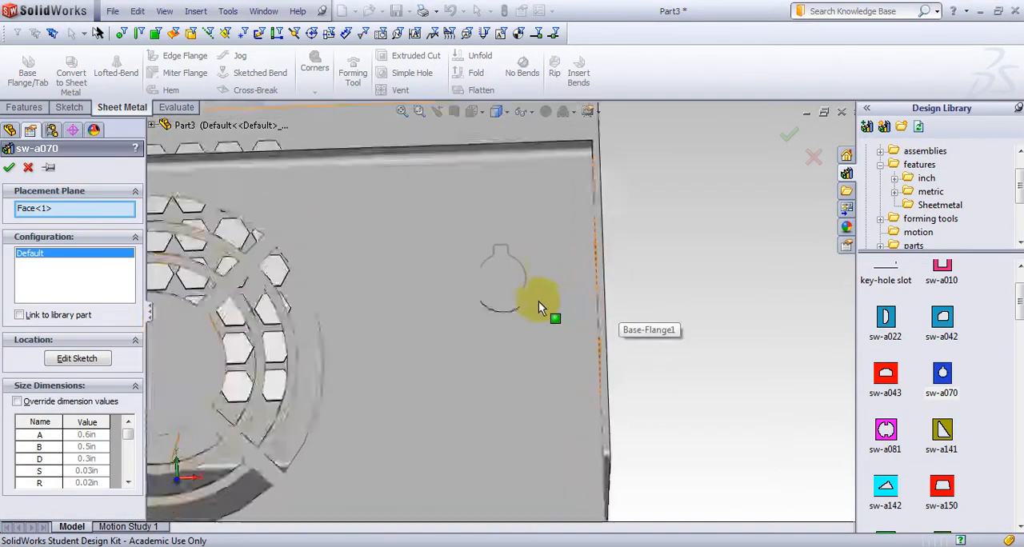
pyautogui.scroll(-2, 488, 309)
pyautogui.scroll(5, 491, 298)
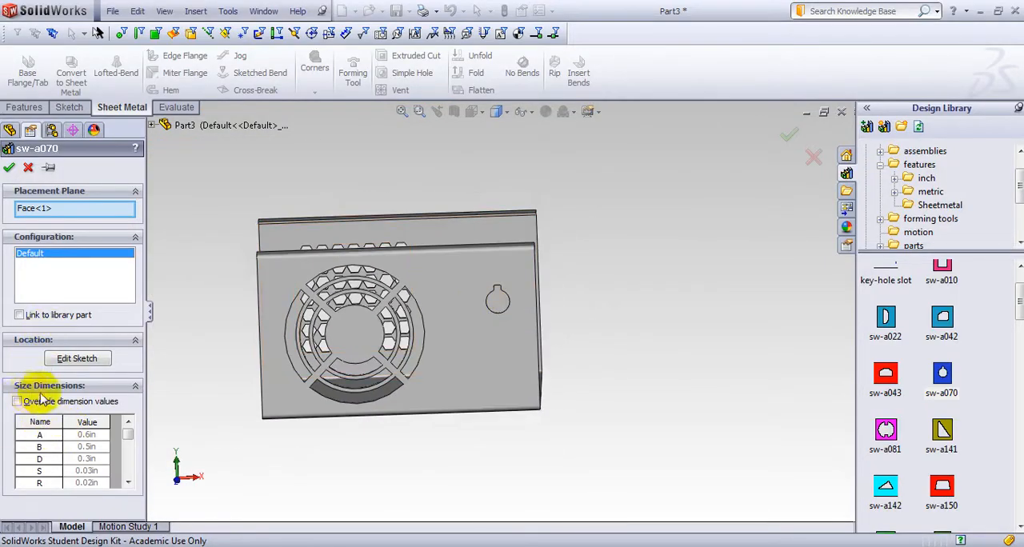
# Override the cutout's size dimensions, setting A to 1 in, B to 0.75 in and C to 0.375 in
pyautogui.click(17, 401)
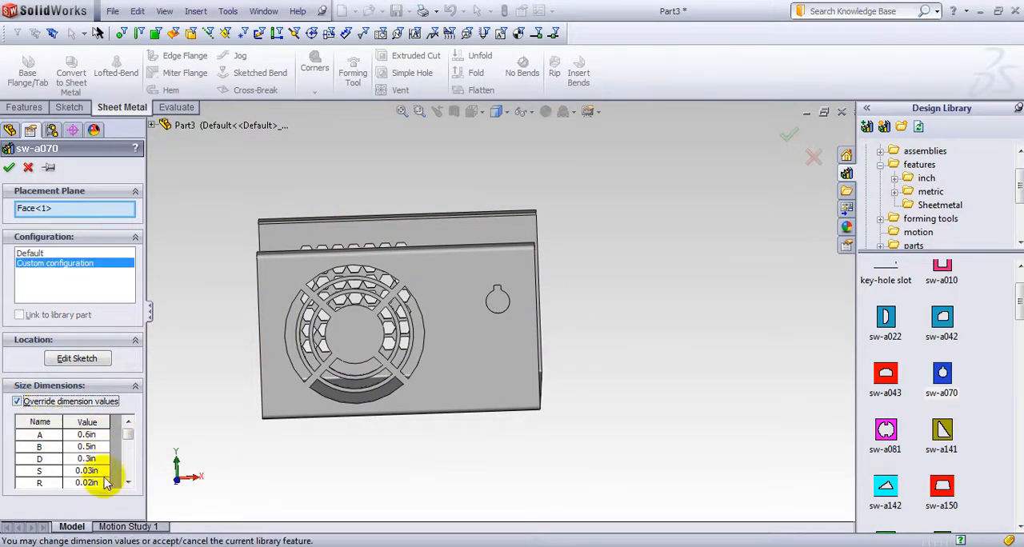
pyautogui.doubleClick(88, 435)
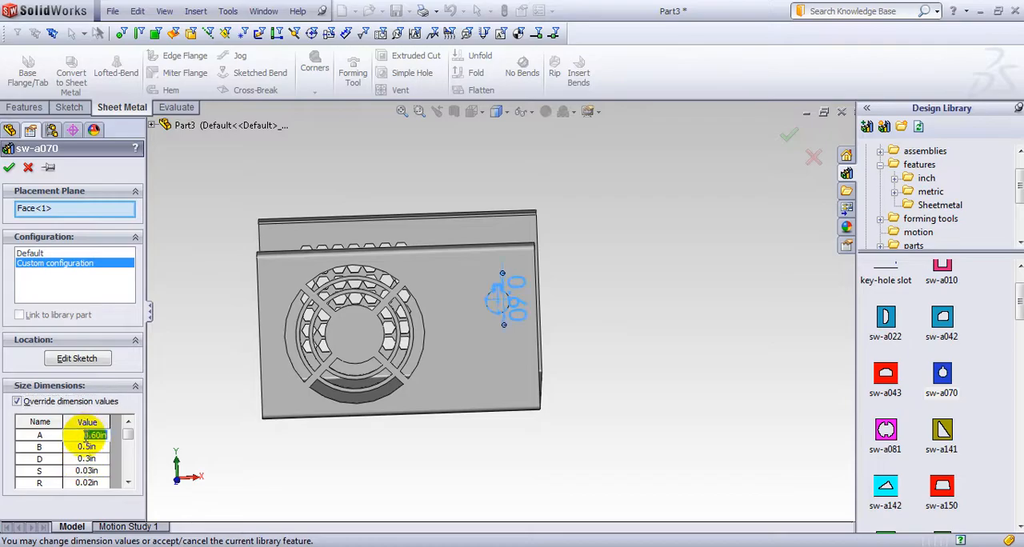
pyautogui.press('Return')
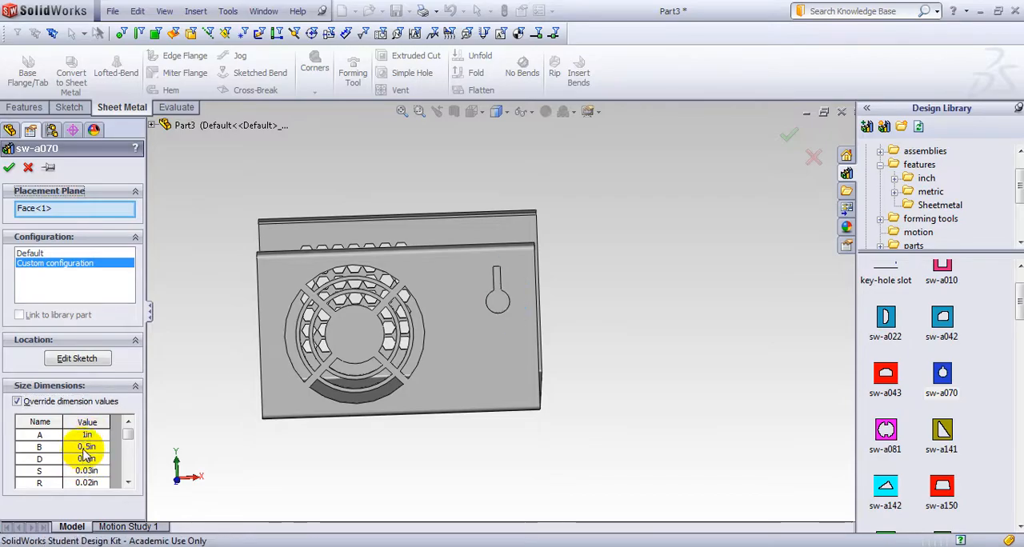
pyautogui.doubleClick(88, 446)
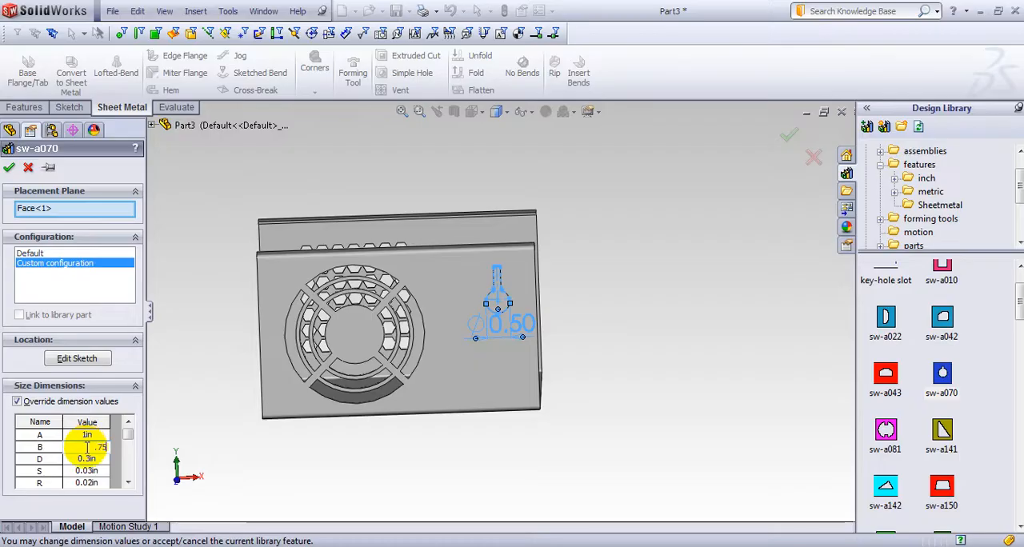
pyautogui.press('Return')
pyautogui.moveTo(132, 437); pyautogui.dragTo(128, 469)
pyautogui.doubleClick(92, 471)
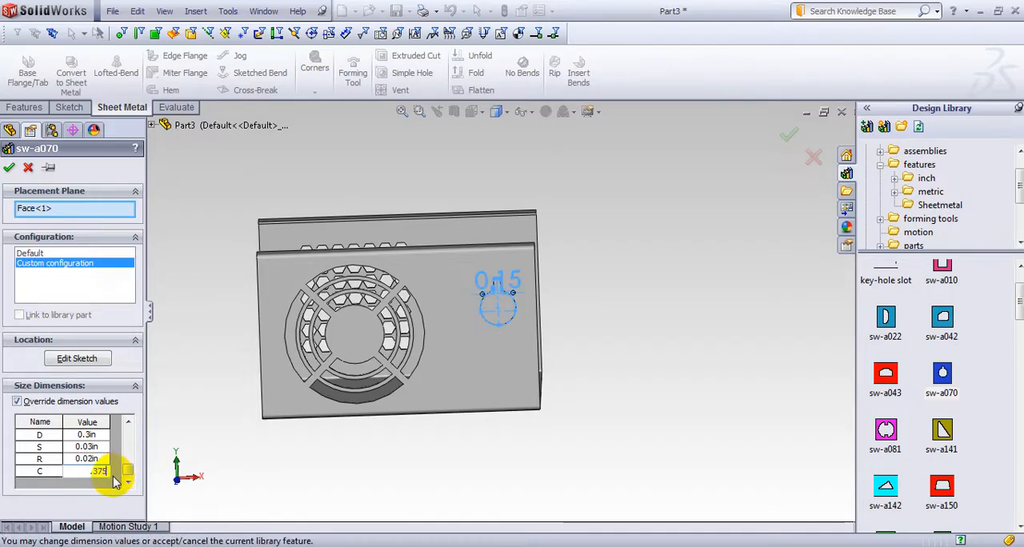
pyautogui.write('.375')
pyautogui.press('Return')
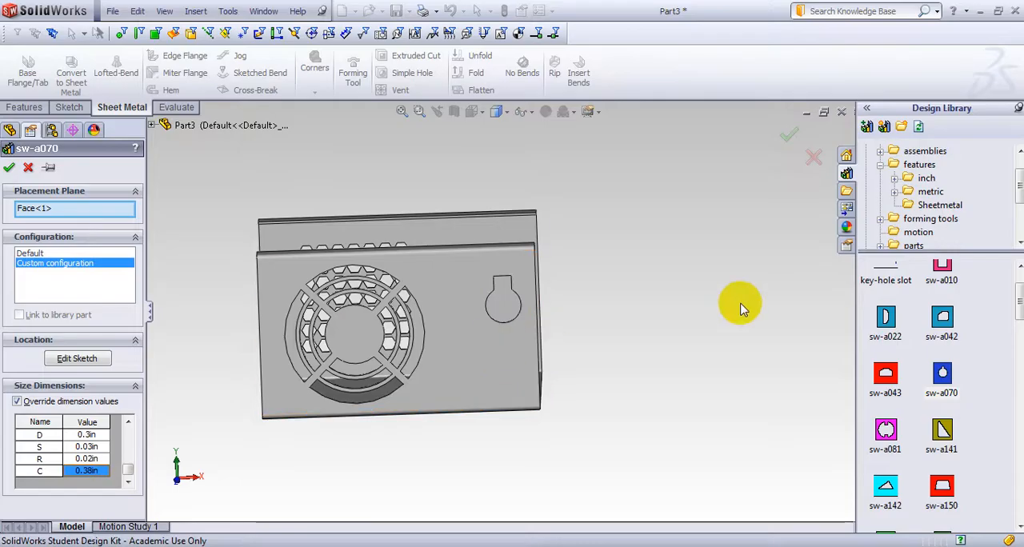
pyautogui.moveTo(740, 308); pyautogui.dragTo(685, 320, button='middle')
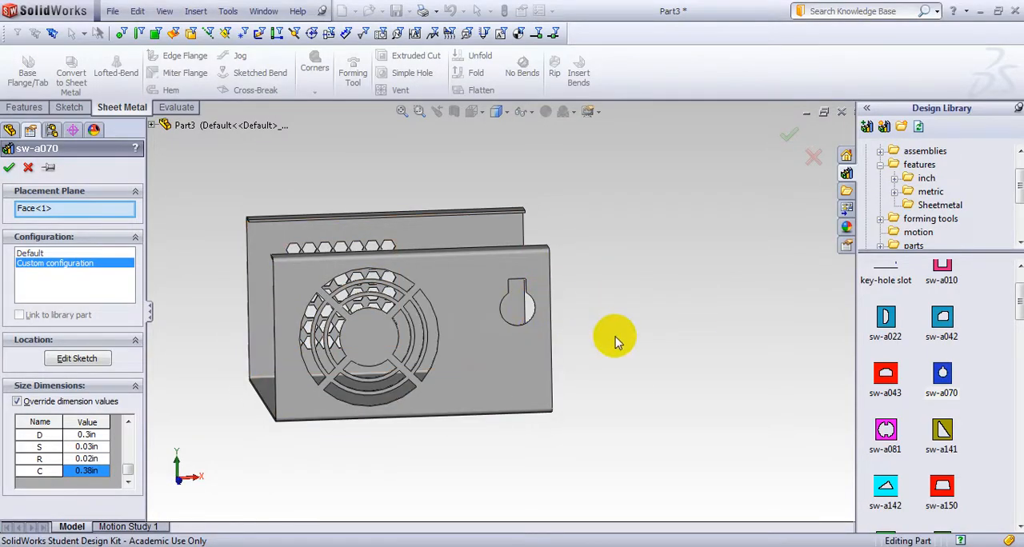
pyautogui.moveTo(616, 342)
pyautogui.mouseDown(button='middle')
pyautogui.moveTo(605, 336)
pyautogui.moveTo(606, 352)
pyautogui.mouseUp(button='middle')
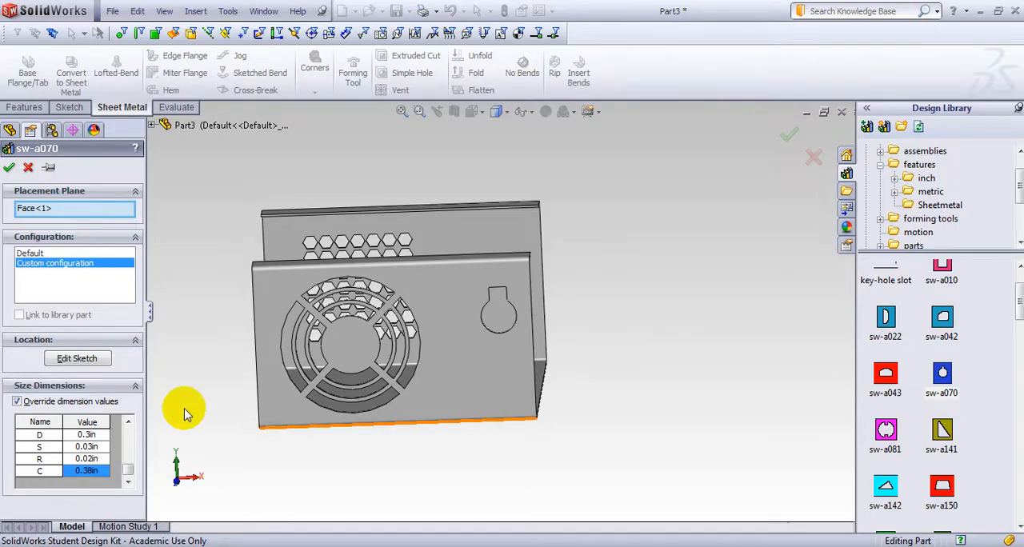
# Edit the cutout's location sketch with the Modify tool, turning it upside down and rotating it a further 90 degrees, and finish the feature
pyautogui.click(90, 362)
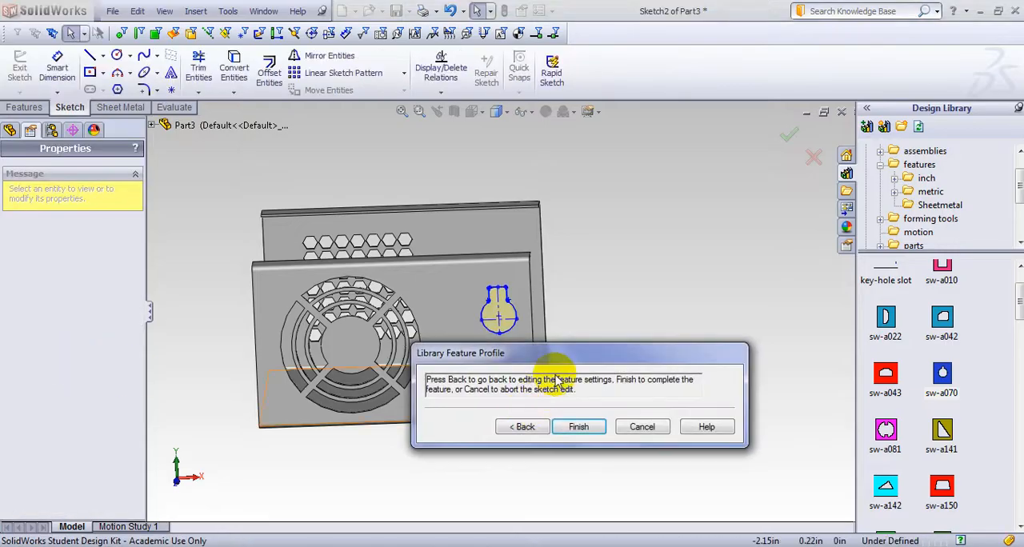
pyautogui.moveTo(588, 358); pyautogui.dragTo(682, 162)
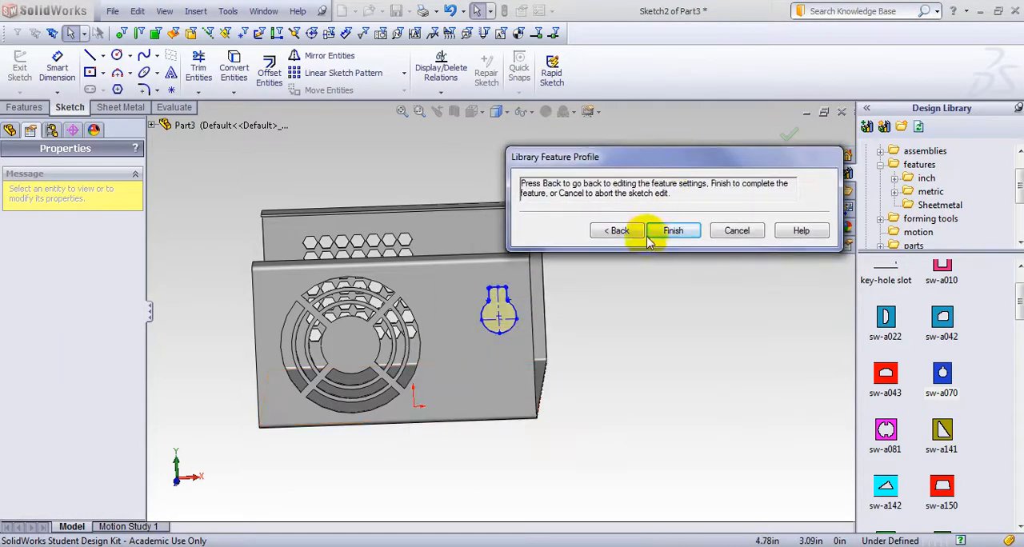
pyautogui.click(228, 12)
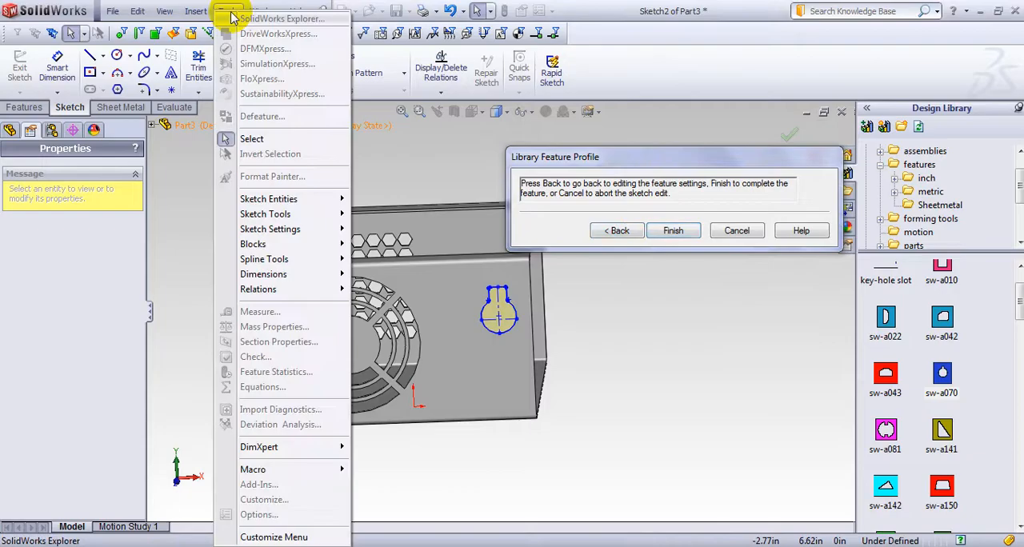
pyautogui.moveTo(285, 224)
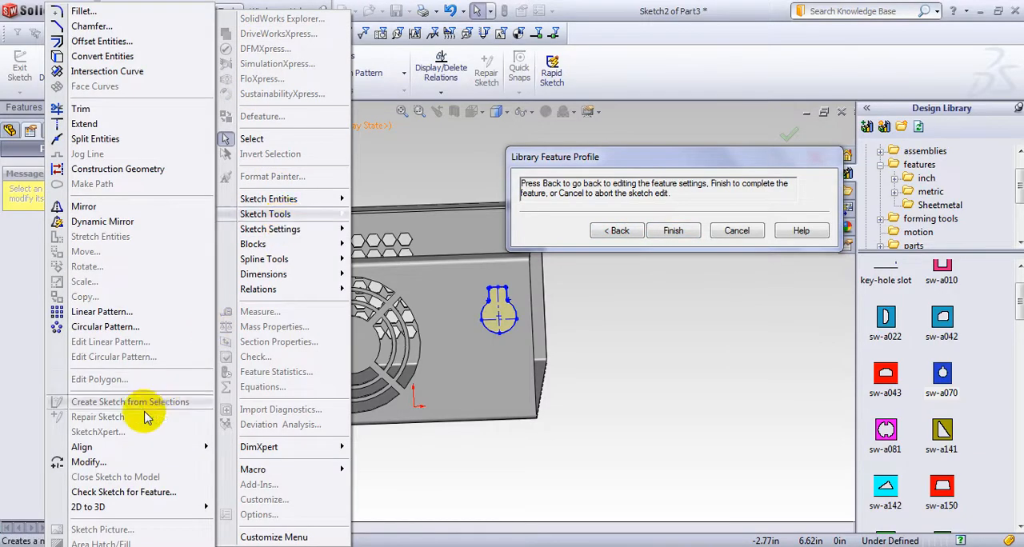
pyautogui.click(101, 464)
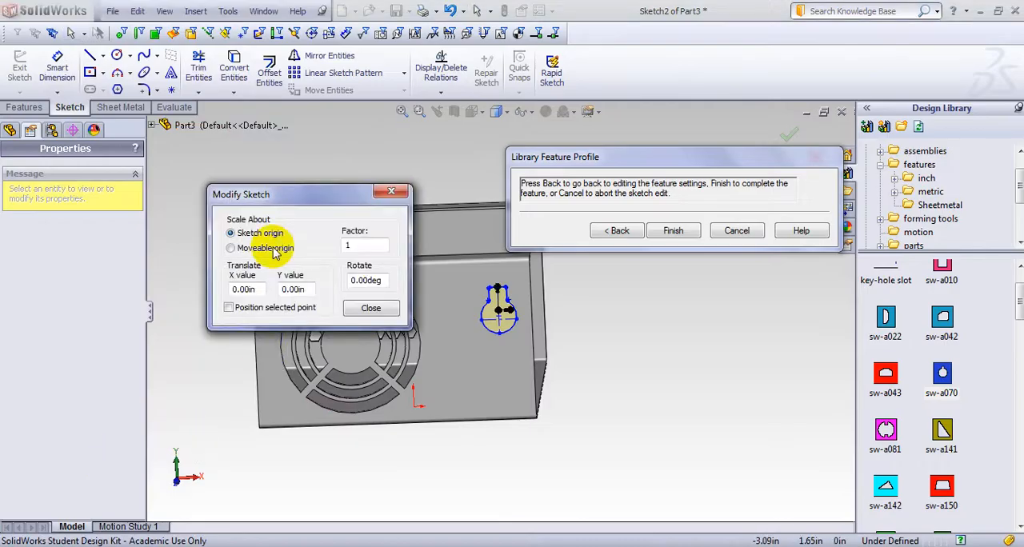
pyautogui.moveTo(303, 190)
pyautogui.mouseDown()
pyautogui.moveTo(266, 160)
pyautogui.moveTo(263, 140)
pyautogui.mouseUp()
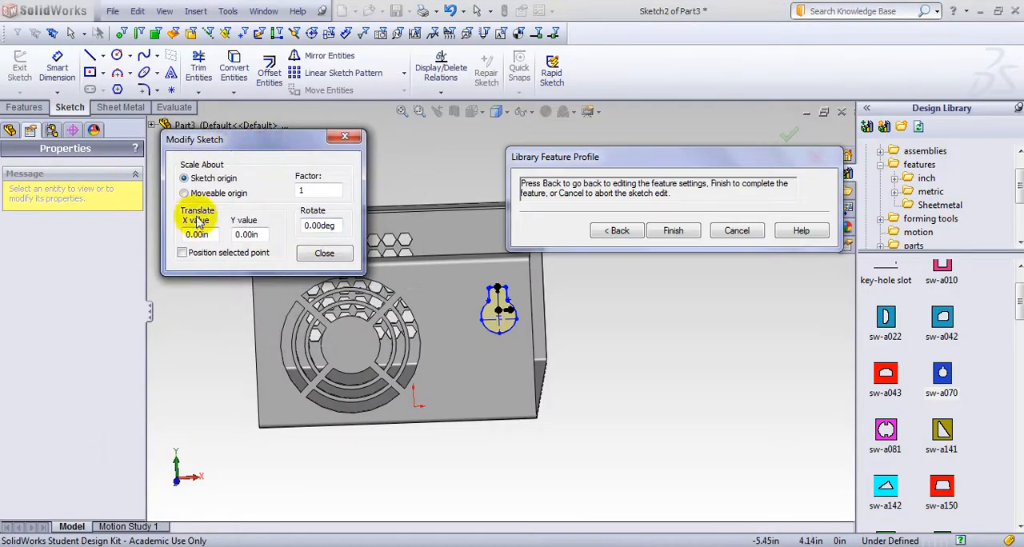
pyautogui.click(339, 226)
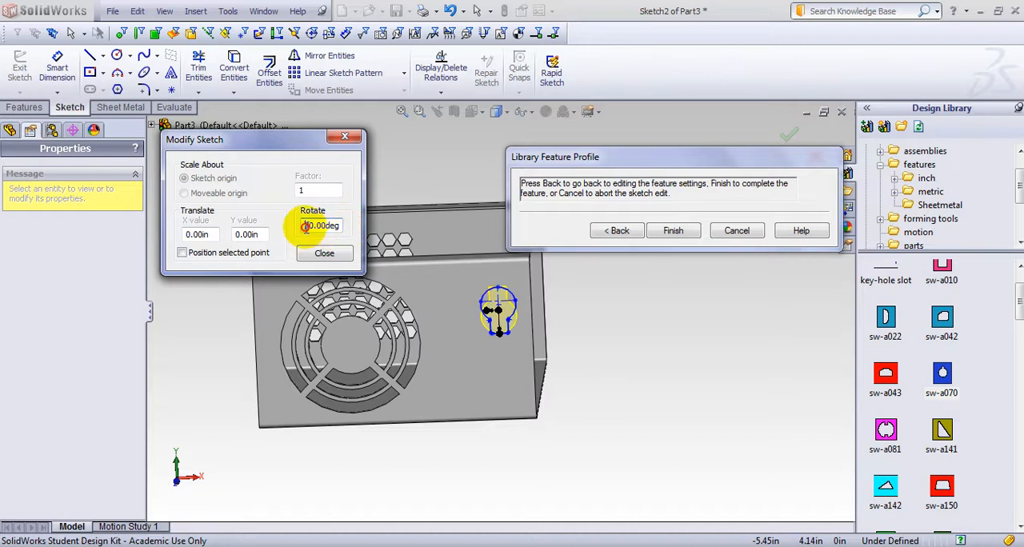
pyautogui.moveTo(305, 226); pyautogui.dragTo(341, 228)
pyautogui.write('90')
pyautogui.press('Return')
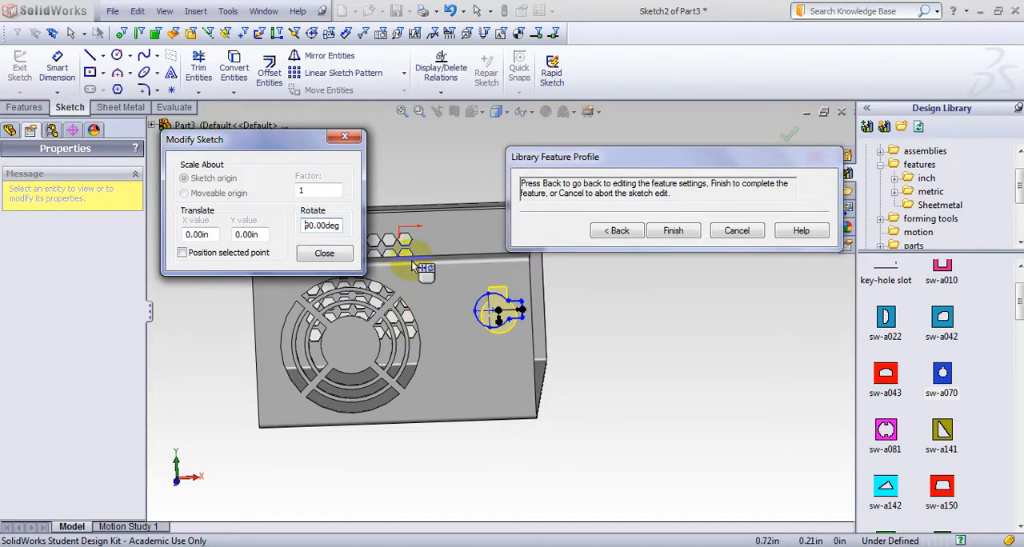
pyautogui.click(324, 253)
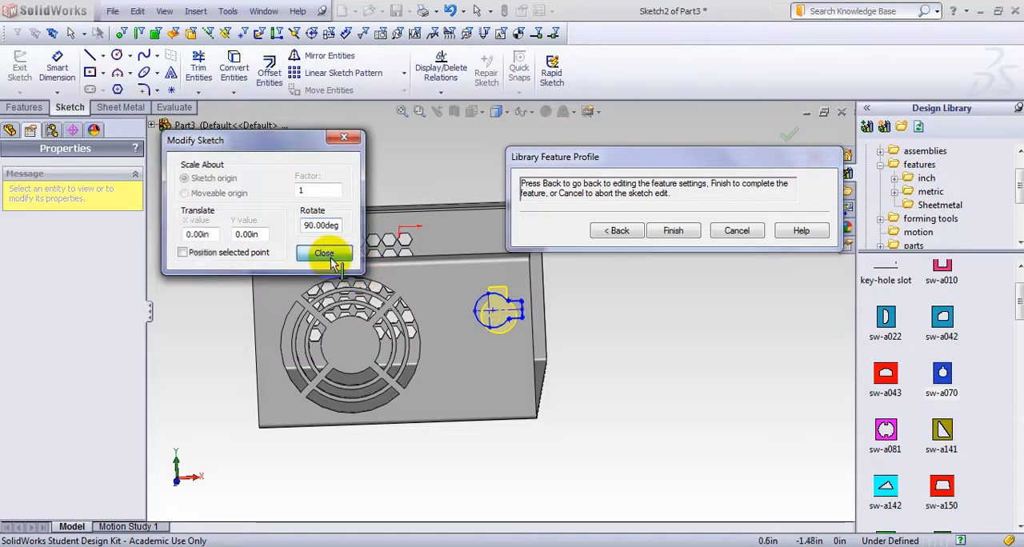
pyautogui.click(673, 231)
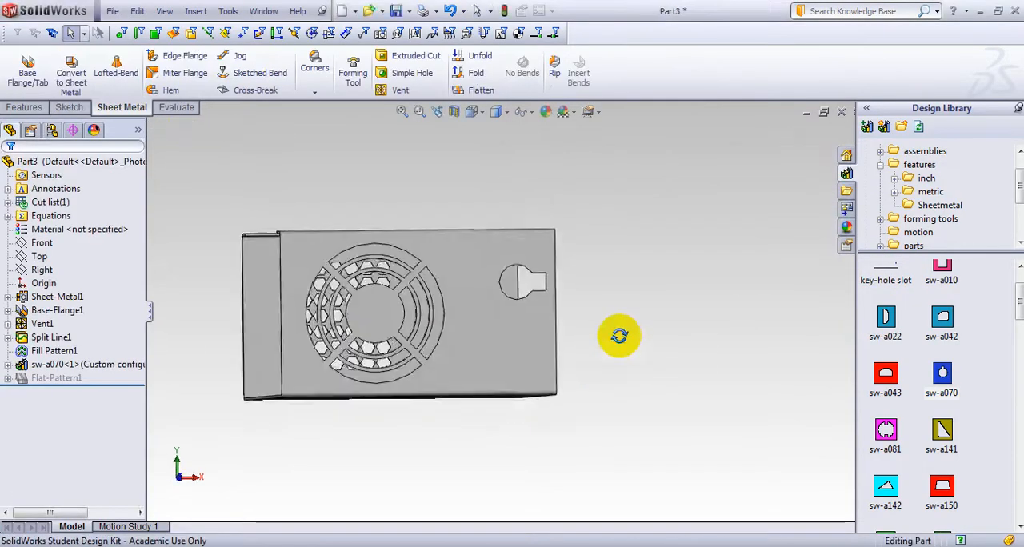
# Expand the sw-a070 library feature and open the sketch under its extruded cut for editing
pyautogui.moveTo(619, 336); pyautogui.dragTo(531, 334, button='middle')
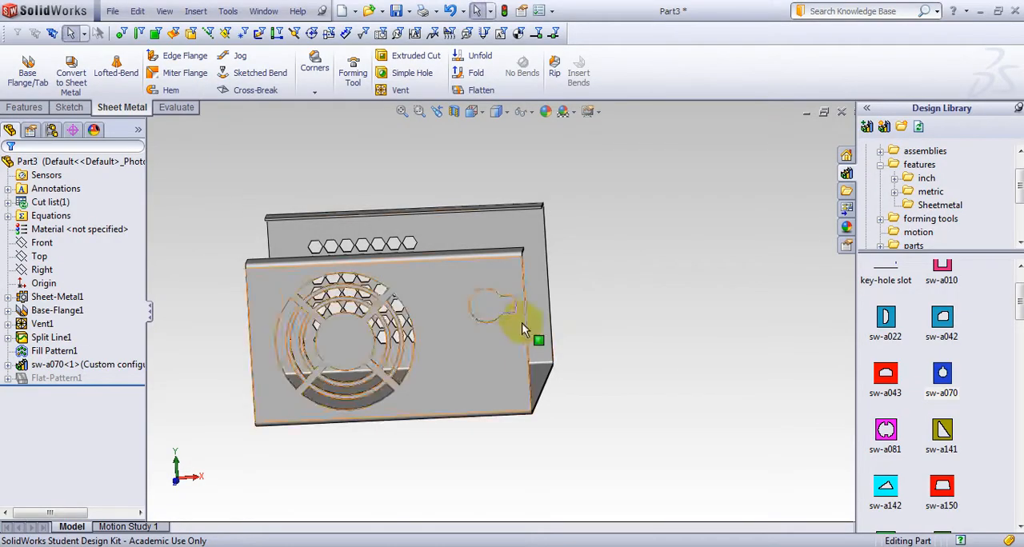
pyautogui.click(7, 365)
pyautogui.click(76, 378)
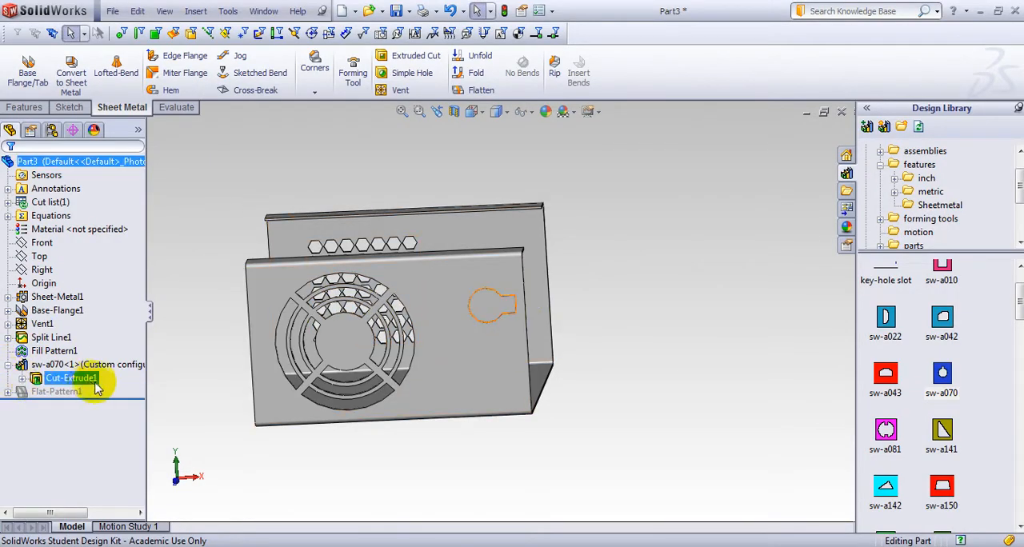
pyautogui.press('Escape')
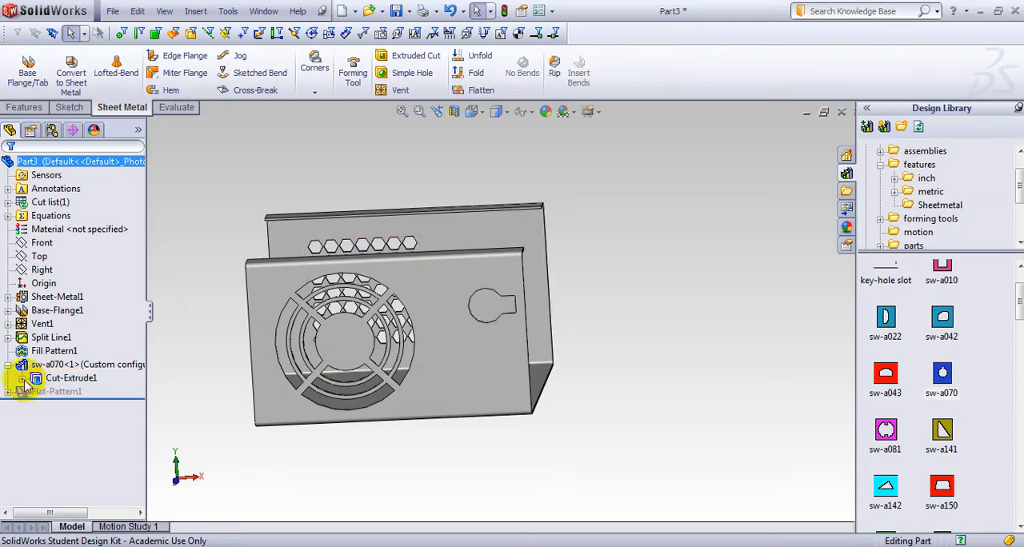
pyautogui.click(82, 392)
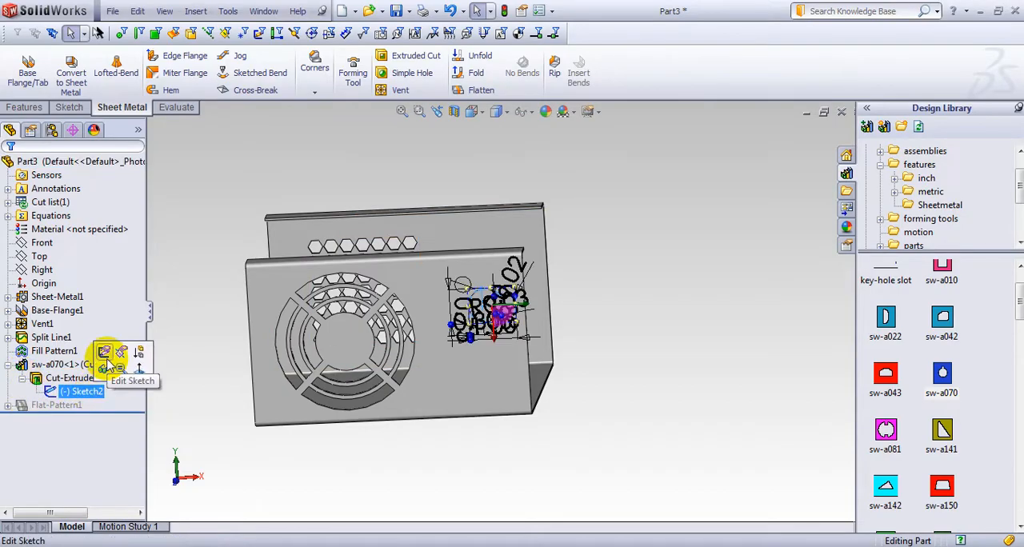
pyautogui.click(71, 384)
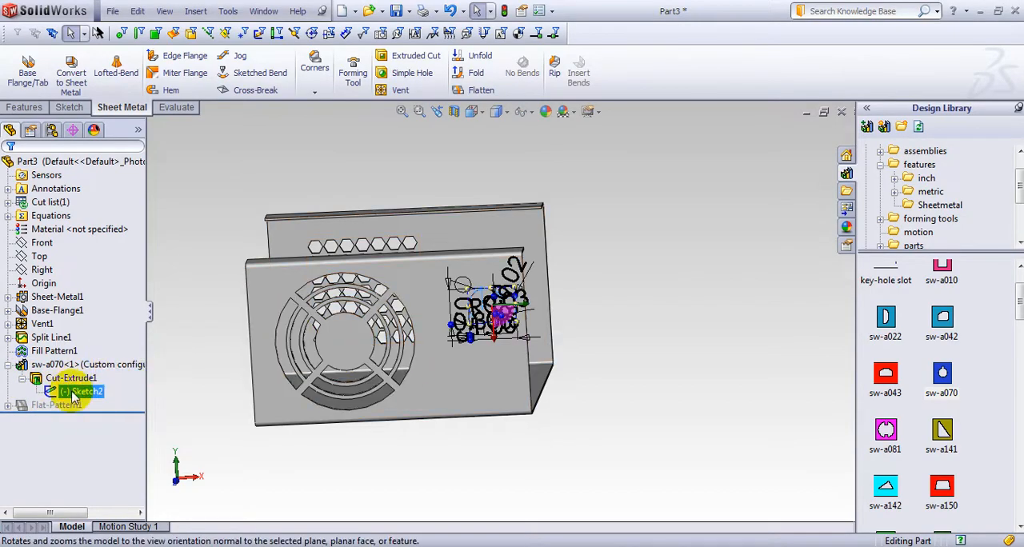
pyautogui.click(73, 394)
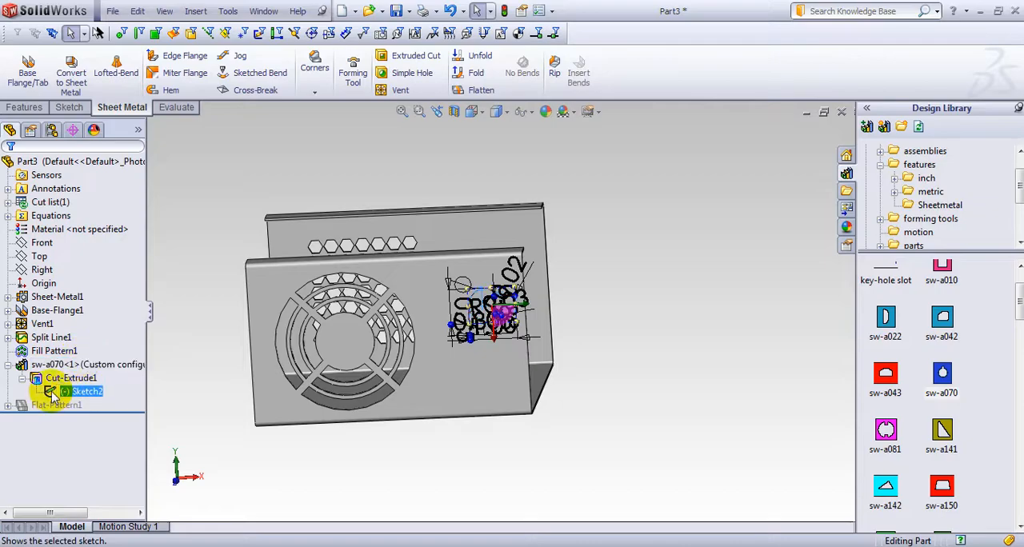
pyautogui.click(57, 379)
pyautogui.click(62, 352)
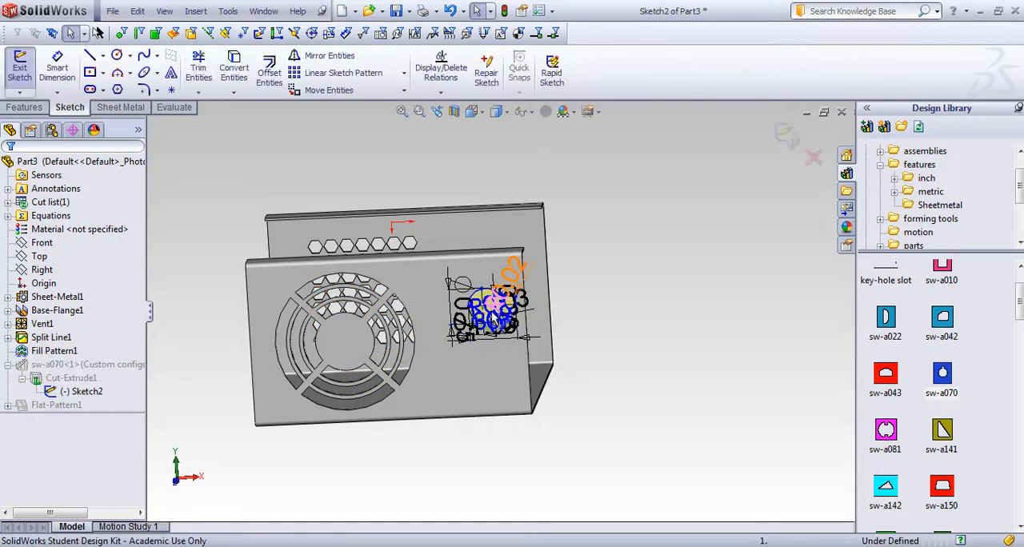
# View the cutout sketch normal to its plane, flipped so the neck points up, close to the wall's end edge
pyautogui.scroll(-5, 491, 312)
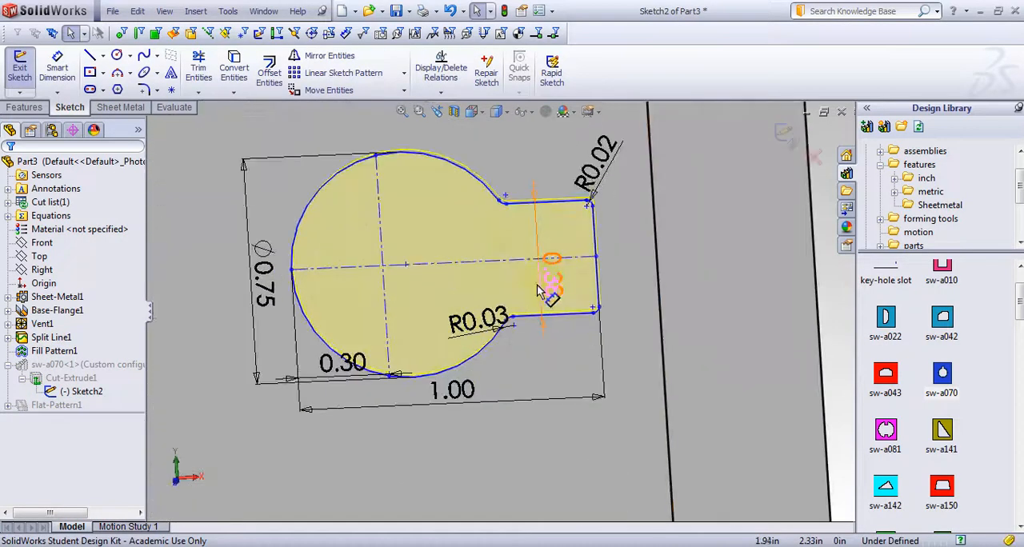
pyautogui.press('space')
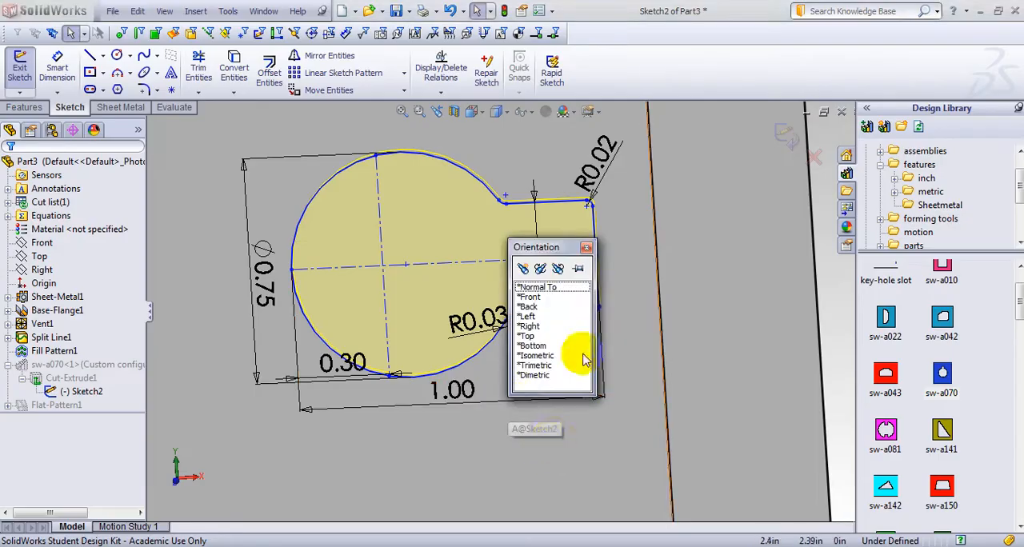
pyautogui.click(583, 304)
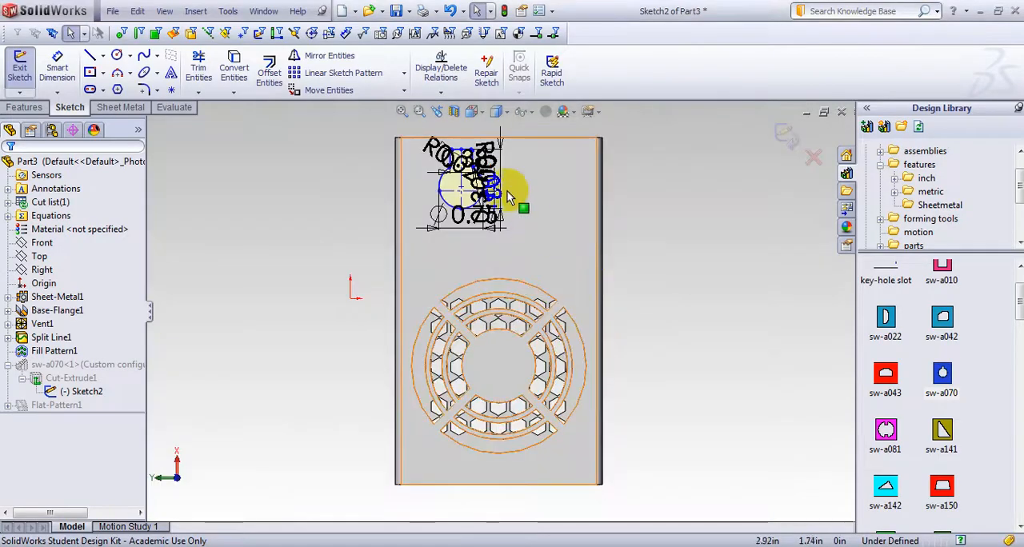
pyautogui.scroll(-10, 507, 196)
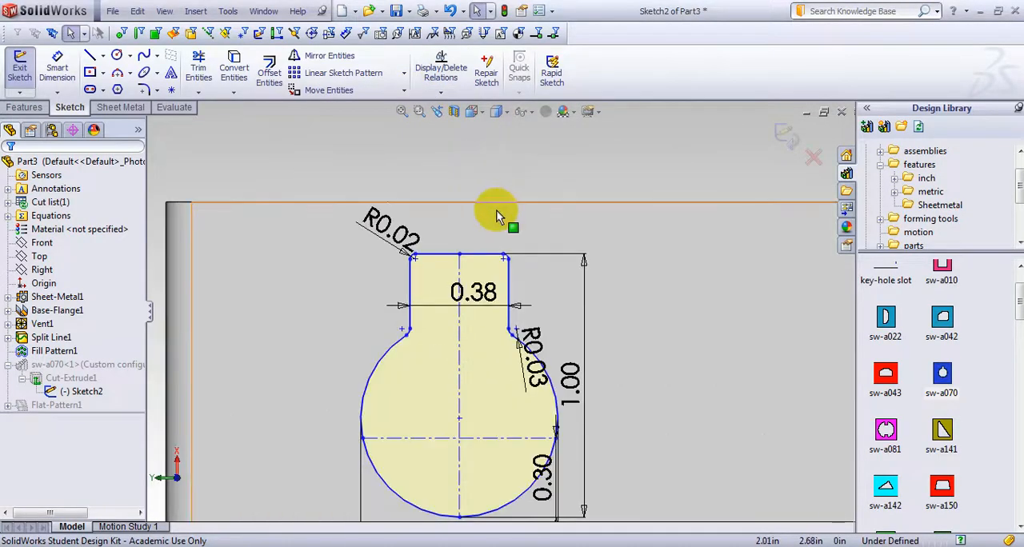
pyautogui.hotkey('ctrl', '8')
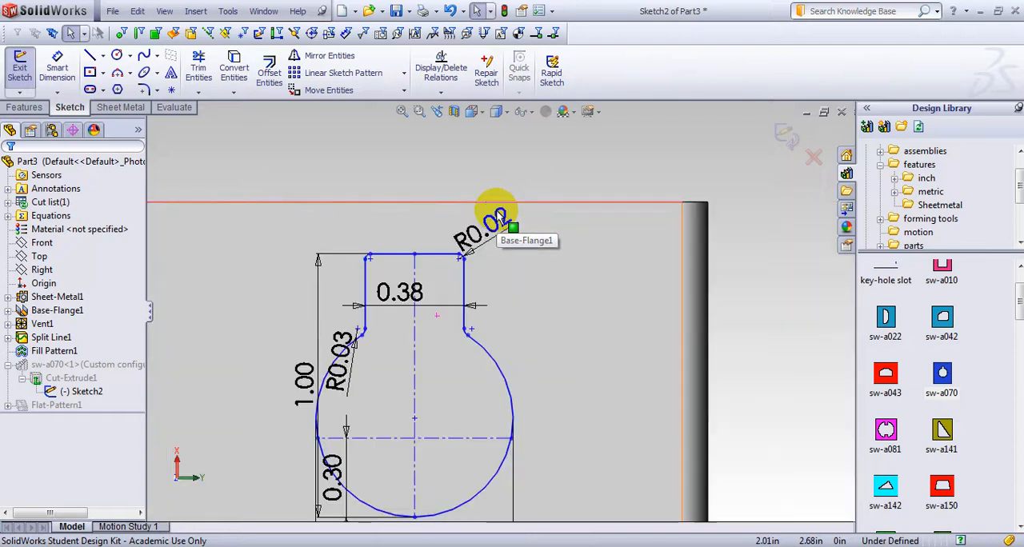
# Dimension the neck's end line 0.1 in from the wall's end edge and finish the cutout sketch
pyautogui.click(456, 186)
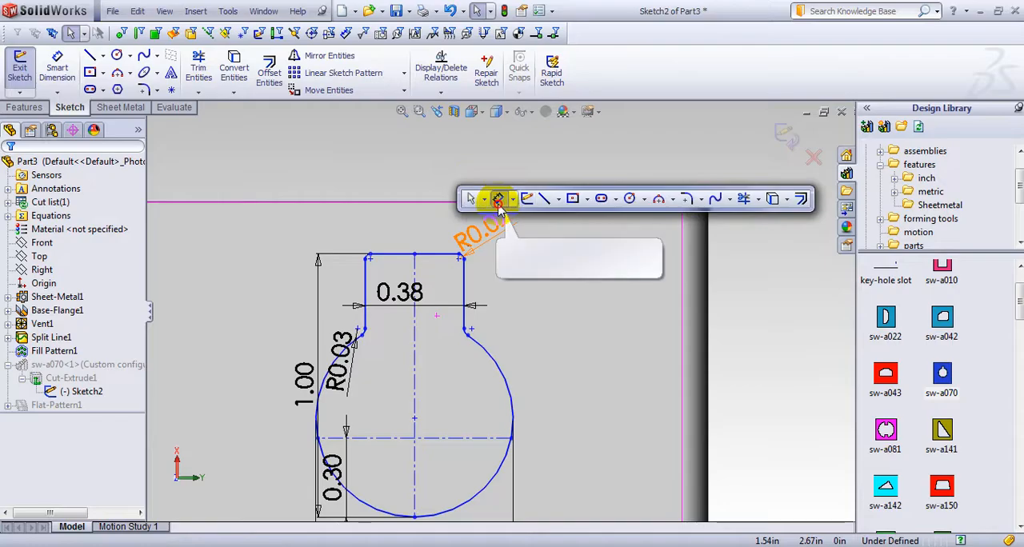
pyautogui.click(486, 199)
pyautogui.click(432, 259)
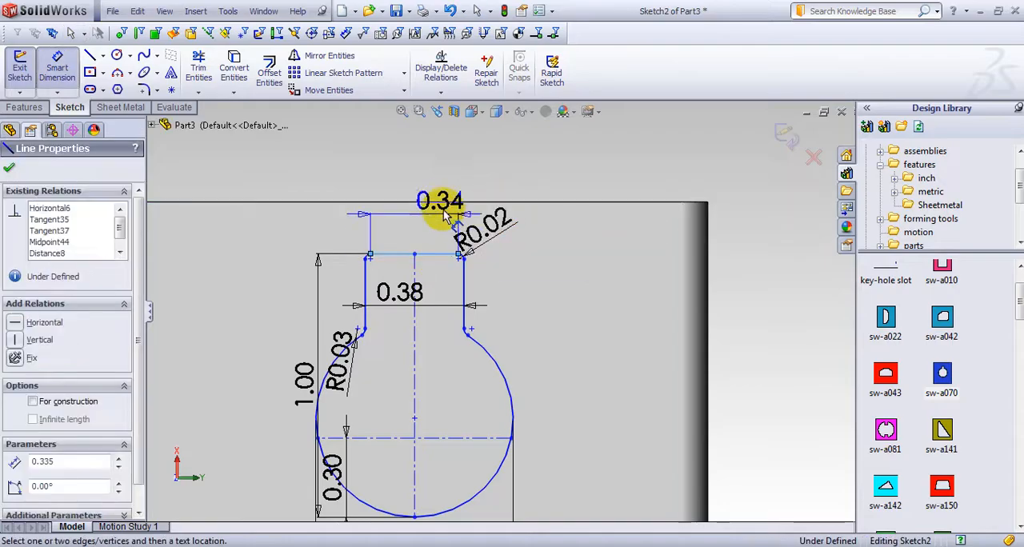
pyautogui.click(449, 202)
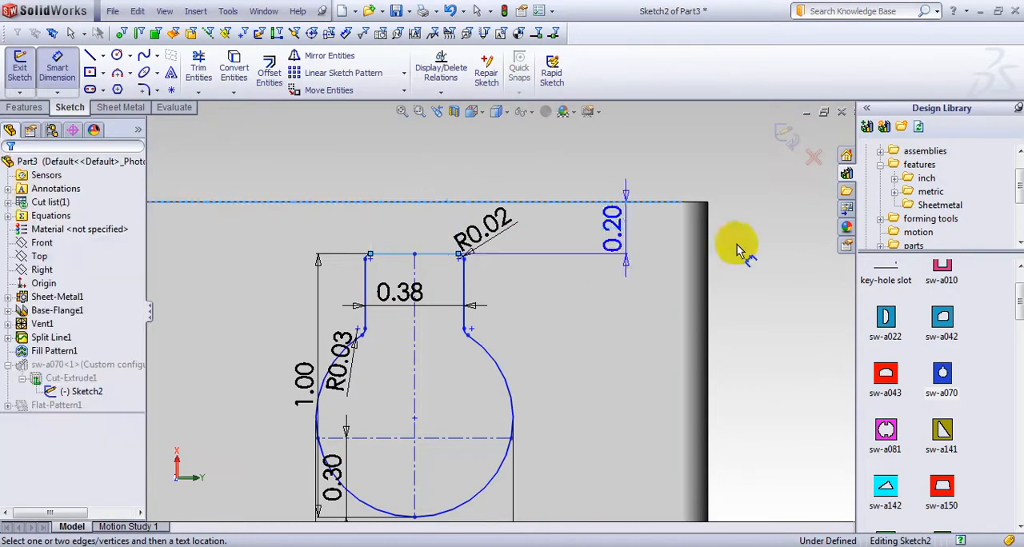
pyautogui.click(757, 231)
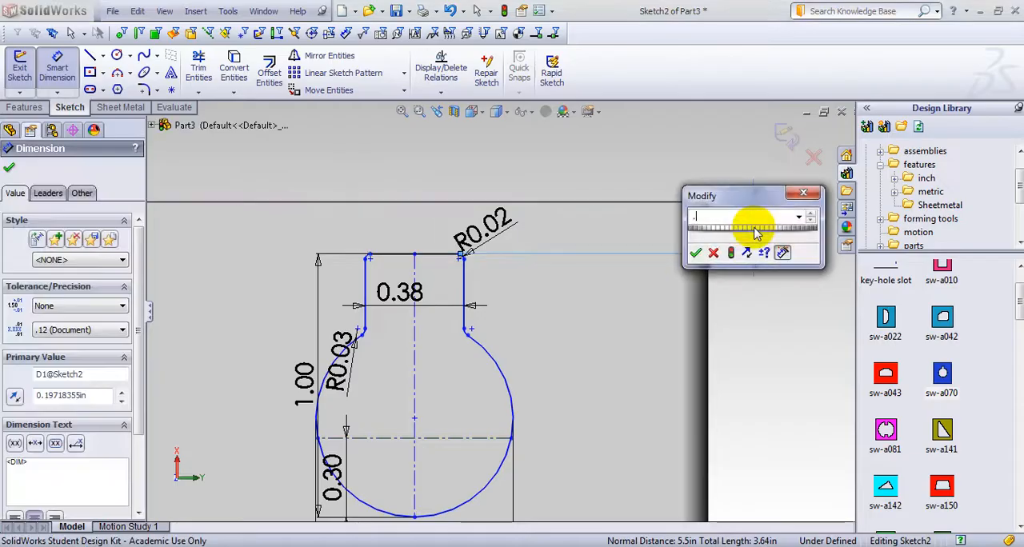
pyautogui.write('.1')
pyautogui.press('Return')
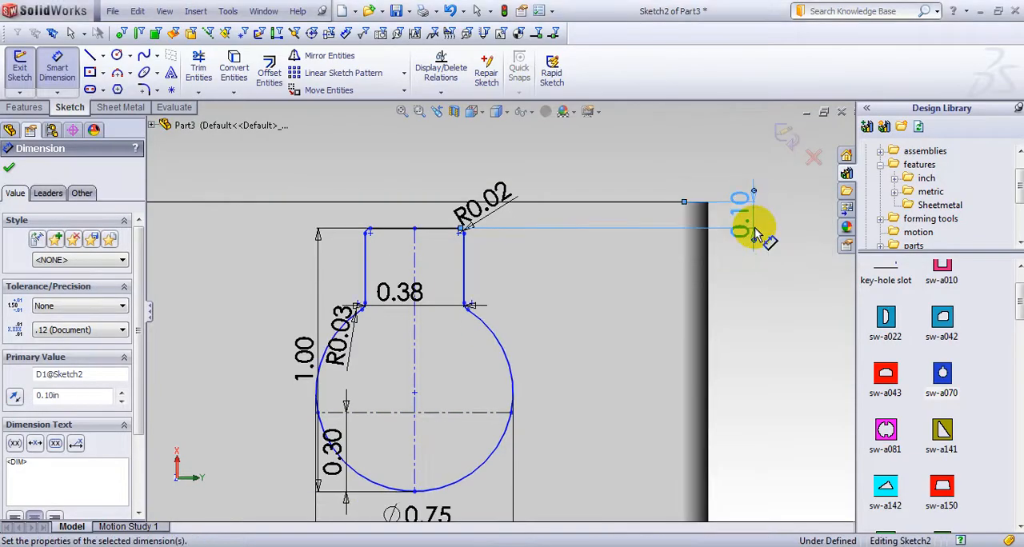
pyautogui.click(9, 167)
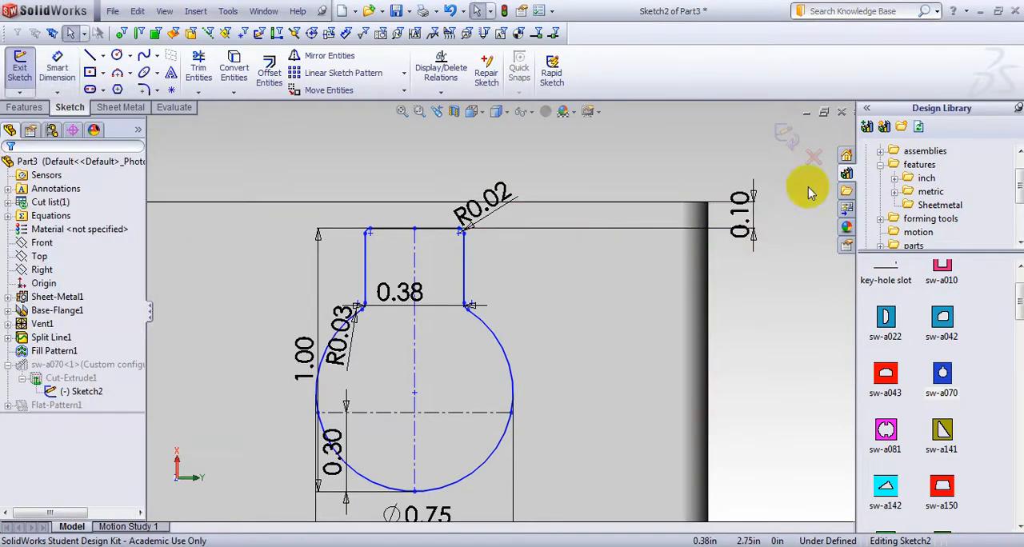
pyautogui.click(786, 137)
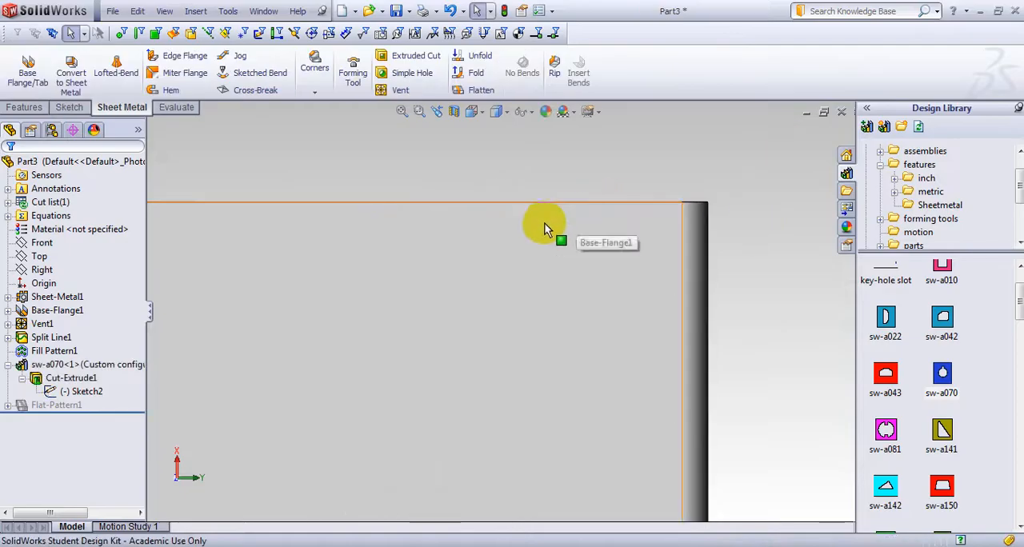
# Show the lances in the Design Library's forming tools
pyautogui.moveTo(544, 223); pyautogui.dragTo(576, 211, button='middle')
pyautogui.scroll(8, 552, 228)
pyautogui.moveTo(465, 324); pyautogui.dragTo(457, 431, button='middle')
pyautogui.scroll(-5, 476, 408)
pyautogui.moveTo(668, 400); pyautogui.dragTo(661, 360, button='middle')
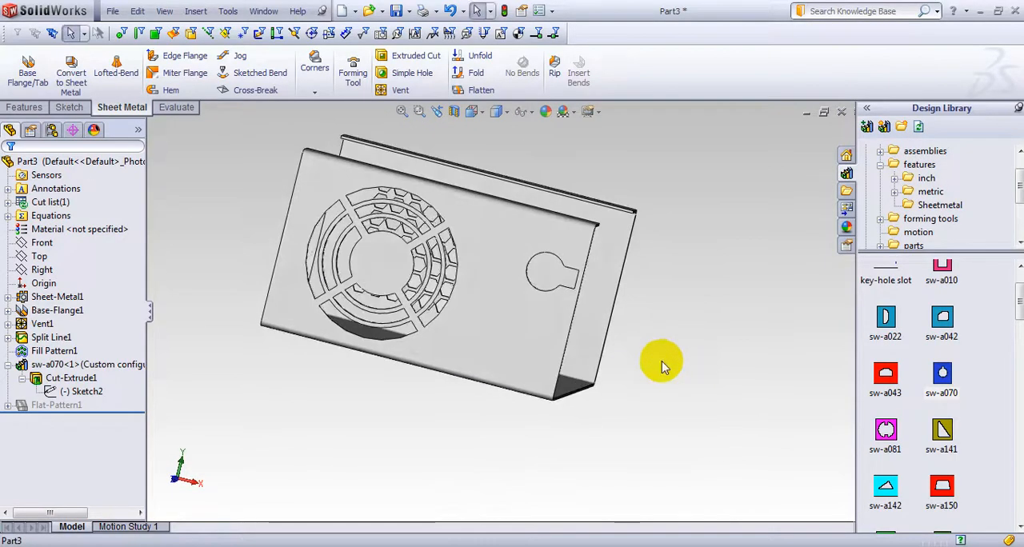
pyautogui.click(880, 165)
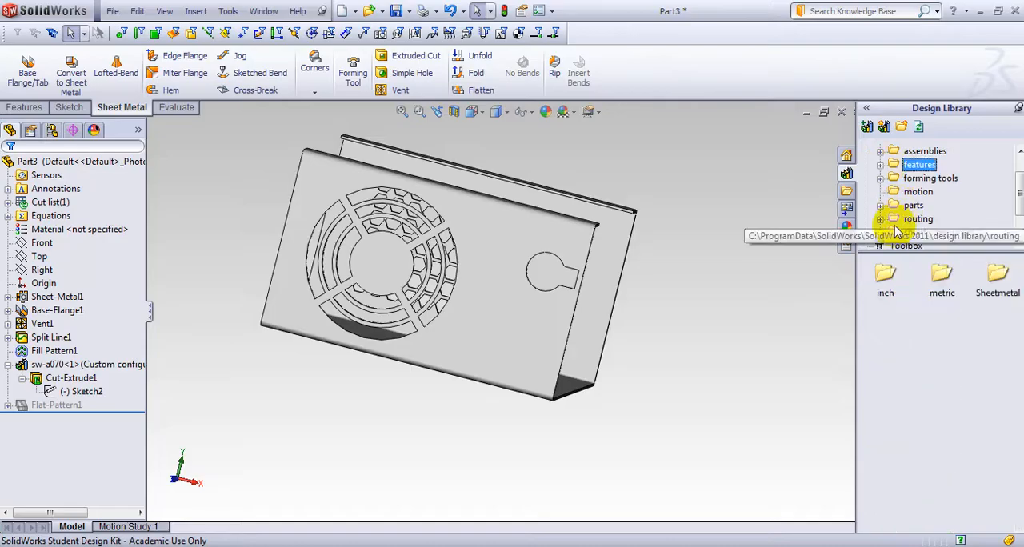
pyautogui.click(880, 181)
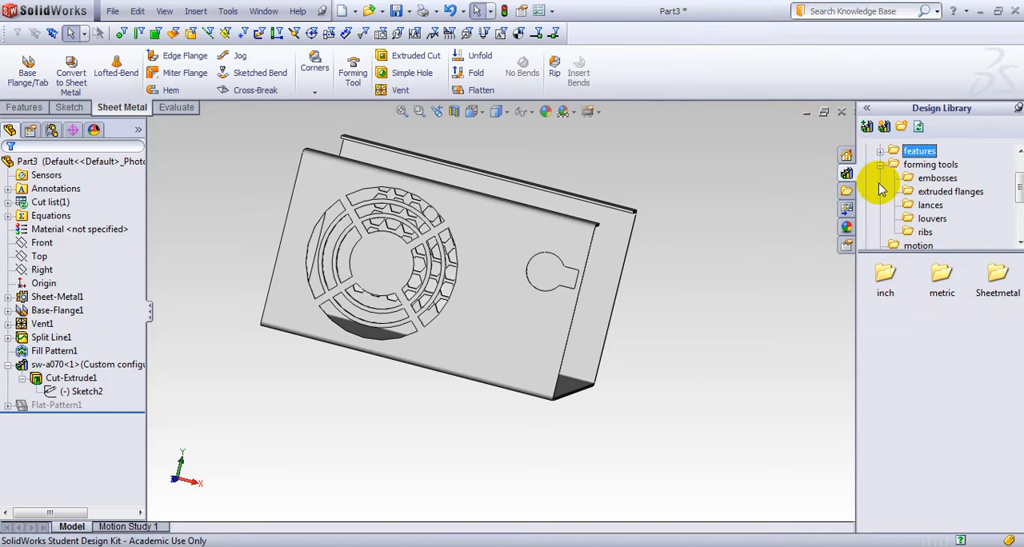
pyautogui.click(930, 206)
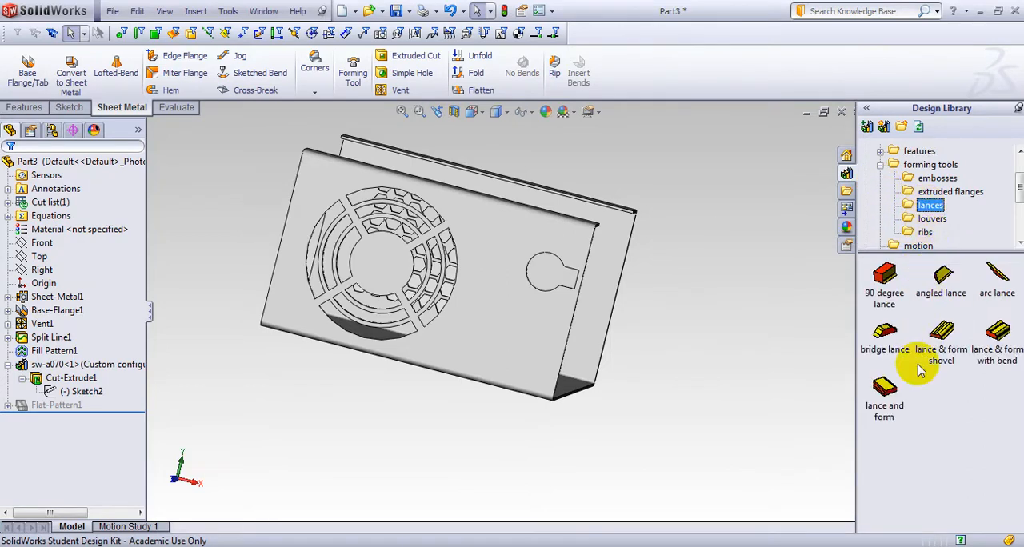
# Place a bridge lance forming tool on the circular-vent wall, below the library cutout near the lower end corner
pyautogui.click(887, 336)
pyautogui.moveTo(742, 393); pyautogui.dragTo(735, 413, button='middle')
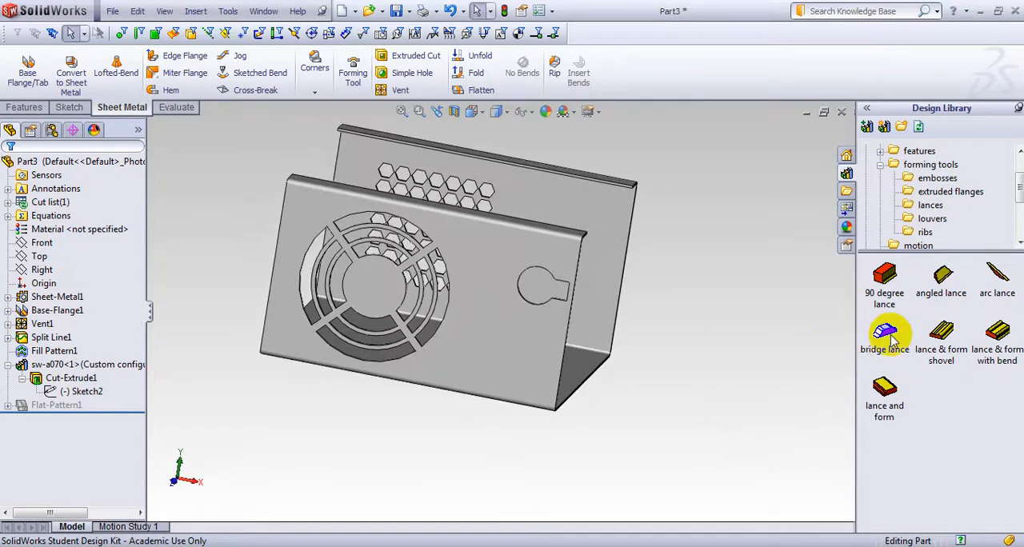
pyautogui.moveTo(891, 340)
pyautogui.mouseDown()
pyautogui.moveTo(736, 320)
pyautogui.moveTo(604, 359)
pyautogui.moveTo(509, 362)
pyautogui.moveTo(899, 336)
pyautogui.mouseUp()
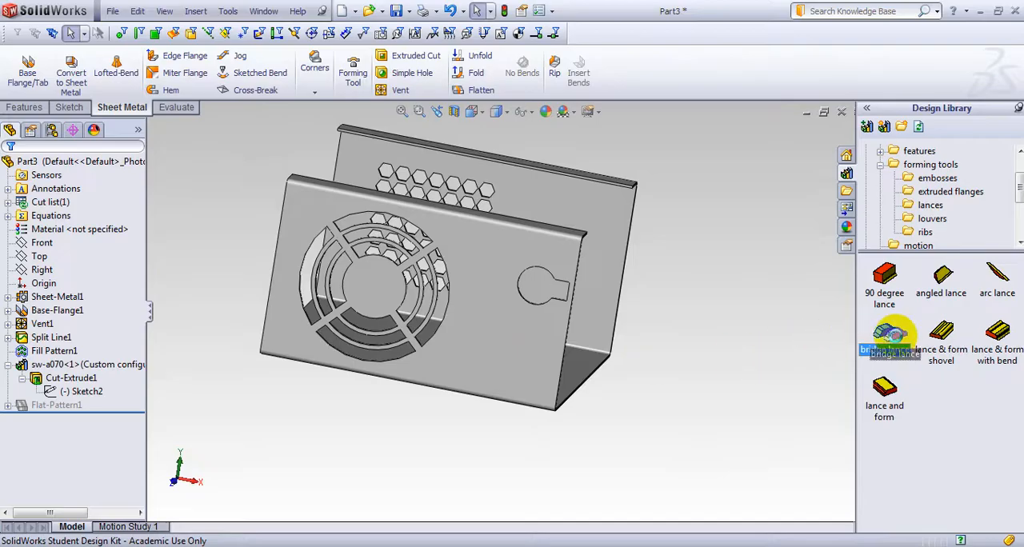
pyautogui.scroll(-6, 550, 344)
pyautogui.scroll(-3, 477, 378)
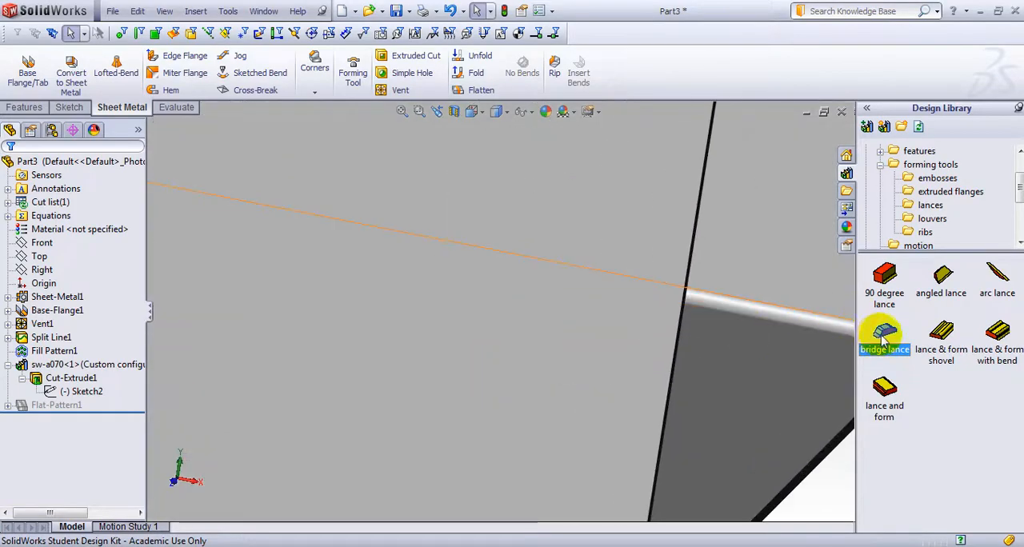
pyautogui.scroll(3, 767, 352)
pyautogui.moveTo(891, 340); pyautogui.dragTo(484, 384)
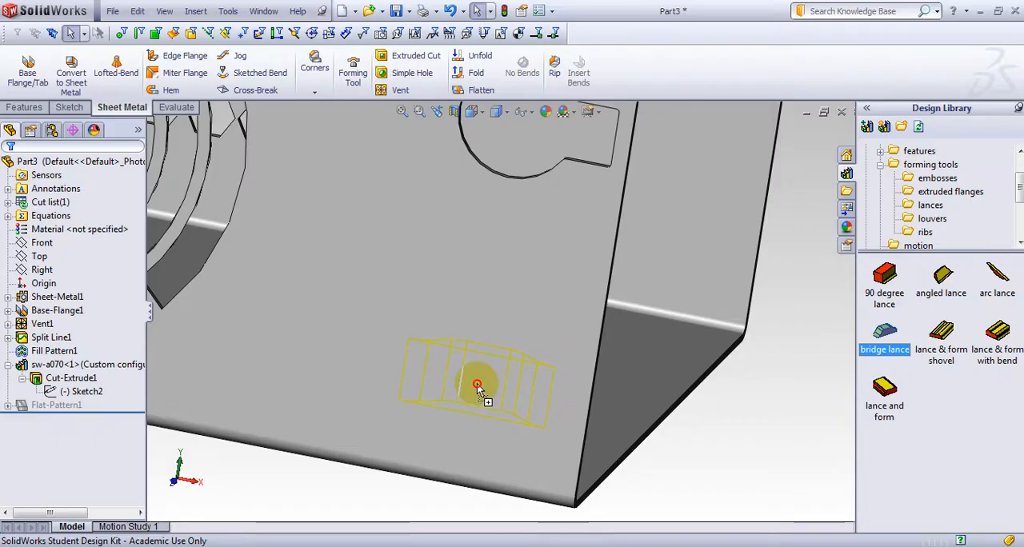
pyautogui.moveTo(477, 385); pyautogui.dragTo(663, 350)
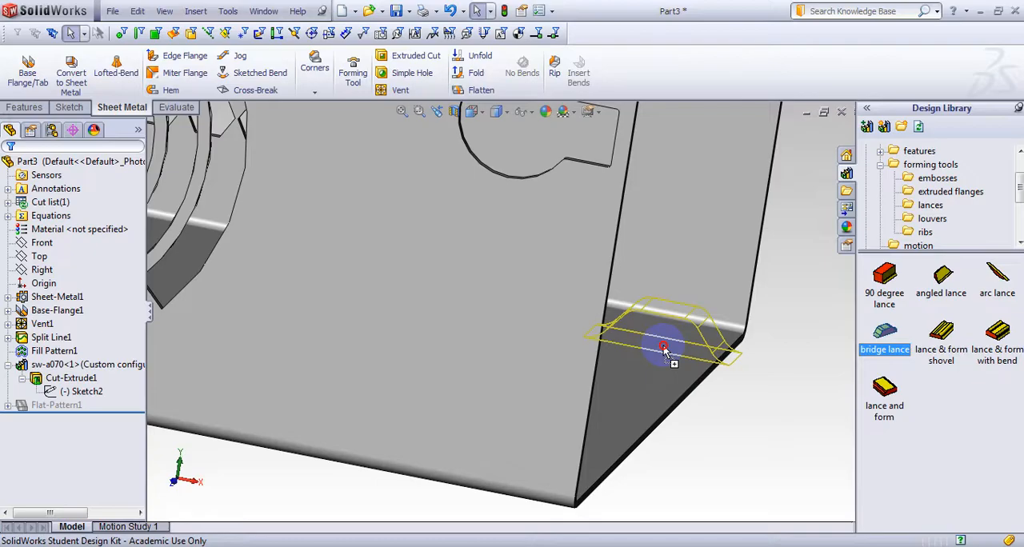
pyautogui.moveTo(664, 350); pyautogui.dragTo(456, 409)
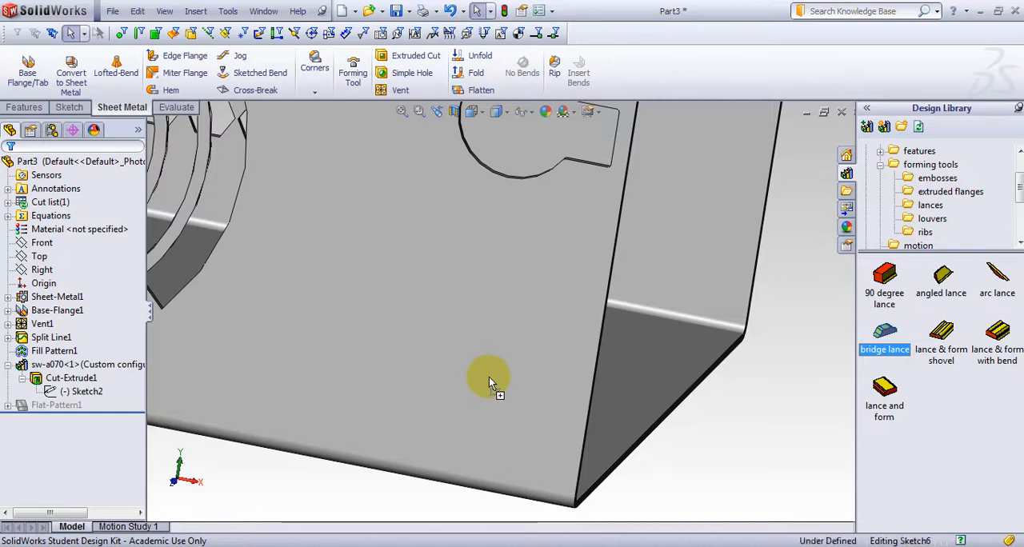
pyautogui.moveTo(490, 377); pyautogui.dragTo(491, 380)
pyautogui.click(512, 343)
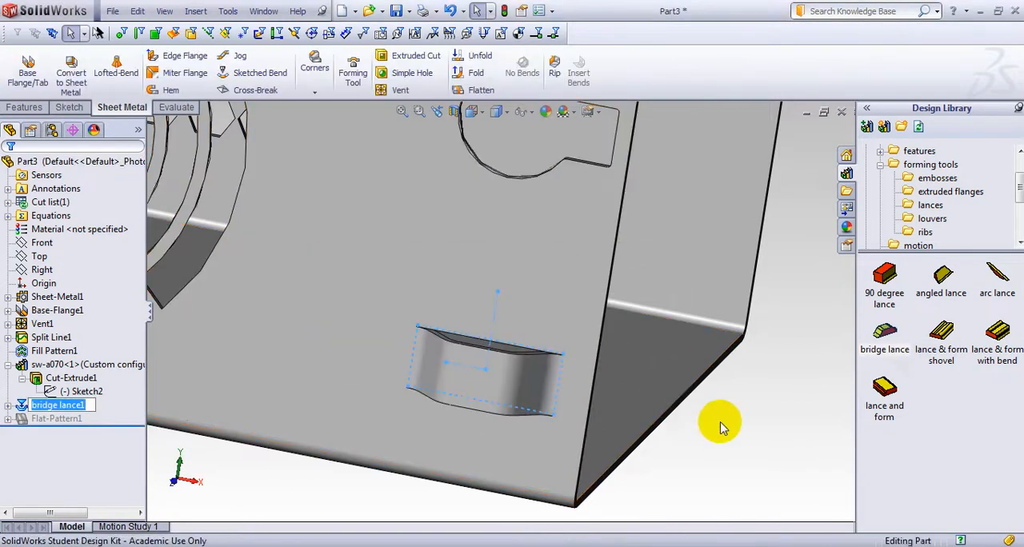
pyautogui.moveTo(720, 428); pyautogui.dragTo(544, 464, button='middle')
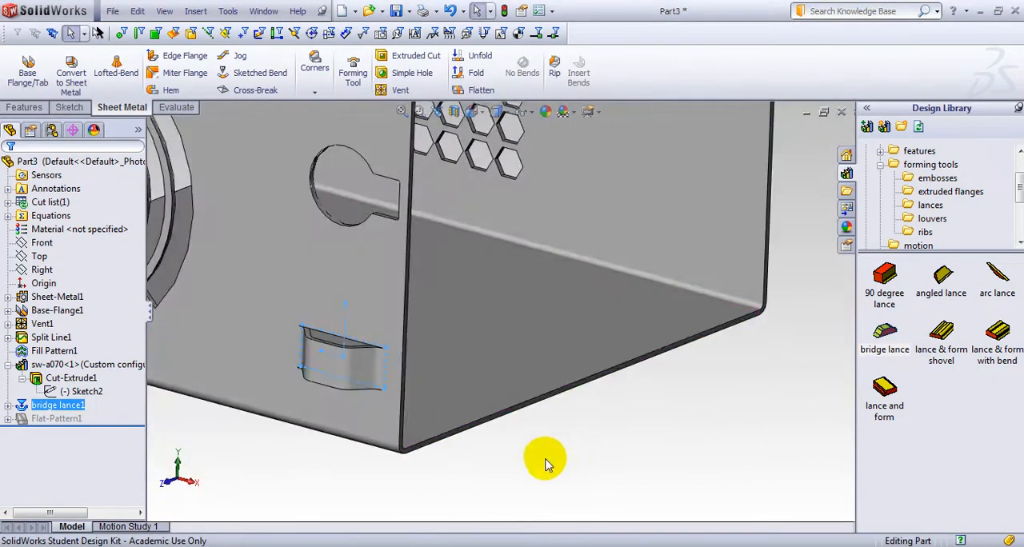
# Delete the bridge lance just placed below the library cutout
pyautogui.rightClick(38, 408)
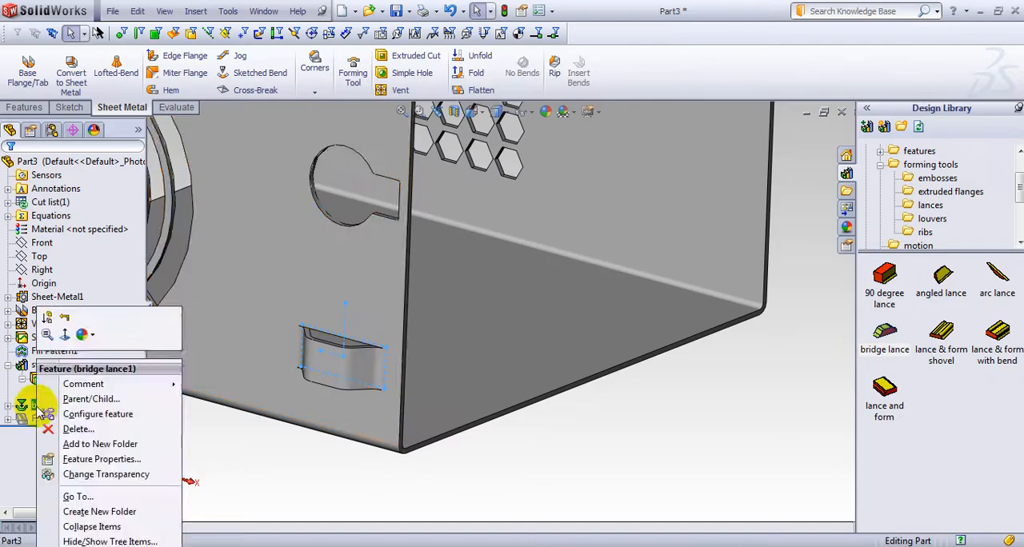
pyautogui.click(46, 430)
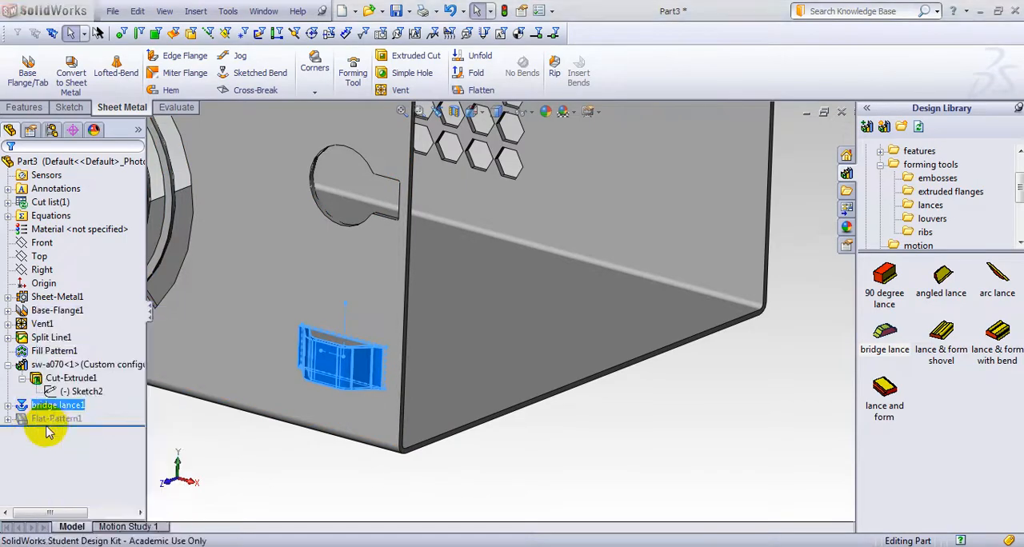
pyautogui.click(575, 189)
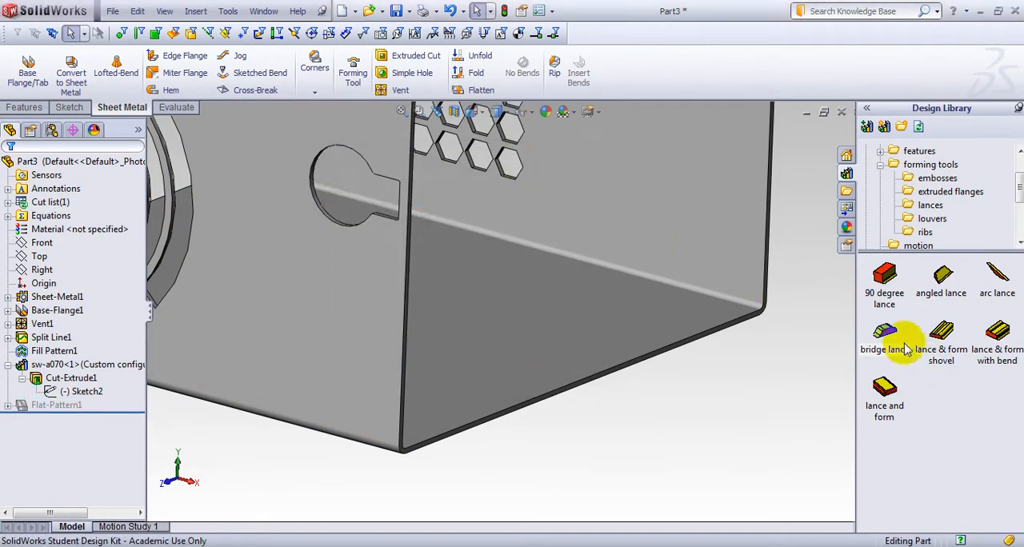
# Place an inward-formed bridge lance below the library cutout, then open its sketch for editing, viewed normal to the wall
pyautogui.moveTo(469, 336)
pyautogui.mouseDown()
pyautogui.moveTo(318, 346)
pyautogui.moveTo(329, 357)
pyautogui.mouseUp()
pyautogui.click(512, 347)
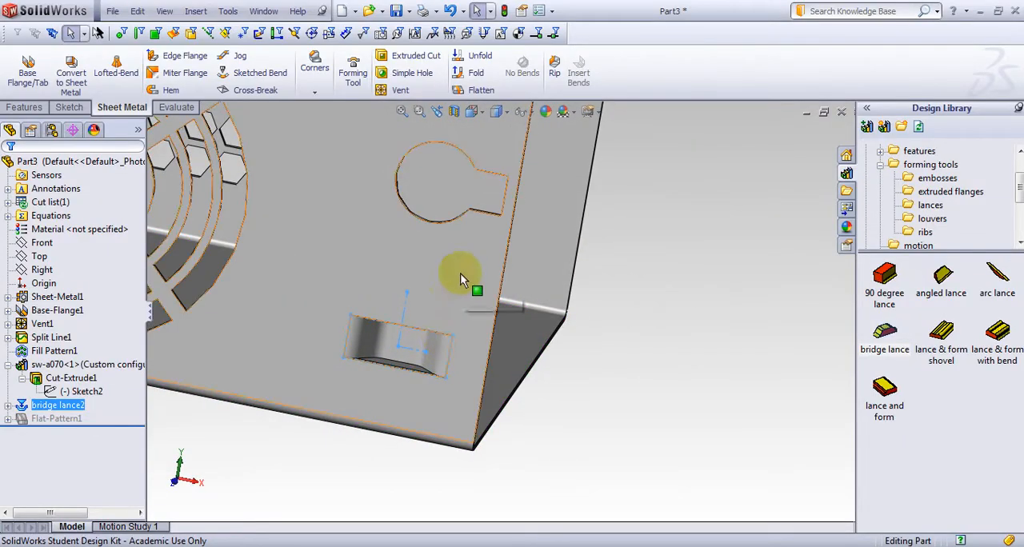
pyautogui.click(8, 406)
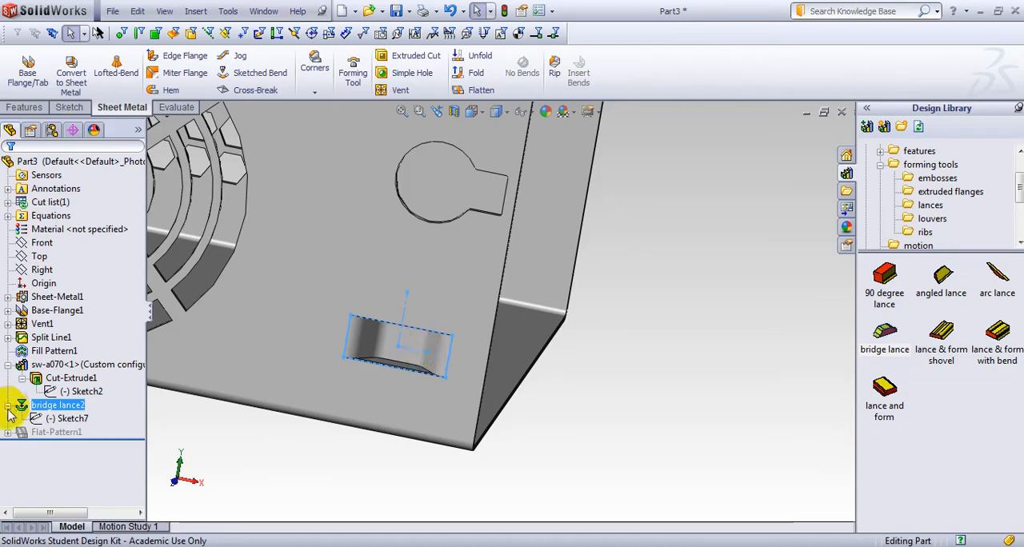
pyautogui.click(64, 419)
pyautogui.click(82, 378)
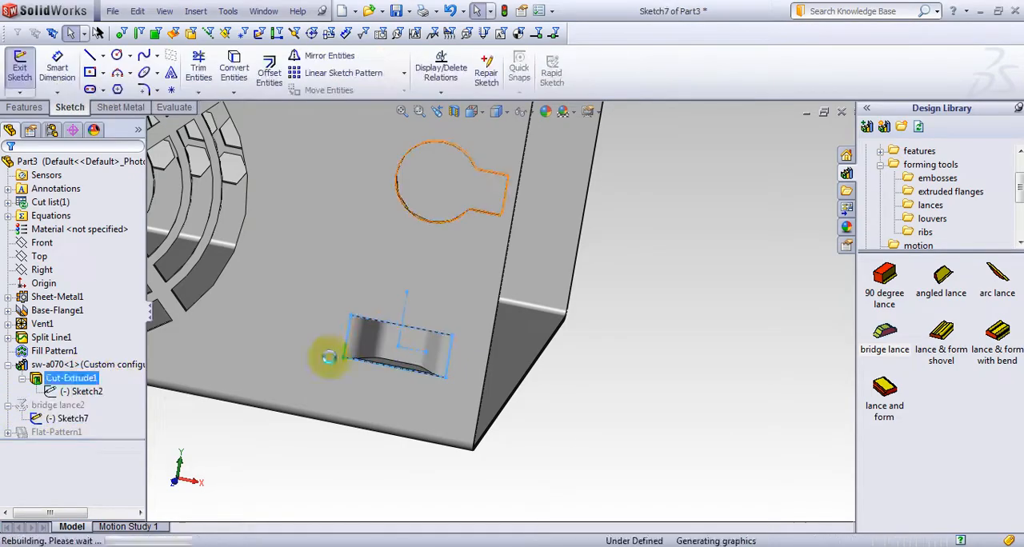
pyautogui.press('space')
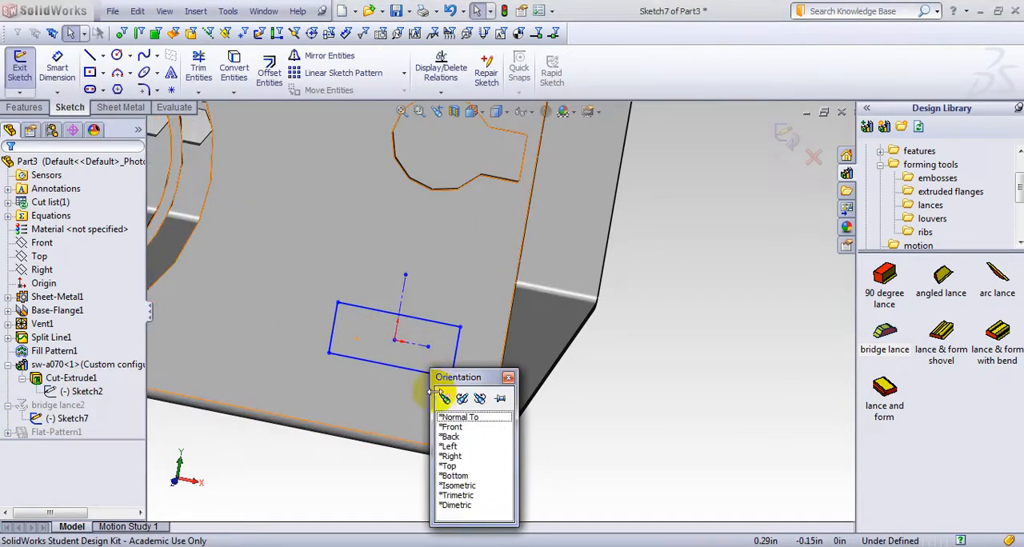
pyautogui.click(459, 418)
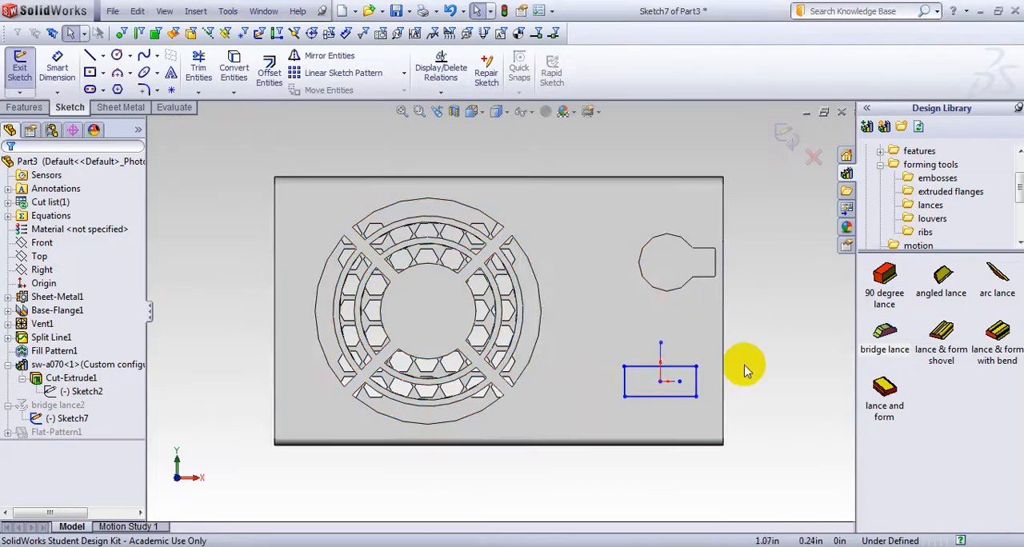
pyautogui.click(716, 266)
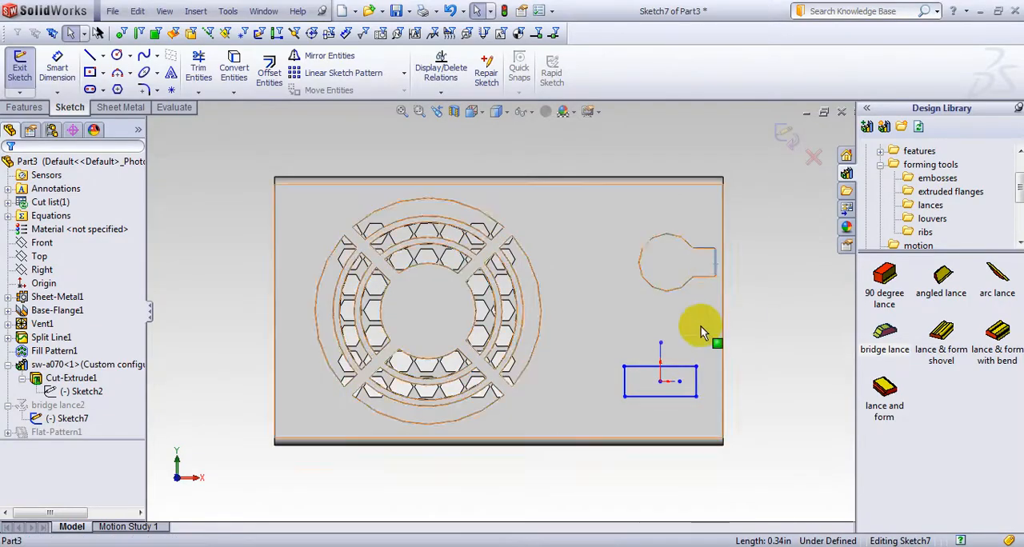
pyautogui.keyDown('ctrl'); pyautogui.click(697, 382); pyautogui.keyUp('ctrl')
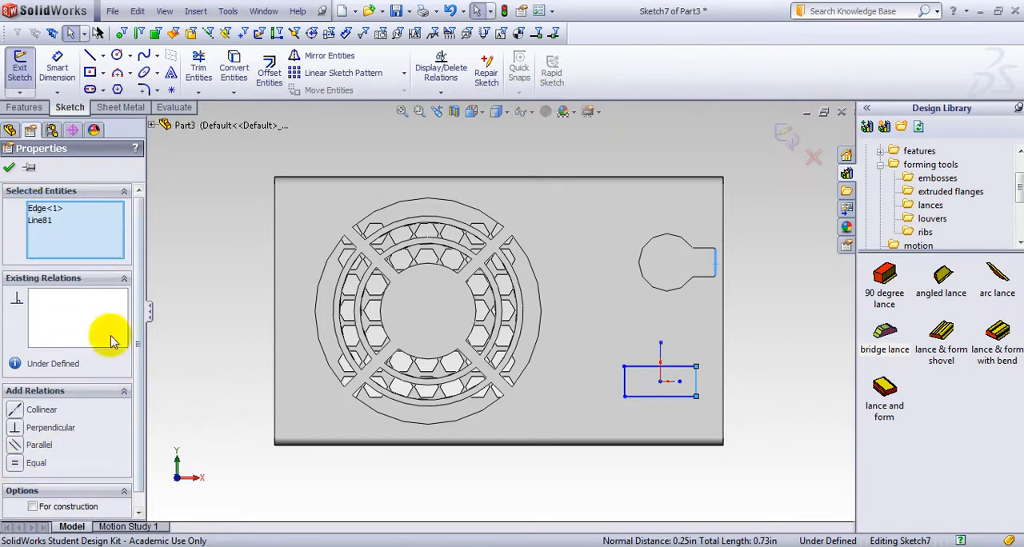
pyautogui.click(205, 412)
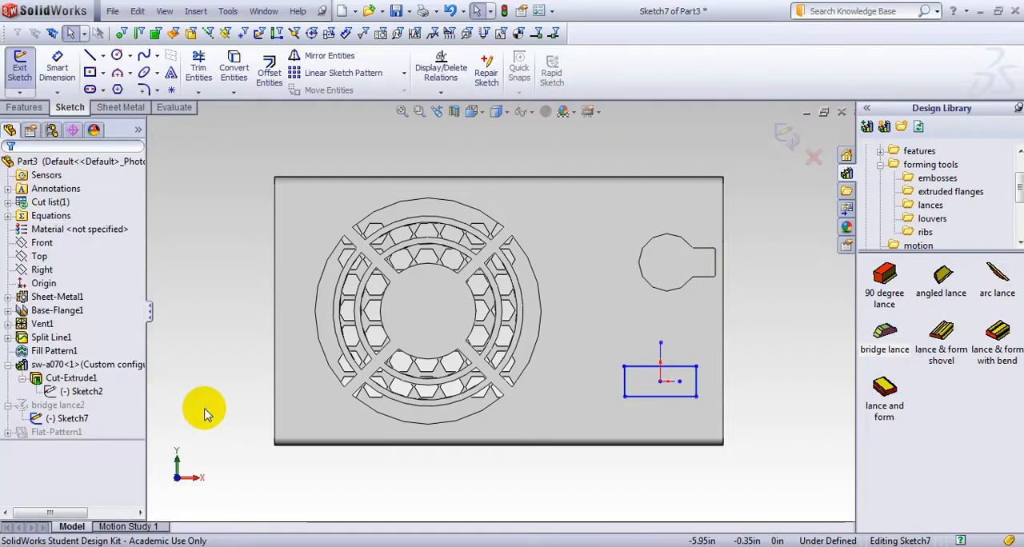
# Add a Vertical relation between the neck's lower end corner and the lance rectangle's upper outer corner, then finish the sketch
pyautogui.click(716, 276)
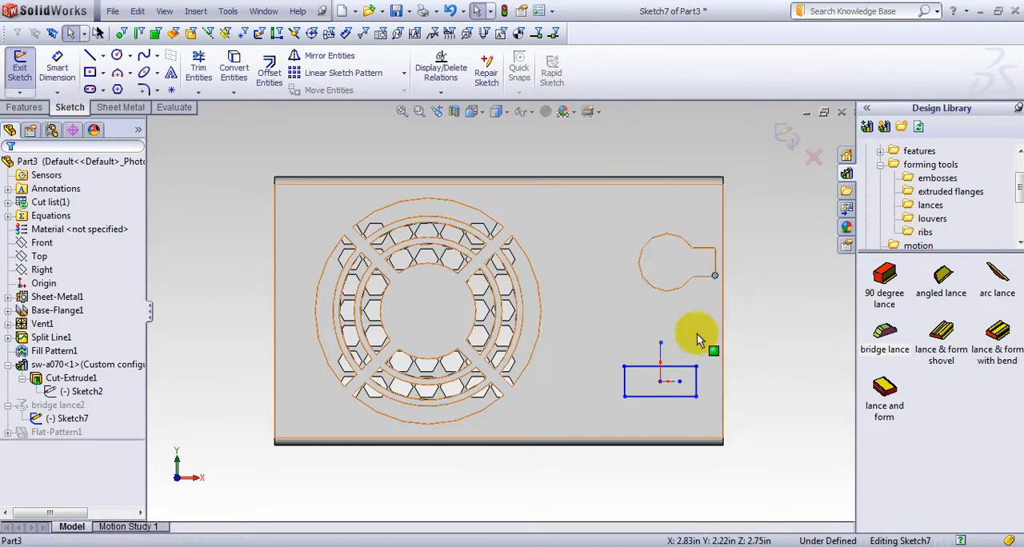
pyautogui.keyDown('ctrl'); pyautogui.click(697, 370); pyautogui.keyUp('ctrl')
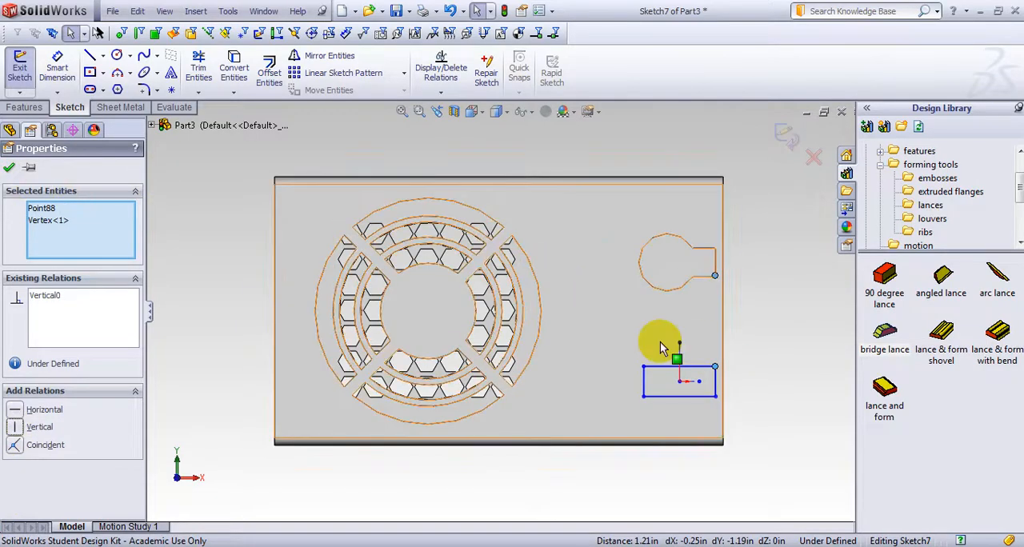
pyautogui.click(9, 167)
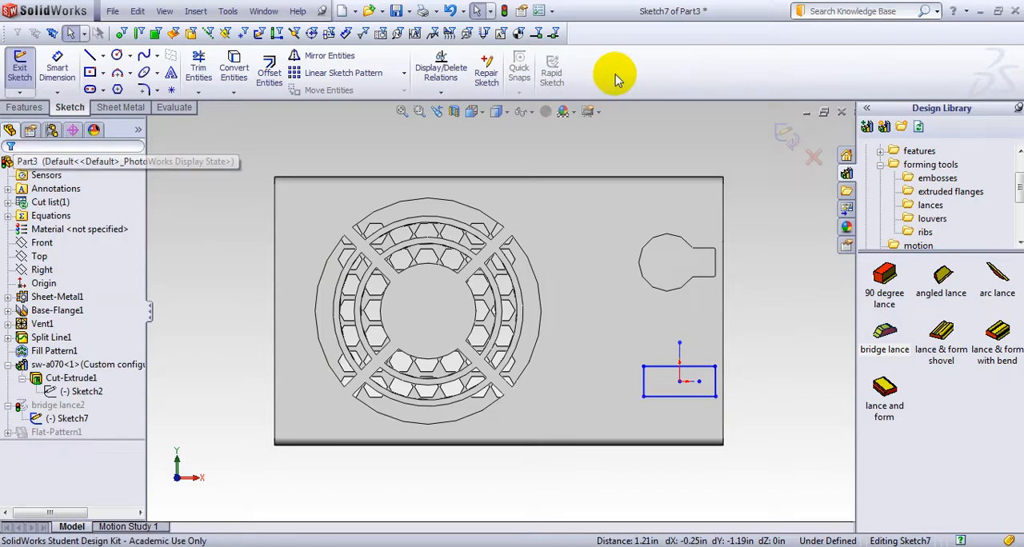
pyautogui.click(785, 137)
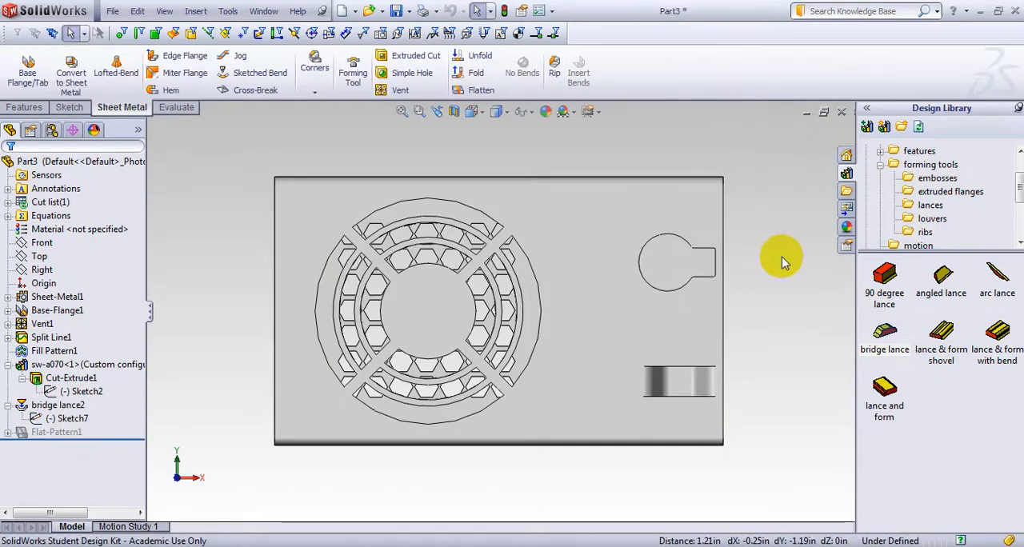
pyautogui.moveTo(784, 259)
pyautogui.mouseDown(button='middle')
pyautogui.moveTo(737, 258)
pyautogui.moveTo(686, 293)
pyautogui.moveTo(656, 283)
pyautogui.moveTo(703, 296)
pyautogui.mouseUp(button='middle')
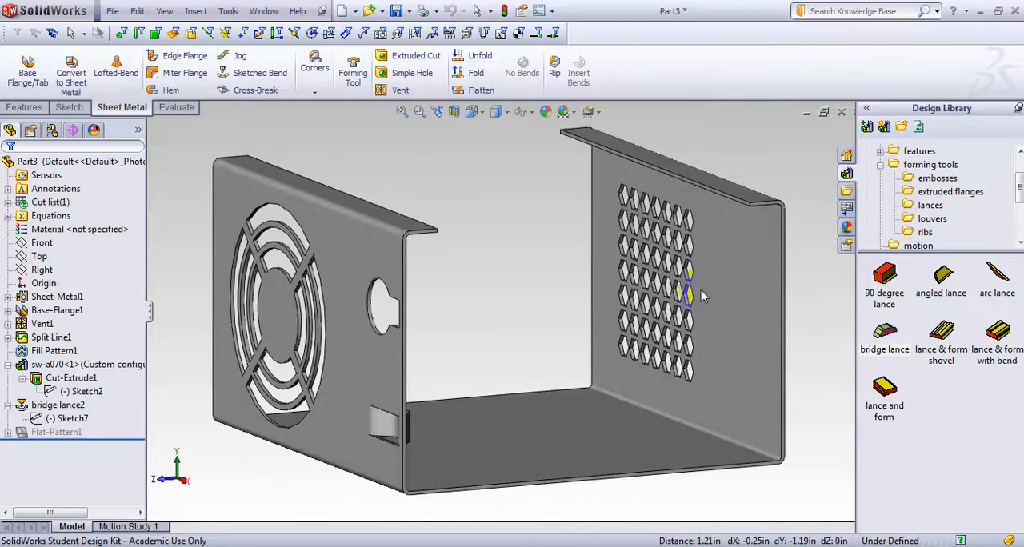
# Mirror the bridge lance and the sw-a070 library cutout about the Front plane onto the hexagonal-vent wall
pyautogui.click(92, 393)
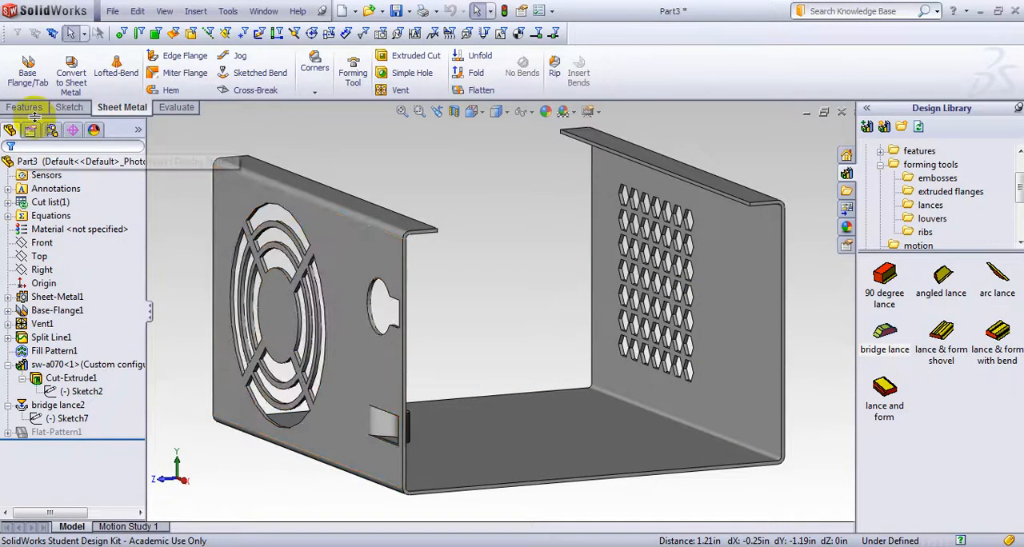
pyautogui.click(11, 111)
pyautogui.click(512, 90)
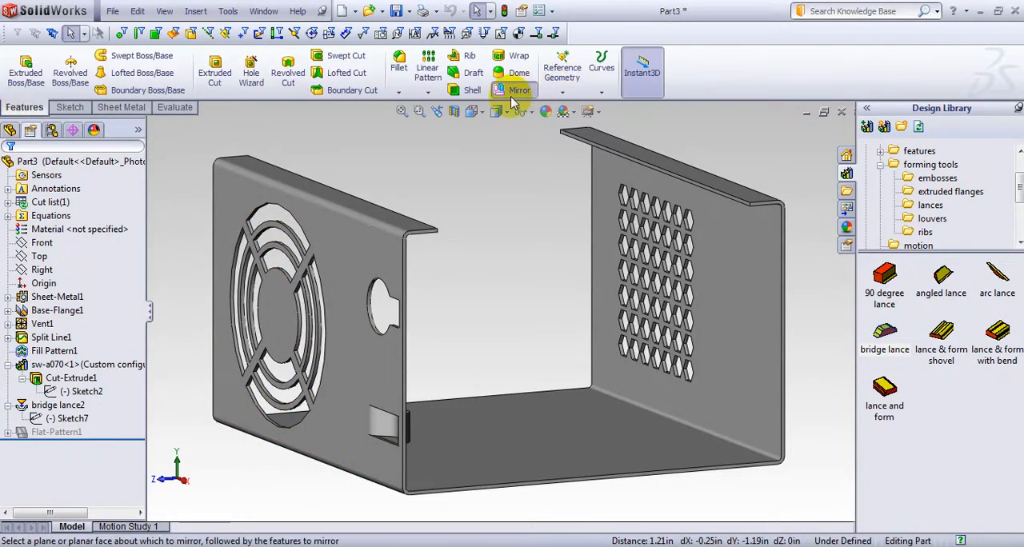
pyautogui.click(151, 126)
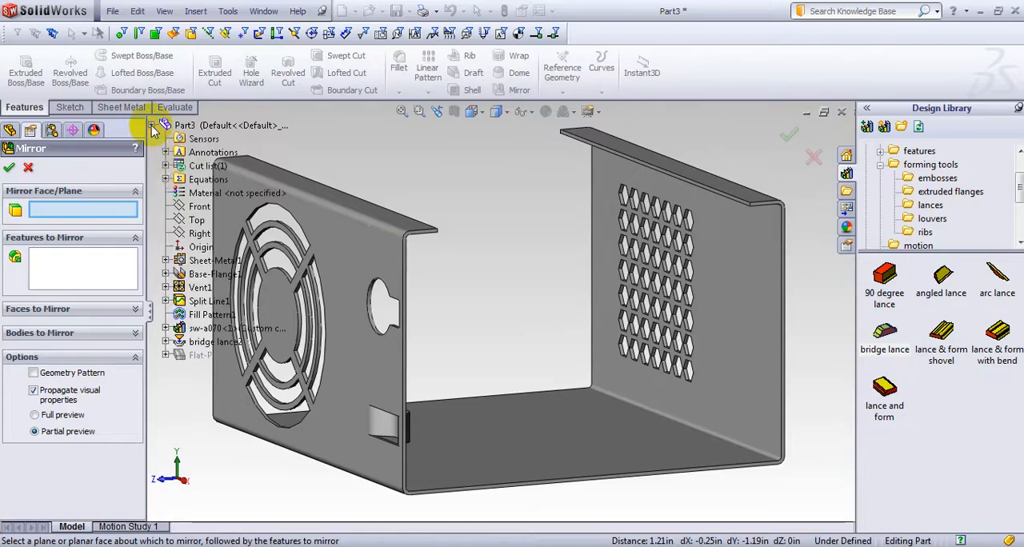
pyautogui.click(199, 207)
pyautogui.moveTo(485, 171); pyautogui.dragTo(460, 181, button='middle')
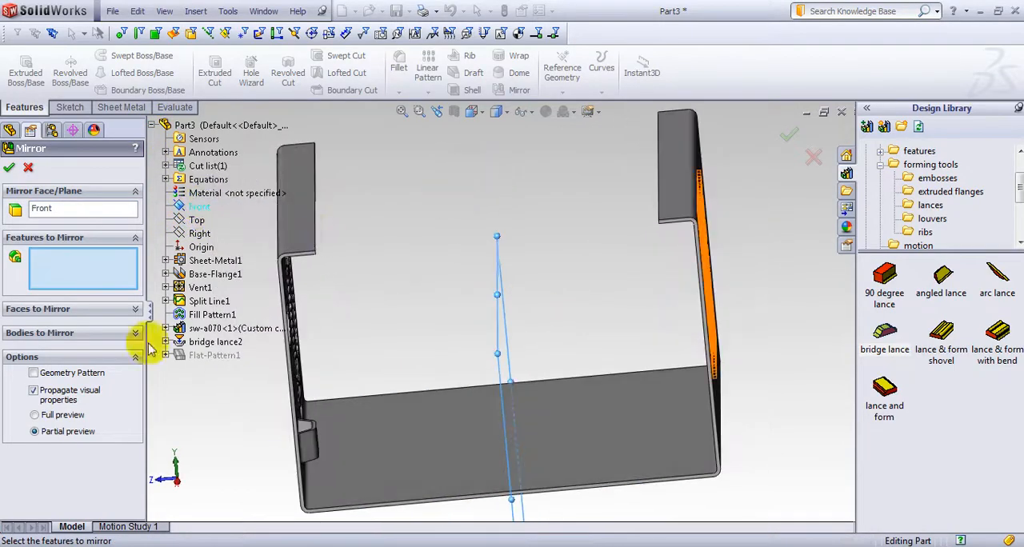
pyautogui.click(231, 346)
pyautogui.moveTo(217, 411); pyautogui.dragTo(221, 316, button='middle')
pyautogui.click(218, 329)
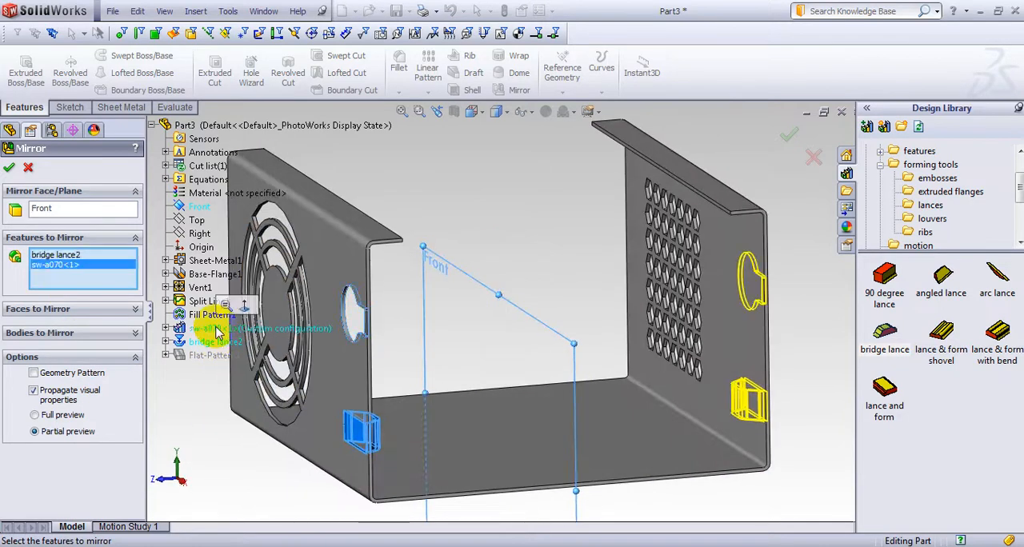
pyautogui.click(11, 168)
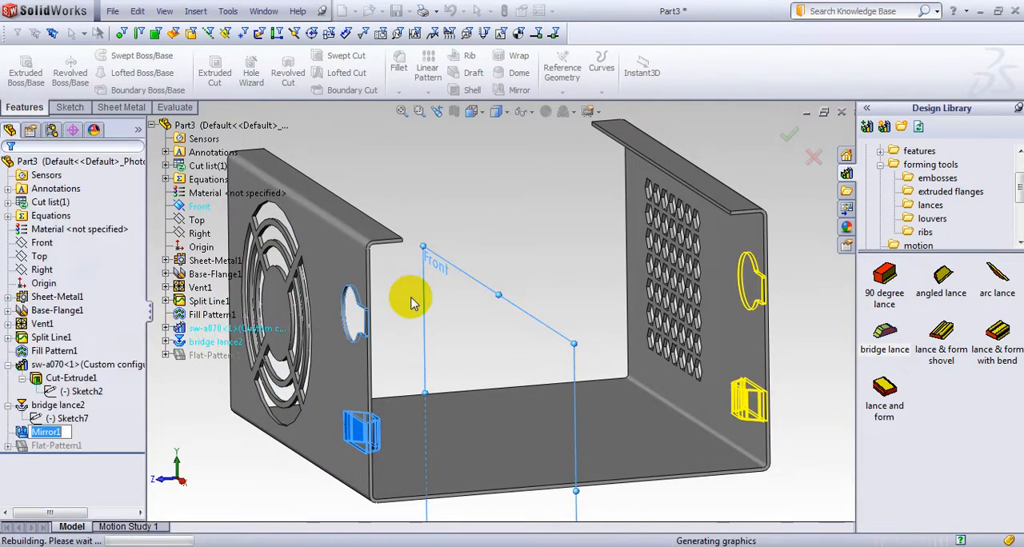
pyautogui.moveTo(761, 331)
pyautogui.mouseDown(button='middle')
pyautogui.moveTo(678, 328)
pyautogui.moveTo(858, 350)
pyautogui.moveTo(816, 344)
pyautogui.moveTo(837, 336)
pyautogui.moveTo(764, 332)
pyautogui.moveTo(828, 320)
pyautogui.moveTo(777, 336)
pyautogui.mouseUp(button='middle')
pyautogui.scroll(1, 758, 369)
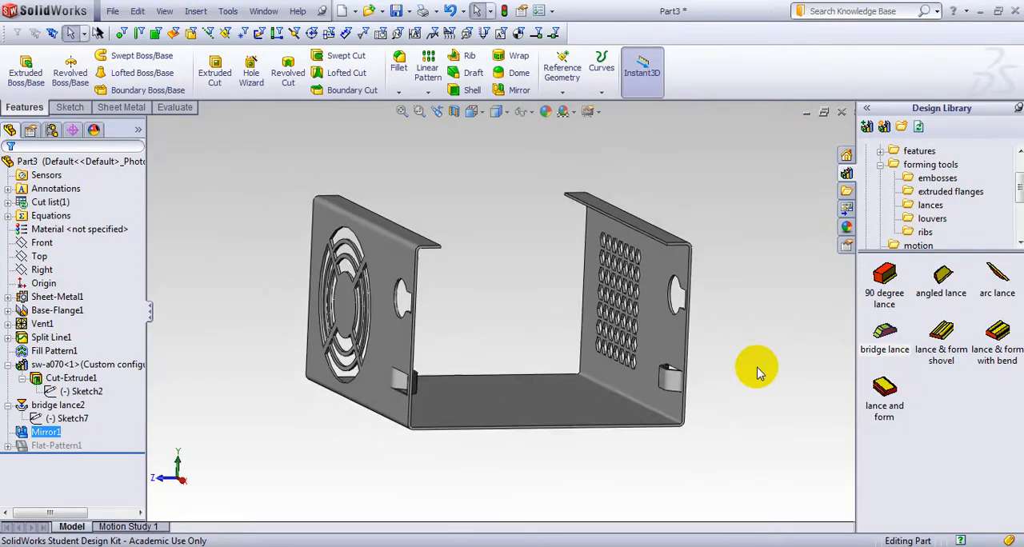
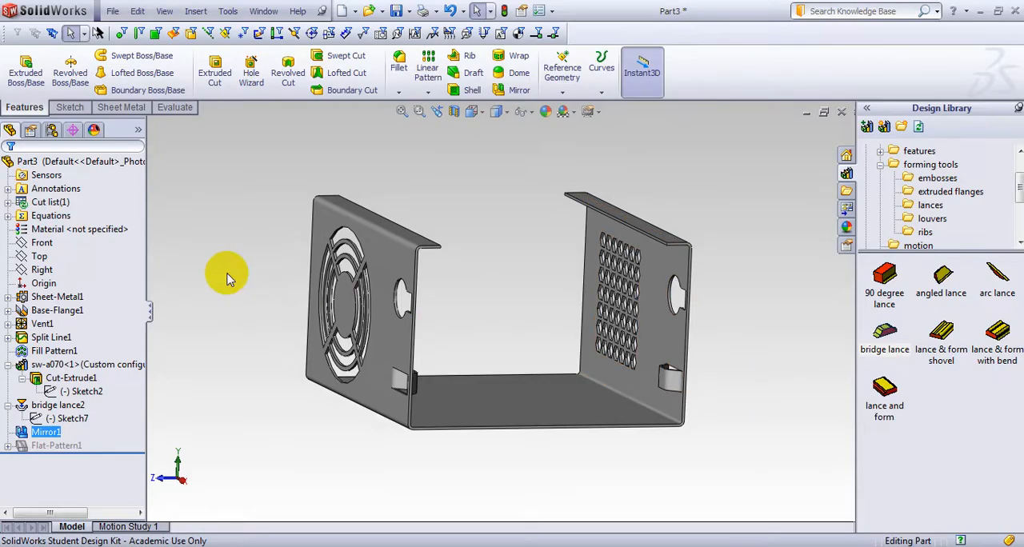
# Start an edge flange on the front vertical edge of the hexagonal-vent wall
pyautogui.click(118, 107)
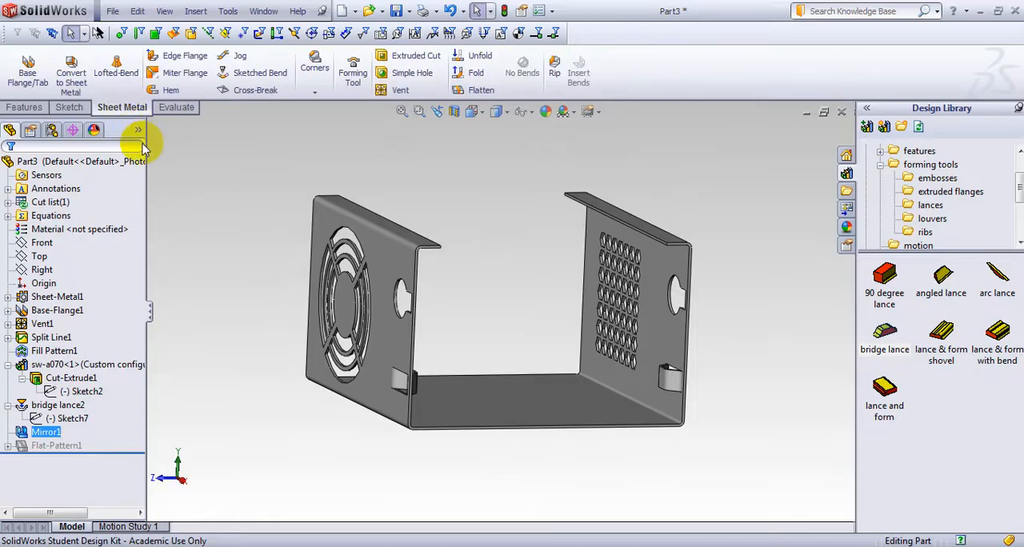
pyautogui.click(187, 63)
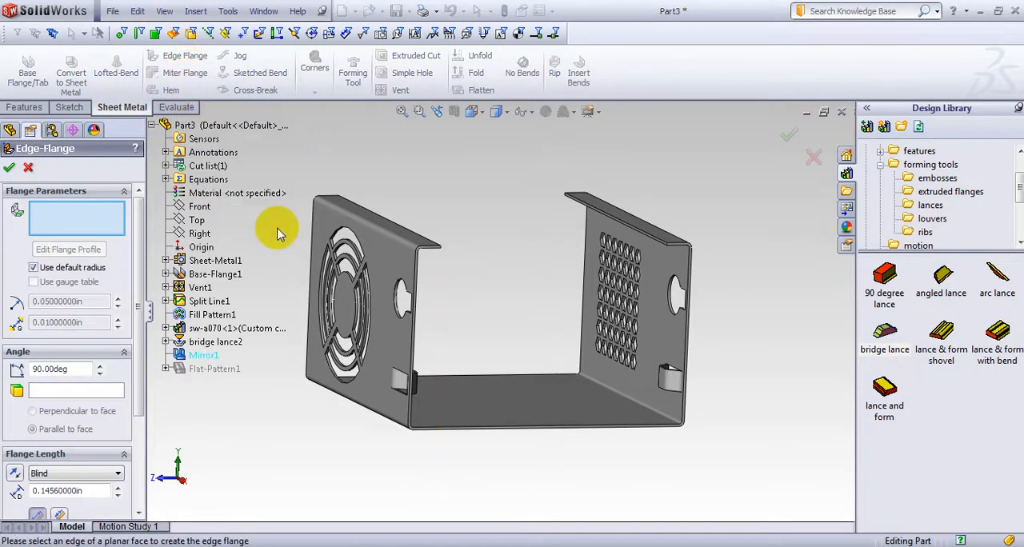
pyautogui.moveTo(378, 180); pyautogui.dragTo(428, 178, button='middle')
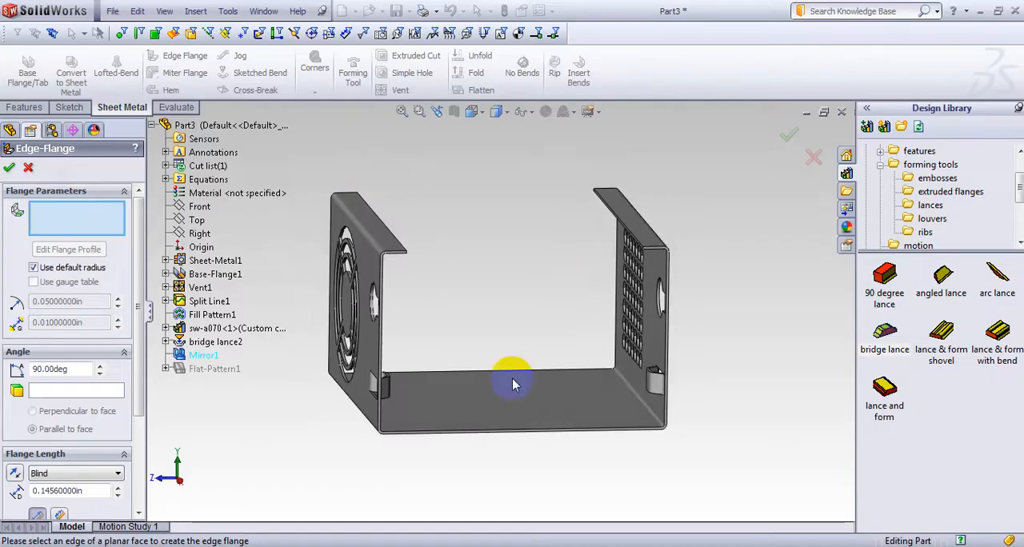
pyautogui.moveTo(540, 432)
pyautogui.mouseDown(button='middle')
pyautogui.moveTo(572, 412)
pyautogui.moveTo(558, 439)
pyautogui.mouseUp(button='middle')
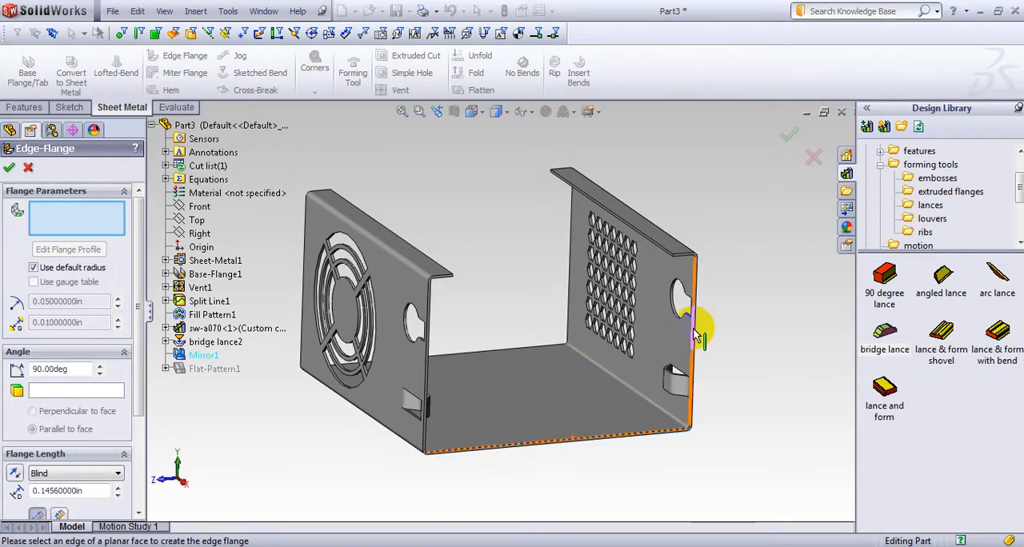
pyautogui.scroll(-5, 698, 336)
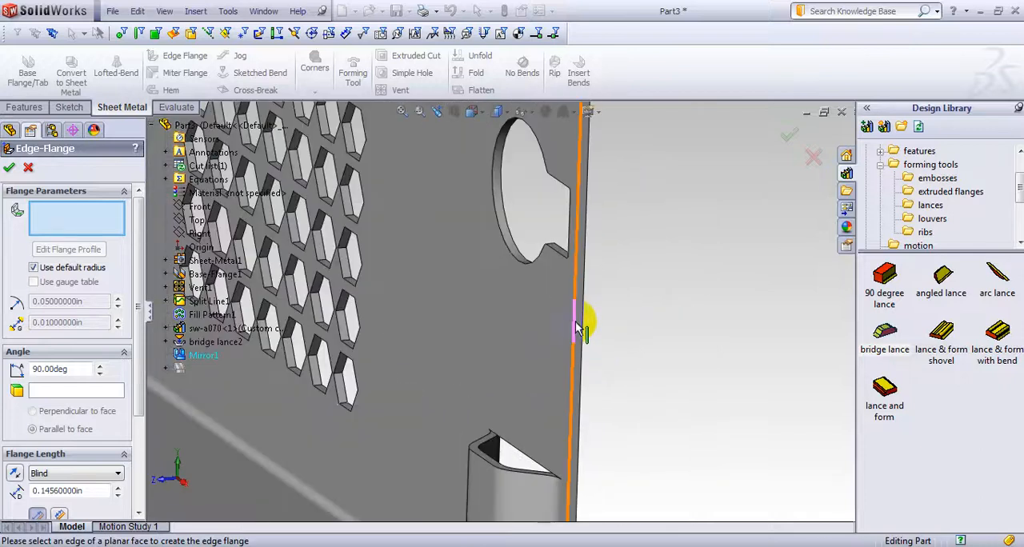
pyautogui.click(578, 328)
pyautogui.scroll(5, 702, 329)
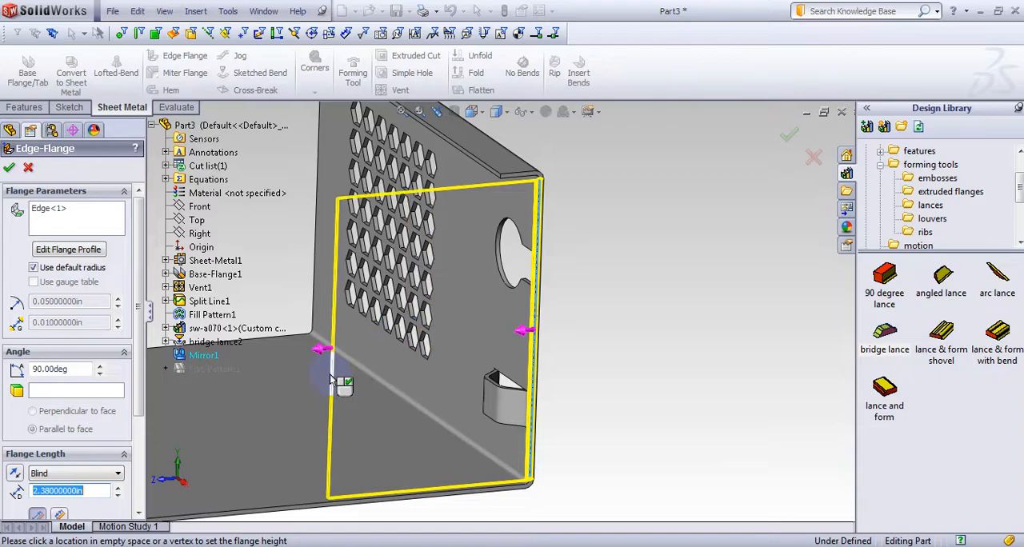
# Set the flange length to Up To Vertex, ending at the lower front corner of the wall's top lip
pyautogui.scroll(-2, 131, 388)
pyautogui.click(116, 427)
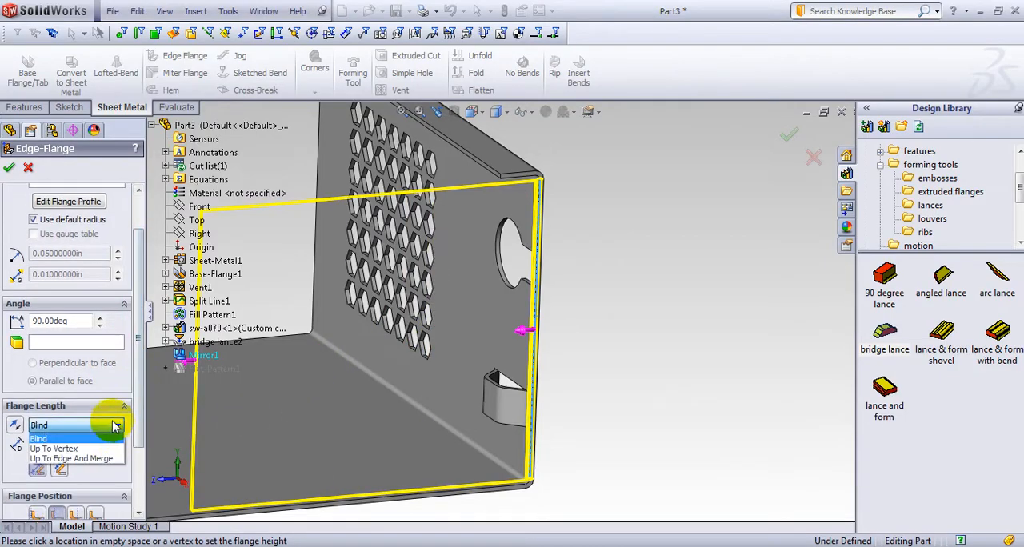
pyautogui.click(73, 451)
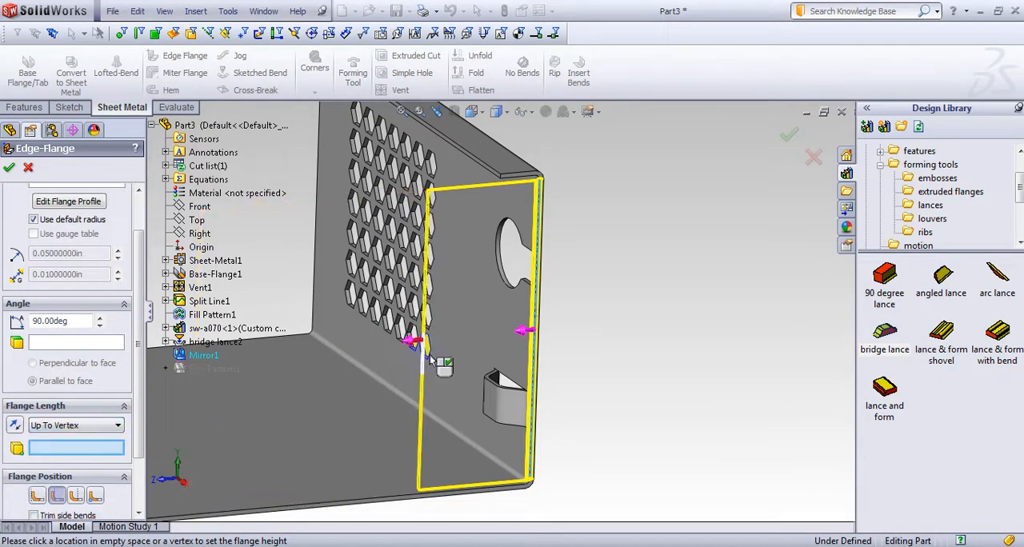
pyautogui.scroll(-3, 506, 200)
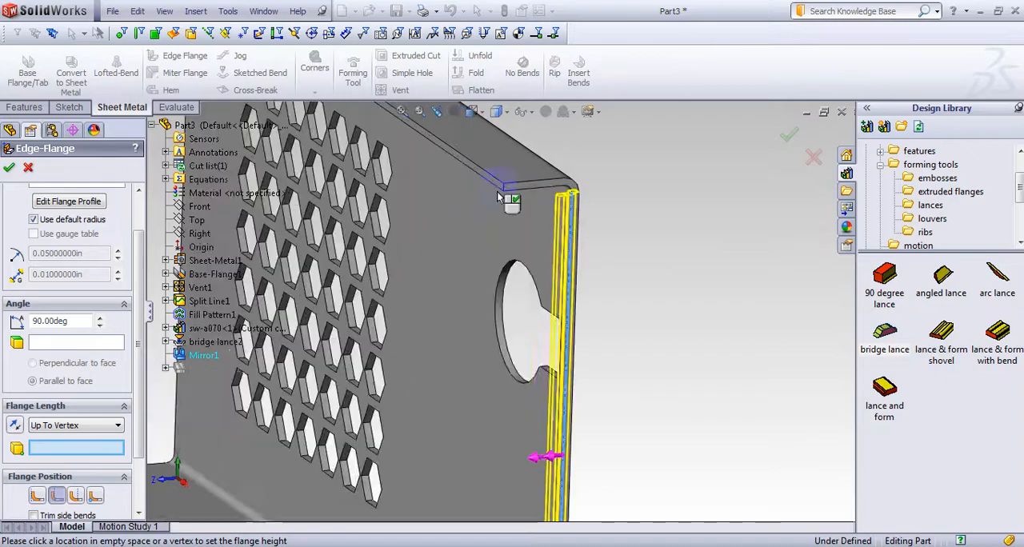
pyautogui.scroll(-3, 506, 199)
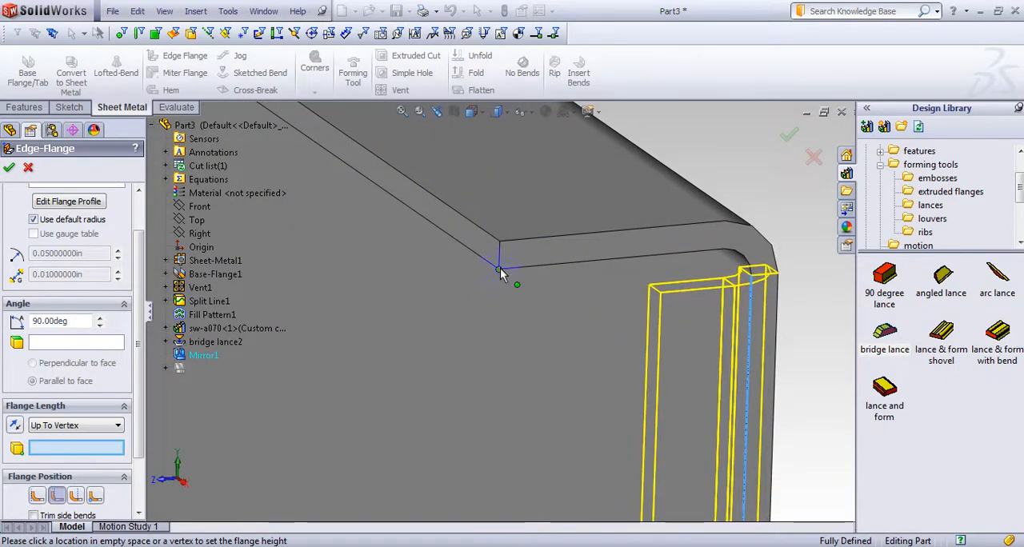
pyautogui.click(500, 272)
pyautogui.scroll(5, 500, 276)
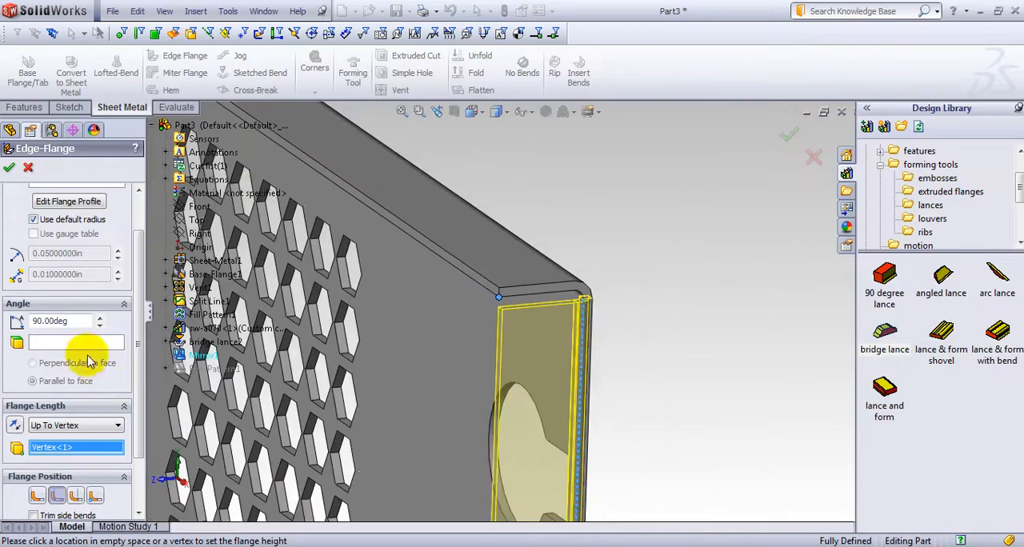
# Compare the flange position options on the model and set the position to Bend Outside
pyautogui.scroll(-2, 134, 350)
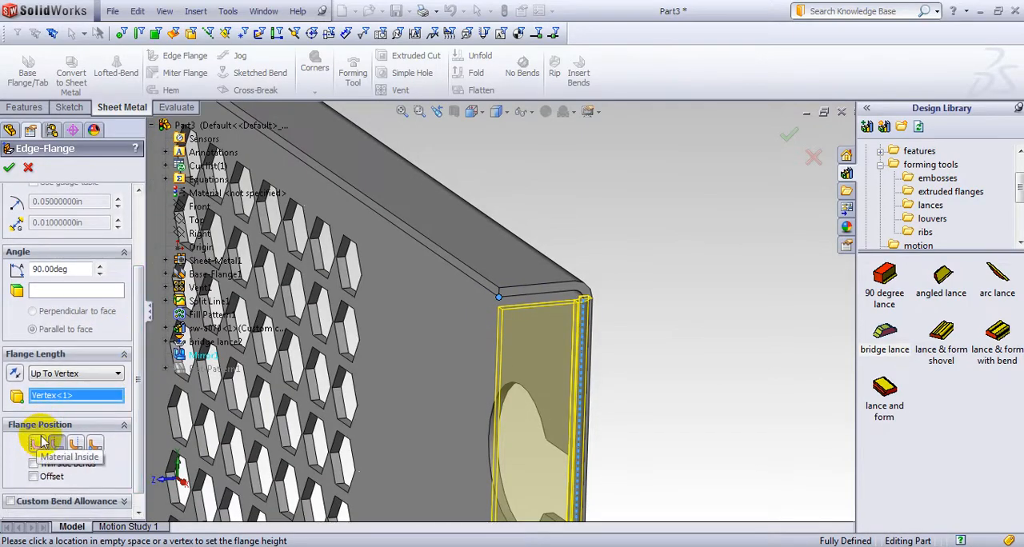
pyautogui.moveTo(660, 372); pyautogui.dragTo(609, 340, button='middle')
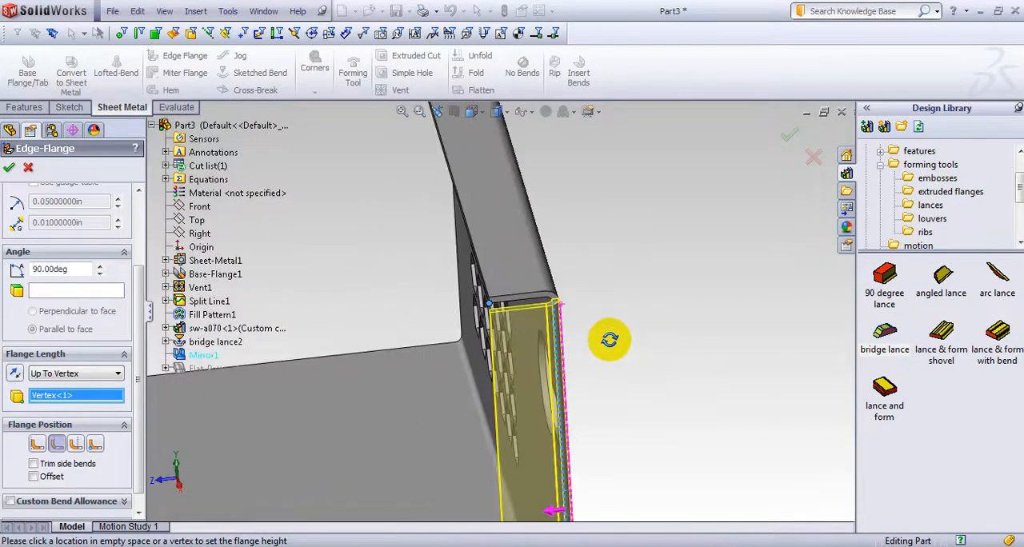
pyautogui.scroll(-1, 50, 460)
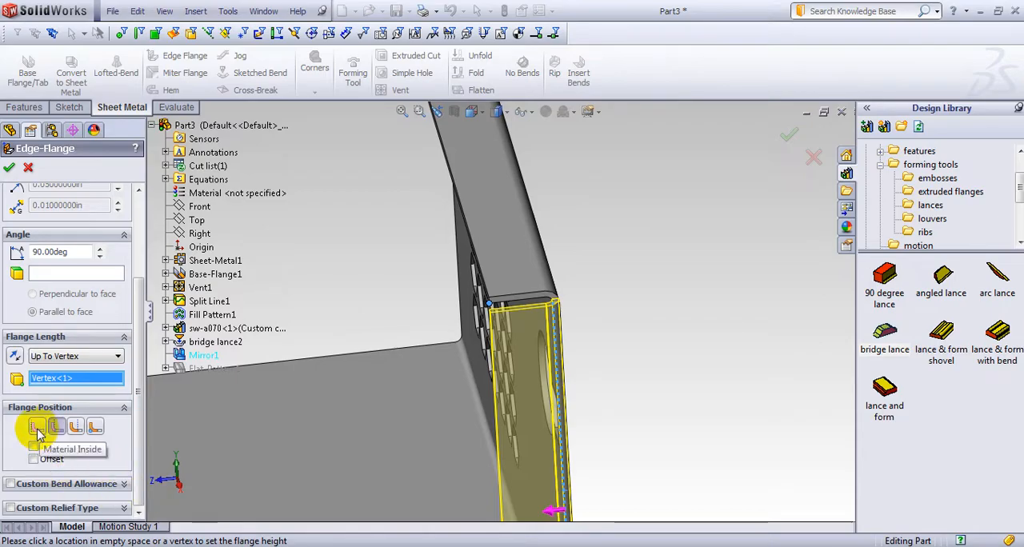
pyautogui.click(36, 428)
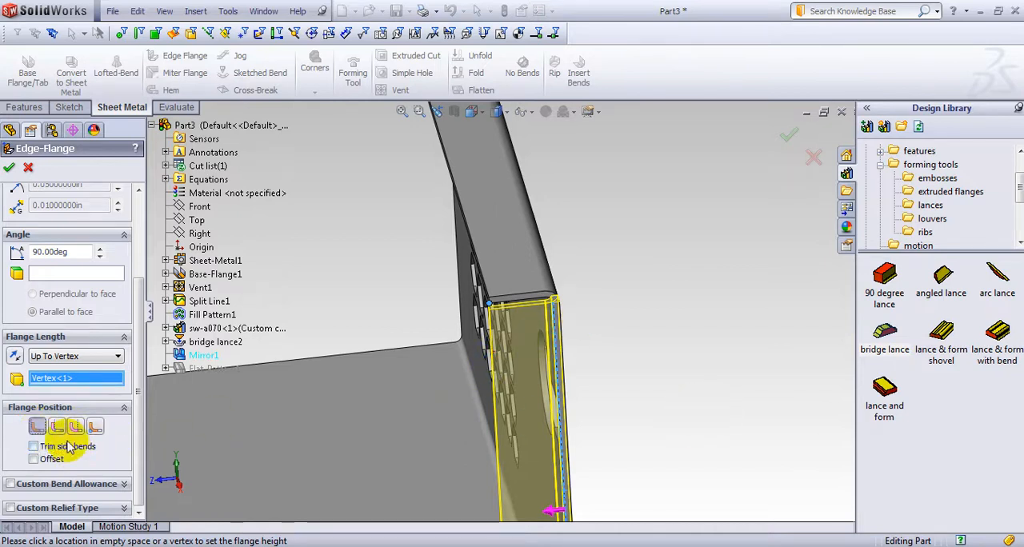
pyautogui.moveTo(657, 373); pyautogui.dragTo(632, 400, button='middle')
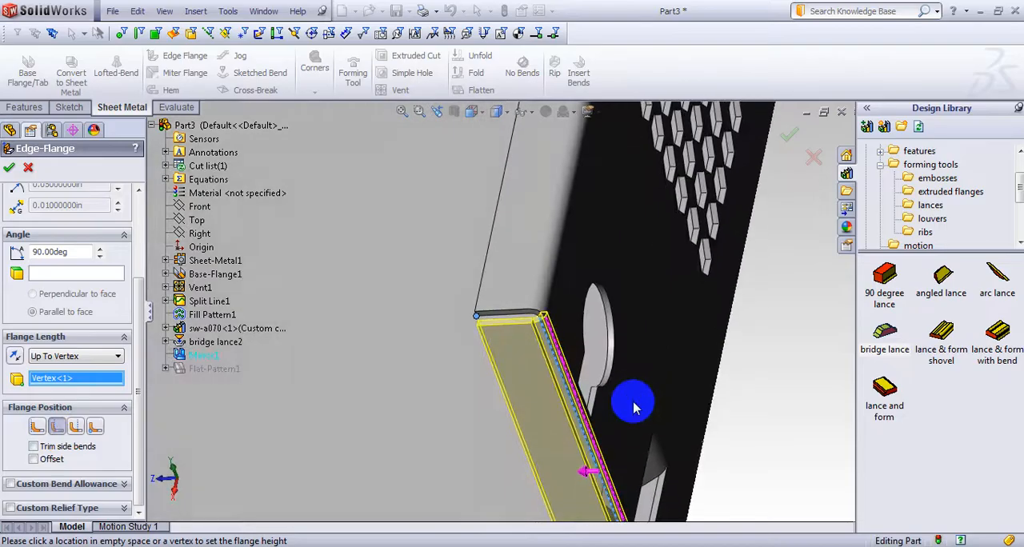
pyautogui.click(76, 429)
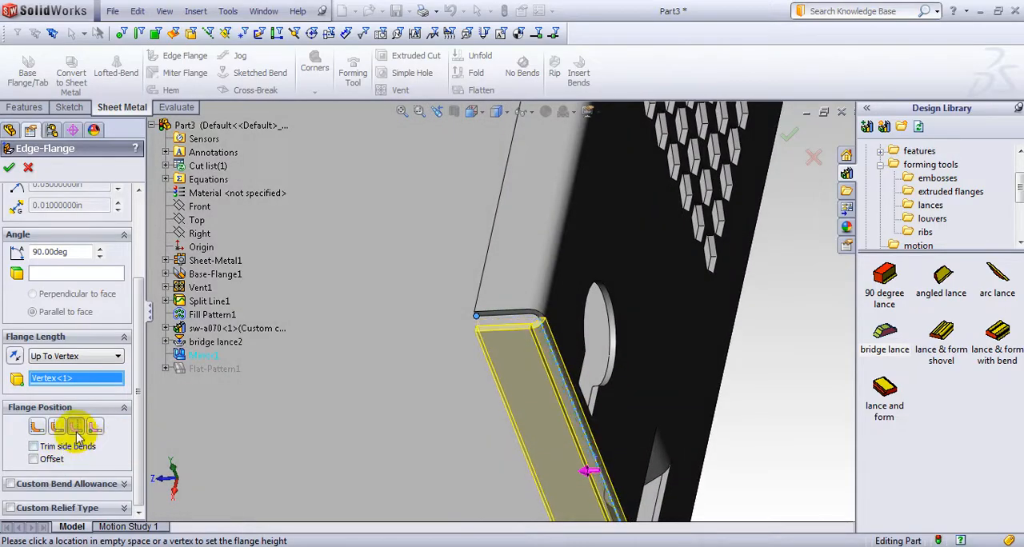
pyautogui.click(96, 430)
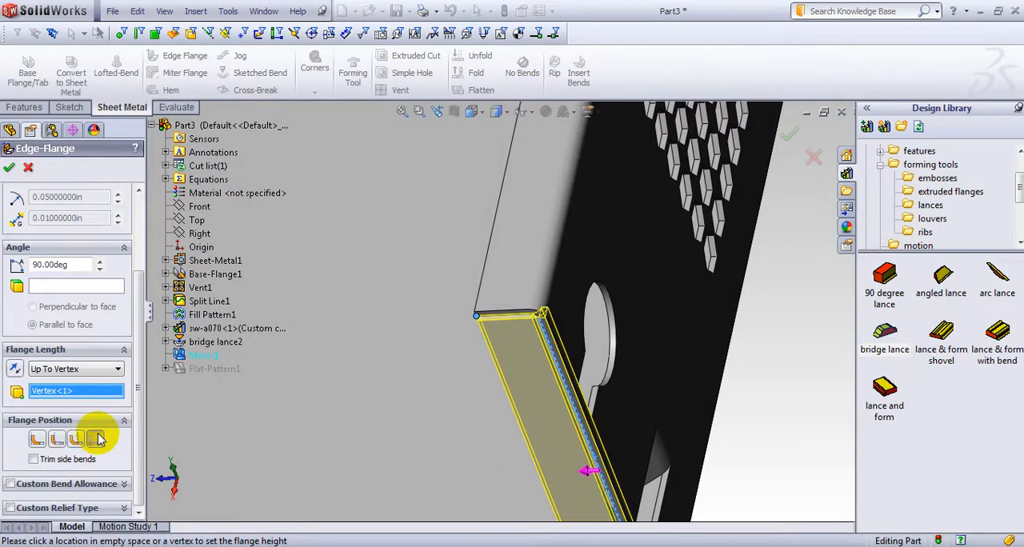
pyautogui.click(79, 439)
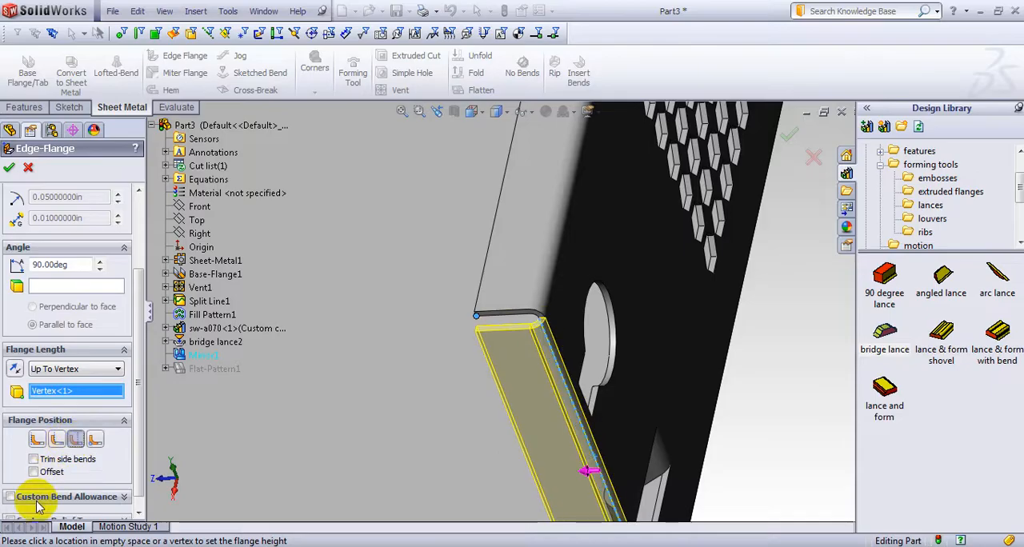
pyautogui.click(34, 474)
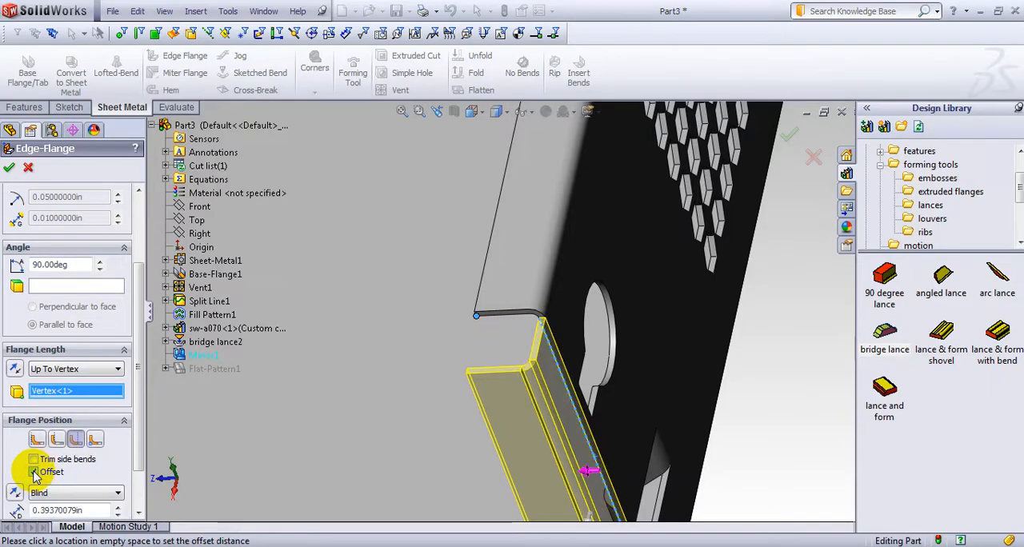
pyautogui.moveTo(614, 393); pyautogui.dragTo(304, 449, button='middle')
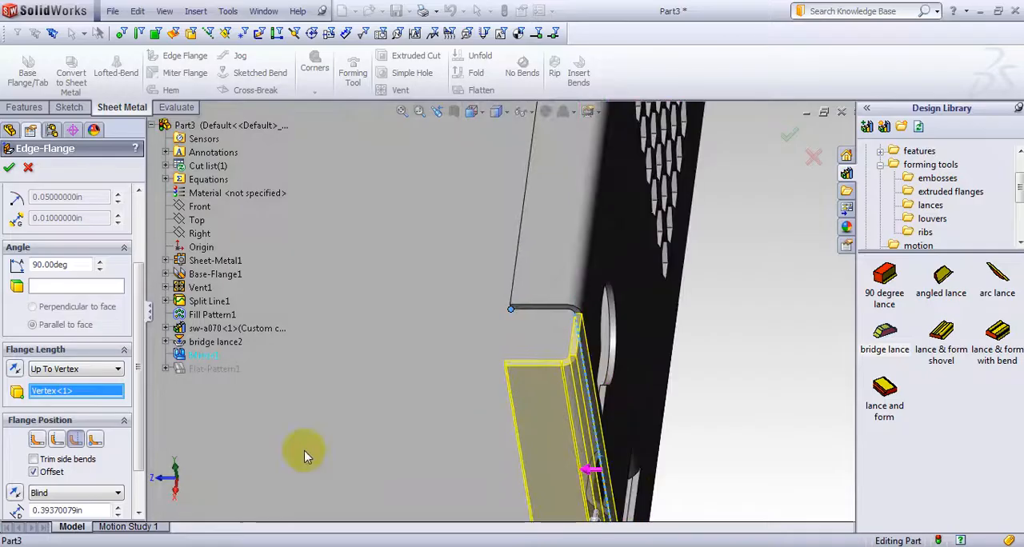
pyautogui.click(34, 473)
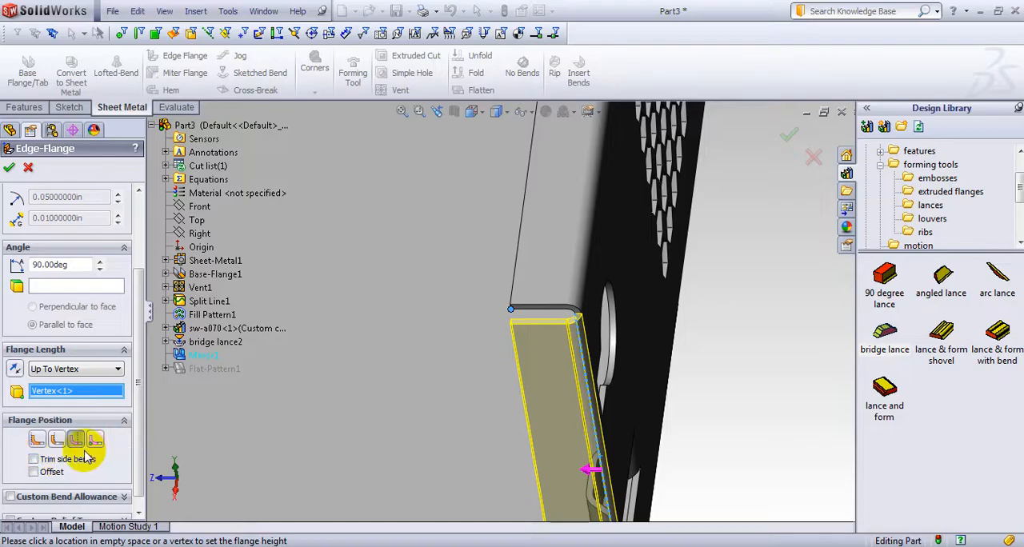
# Finish the 90-degree edge flange on the hexagonal-vent wall
pyautogui.scroll(4, 331, 395)
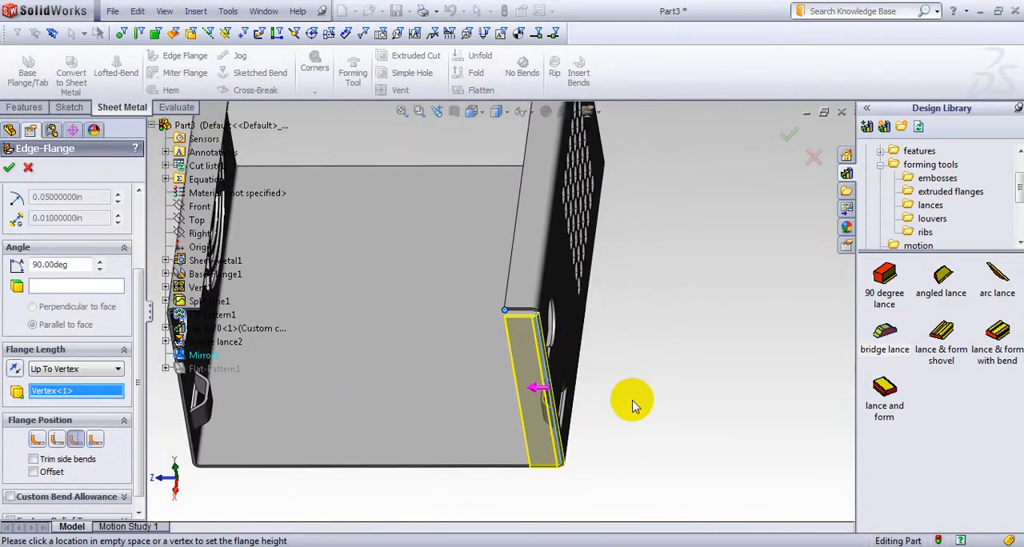
pyautogui.moveTo(632, 400); pyautogui.dragTo(640, 354, button='middle')
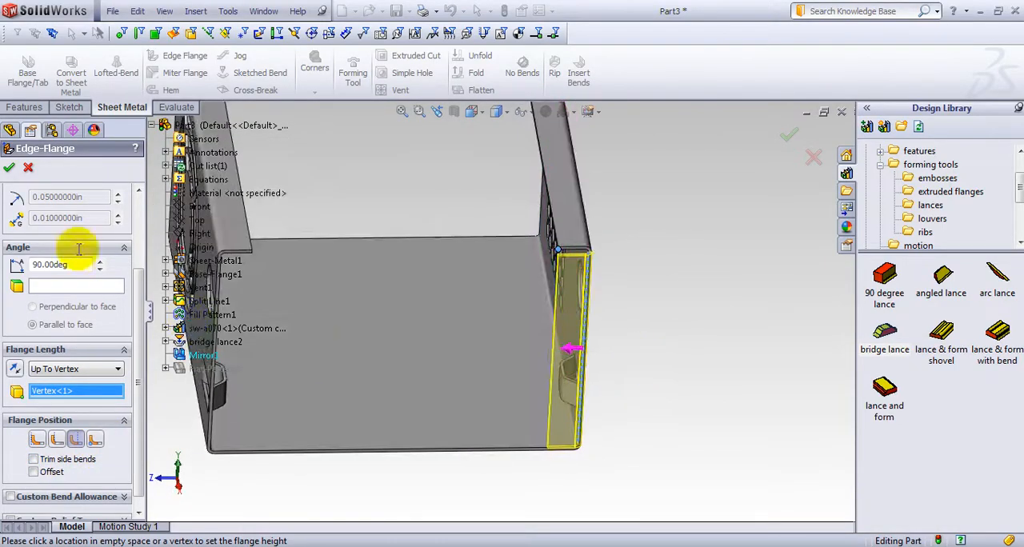
pyautogui.click(10, 169)
# Start a second edge flange on the front vertical edge of the circular-vent wall
pyautogui.moveTo(640, 283); pyautogui.dragTo(264, 453, button='middle')
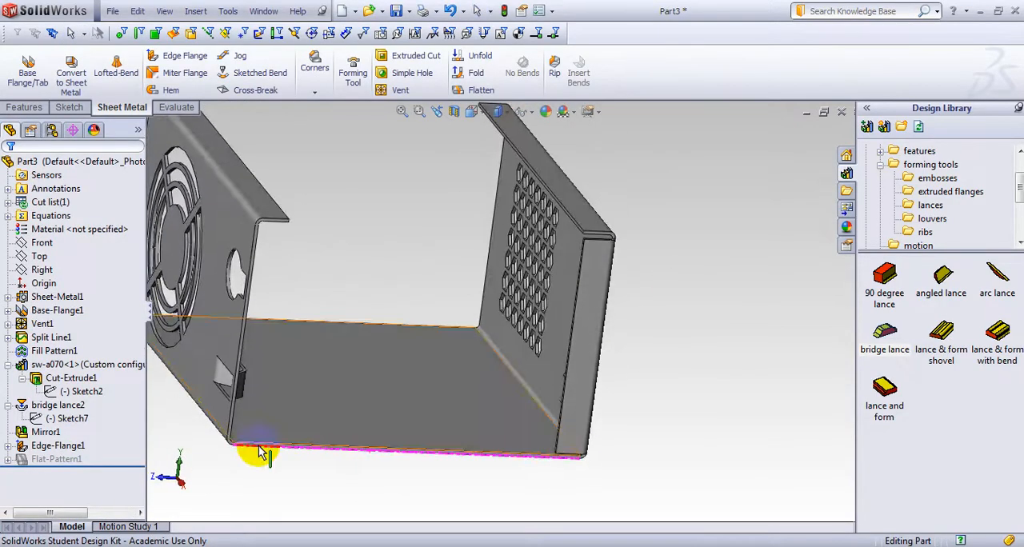
pyautogui.moveTo(153, 407); pyautogui.dragTo(134, 387, button='middle')
pyautogui.scroll(2, 365, 257)
pyautogui.moveTo(366, 257); pyautogui.dragTo(345, 257, button='middle')
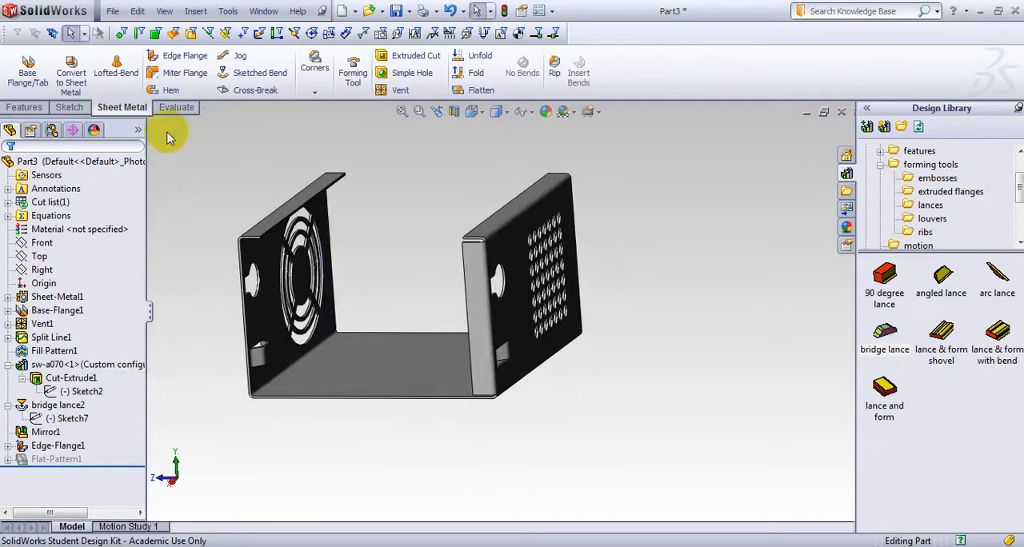
pyautogui.click(192, 58)
pyautogui.scroll(-5, 240, 256)
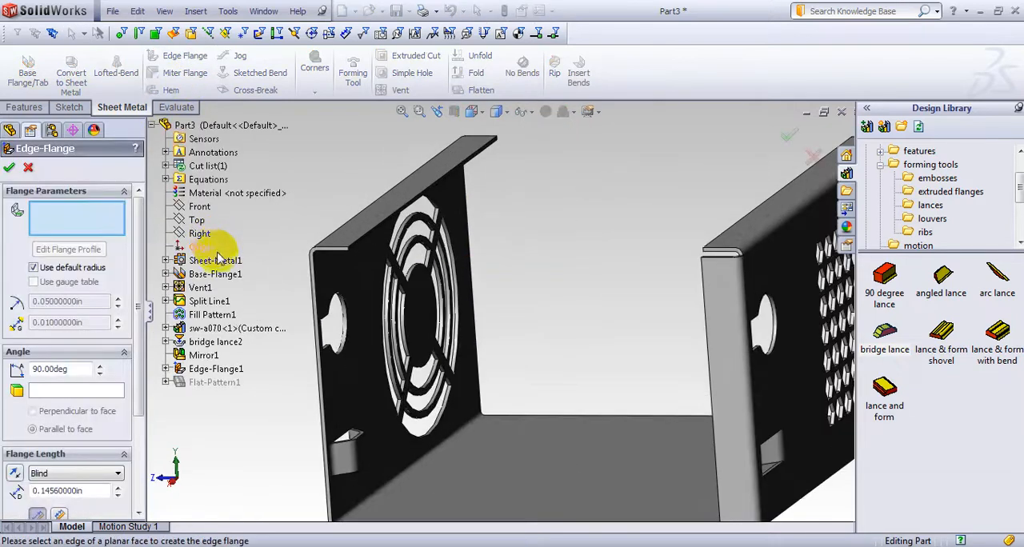
pyautogui.click(393, 340)
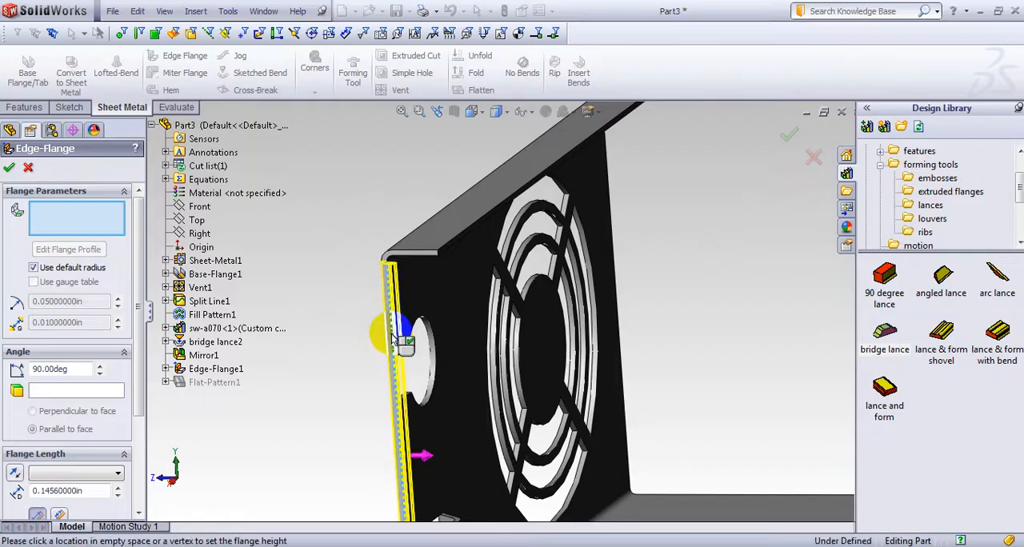
# Set the second flange's length to Up To Vertex at the front corner of the circular-vent wall's top lip, and finish the flange
pyautogui.moveTo(140, 398); pyautogui.dragTo(144, 457)
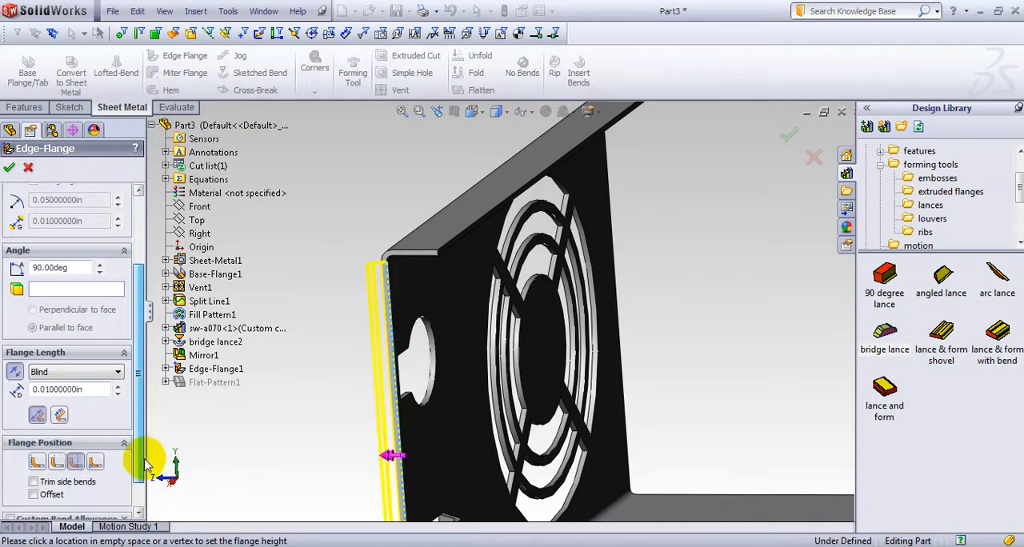
pyautogui.click(118, 372)
pyautogui.click(83, 396)
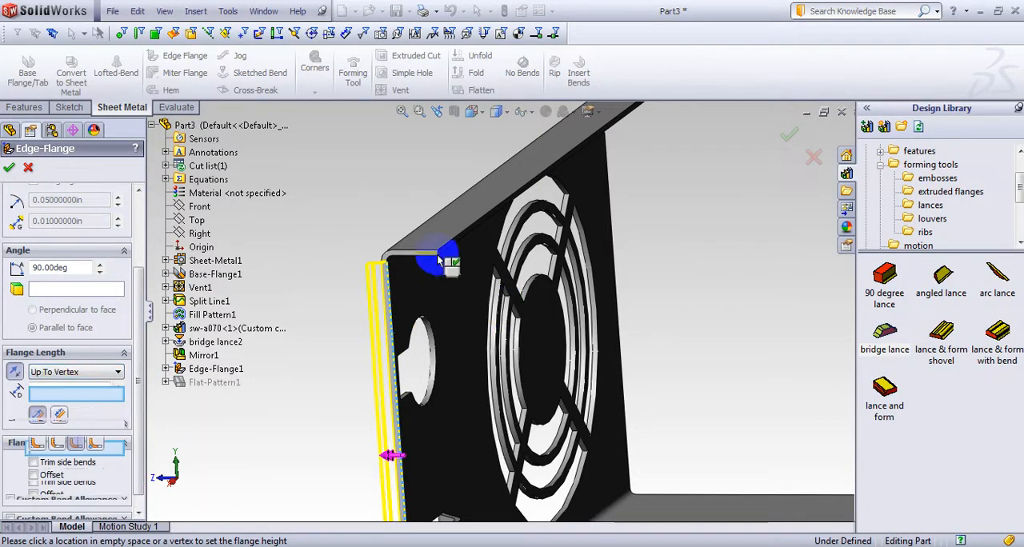
pyautogui.scroll(-2, 442, 260)
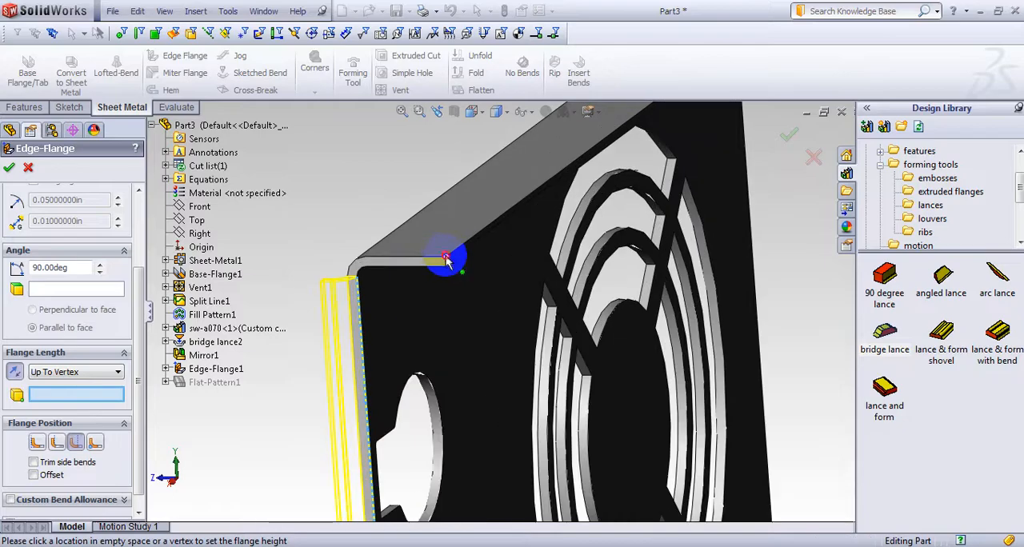
pyautogui.click(446, 259)
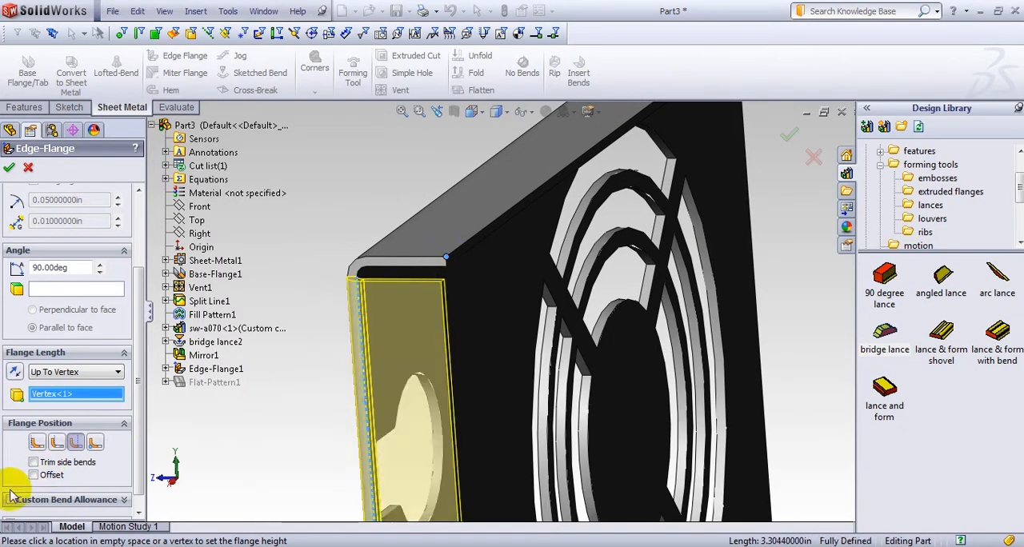
pyautogui.click(10, 168)
pyautogui.scroll(5, 496, 408)
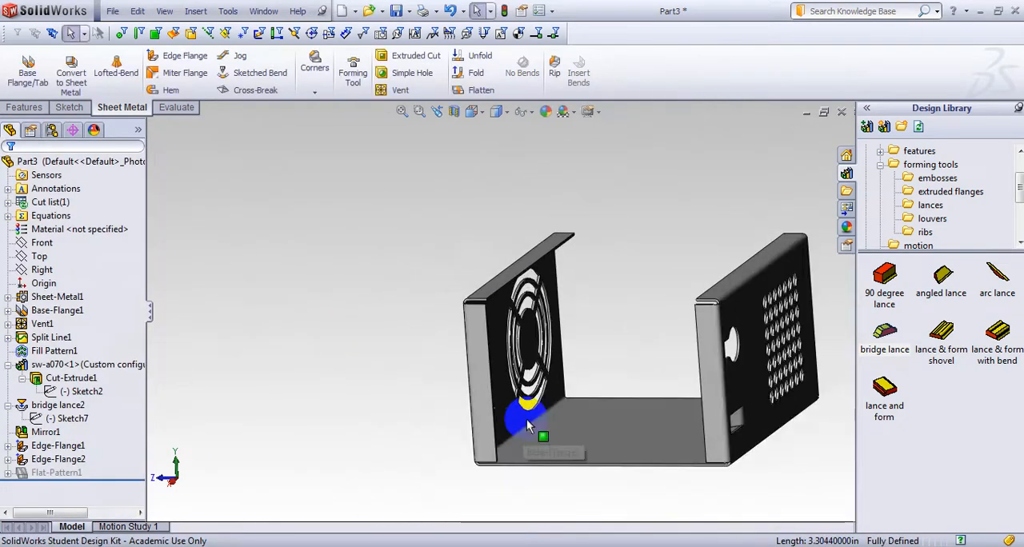
pyautogui.moveTo(594, 499)
pyautogui.mouseDown(button='middle')
pyautogui.moveTo(622, 466)
pyautogui.moveTo(593, 492)
pyautogui.mouseUp(button='middle')
pyautogui.moveTo(400, 416); pyautogui.dragTo(422, 436, button='middle')
pyautogui.scroll(4, 574, 478)
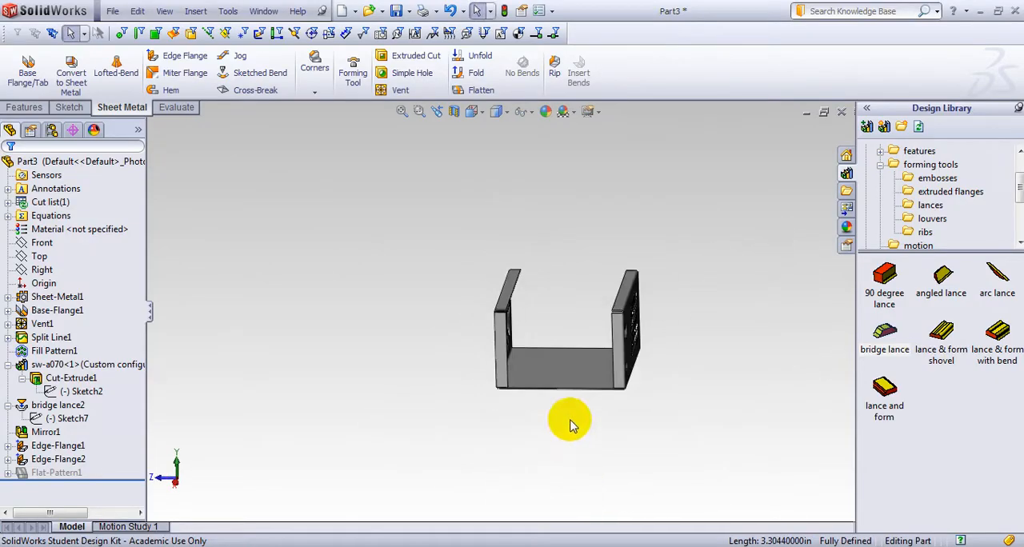
pyautogui.scroll(-5, 578, 352)
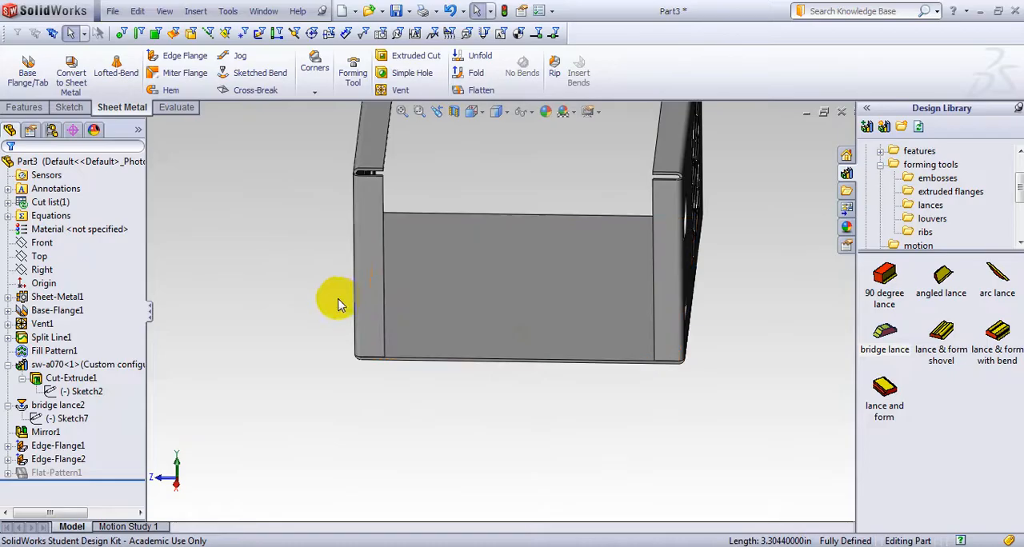
# Start an edge flange on the front edge of the base and set its blind length to 0.4 in
pyautogui.click(196, 60)
pyautogui.scroll(-2, 541, 360)
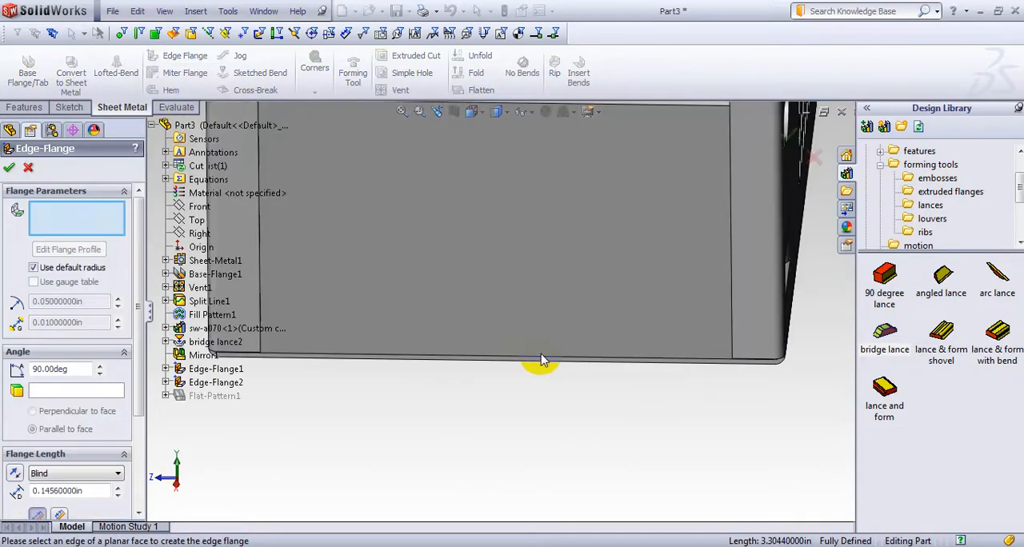
pyautogui.click(541, 362)
pyautogui.moveTo(691, 425); pyautogui.dragTo(582, 378, button='middle')
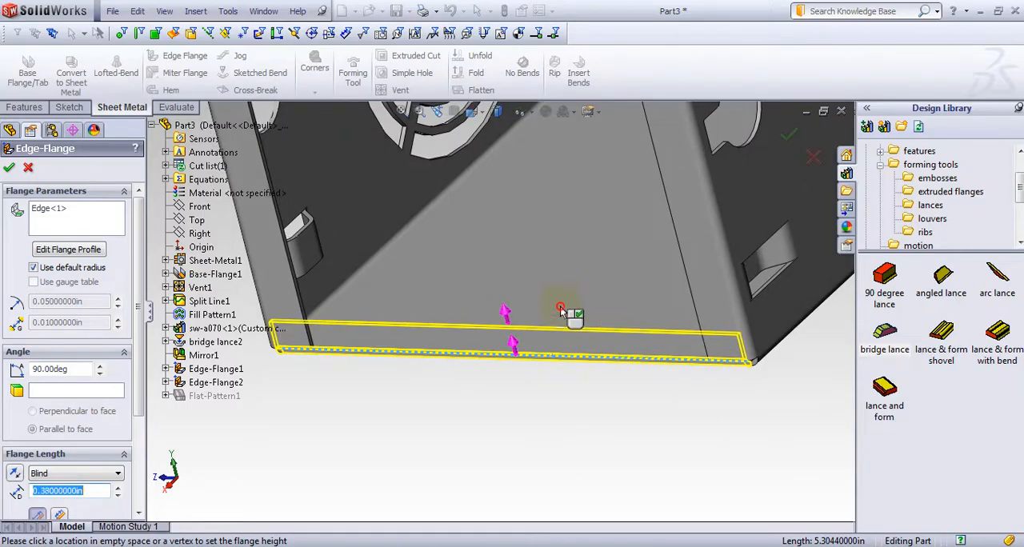
pyautogui.click(549, 312)
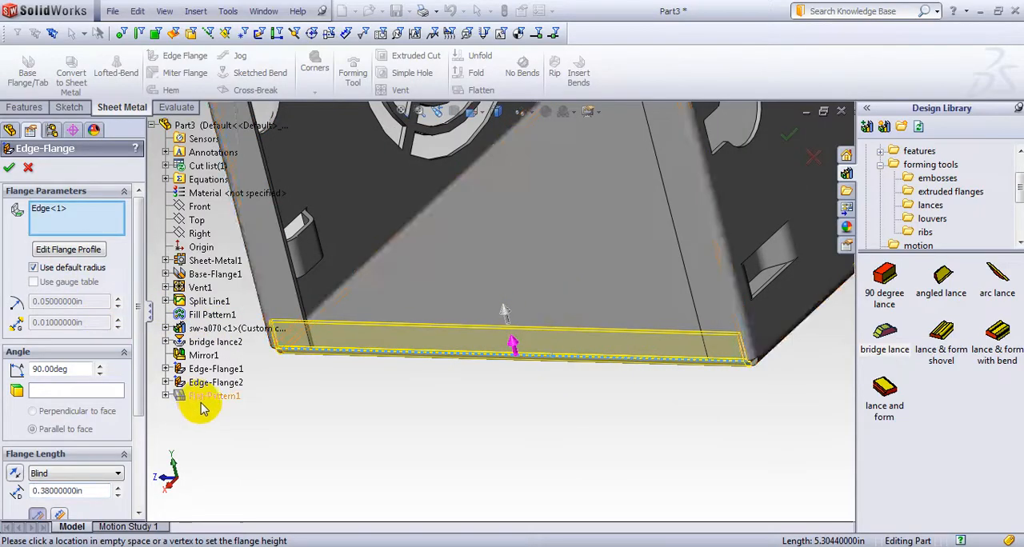
pyautogui.moveTo(202, 406); pyautogui.dragTo(220, 405, button='middle')
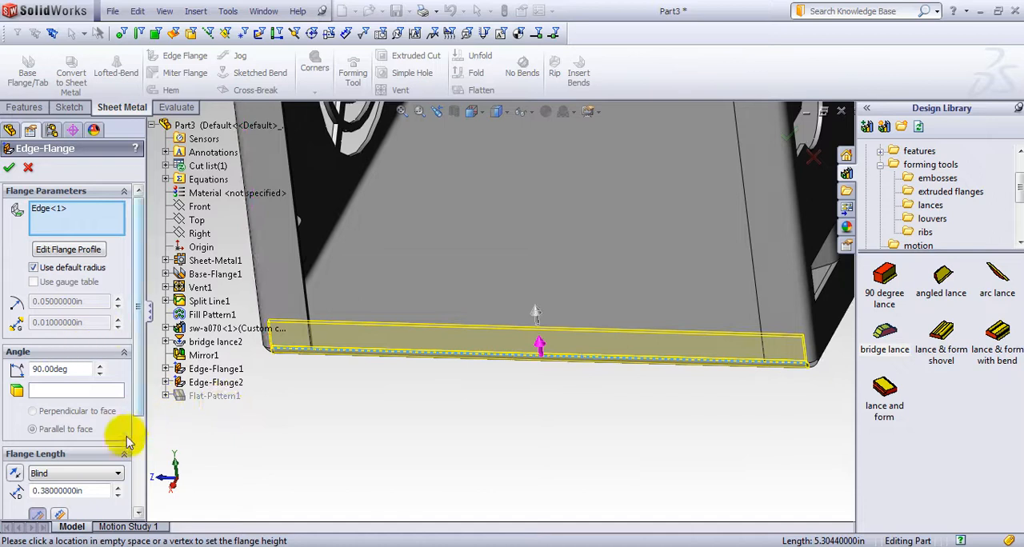
pyautogui.doubleClick(97, 490)
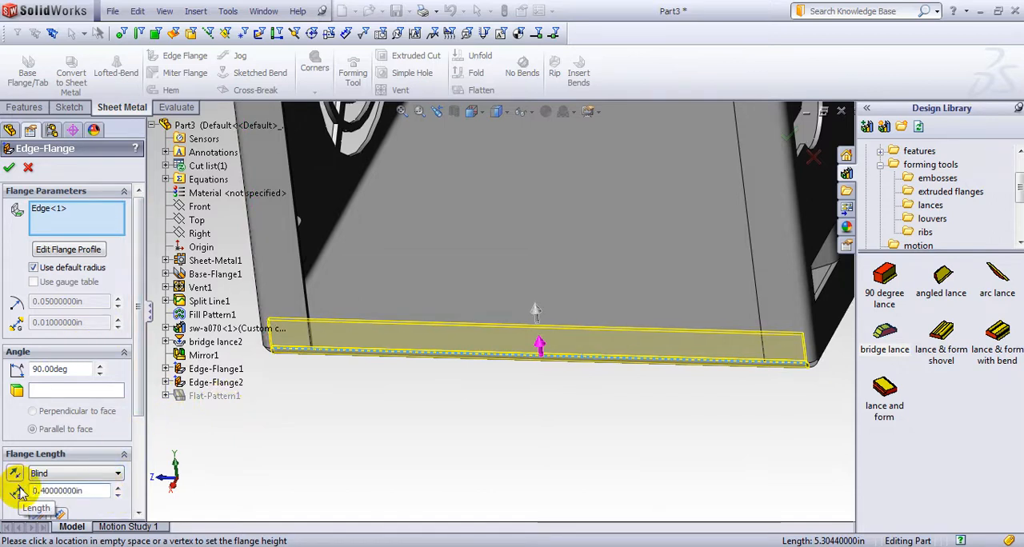
# Set the base flange's position to Material Inside and finish the 90-degree flange
pyautogui.moveTo(138, 353); pyautogui.dragTo(141, 439)
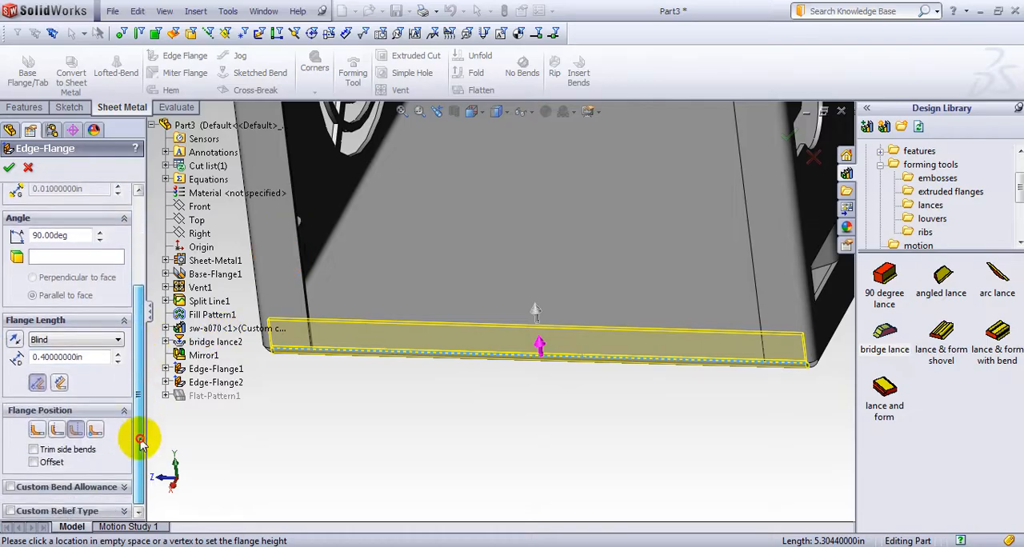
pyautogui.moveTo(393, 464); pyautogui.dragTo(296, 355, button='middle')
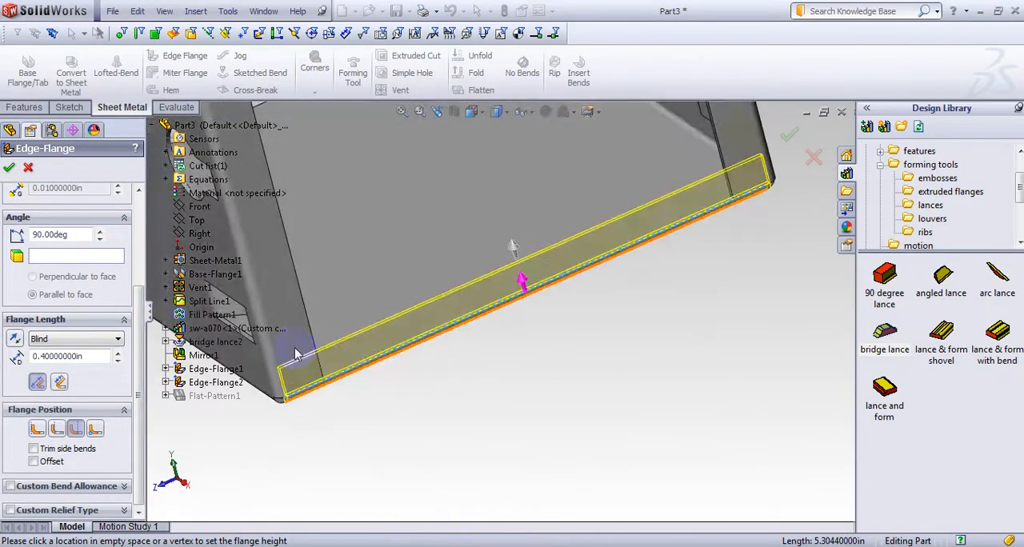
pyautogui.click(36, 430)
pyautogui.moveTo(200, 448); pyautogui.dragTo(196, 409, button='middle')
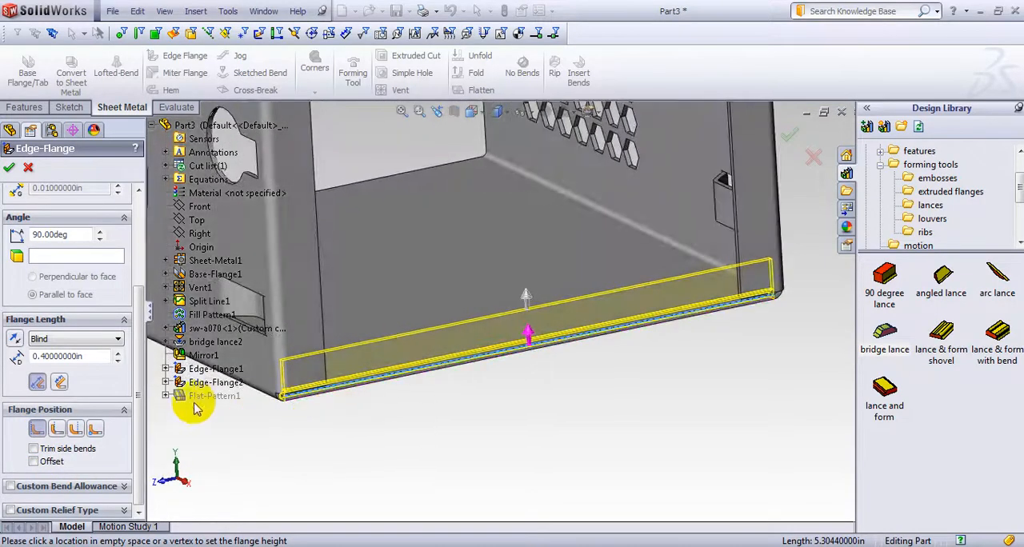
pyautogui.click(8, 166)
# Examine the front corners where the base flange meets the wall flanges, from inside and below
pyautogui.moveTo(430, 406); pyautogui.dragTo(368, 398, button='middle')
pyautogui.moveTo(374, 282); pyautogui.dragTo(372, 260, button='middle')
pyautogui.scroll(-5, 372, 261)
pyautogui.moveTo(340, 451); pyautogui.dragTo(373, 417, button='middle')
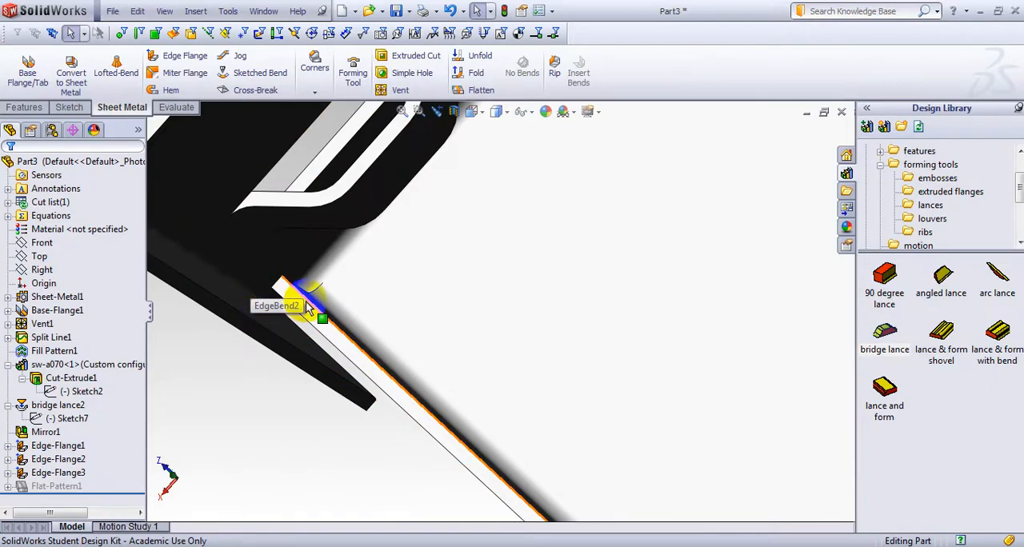
pyautogui.moveTo(346, 408); pyautogui.dragTo(626, 260, button='middle')
pyautogui.scroll(-5, 674, 248)
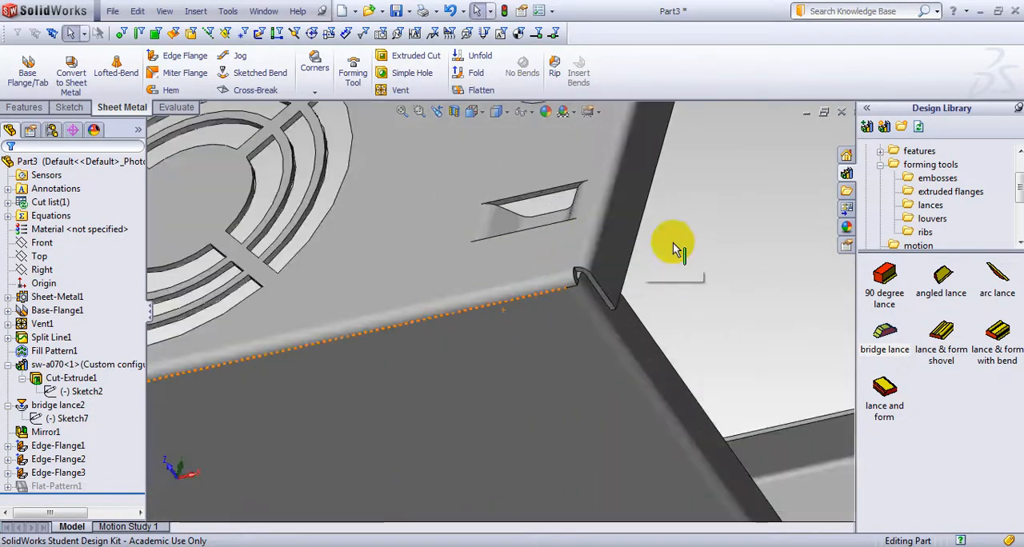
pyautogui.moveTo(681, 238); pyautogui.dragTo(547, 280, button='middle')
pyautogui.scroll(6, 558, 273)
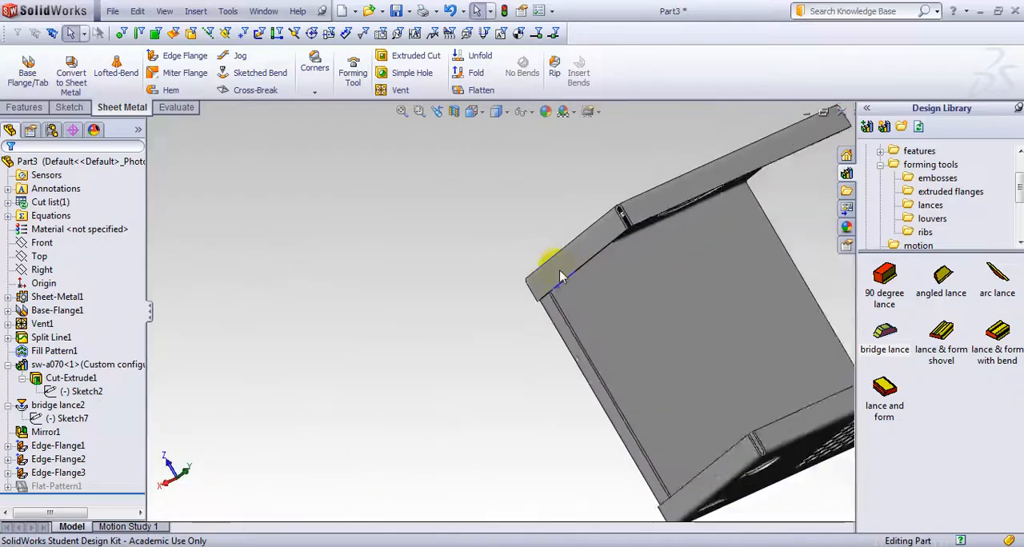
pyautogui.moveTo(679, 369); pyautogui.dragTo(595, 423, button='middle')
pyautogui.moveTo(504, 393); pyautogui.dragTo(394, 350, button='middle')
# Mirror Edge-Flange1, Edge-Flange2 and Edge-Flange3 about the Right plane
pyautogui.click(26, 107)
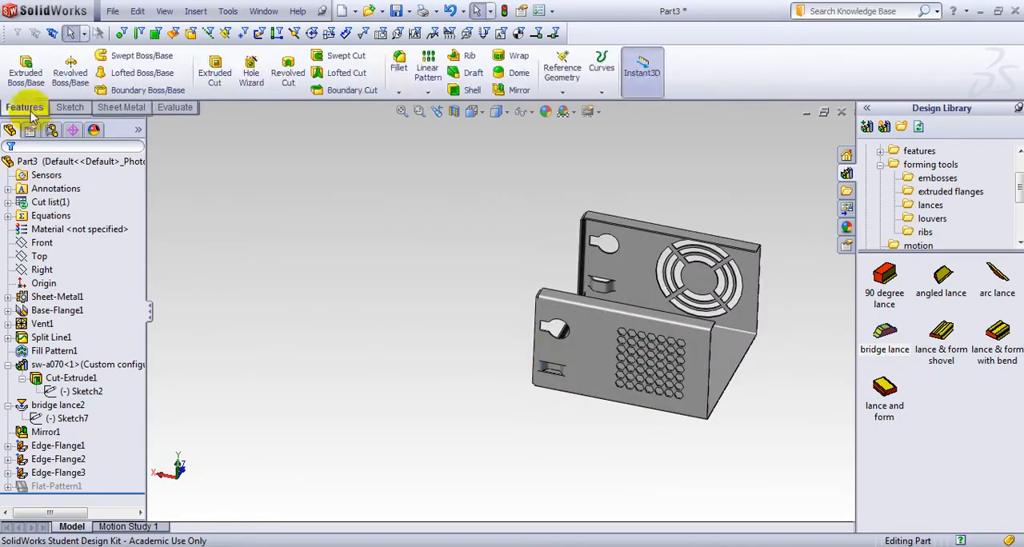
pyautogui.click(512, 88)
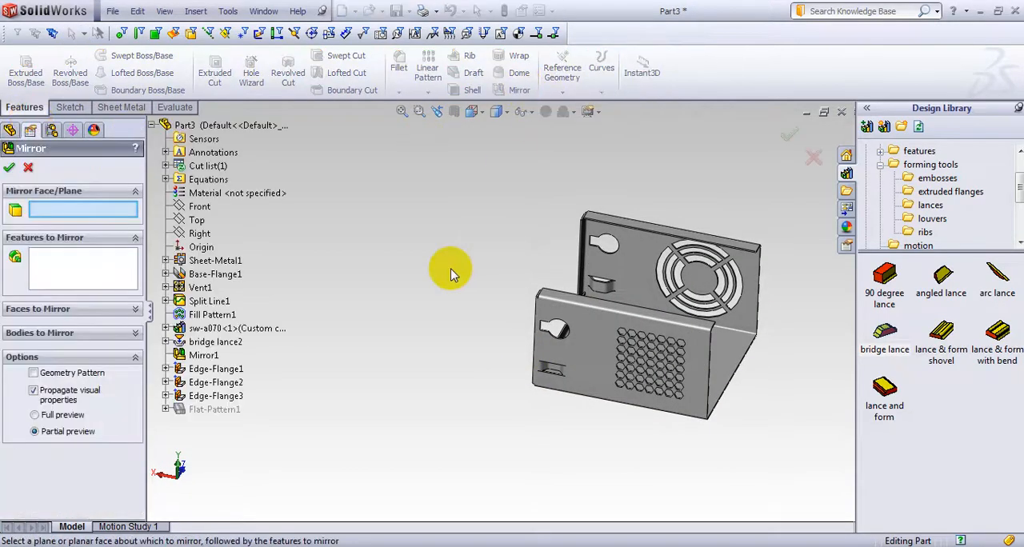
pyautogui.moveTo(452, 272); pyautogui.dragTo(716, 297, button='middle')
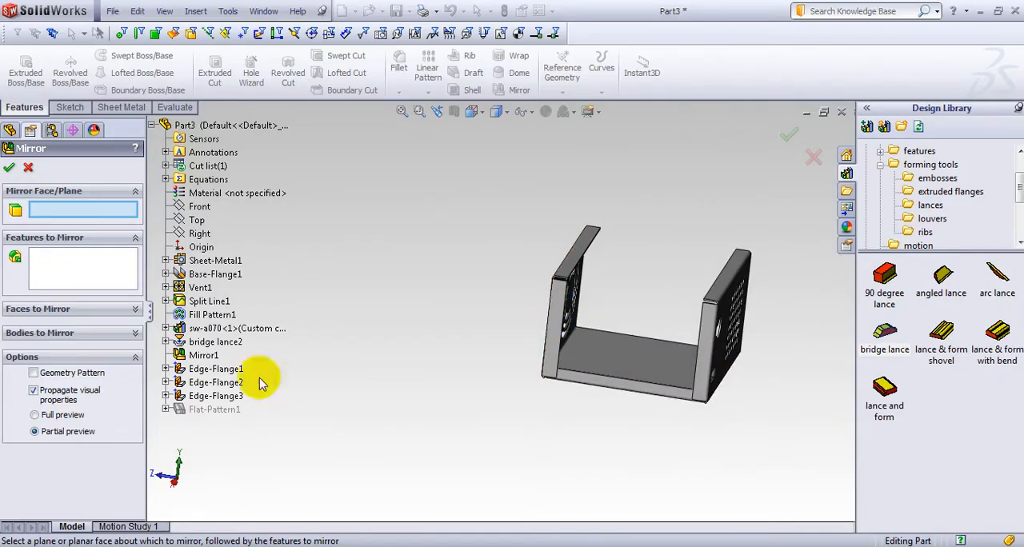
pyautogui.click(200, 237)
pyautogui.moveTo(492, 309); pyautogui.dragTo(414, 350, button='middle')
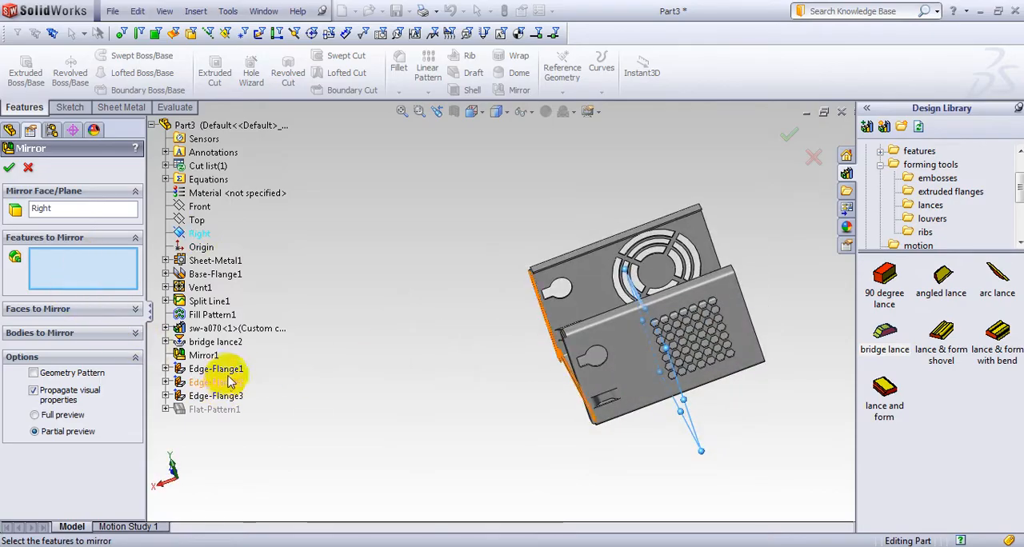
pyautogui.click(232, 371)
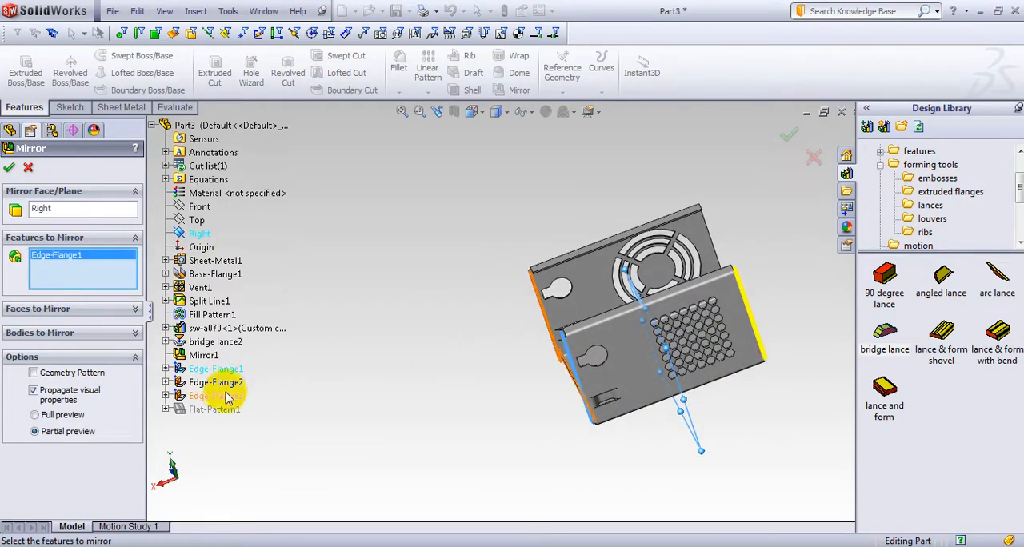
pyautogui.click(225, 384)
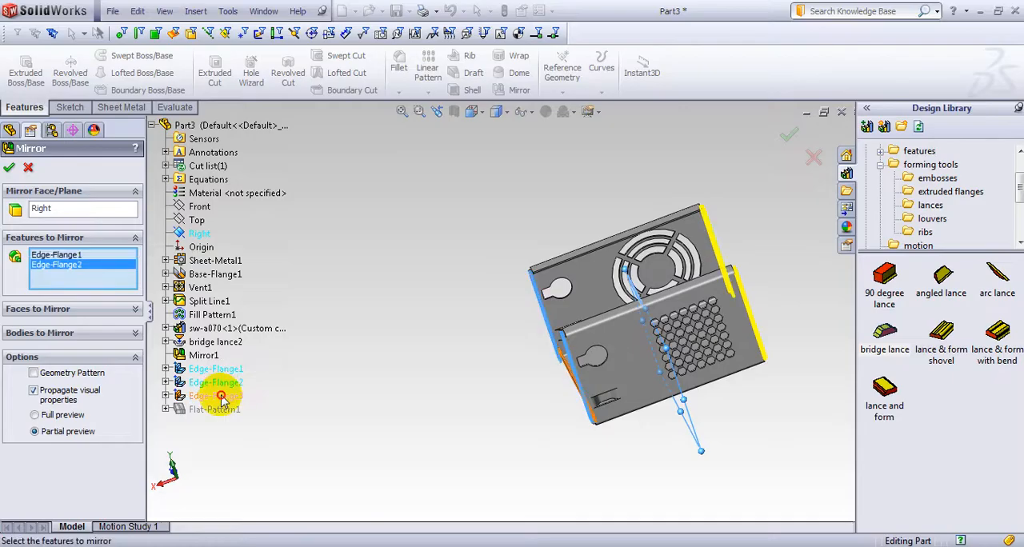
pyautogui.click(221, 398)
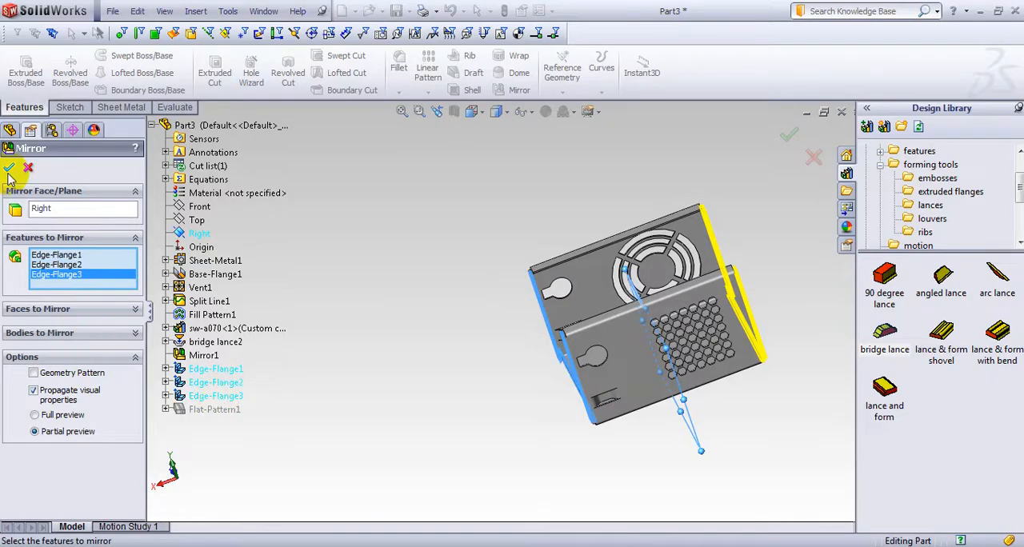
# Insert the arc lance forming tool from the lances library onto the top lip of the hexagonal-vent wall
pyautogui.moveTo(393, 280); pyautogui.dragTo(478, 458, button='middle')
pyautogui.scroll(3, 613, 388)
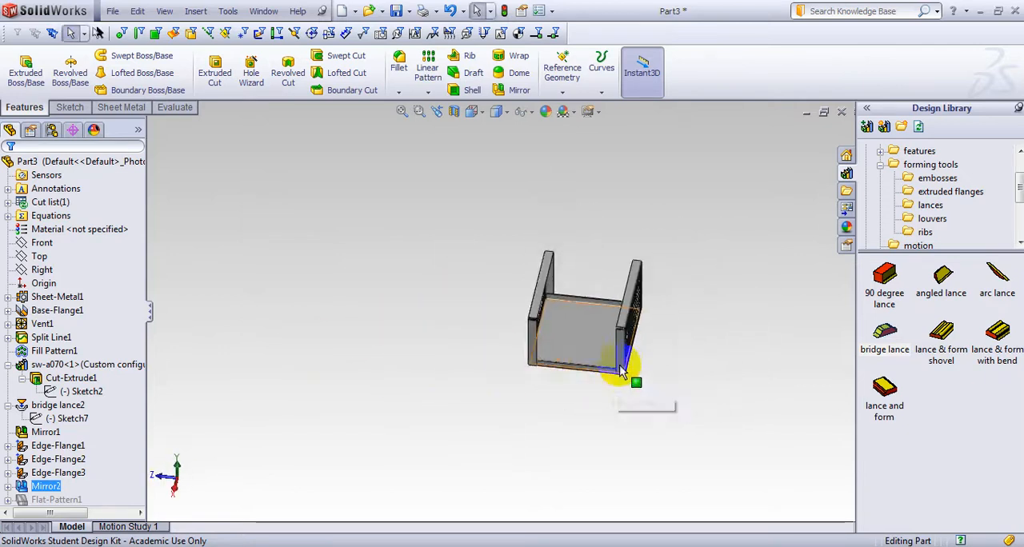
pyautogui.moveTo(567, 218); pyautogui.dragTo(606, 209, button='middle')
pyautogui.scroll(-3, 609, 329)
pyautogui.scroll(-3, 608, 335)
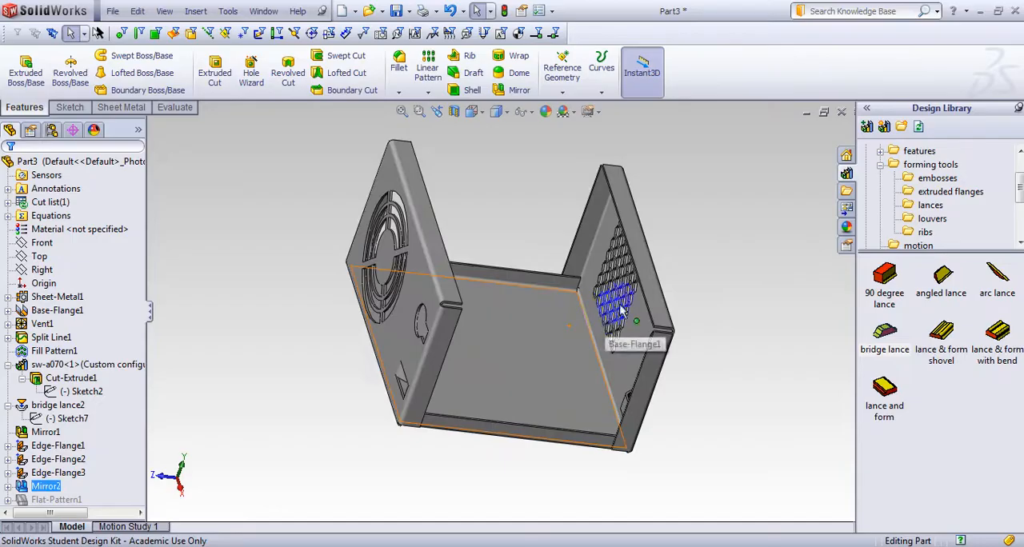
pyautogui.moveTo(705, 277); pyautogui.dragTo(698, 276, button='middle')
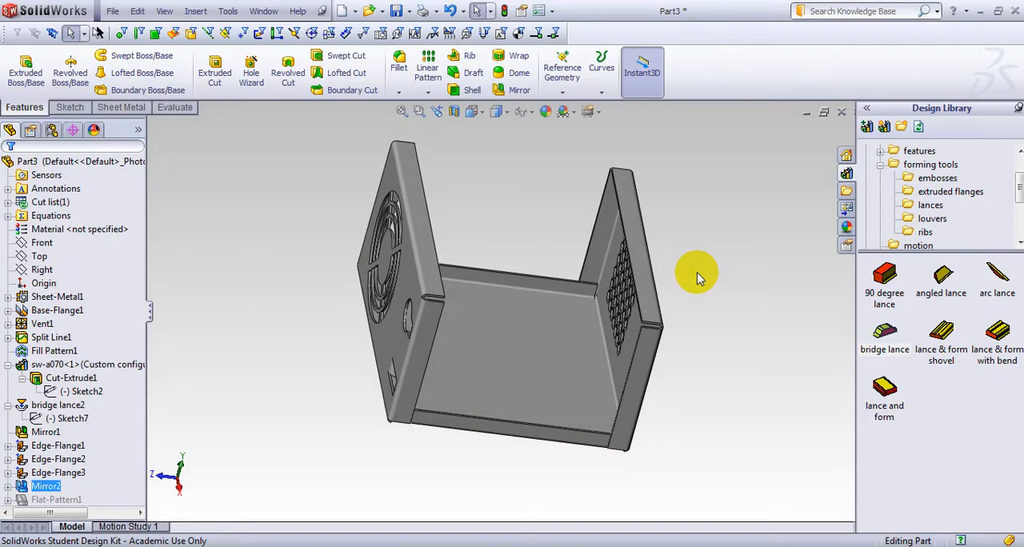
pyautogui.click(931, 206)
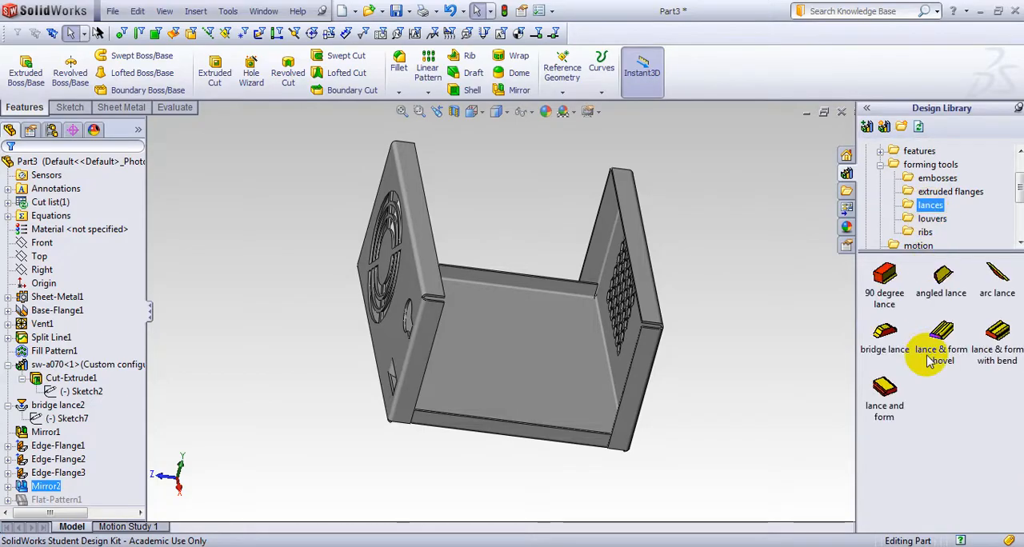
pyautogui.moveTo(777, 332); pyautogui.dragTo(776, 356, button='middle')
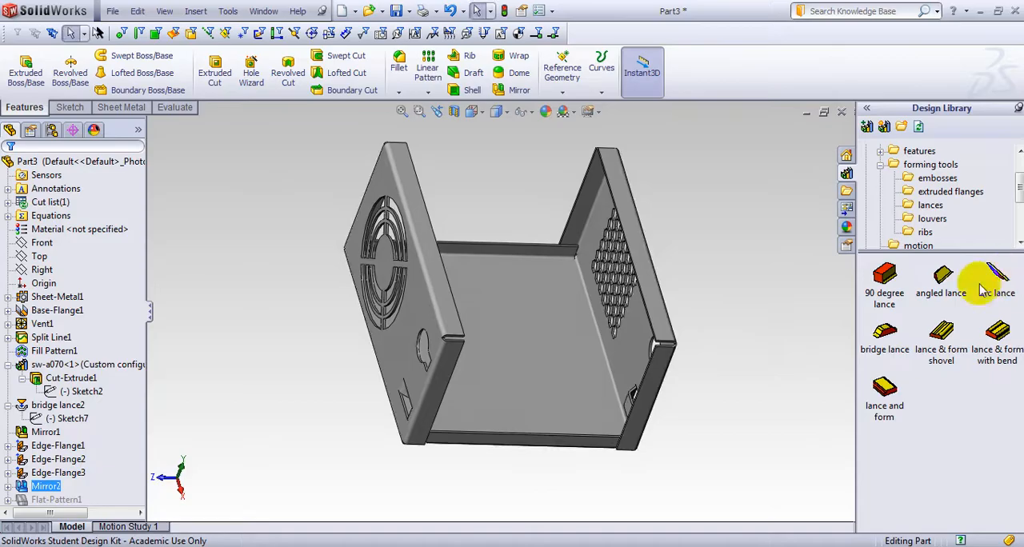
pyautogui.moveTo(801, 297); pyautogui.dragTo(693, 230, button='middle')
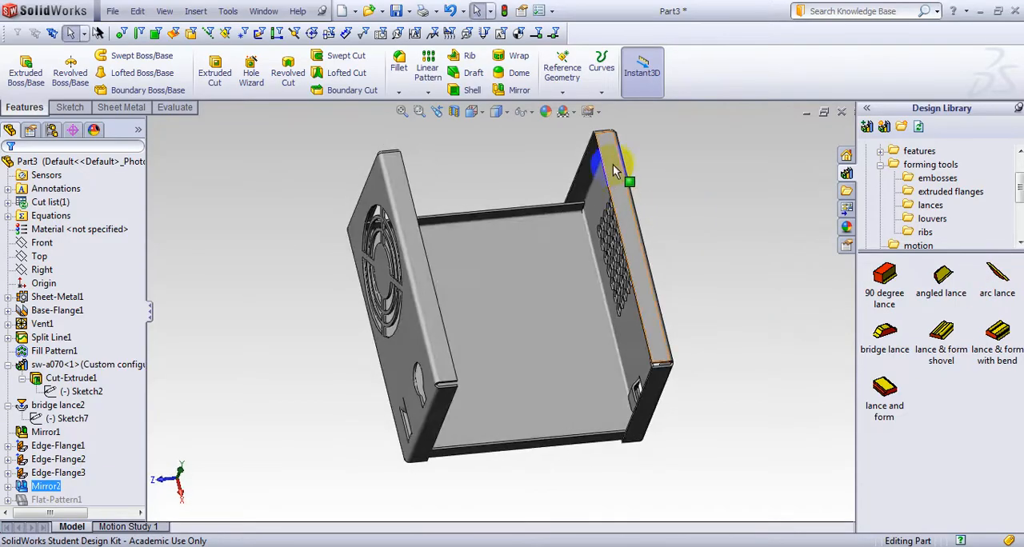
pyautogui.moveTo(997, 276); pyautogui.dragTo(625, 183)
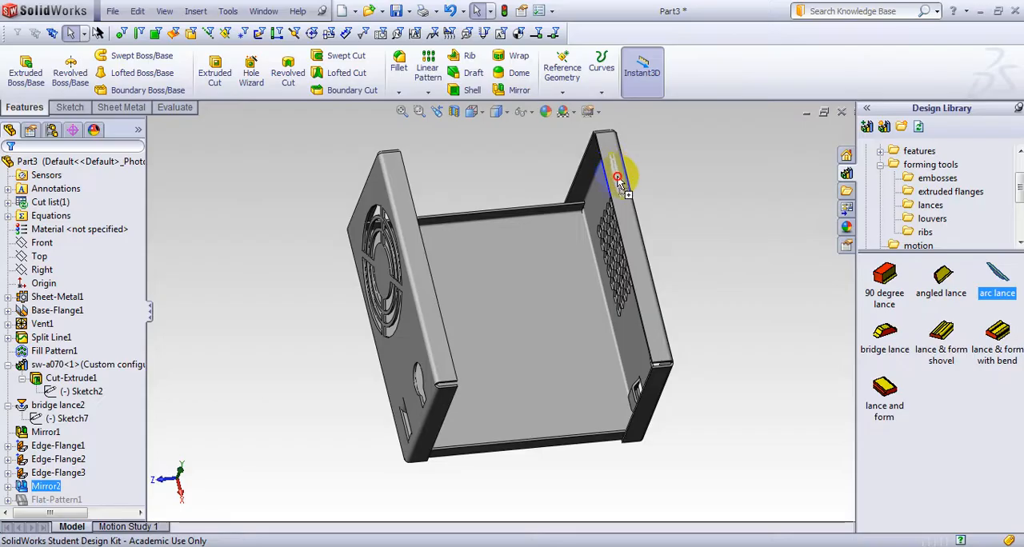
pyautogui.moveTo(617, 176); pyautogui.dragTo(621, 168)
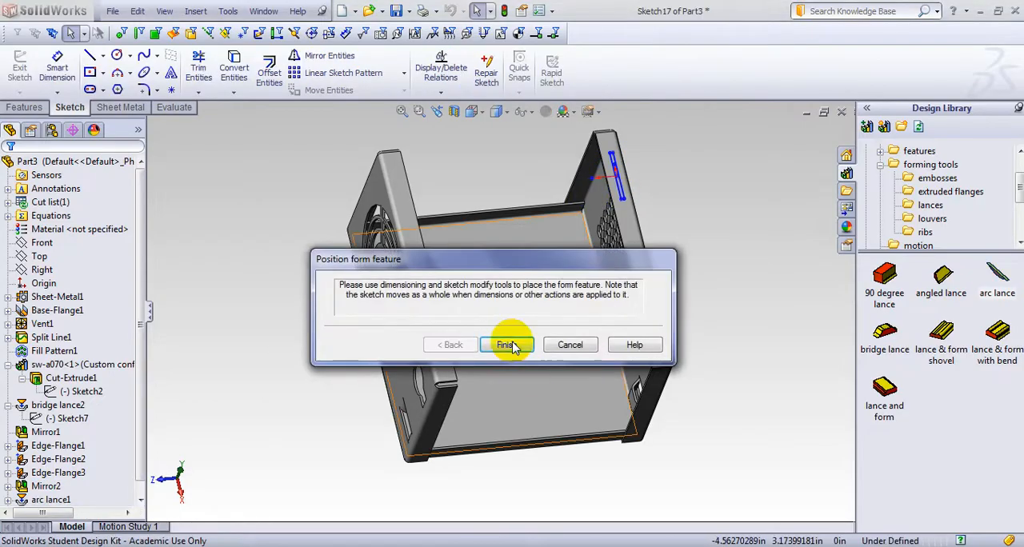
# Open the arc lance's positioning sketch for editing and orient the view normal to it
pyautogui.scroll(-5, 640, 186)
pyautogui.moveTo(639, 265); pyautogui.dragTo(691, 386, button='middle')
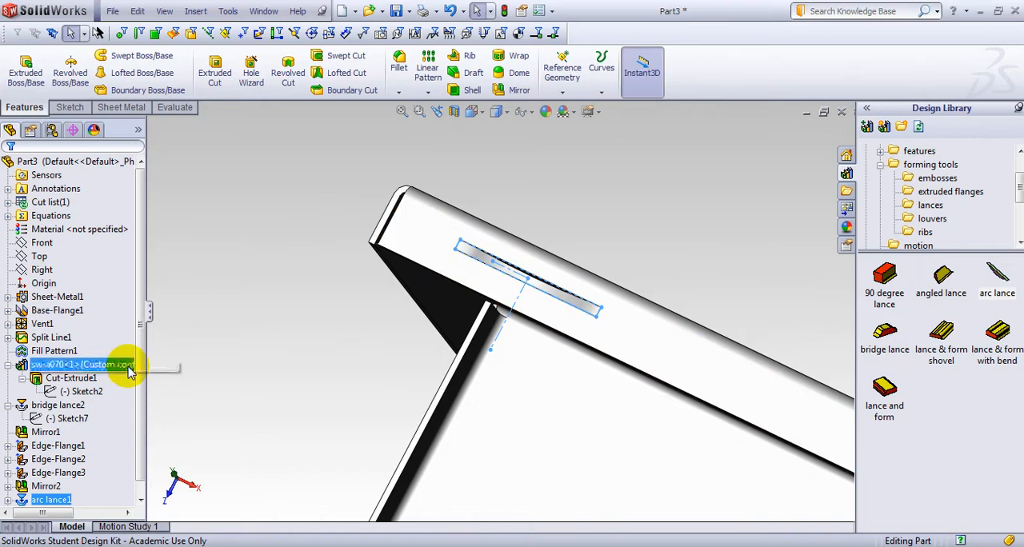
pyautogui.scroll(-1, 136, 392)
pyautogui.click(7, 488)
pyautogui.click(49, 501)
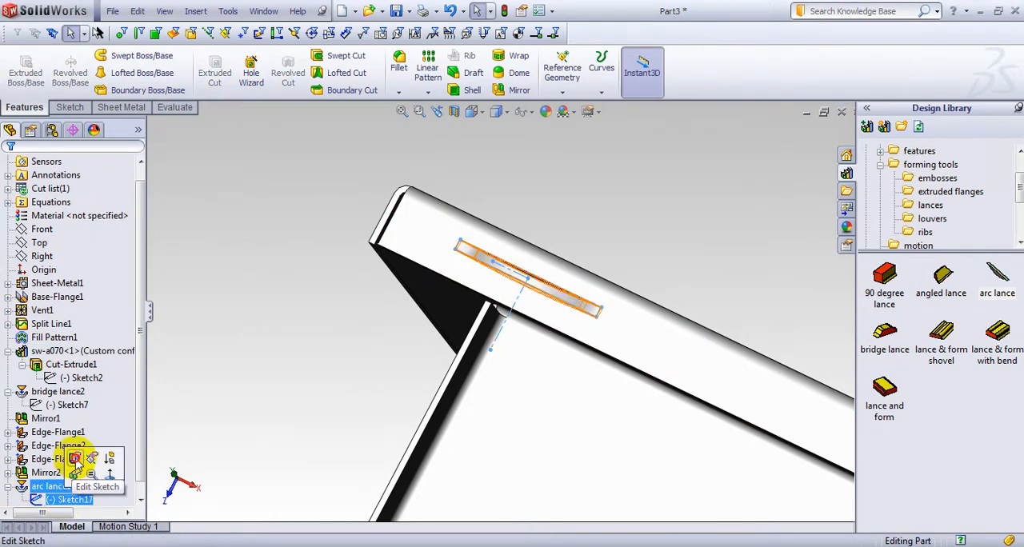
pyautogui.click(69, 466)
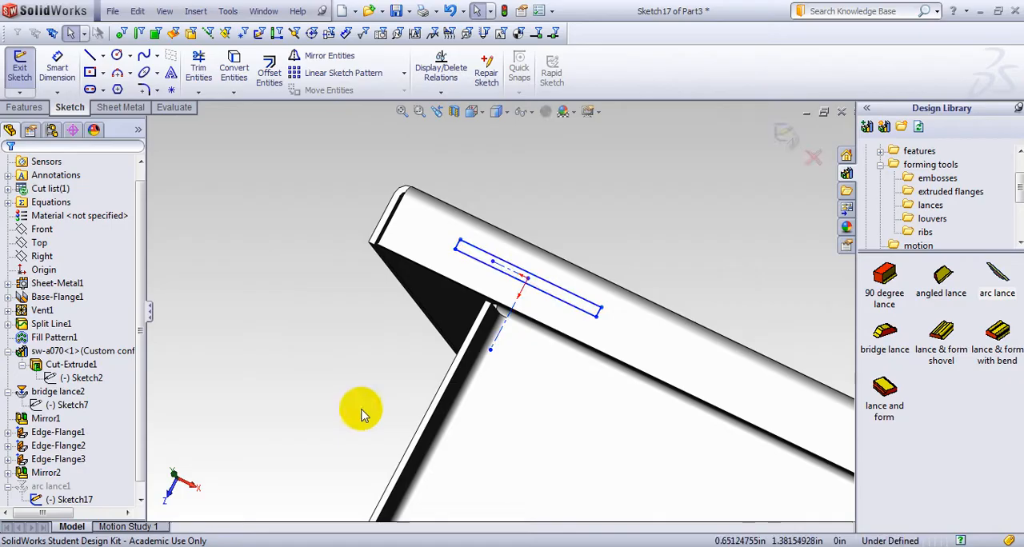
pyautogui.press('space')
pyautogui.click(408, 298)
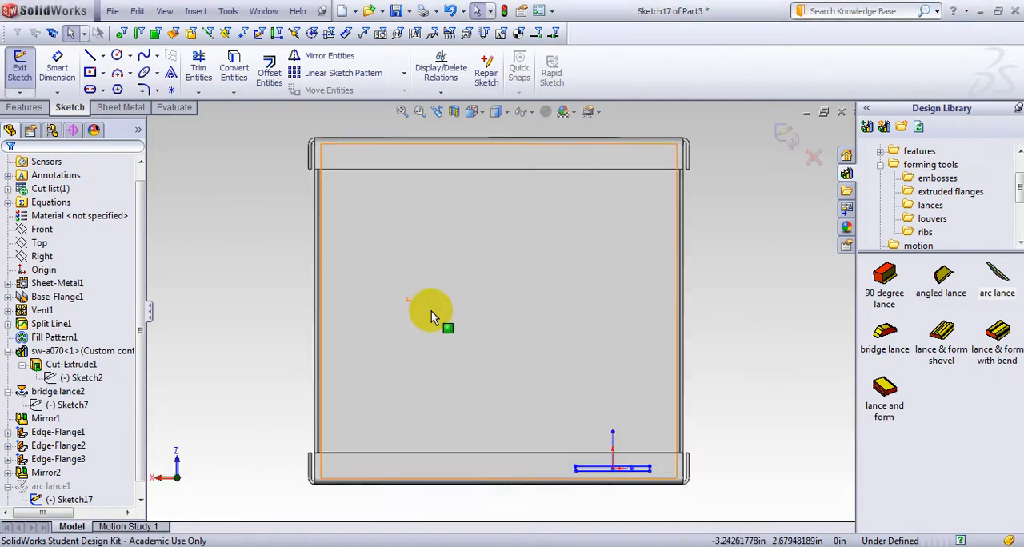
# Dimension the distance from the arc lance profile's short side to the nearby end edge of the lip as 0.5 in
pyautogui.scroll(-5, 647, 503)
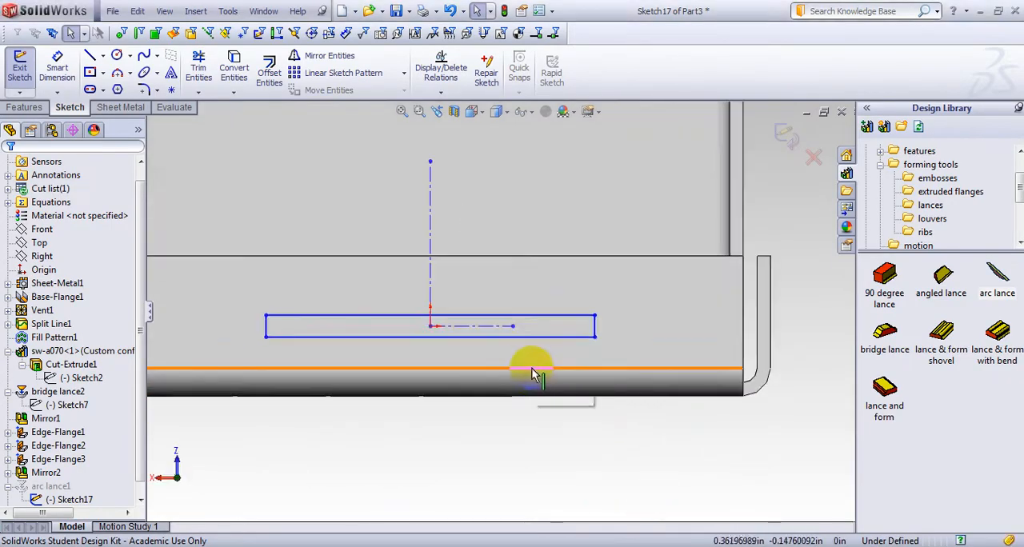
pyautogui.press('s')
pyautogui.click(569, 384)
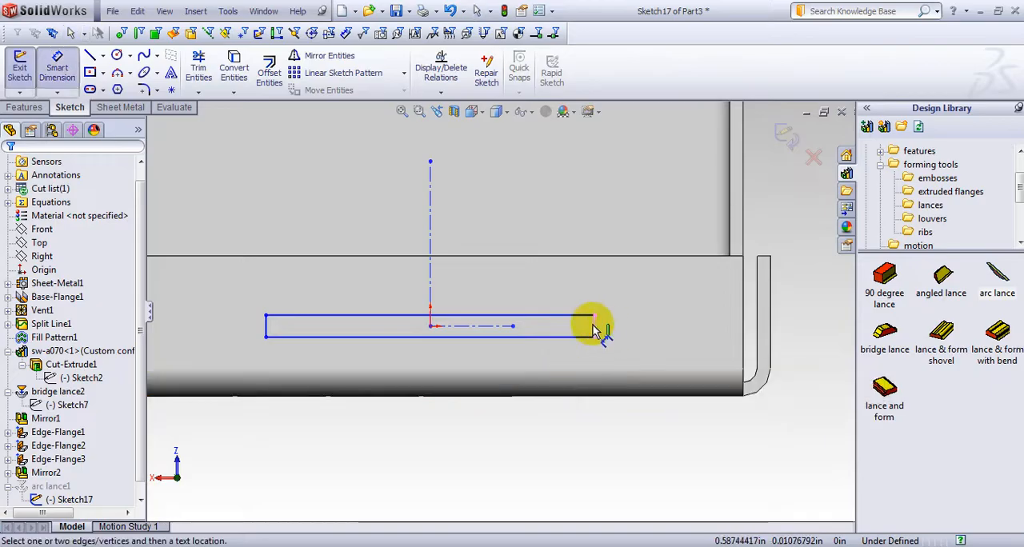
pyautogui.click(597, 328)
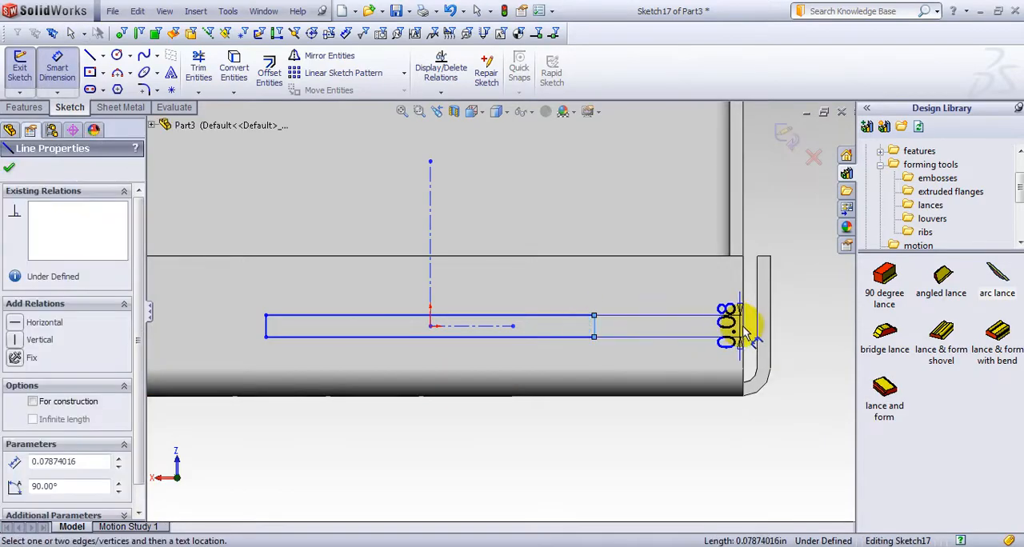
pyautogui.click(743, 326)
pyautogui.click(681, 468)
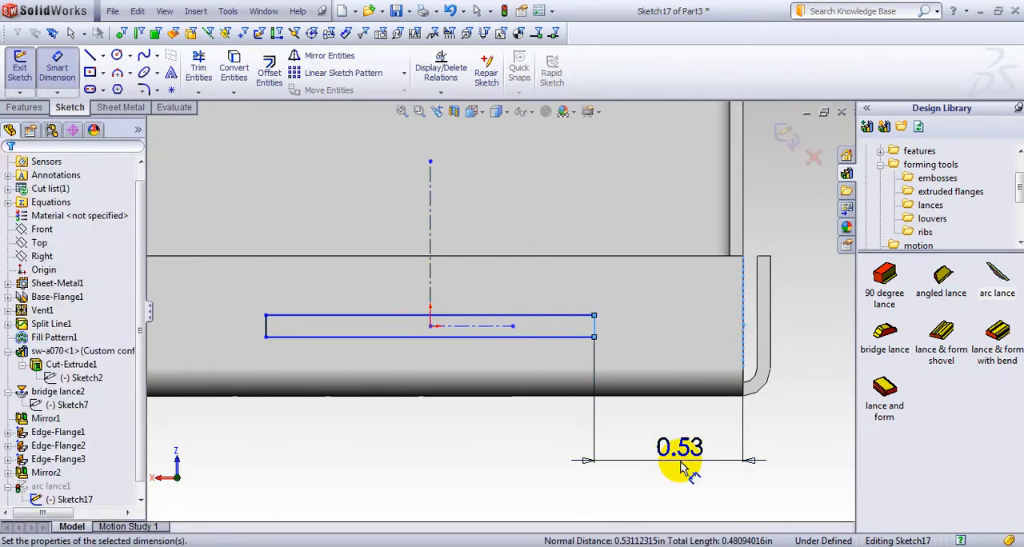
pyautogui.write('.5')
pyautogui.press('Return')
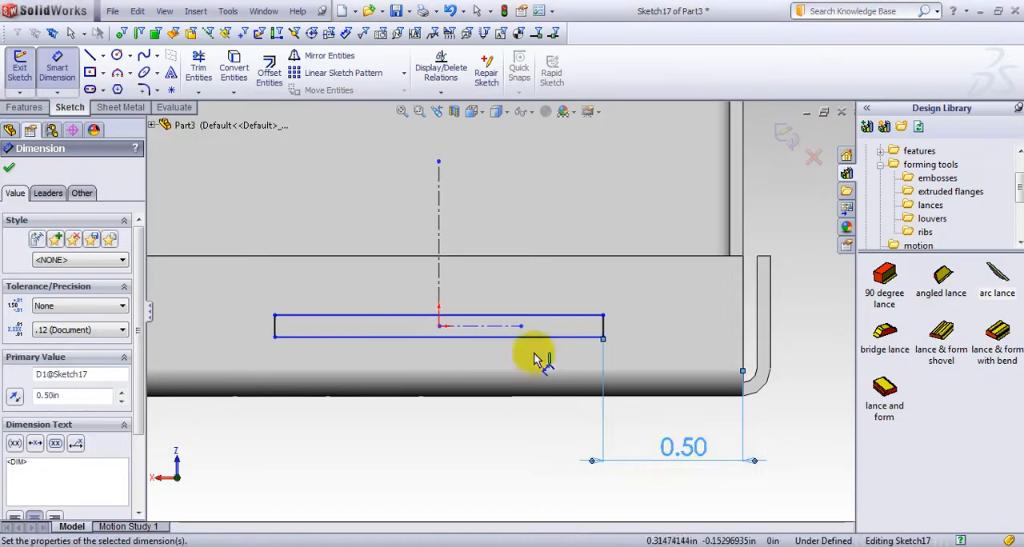
pyautogui.click(558, 322)
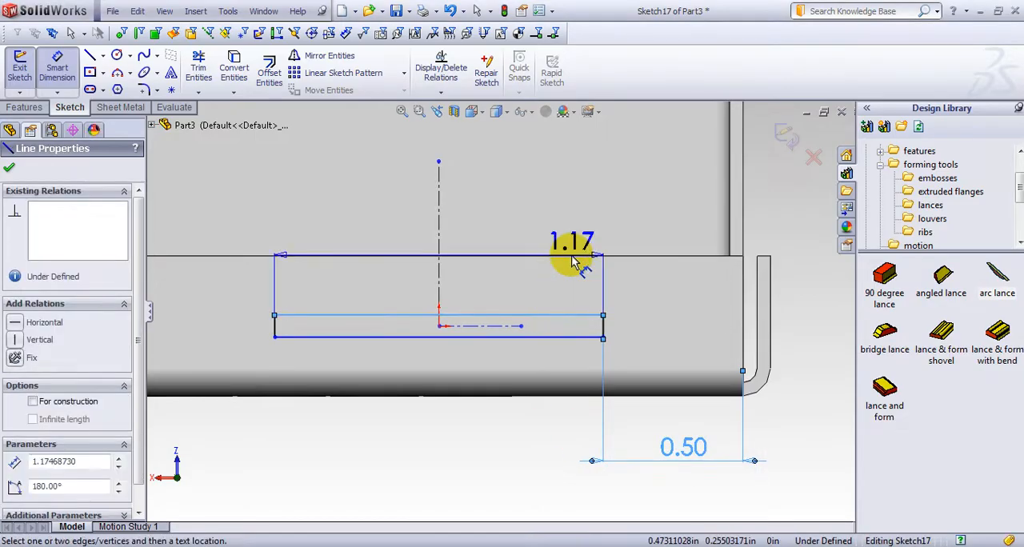
pyautogui.click(571, 255)
pyautogui.press('Escape')
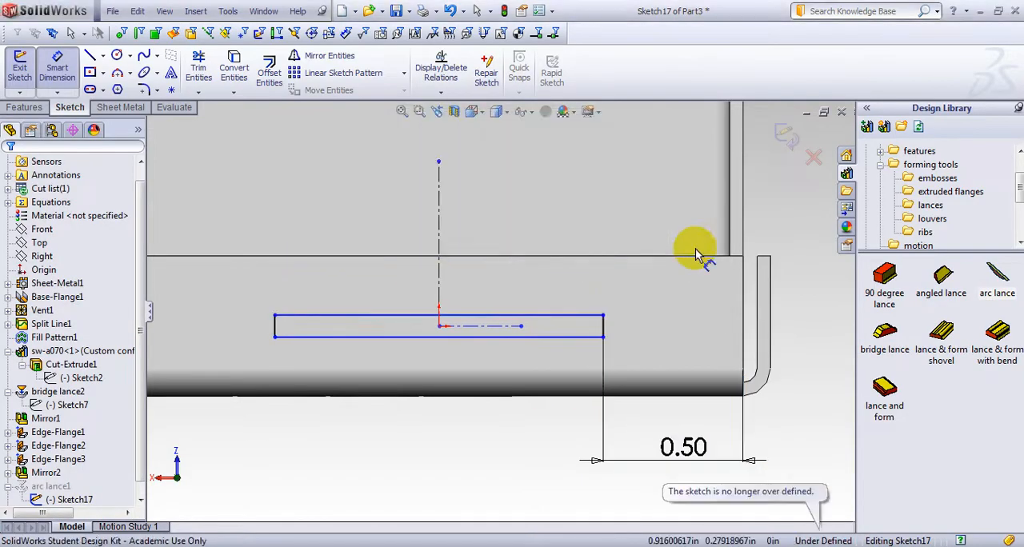
pyautogui.press('s')
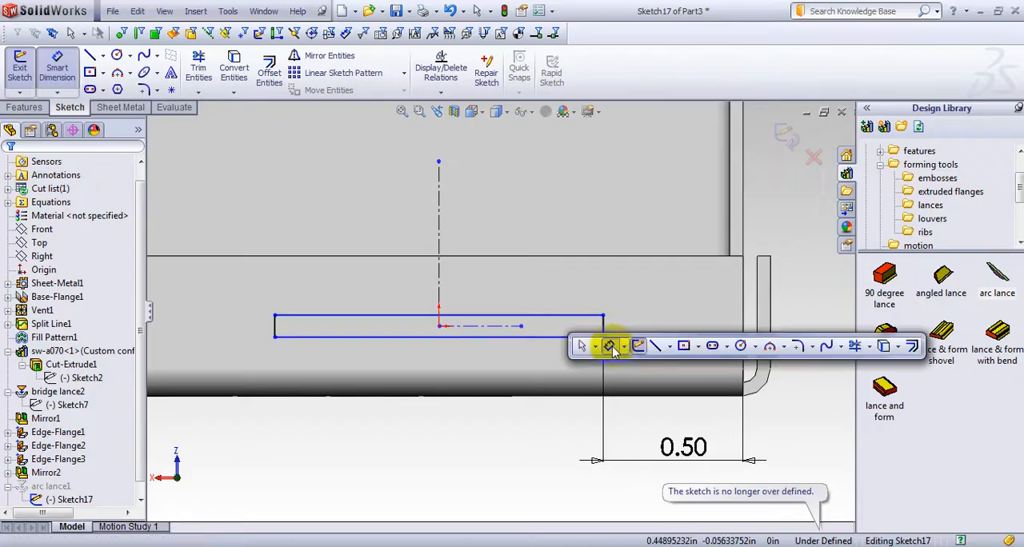
pyautogui.click(610, 347)
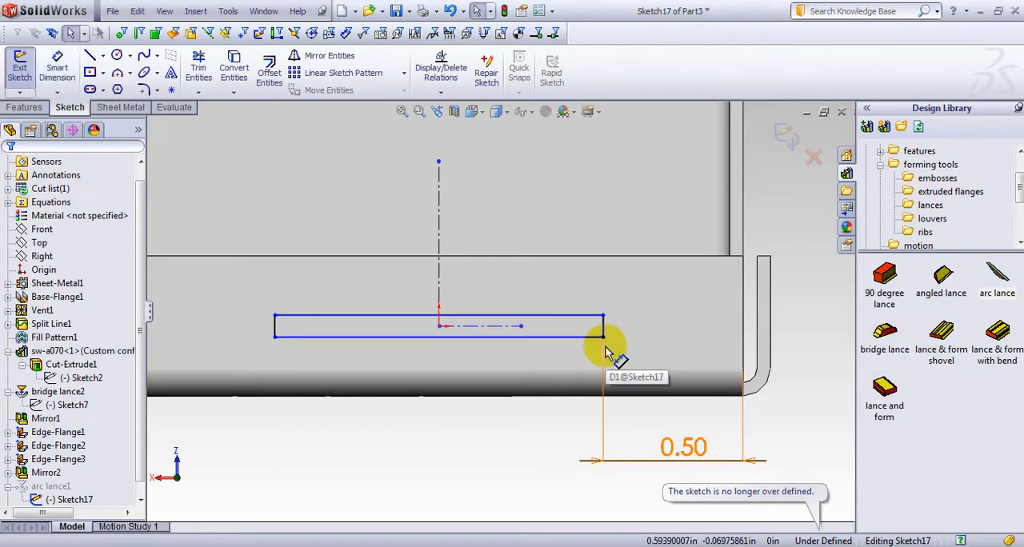
pyautogui.press('s')
pyautogui.click(651, 366)
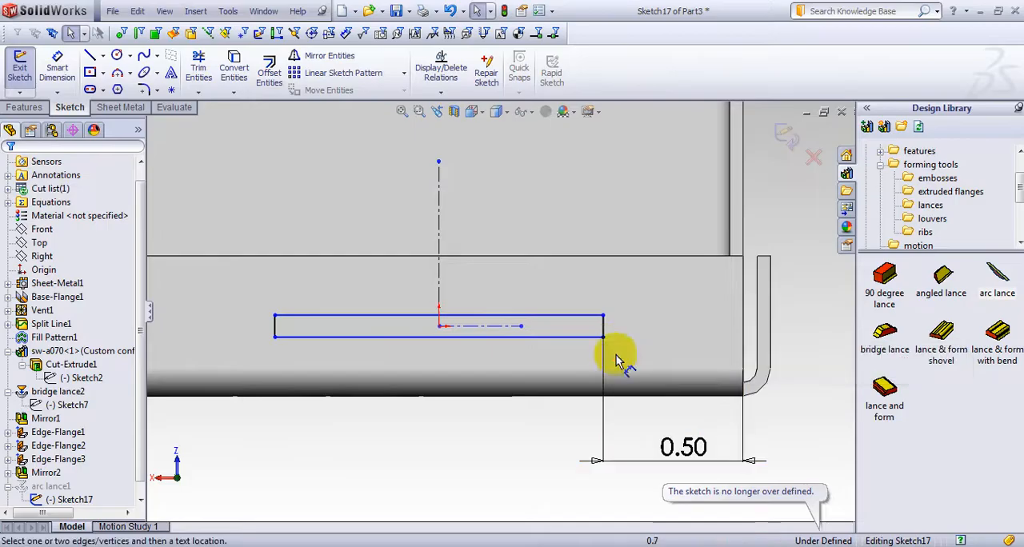
pyautogui.click(558, 318)
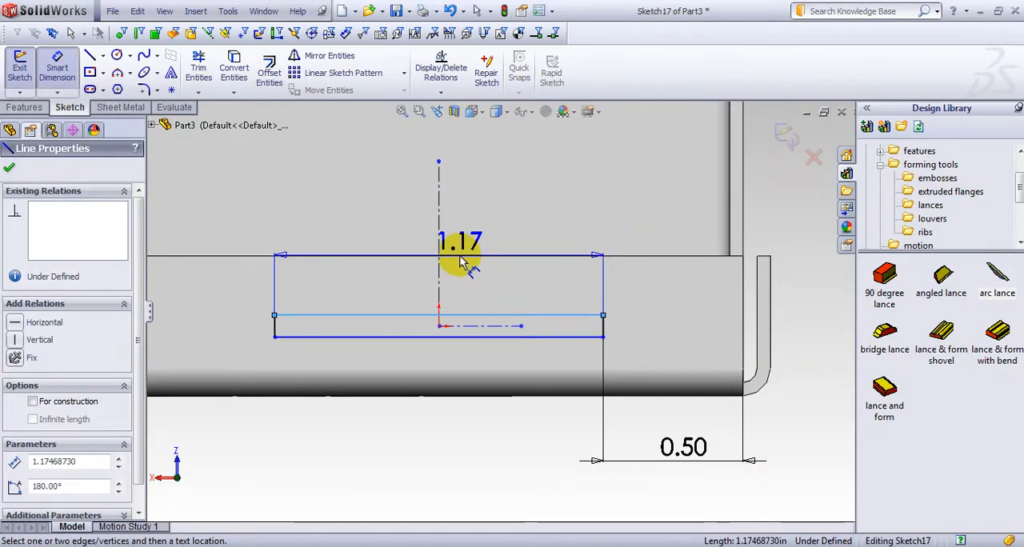
pyautogui.click(468, 248)
pyautogui.click(615, 204)
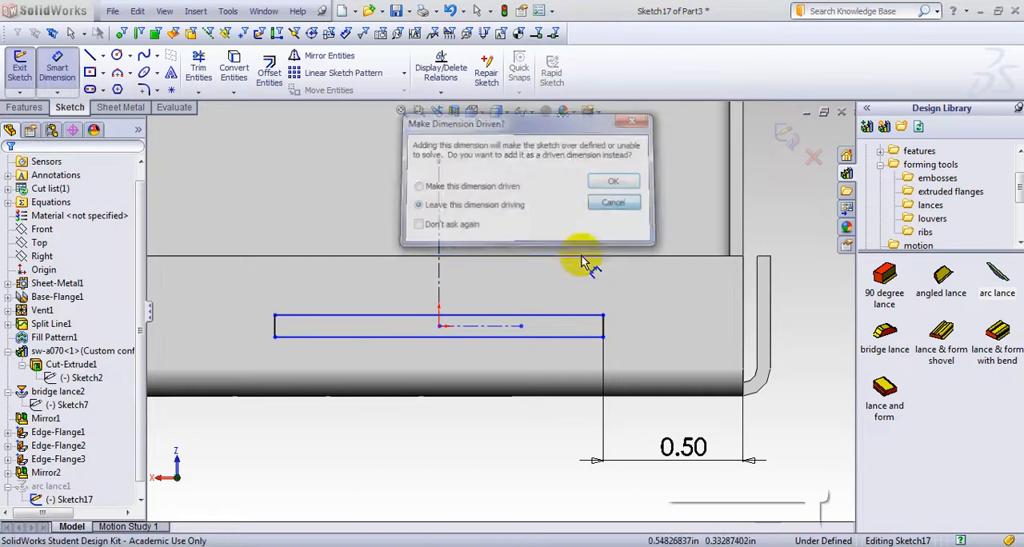
# Dimension the distance from the arc lance profile's centre point to the lip's long straight edge as 0.25 in and exit the sketch
pyautogui.click(440, 327)
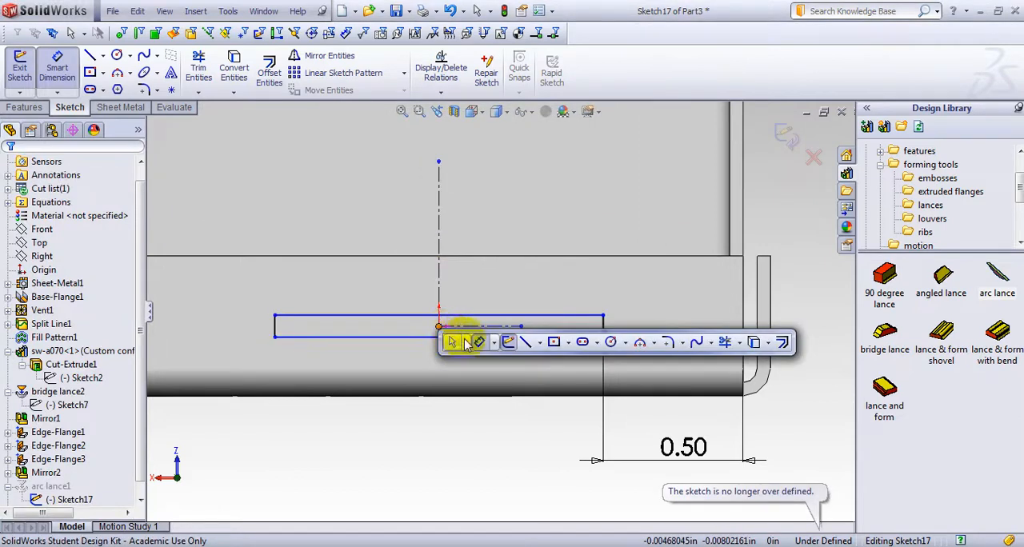
pyautogui.click(467, 257)
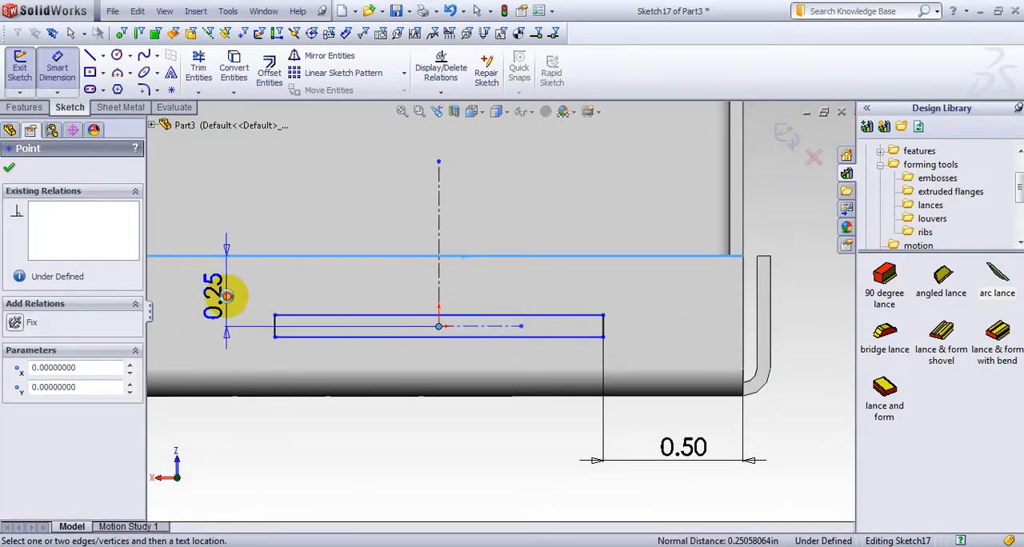
pyautogui.click(229, 302)
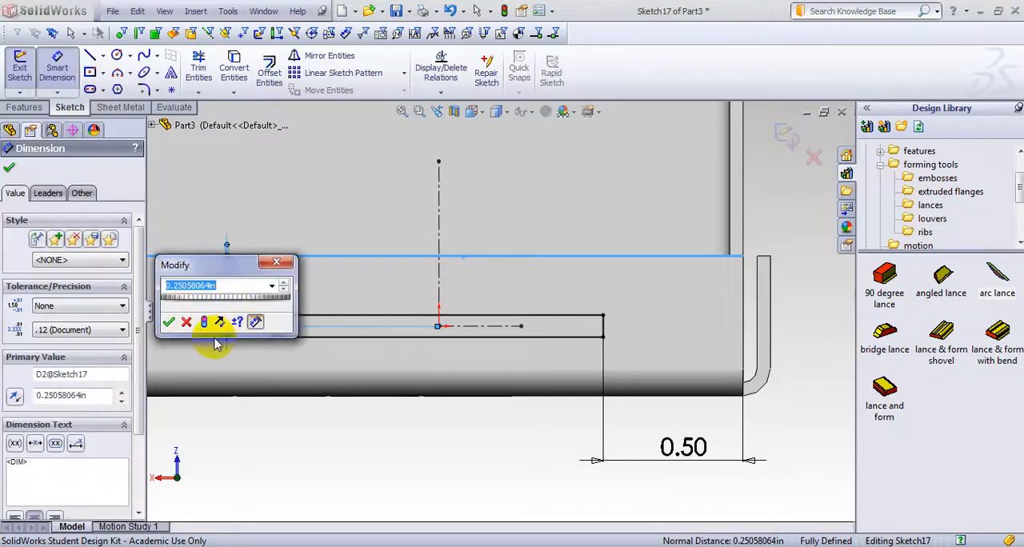
pyautogui.write('.25')
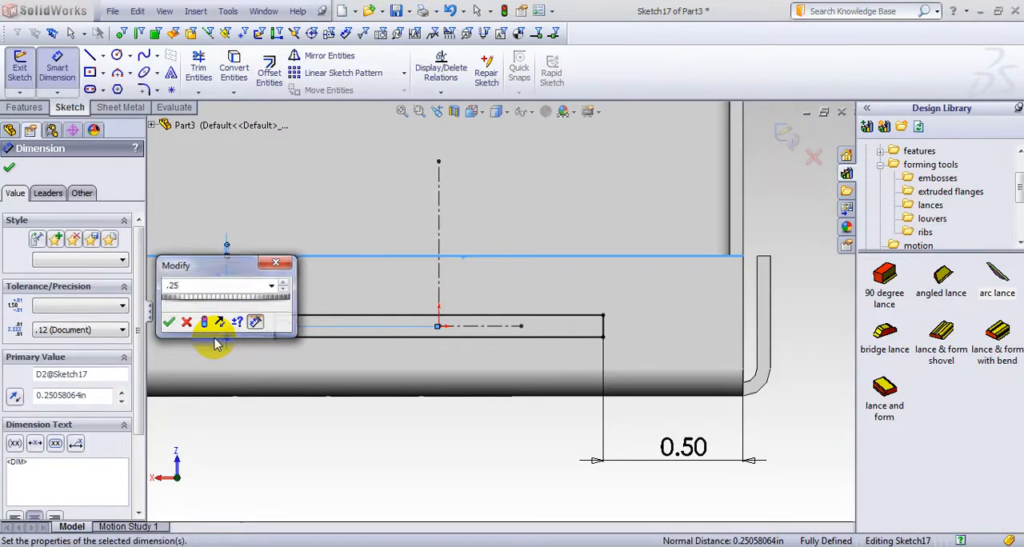
pyautogui.press('Return')
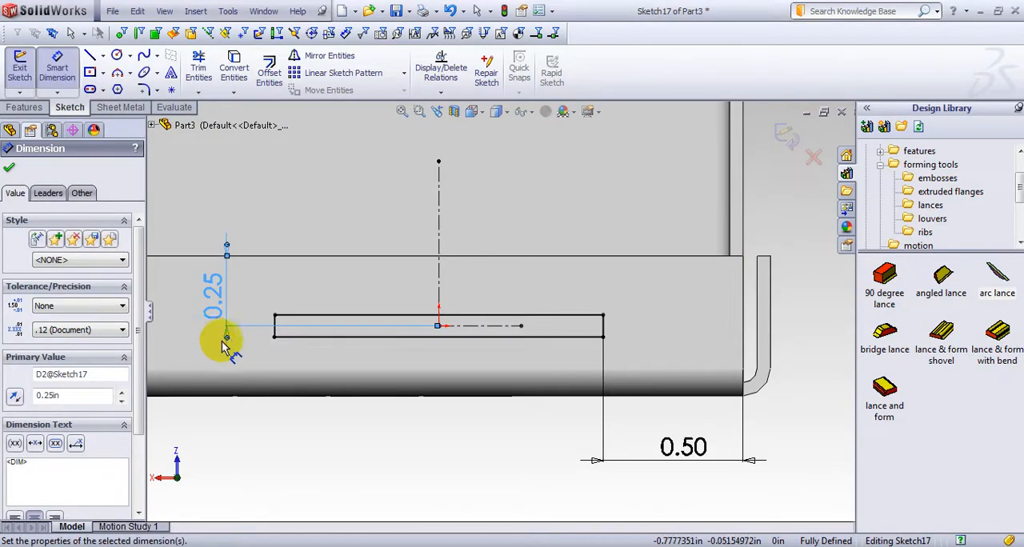
pyautogui.click(10, 172)
pyautogui.click(787, 134)
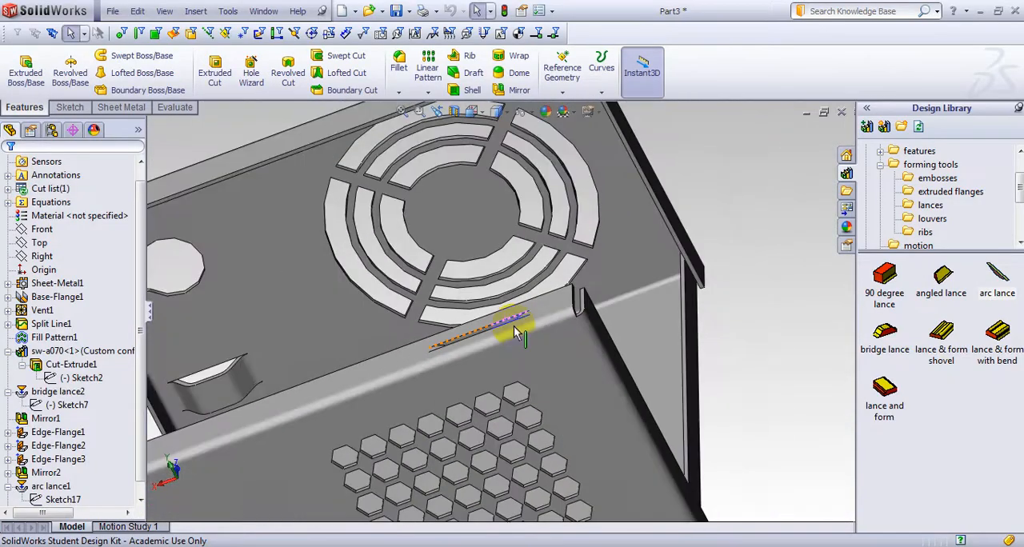
# Mirror the arc lance about the Front plane onto the opposite wall's lip
pyautogui.moveTo(853, 263); pyautogui.dragTo(610, 347, button='middle')
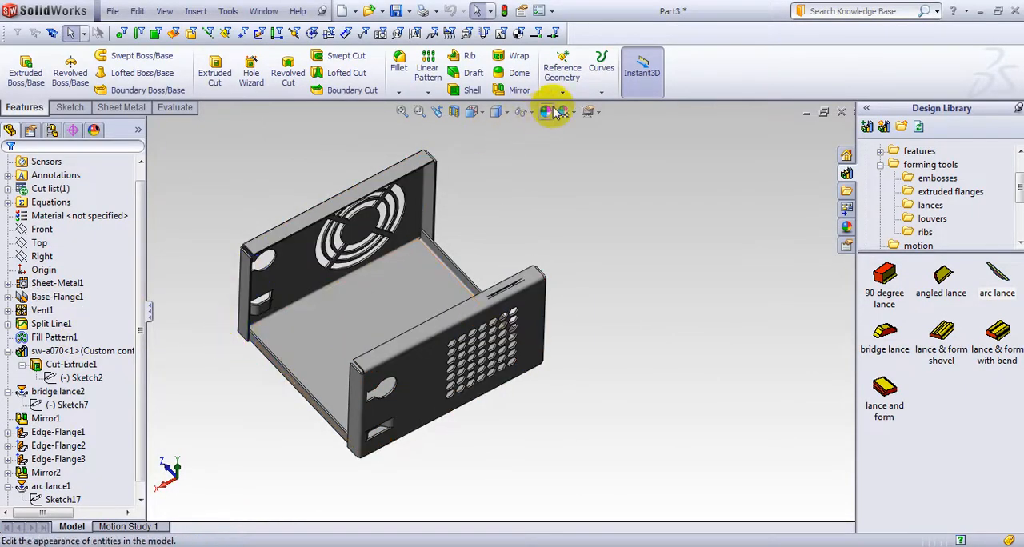
pyautogui.click(517, 90)
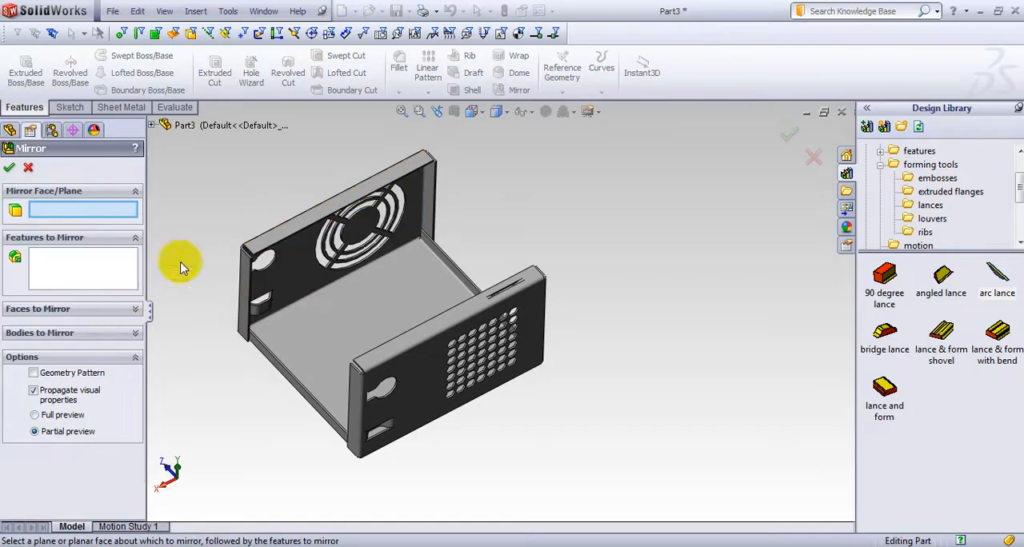
pyautogui.click(152, 125)
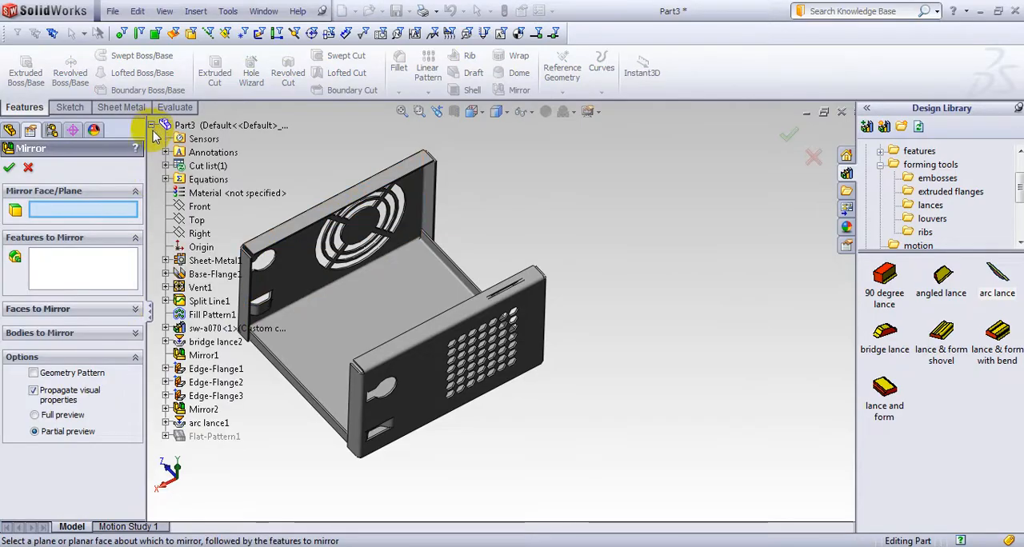
pyautogui.click(200, 209)
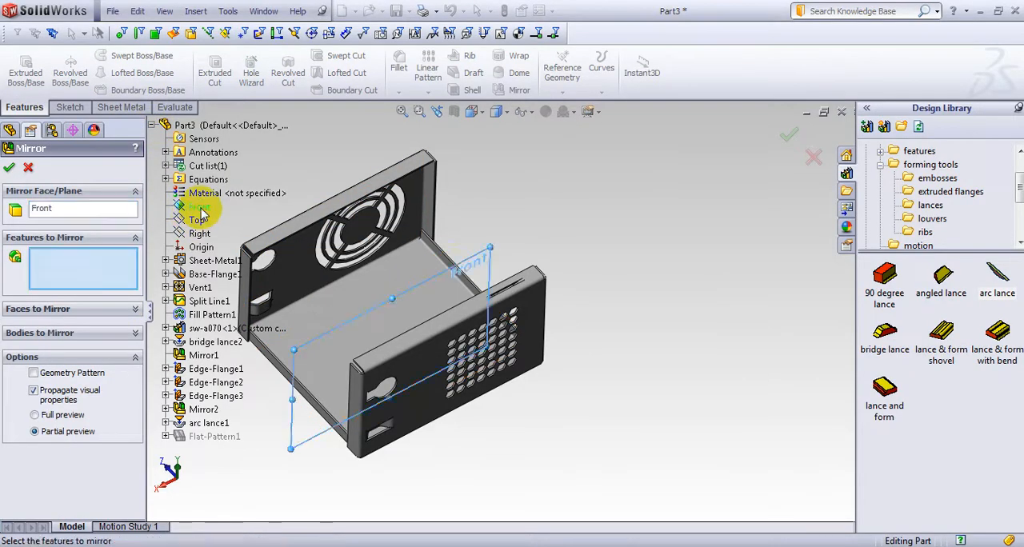
pyautogui.moveTo(770, 224); pyautogui.dragTo(757, 241, button='middle')
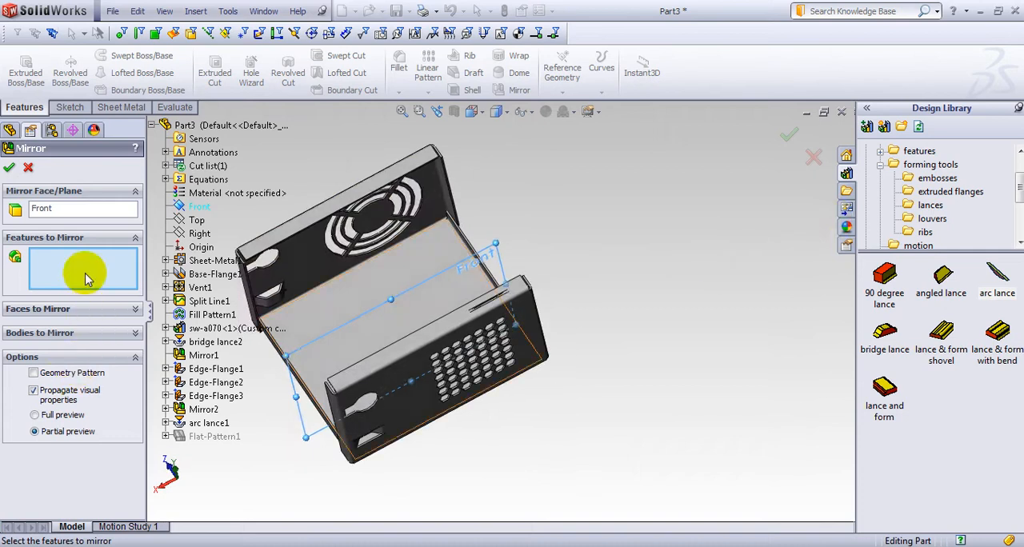
pyautogui.click(194, 425)
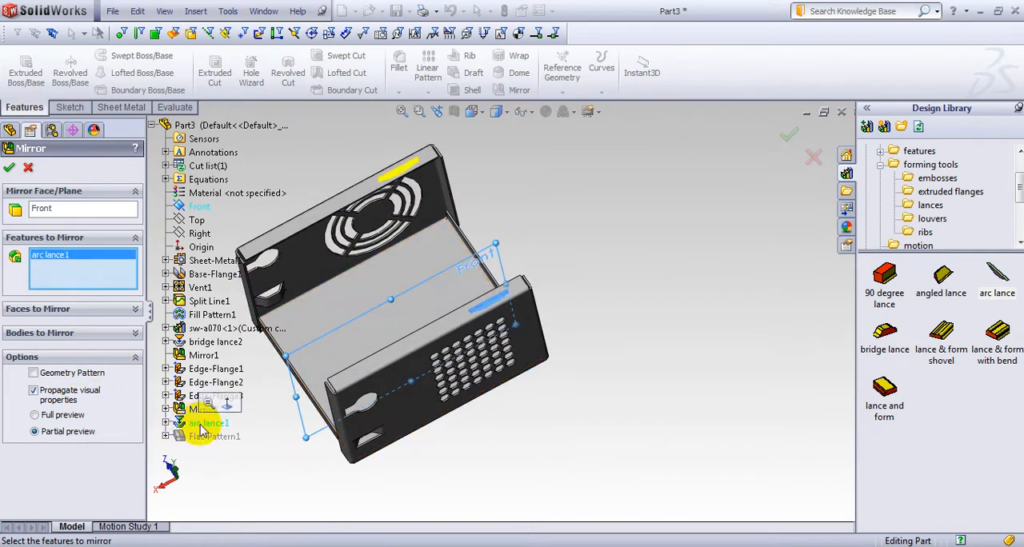
pyautogui.click(9, 167)
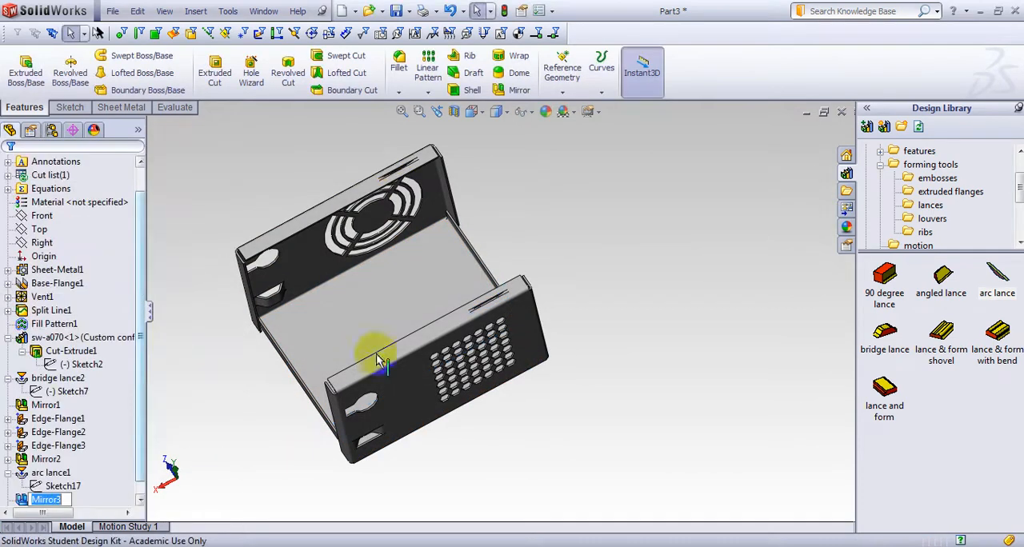
# Inspect the enclosure from several angles and switch to the Part11 reference part to examine the maple leaf form on its base
pyautogui.moveTo(451, 376); pyautogui.dragTo(381, 410, button='middle')
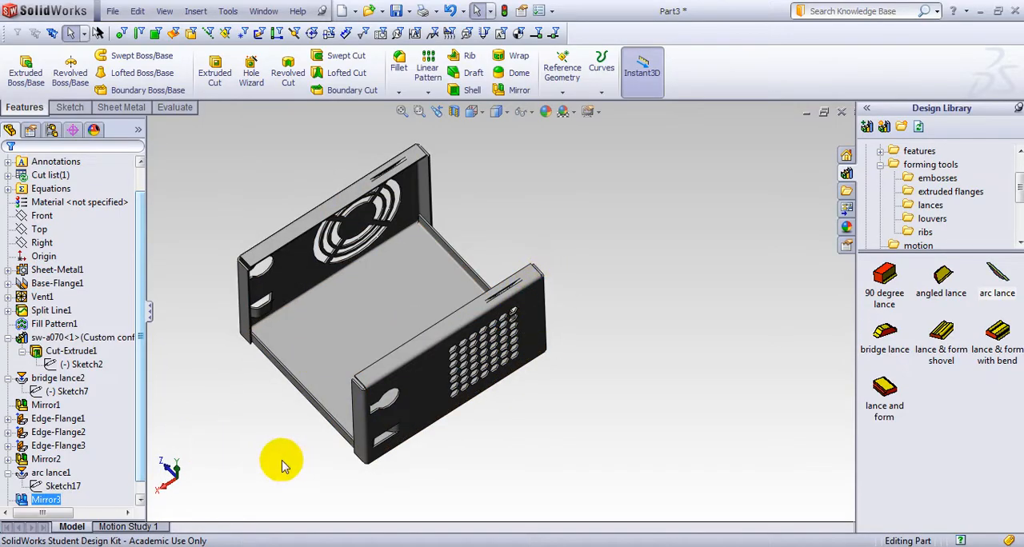
pyautogui.moveTo(282, 460); pyautogui.dragTo(444, 540, button='middle')
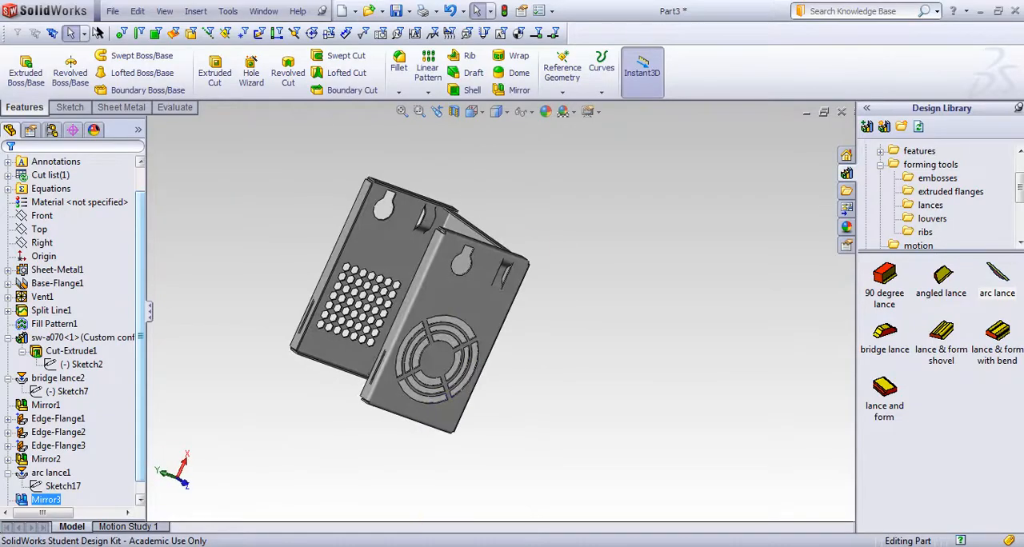
pyautogui.moveTo(517, 545)
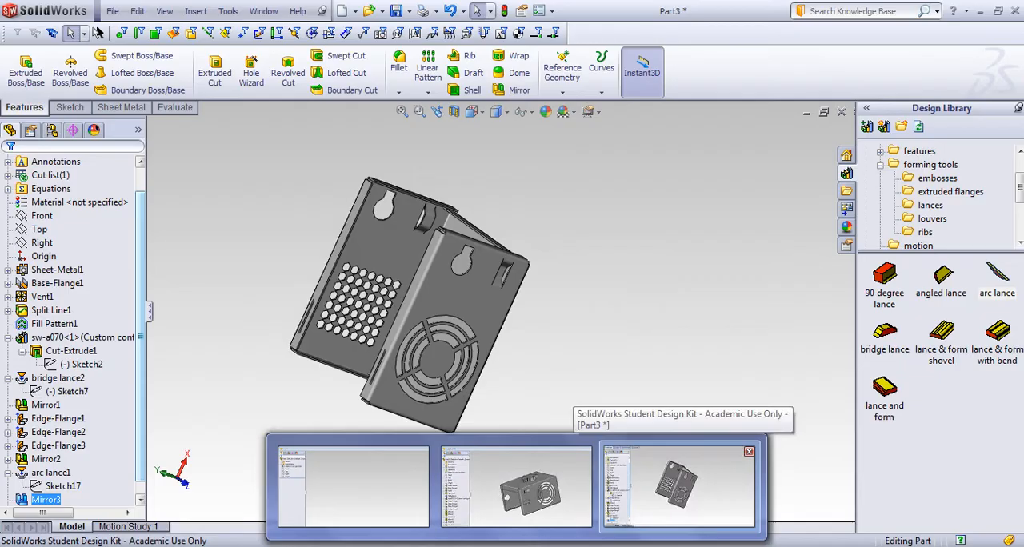
pyautogui.click(494, 508)
pyautogui.moveTo(522, 423); pyautogui.dragTo(574, 327, button='middle')
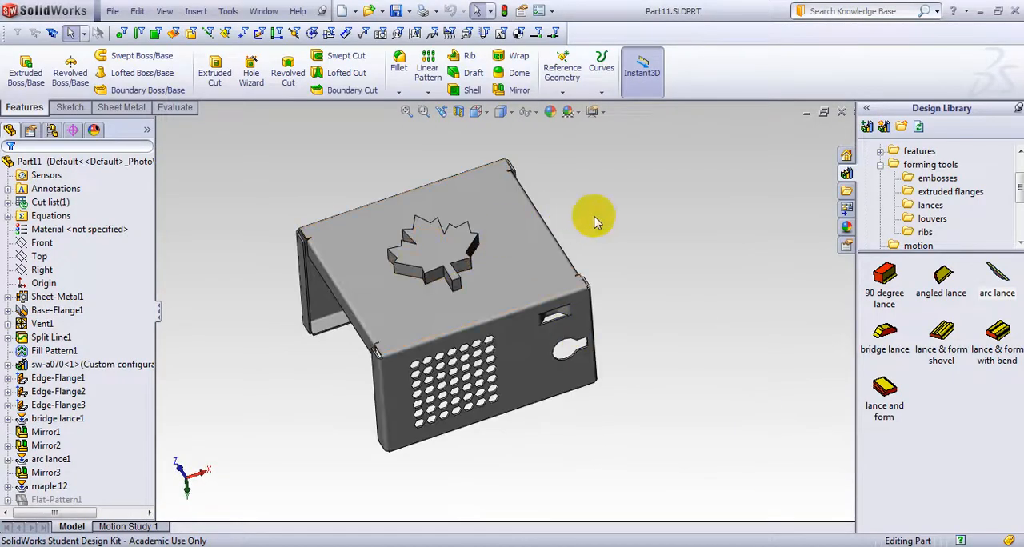
pyautogui.moveTo(594, 217); pyautogui.dragTo(284, 255, button='middle')
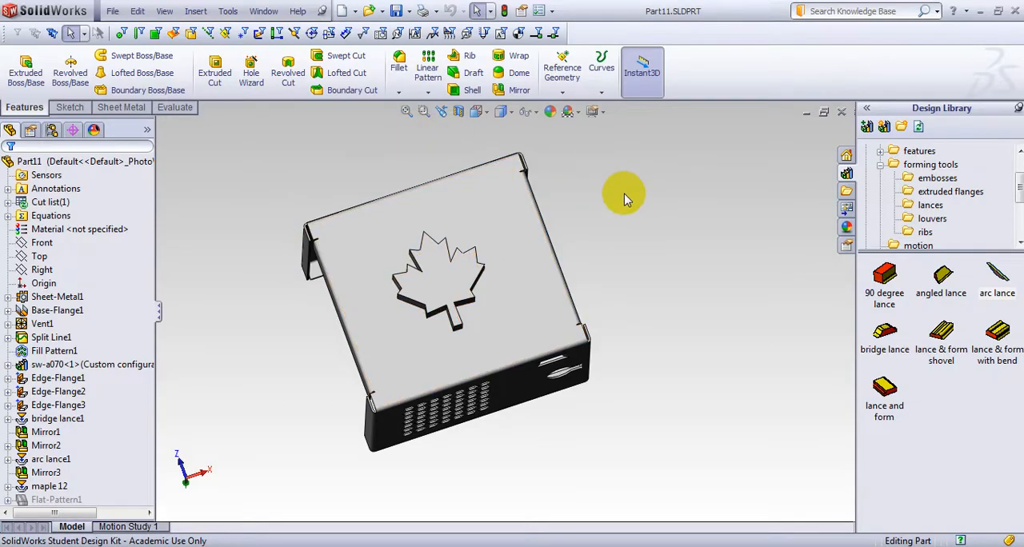
# Create a new part and start a sketch on its Front plane
pyautogui.click(113, 13)
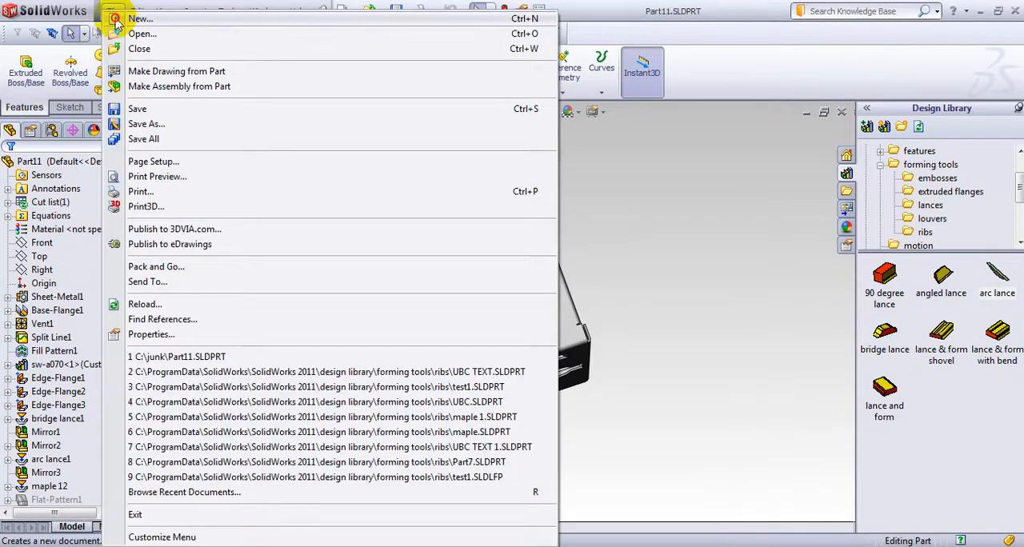
pyautogui.click(122, 19)
pyautogui.click(403, 364)
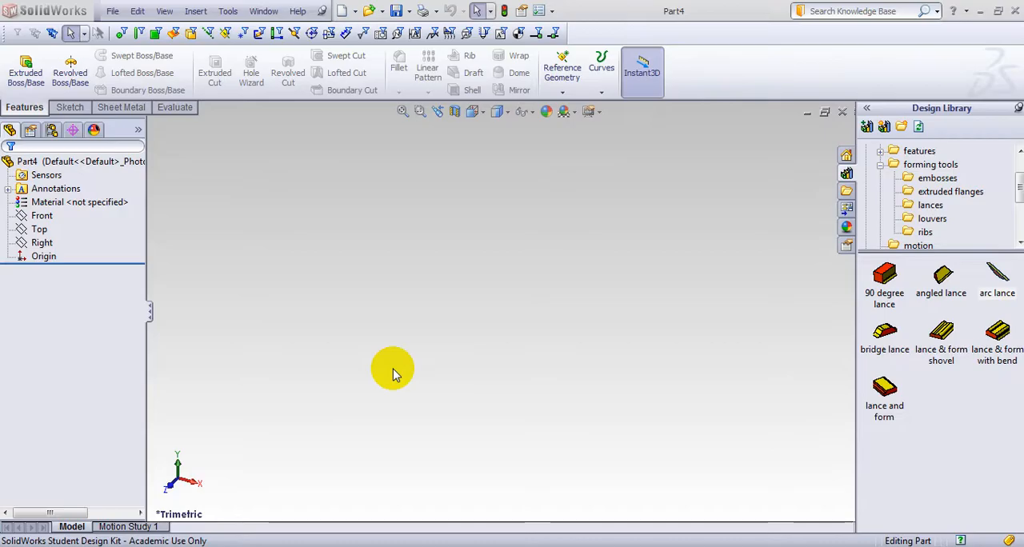
pyautogui.click(42, 217)
pyautogui.click(48, 200)
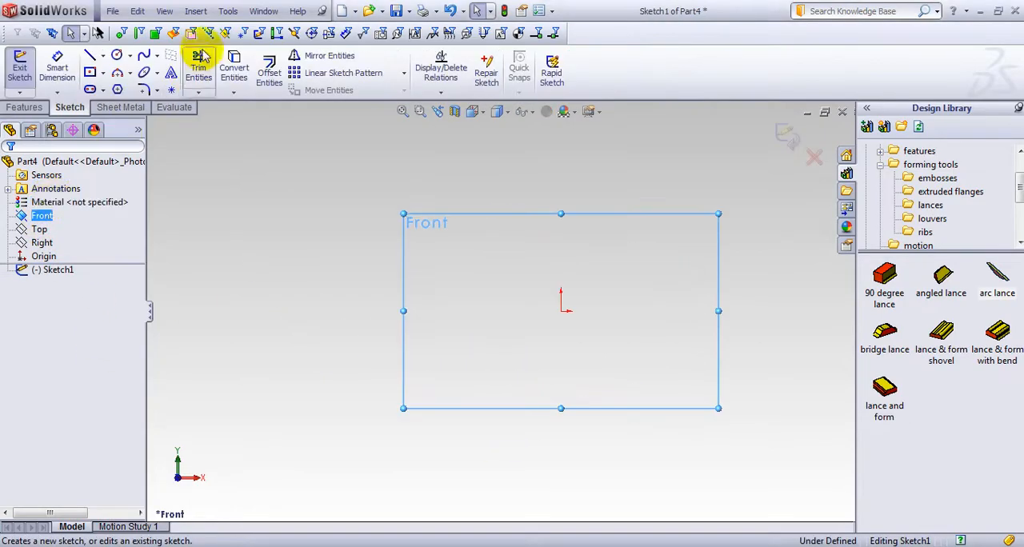
# Insert the maple leaf image Picture-152.png from the Grabage Images folder as a sketch picture
pyautogui.click(228, 11)
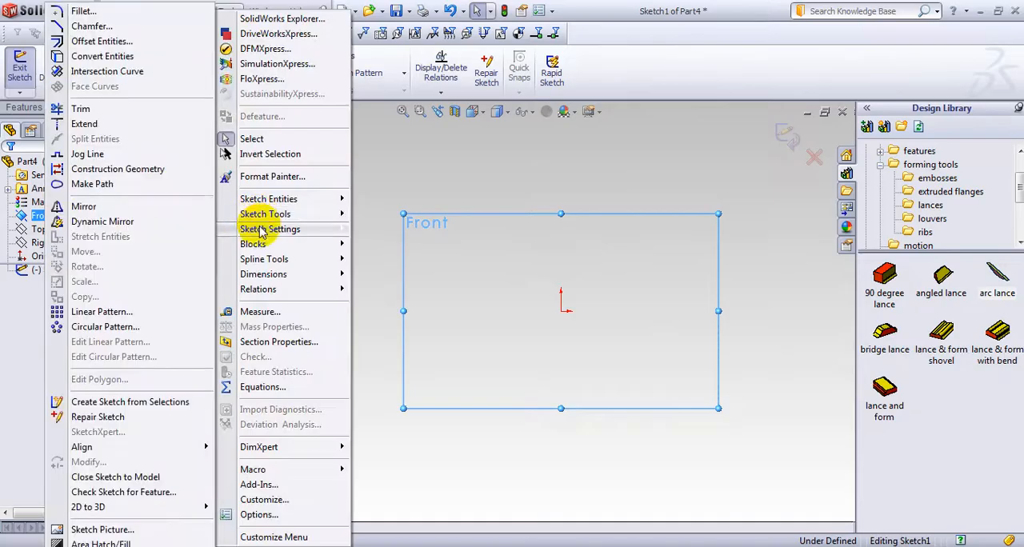
pyautogui.moveTo(260, 230)
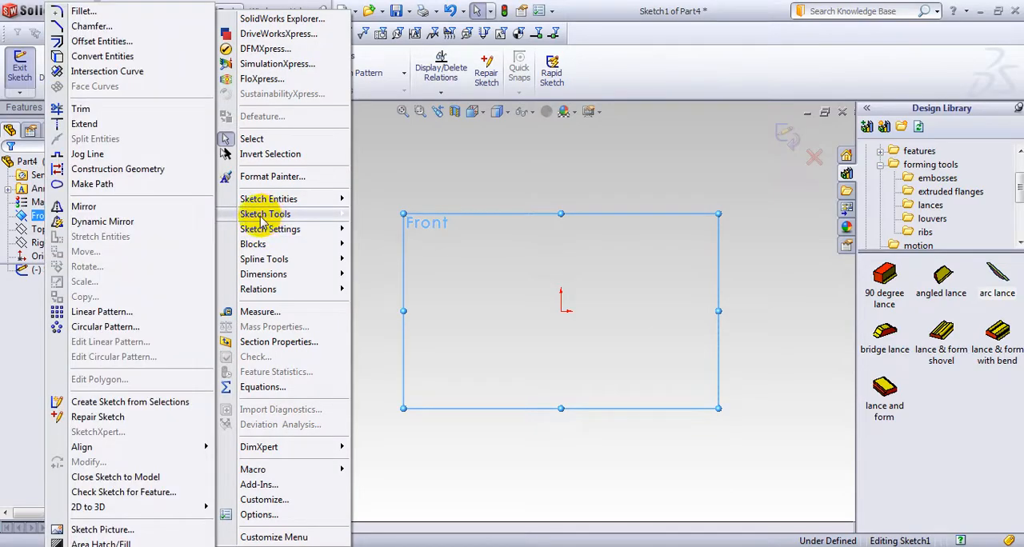
pyautogui.click(102, 529)
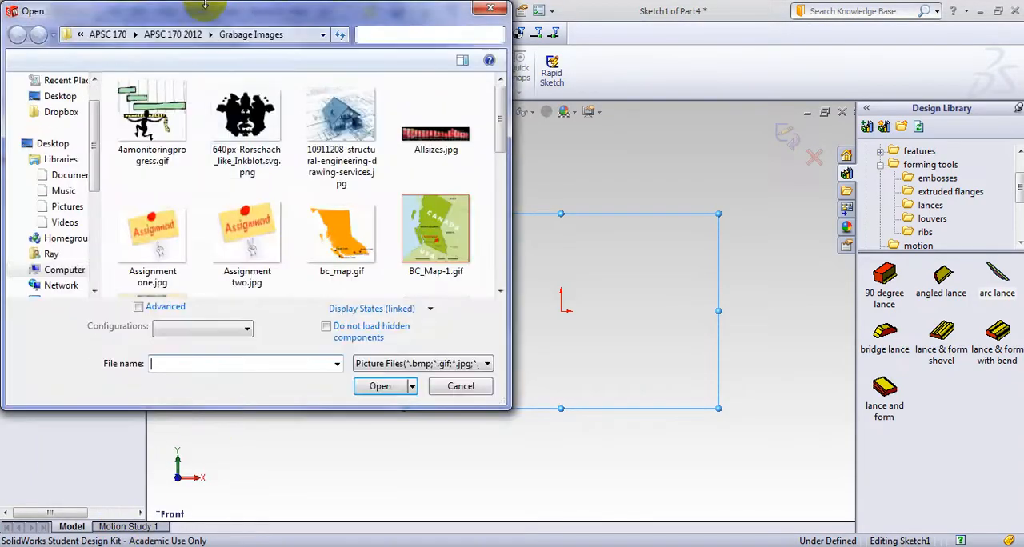
pyautogui.moveTo(360, 19); pyautogui.dragTo(402, 20)
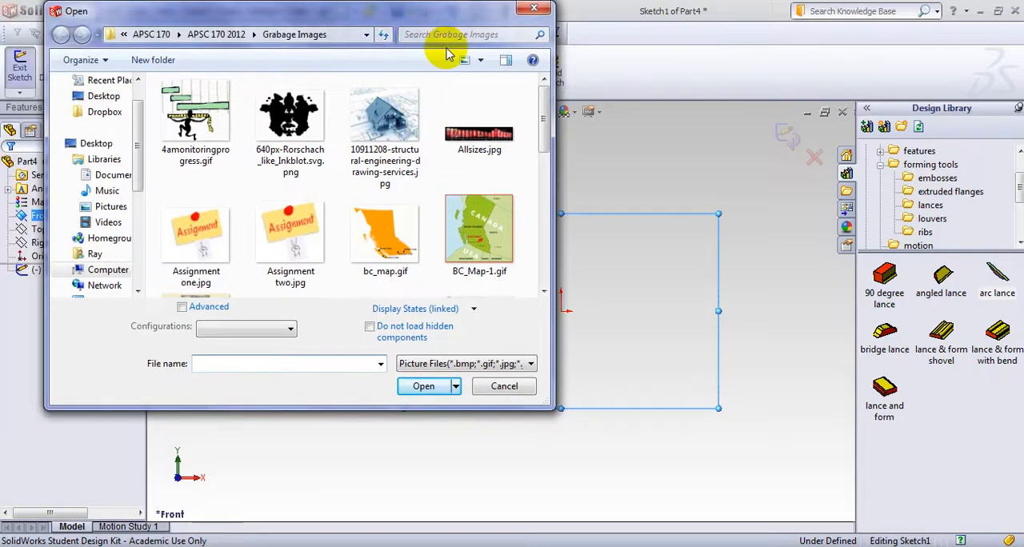
pyautogui.moveTo(543, 124); pyautogui.dragTo(533, 293)
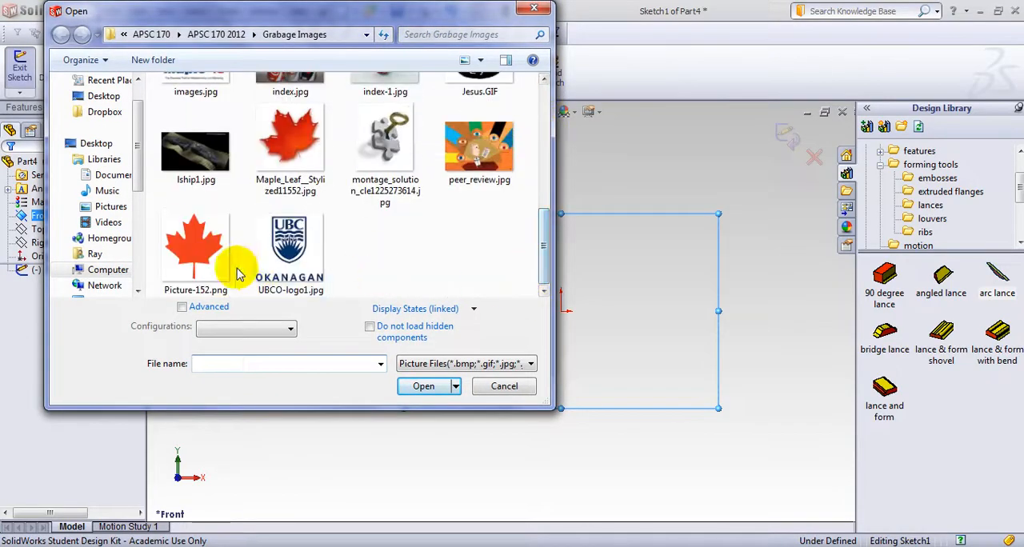
pyautogui.click(183, 261)
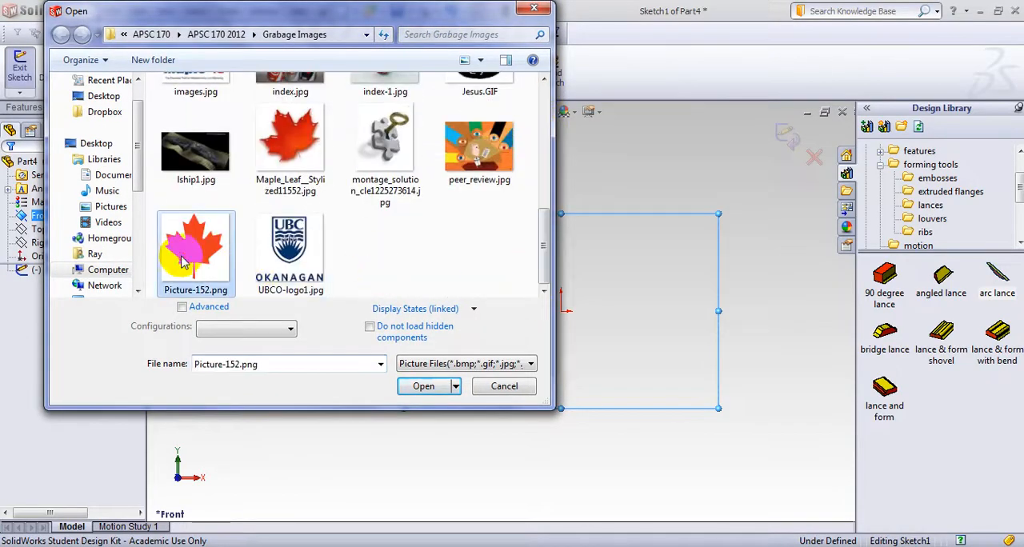
pyautogui.click(424, 386)
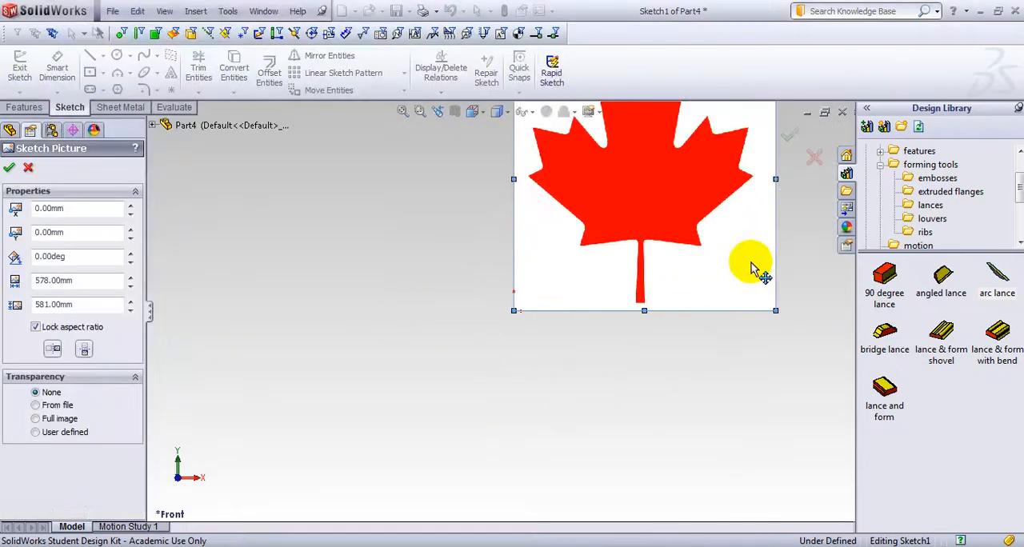
# Shrink the maple leaf picture to about 45.5 mm wide by 45.7 mm high with its aspect ratio locked, and accept it
pyautogui.scroll(2, 653, 220)
pyautogui.scroll(-3, 599, 203)
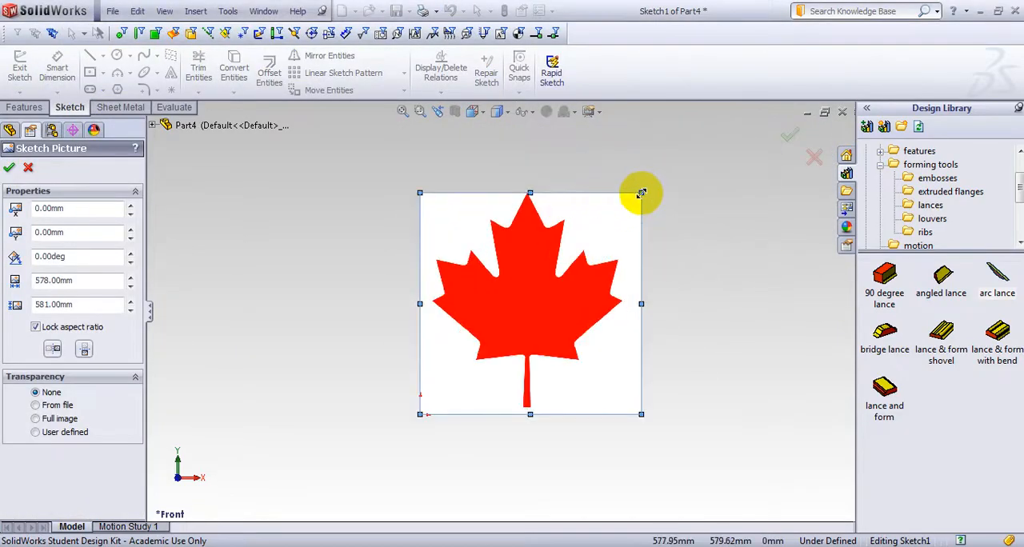
pyautogui.moveTo(641, 192)
pyautogui.mouseDown()
pyautogui.moveTo(464, 393)
pyautogui.moveTo(478, 368)
pyautogui.mouseUp()
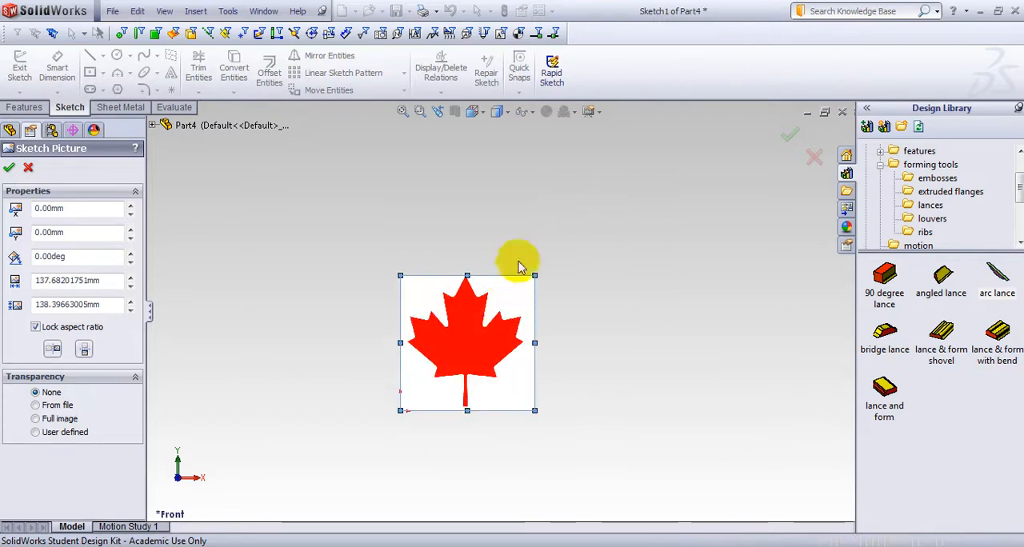
pyautogui.moveTo(532, 272); pyautogui.dragTo(458, 356)
pyautogui.scroll(4, 421, 430)
pyautogui.scroll(-8, 460, 355)
pyautogui.scroll(-5, 507, 306)
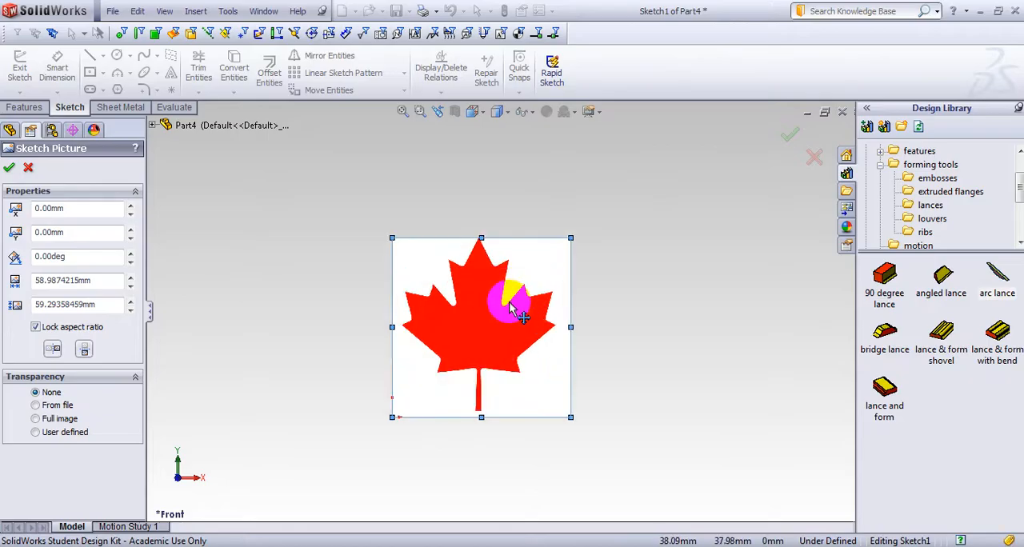
pyautogui.scroll(3, 504, 314)
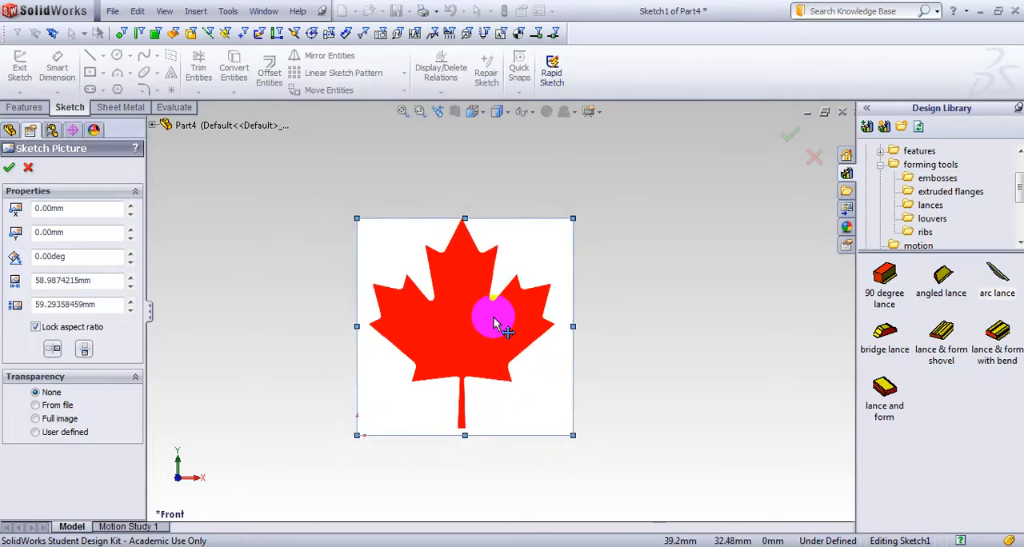
pyautogui.moveTo(561, 232); pyautogui.dragTo(520, 276)
pyautogui.scroll(-5, 453, 373)
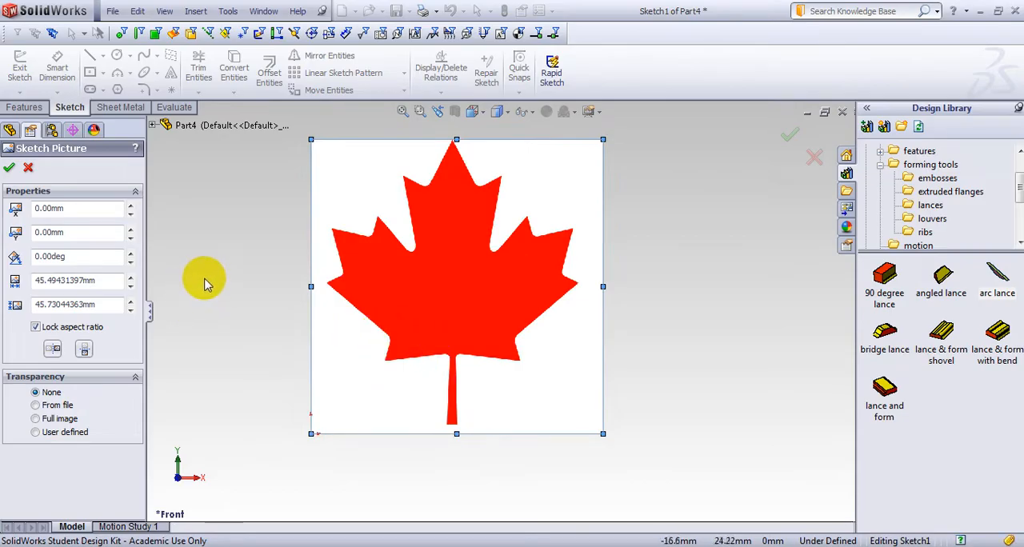
pyautogui.click(10, 168)
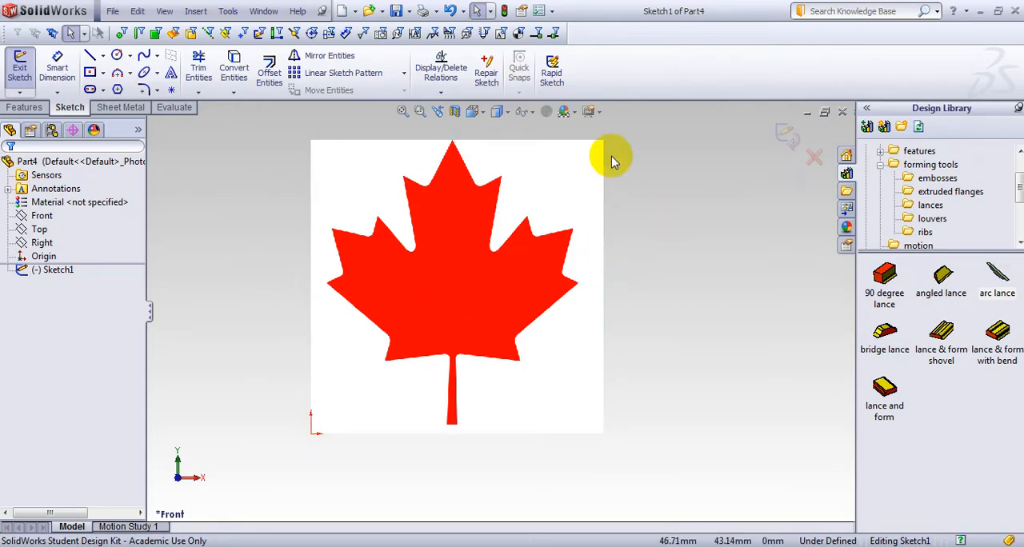
# Enable the Autotrace add-in
pyautogui.click(552, 11)
pyautogui.click(575, 57)
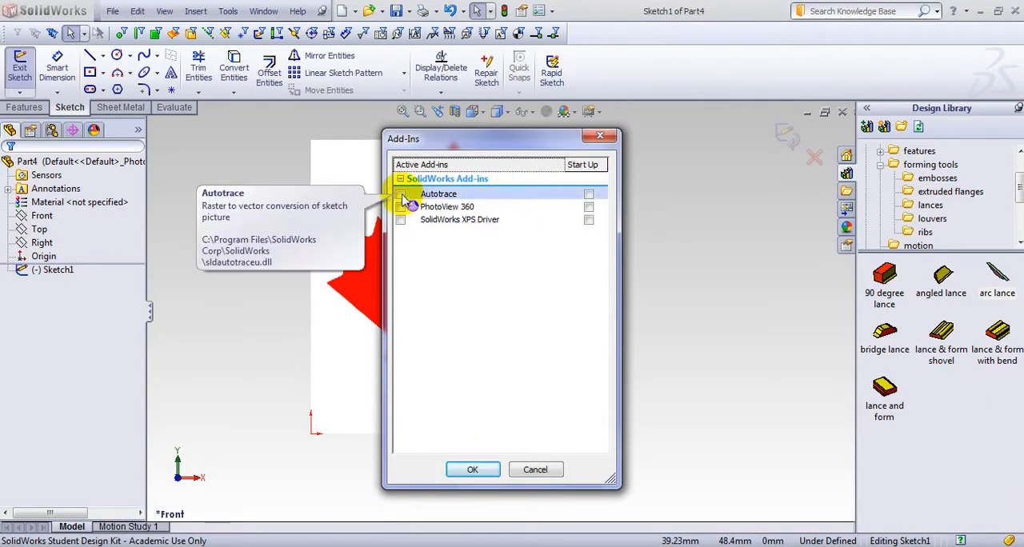
pyautogui.click(399, 195)
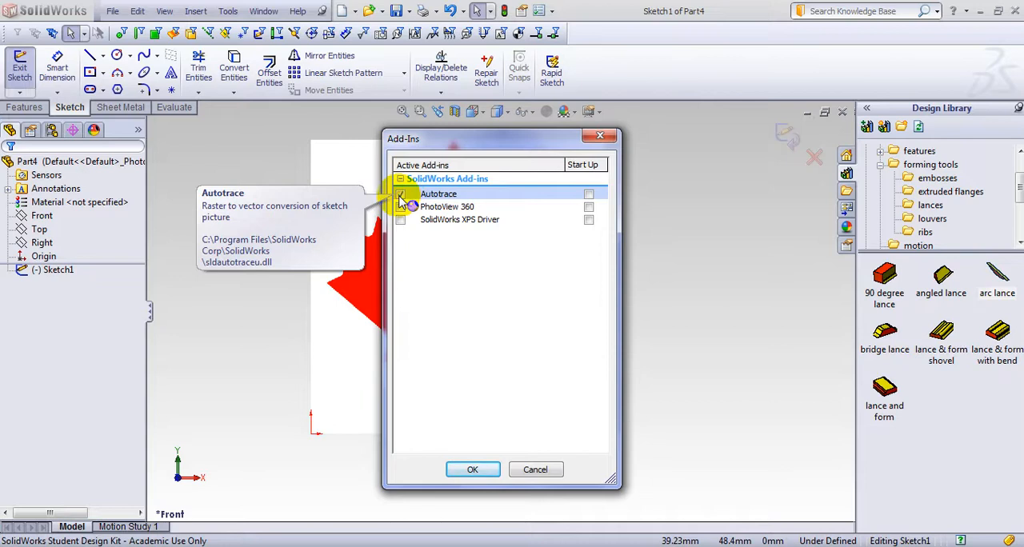
pyautogui.click(470, 470)
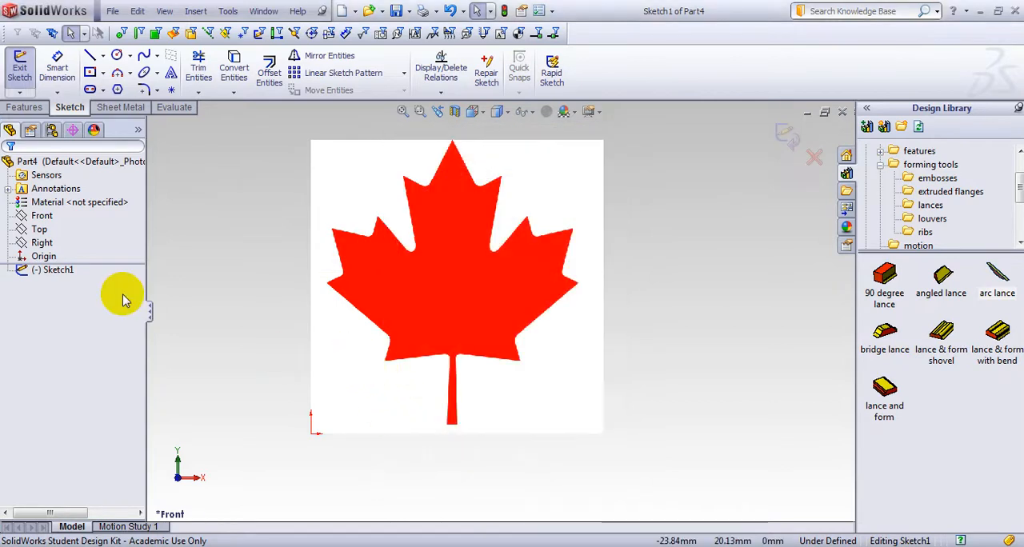
# Exit the sketch and open the trace settings of Sketch Picture1
pyautogui.click(56, 272)
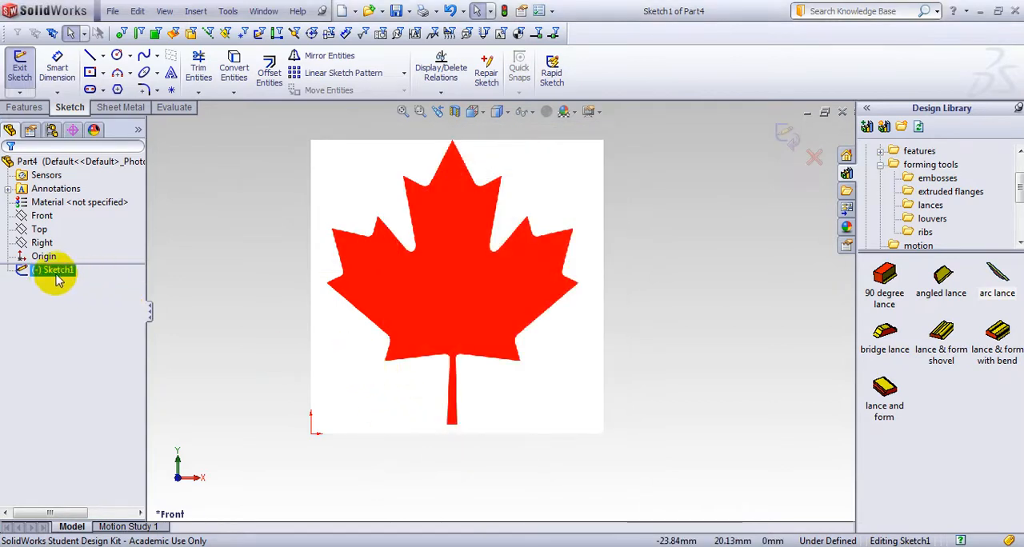
pyautogui.click(786, 134)
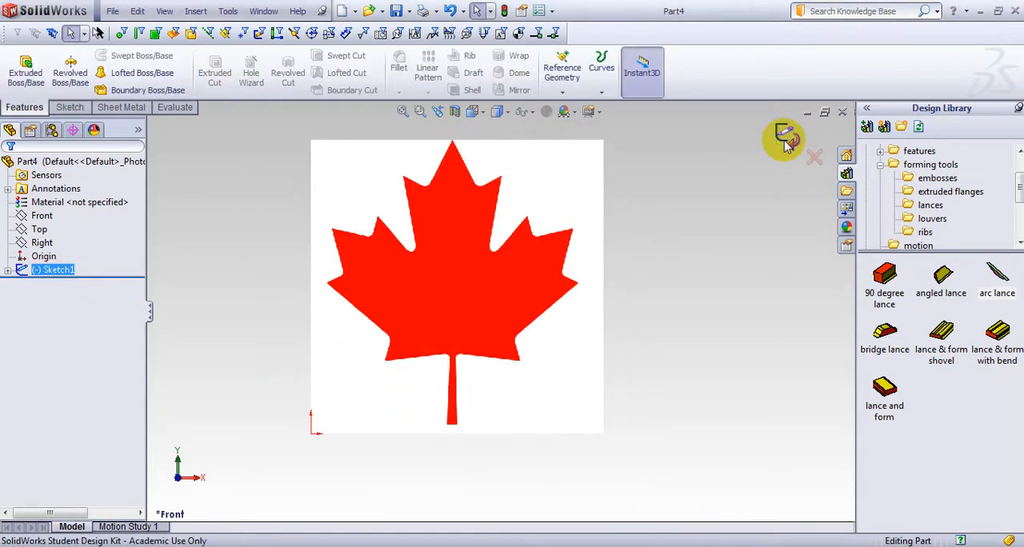
pyautogui.click(8, 271)
pyautogui.rightClick(71, 284)
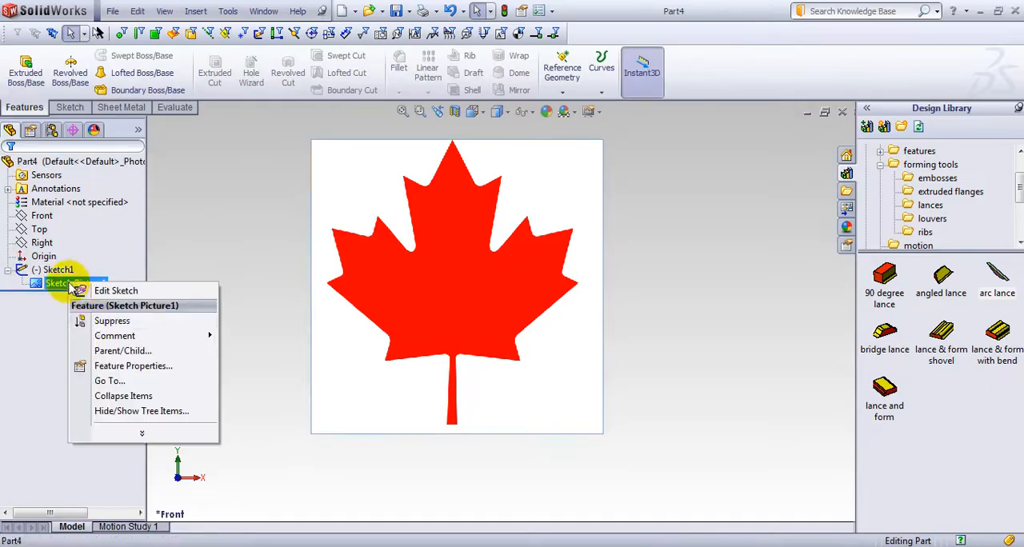
pyautogui.click(131, 366)
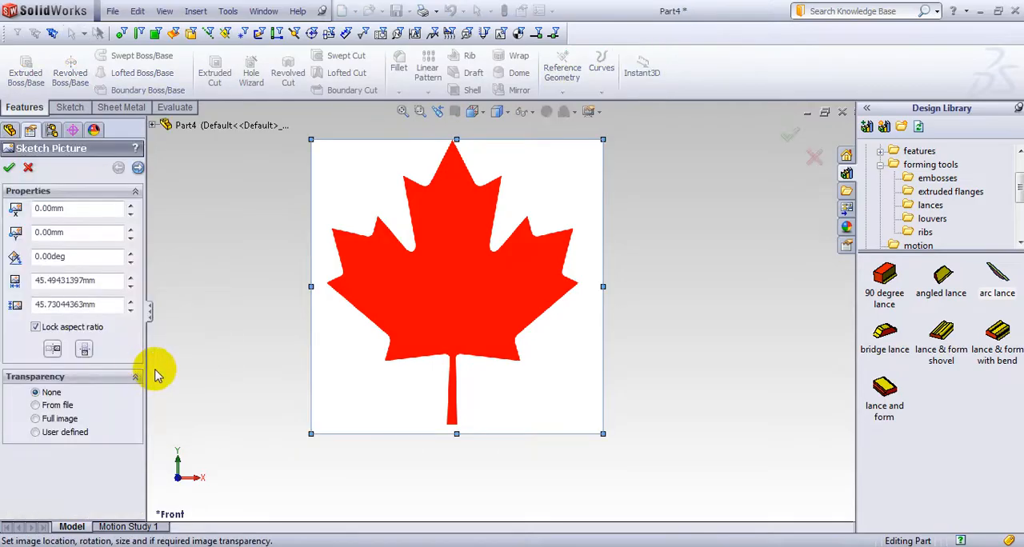
pyautogui.click(138, 171)
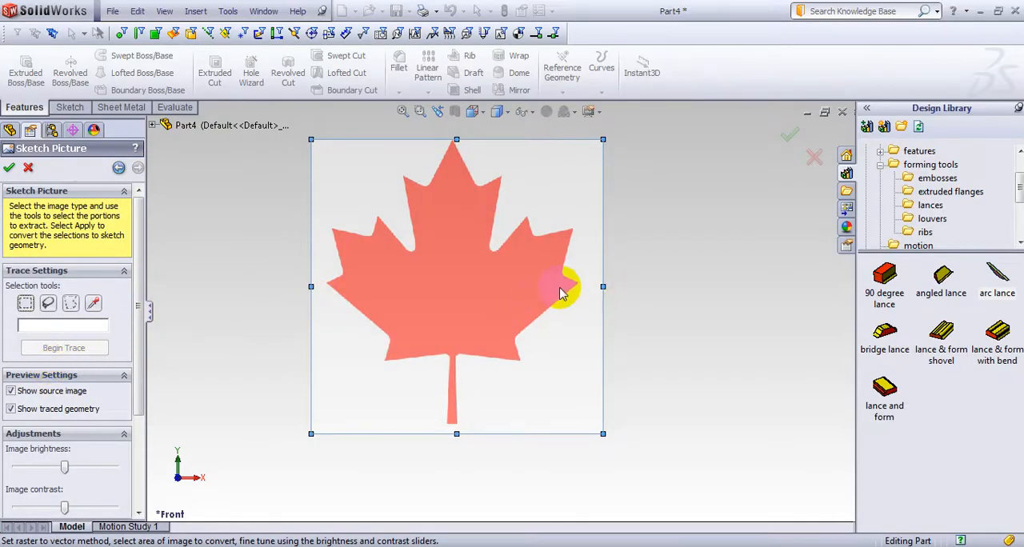
# Try tracing the left half of the leaf above its stem using a rectangular selection
pyautogui.click(24, 305)
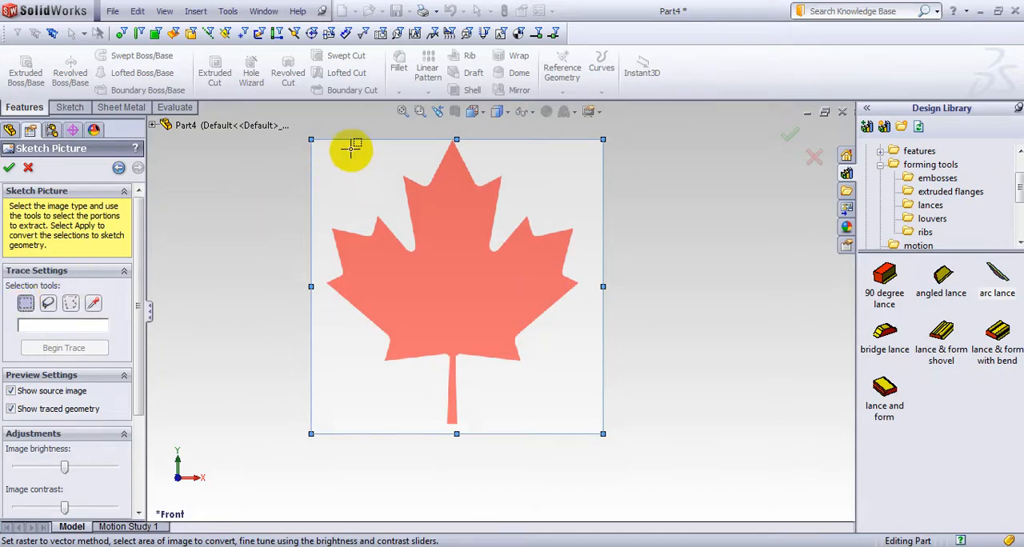
pyautogui.moveTo(324, 152)
pyautogui.mouseDown()
pyautogui.moveTo(454, 311)
pyautogui.moveTo(453, 363)
pyautogui.mouseUp()
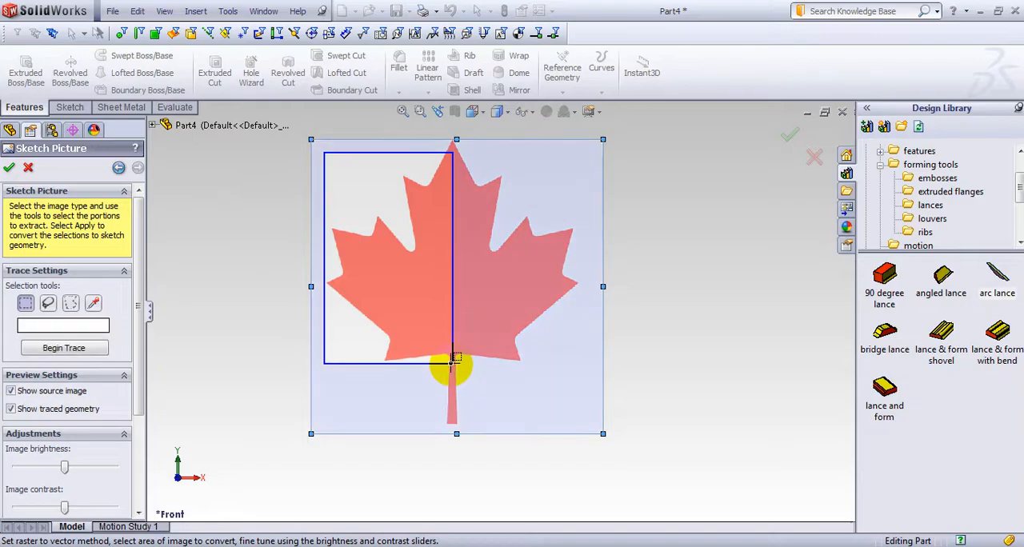
pyautogui.click(68, 349)
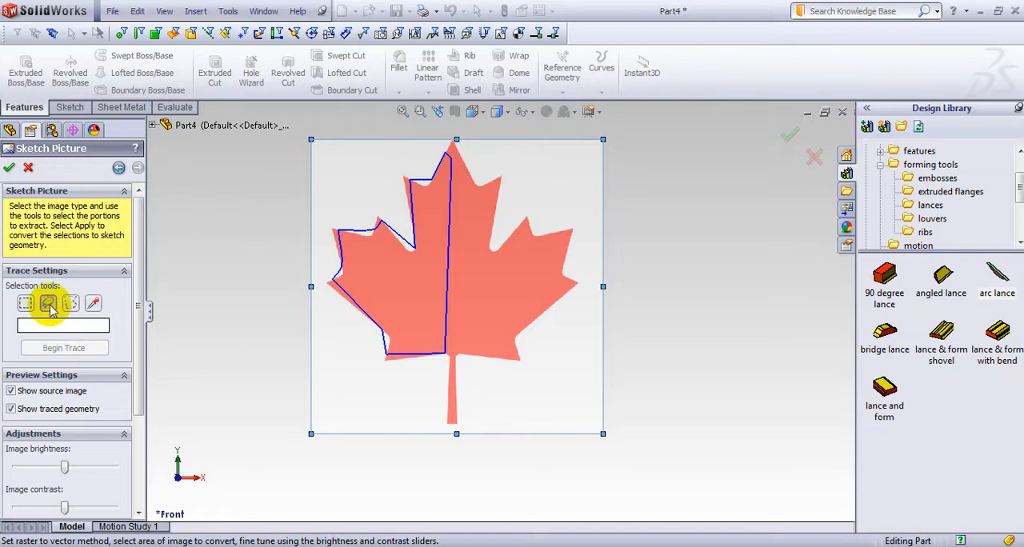
# Try tracing the middle of the leaf using a freehand selection
pyautogui.click(48, 304)
pyautogui.moveTo(366, 205)
pyautogui.mouseDown()
pyautogui.moveTo(426, 170)
pyautogui.moveTo(492, 192)
pyautogui.mouseUp()
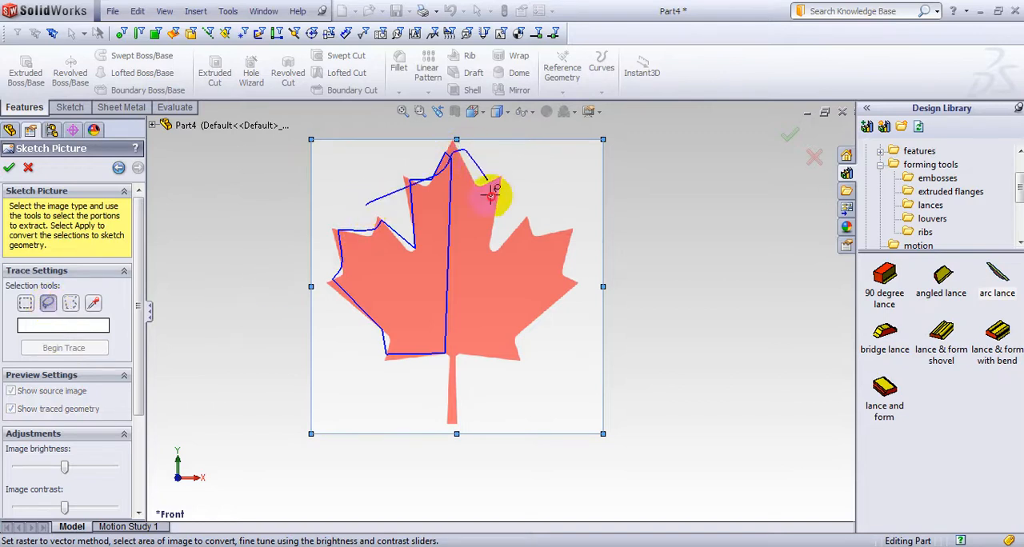
pyautogui.moveTo(383, 253)
pyautogui.mouseDown()
pyautogui.moveTo(360, 209)
pyautogui.moveTo(373, 201)
pyautogui.mouseUp()
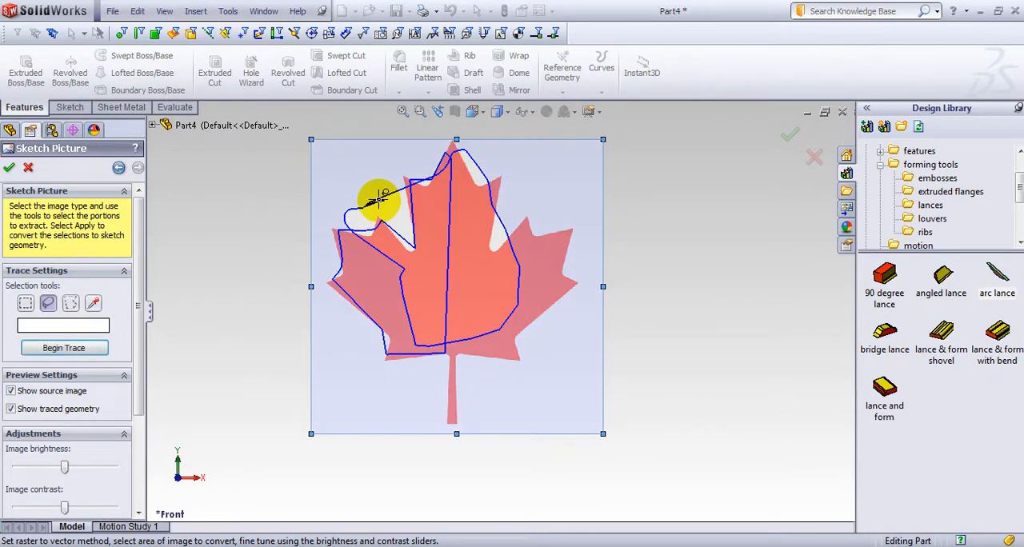
pyautogui.click(62, 349)
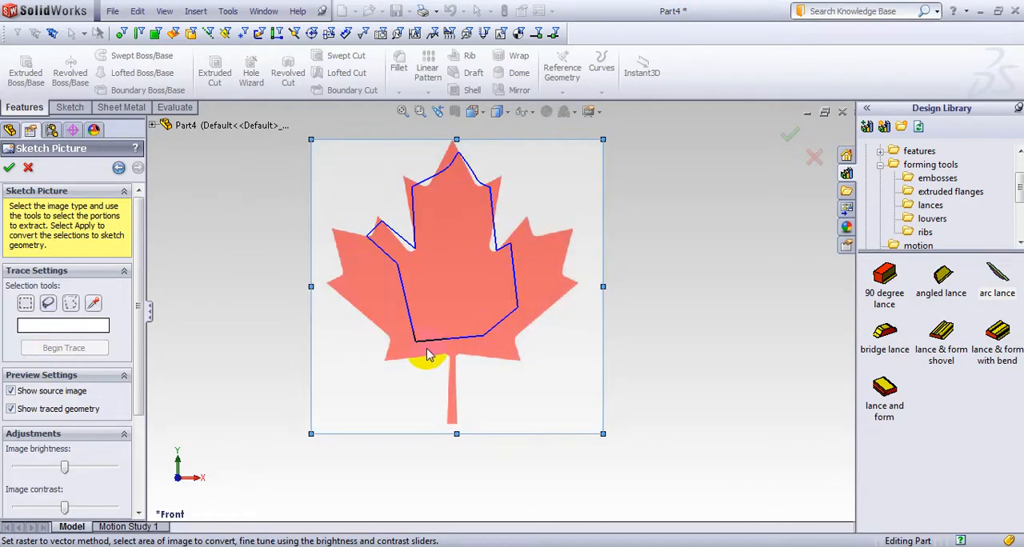
pyautogui.click(70, 303)
pyautogui.scroll(-4, 445, 232)
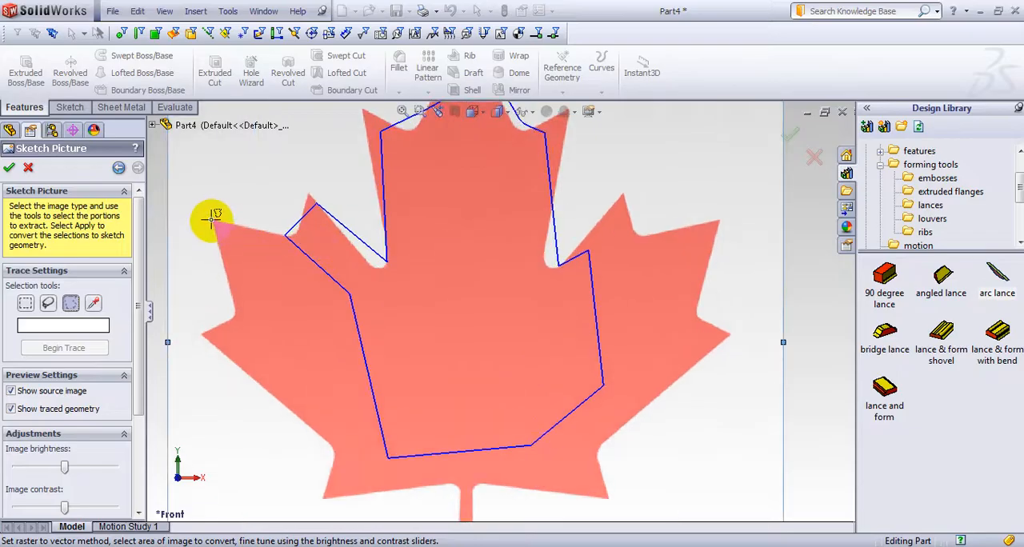
pyautogui.click(213, 220)
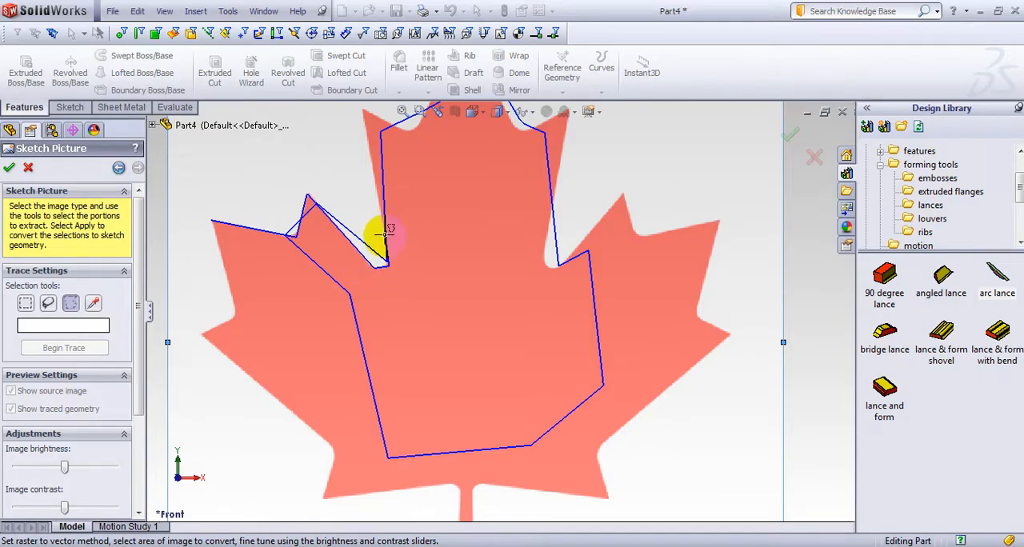
pyautogui.press('Escape')
# Reopen the trace settings of Sketch Picture1 and trace the whole leaf by picking its red color
pyautogui.click(65, 287)
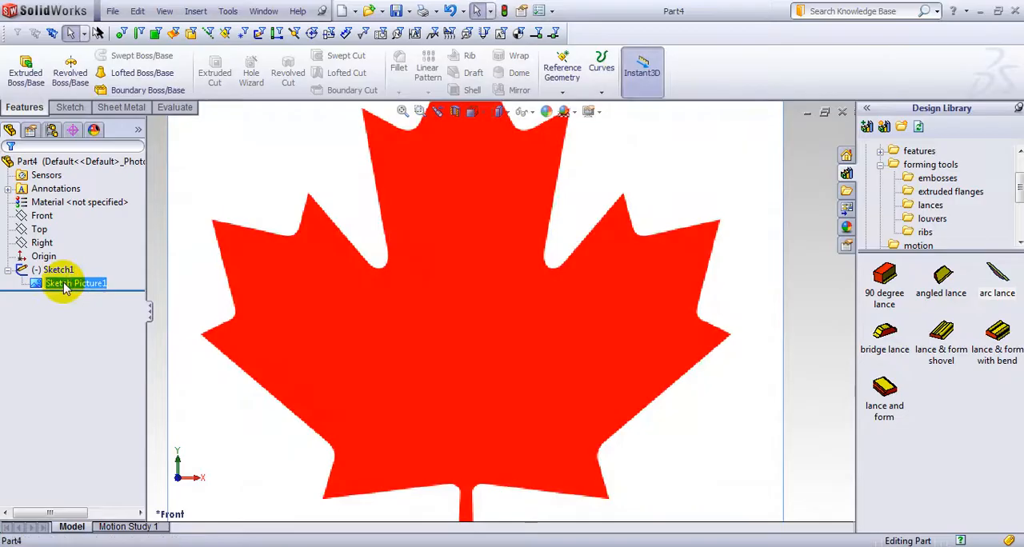
pyautogui.rightClick(36, 287)
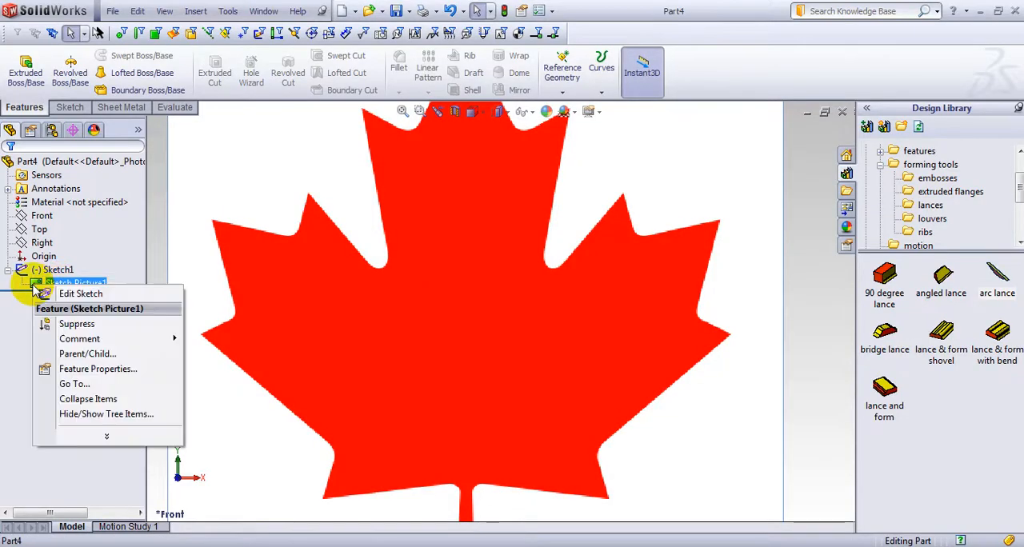
pyautogui.click(76, 367)
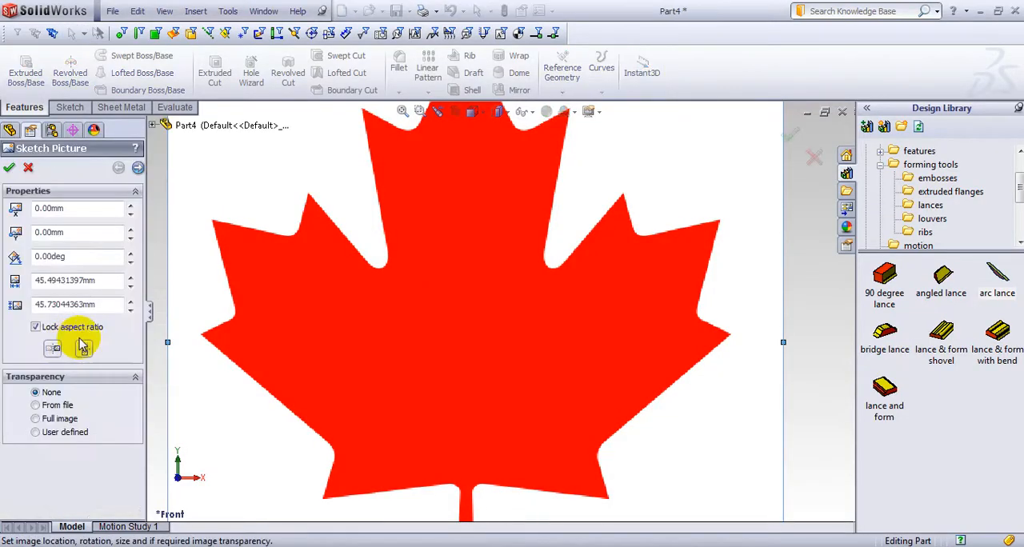
pyautogui.click(138, 168)
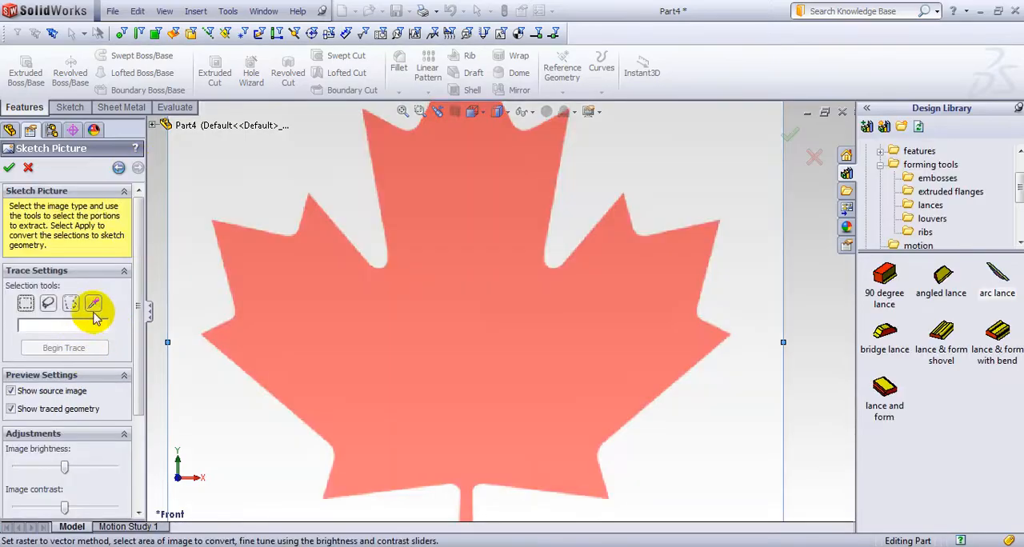
pyautogui.click(463, 309)
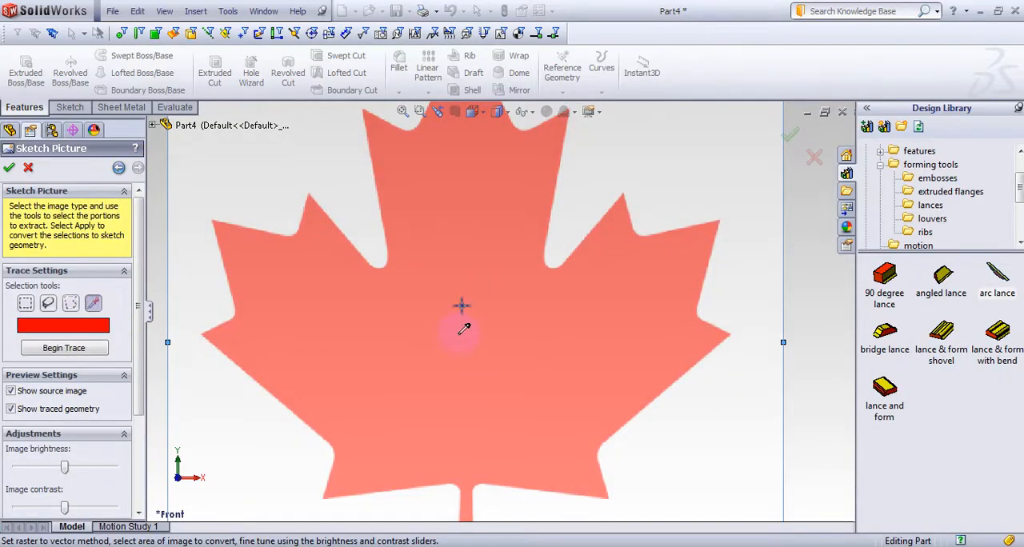
pyautogui.click(64, 348)
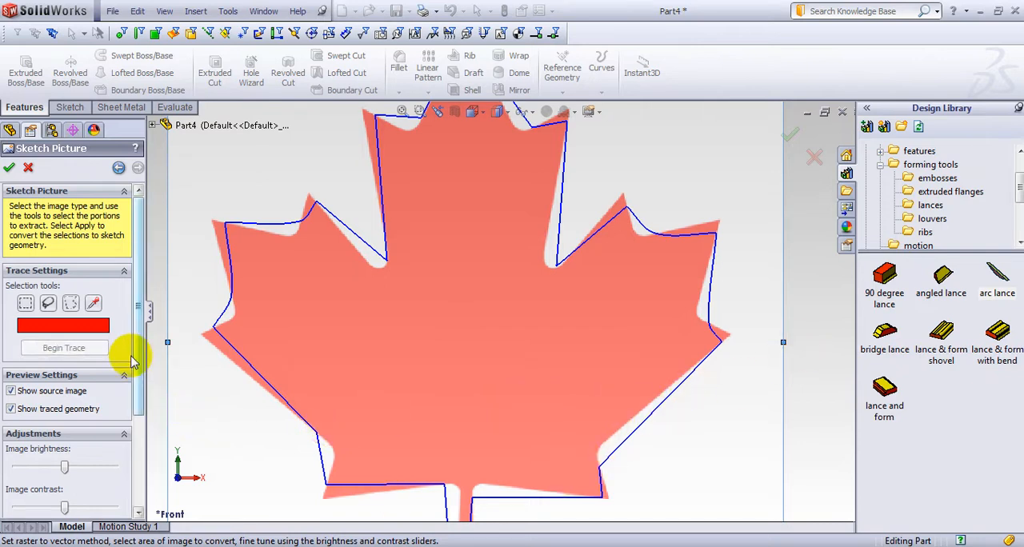
# Adjust the trace by lowering the image brightness and contrast and raising the color tolerance and recognition tolerance to about mid-range
pyautogui.moveTo(137, 355); pyautogui.dragTo(137, 412)
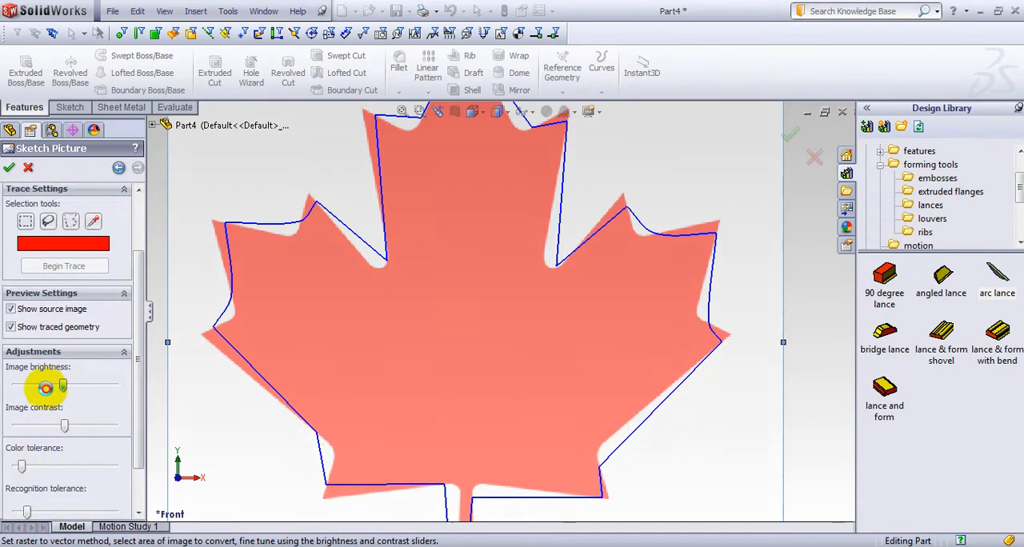
pyautogui.moveTo(46, 388); pyautogui.dragTo(42, 388)
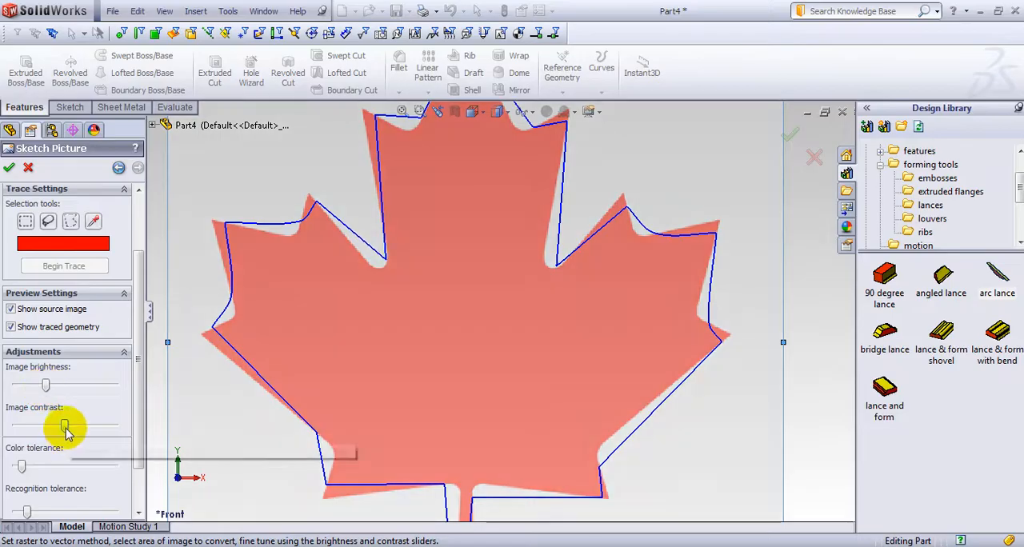
pyautogui.moveTo(64, 428); pyautogui.dragTo(35, 428)
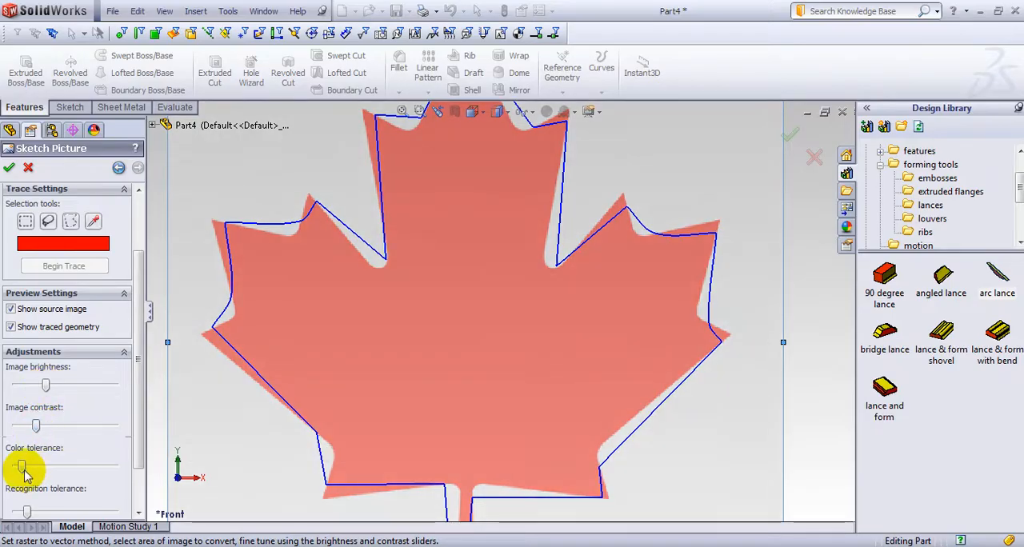
pyautogui.moveTo(23, 467)
pyautogui.mouseDown()
pyautogui.moveTo(114, 465)
pyautogui.moveTo(73, 469)
pyautogui.mouseUp()
pyautogui.moveTo(140, 451); pyautogui.dragTo(140, 485)
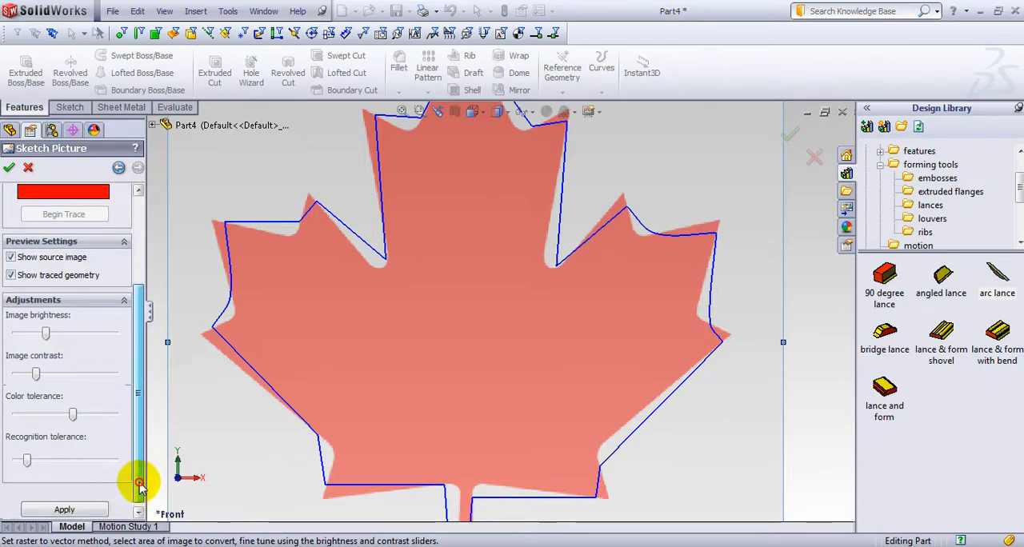
pyautogui.moveTo(27, 460); pyautogui.dragTo(65, 460)
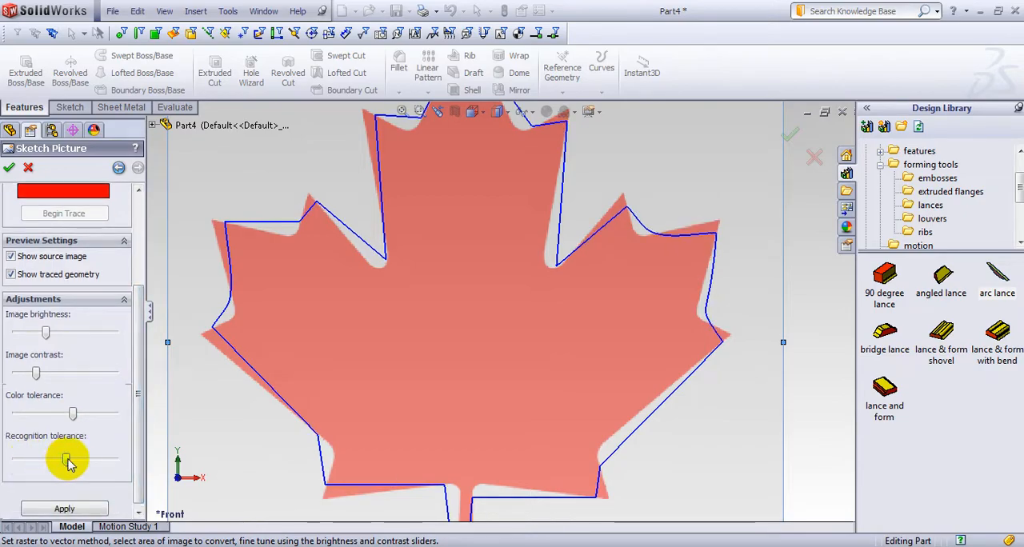
pyautogui.scroll(2, 489, 372)
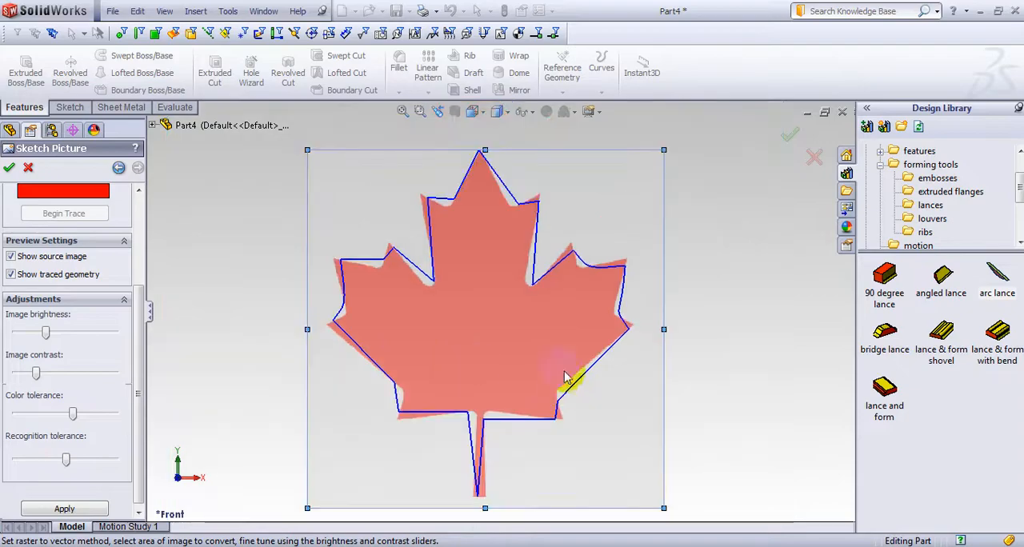
pyautogui.scroll(-2, 552, 376)
pyautogui.scroll(3, 560, 378)
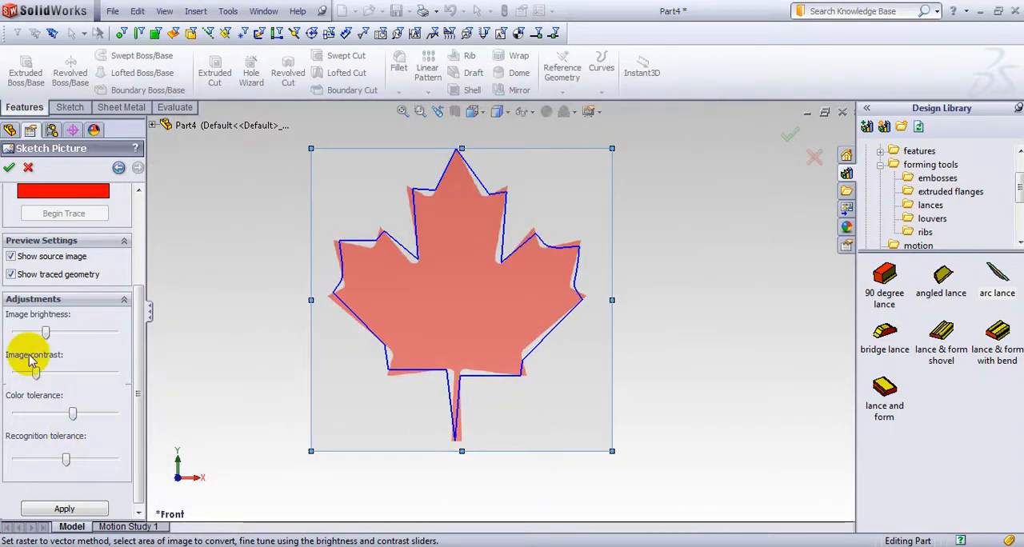
# Try finishing the trace with image brightness and contrast near mid-range and both the source image and the traced geometry hidden
pyautogui.moveTo(34, 372); pyautogui.dragTo(59, 372)
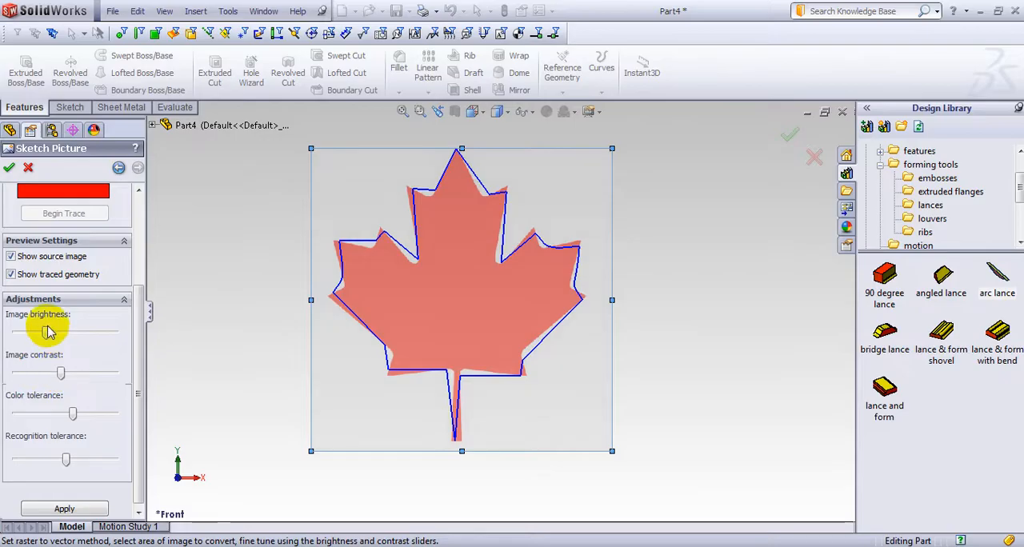
pyautogui.moveTo(47, 331); pyautogui.dragTo(60, 332)
pyautogui.click(11, 257)
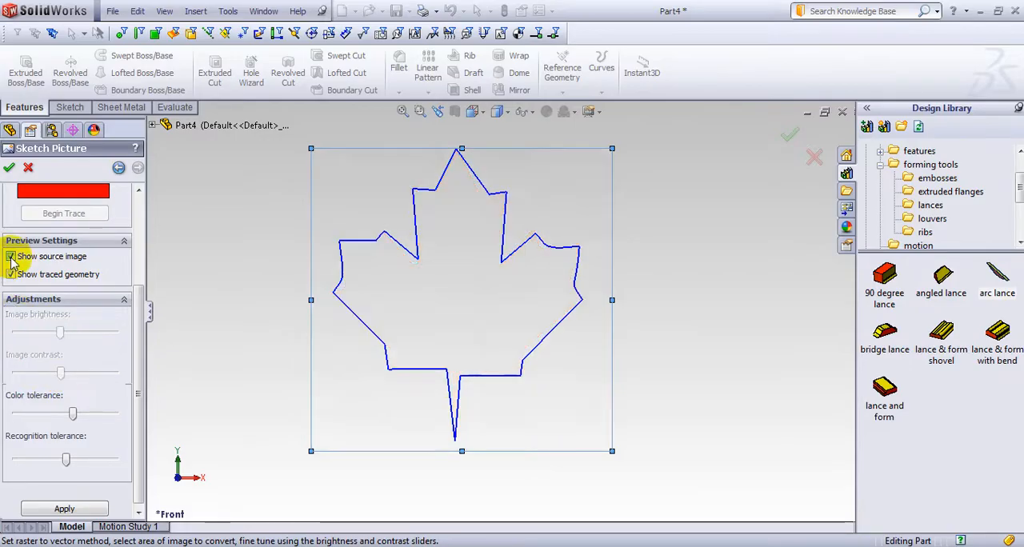
pyautogui.click(10, 274)
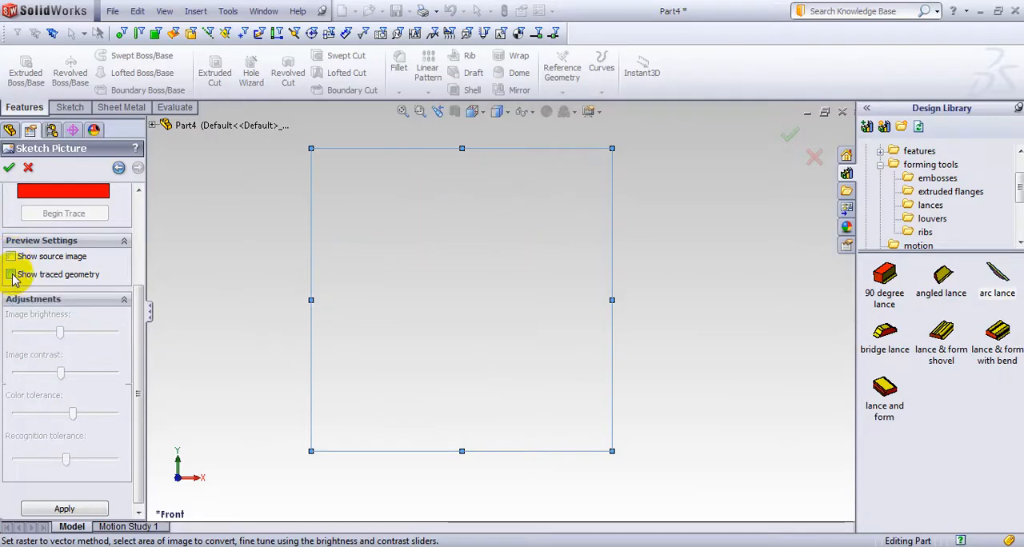
pyautogui.click(9, 167)
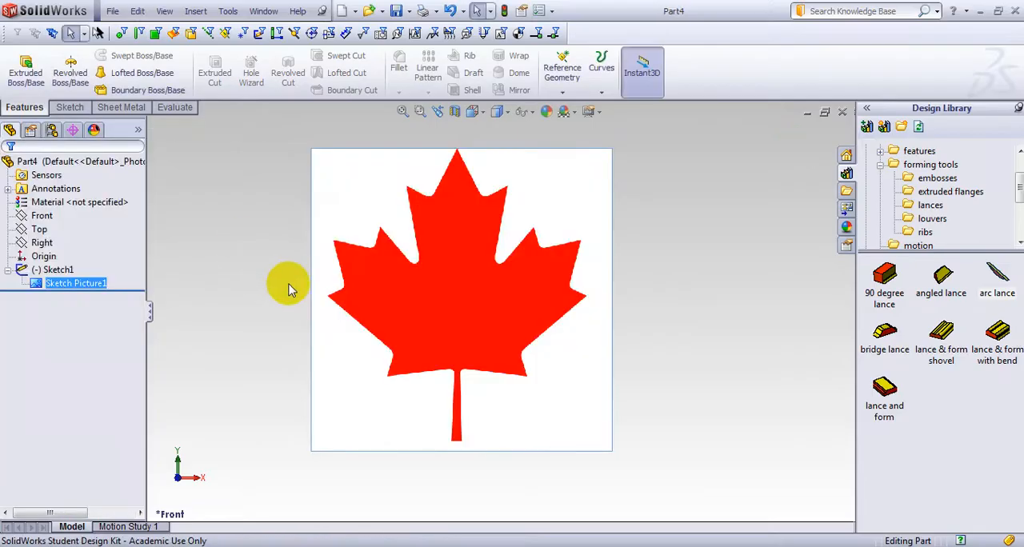
pyautogui.click(392, 328)
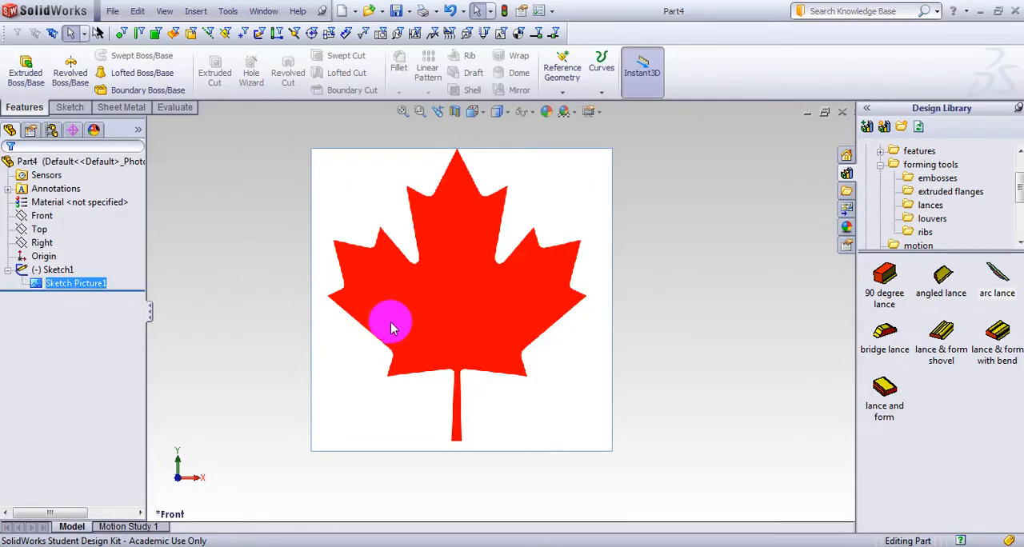
# Reopen the properties of Sketch Picture1 and flip the leaf picture horizontally, keeping the leaf upright
pyautogui.rightClick(70, 287)
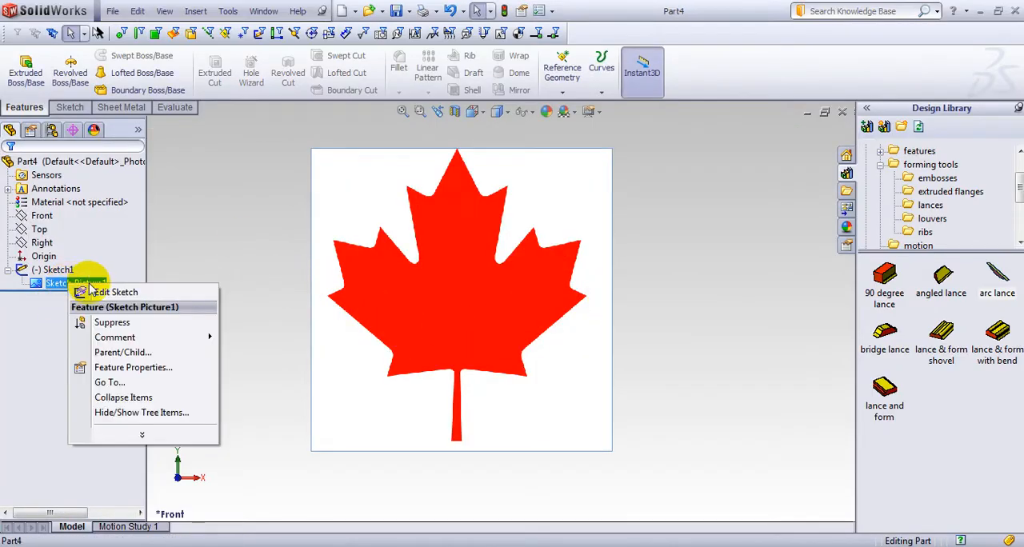
pyautogui.click(133, 367)
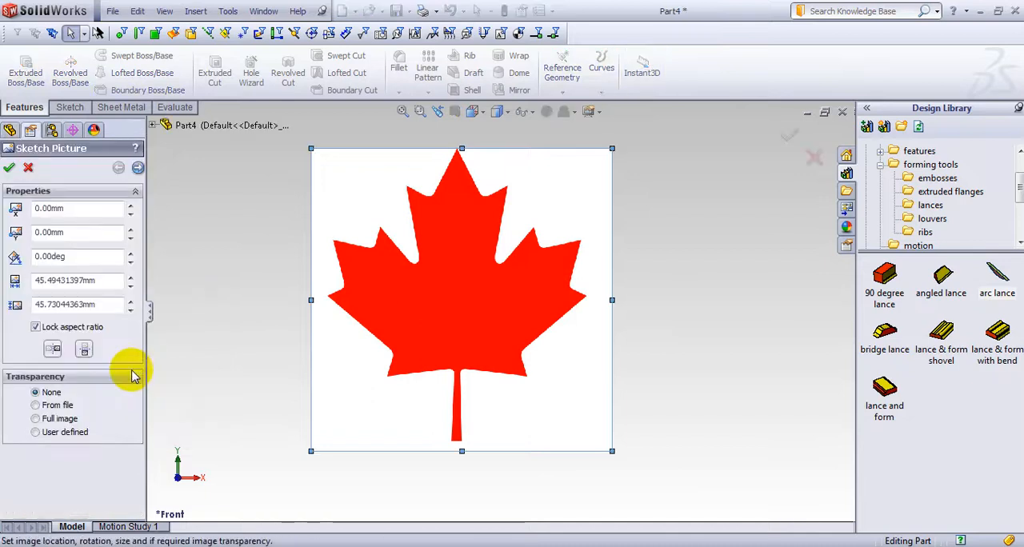
pyautogui.click(84, 350)
pyautogui.click(52, 350)
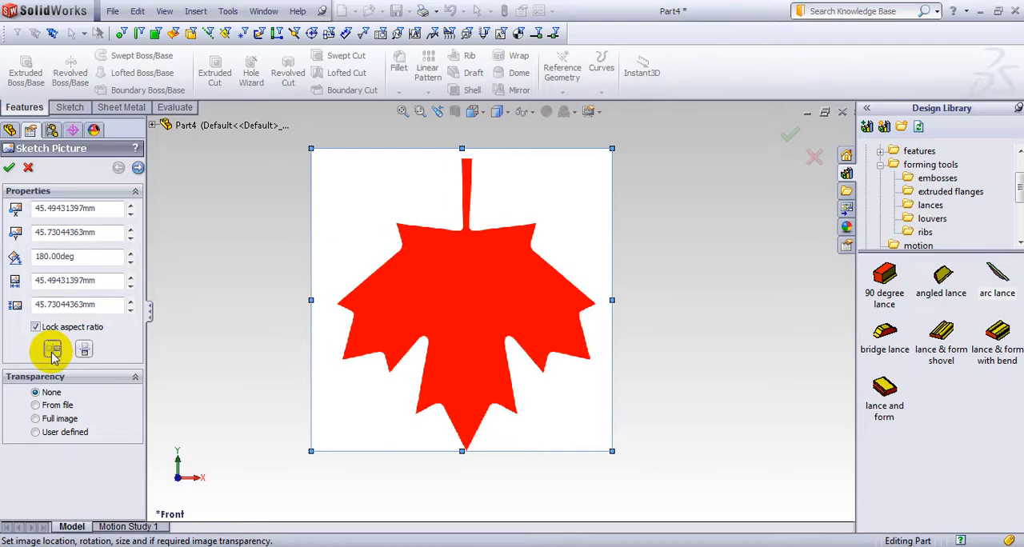
pyautogui.click(84, 349)
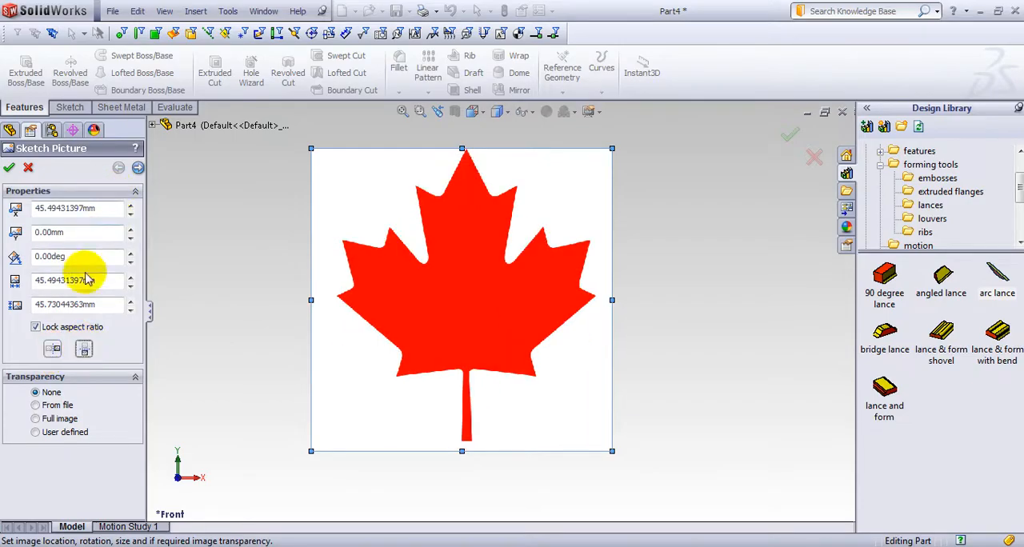
# Trace the whole flipped leaf in the trace settings by picking its red color
pyautogui.click(138, 169)
pyautogui.click(93, 303)
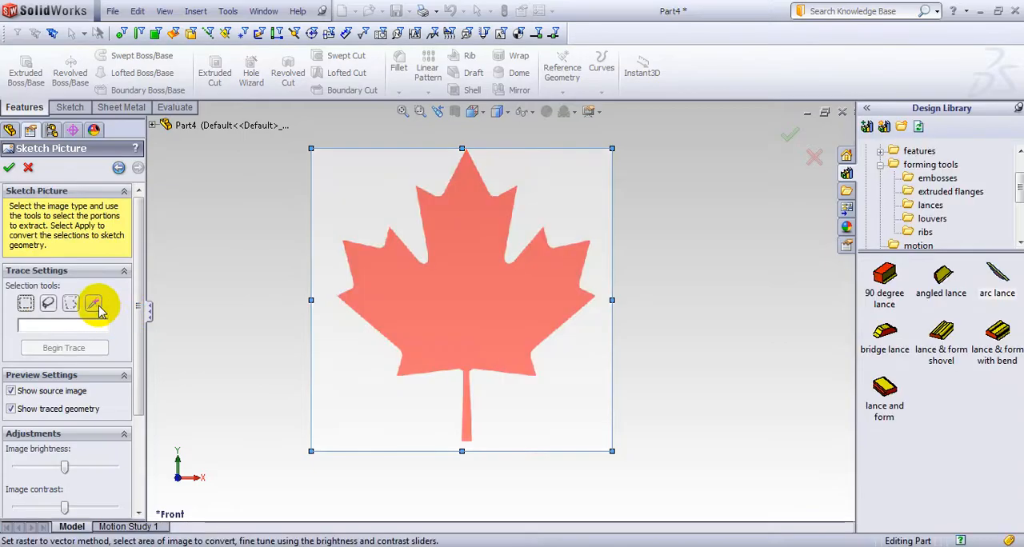
pyautogui.click(437, 299)
pyautogui.click(67, 347)
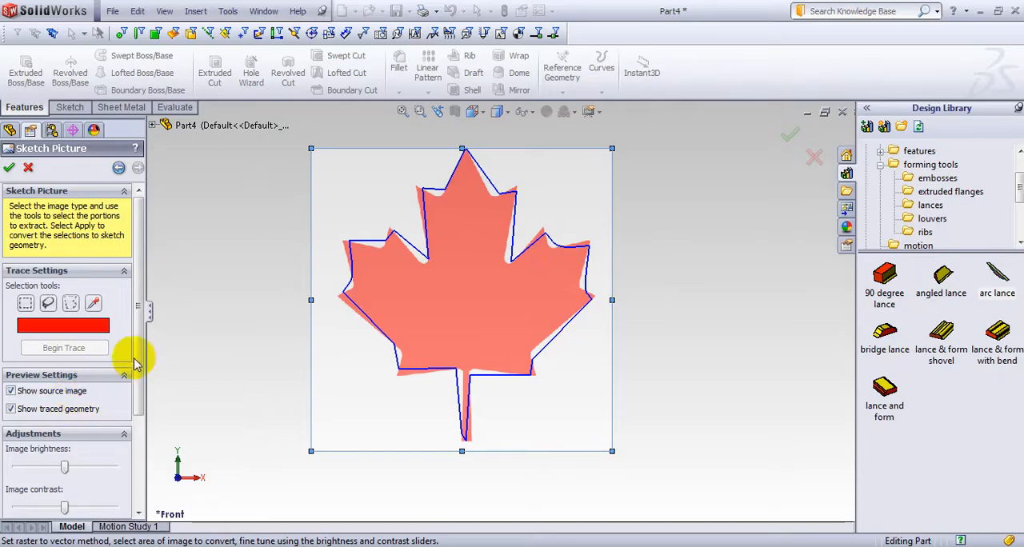
# Lower the image brightness and image contrast of the trace to slightly below mid-range
pyautogui.moveTo(138, 367); pyautogui.dragTo(139, 404)
pyautogui.moveTo(65, 384); pyautogui.dragTo(83, 389)
pyautogui.click(60, 386)
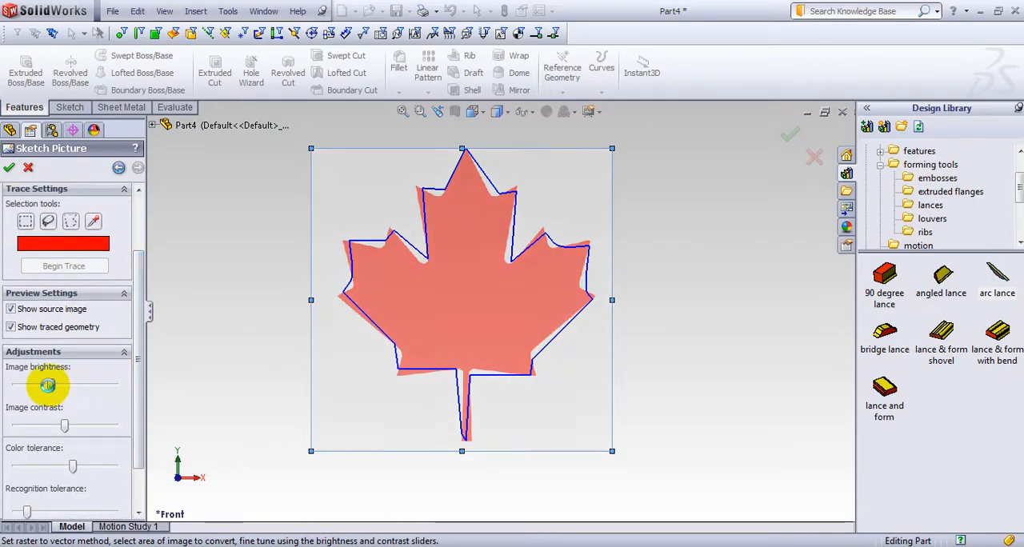
pyautogui.click(81, 425)
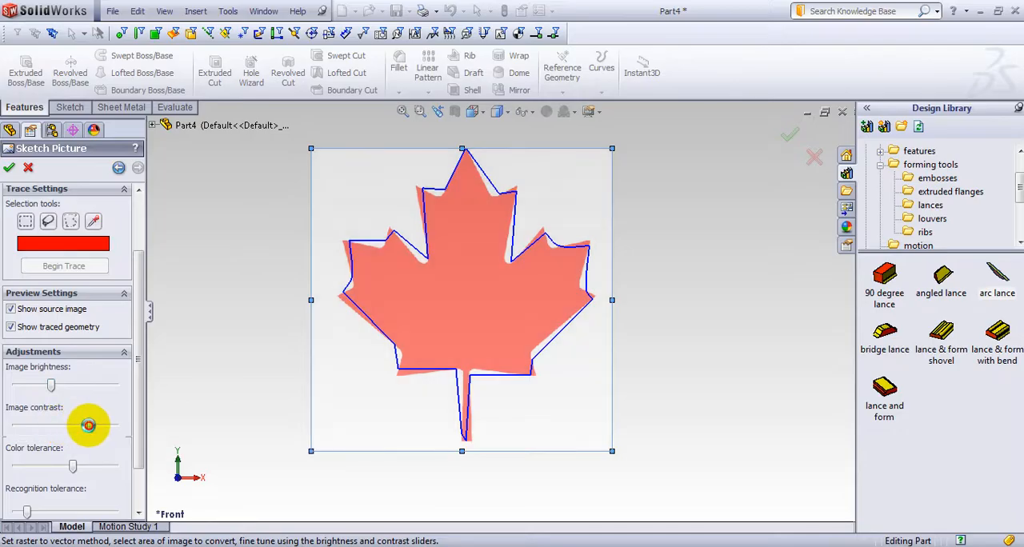
pyautogui.moveTo(92, 430); pyautogui.dragTo(24, 430)
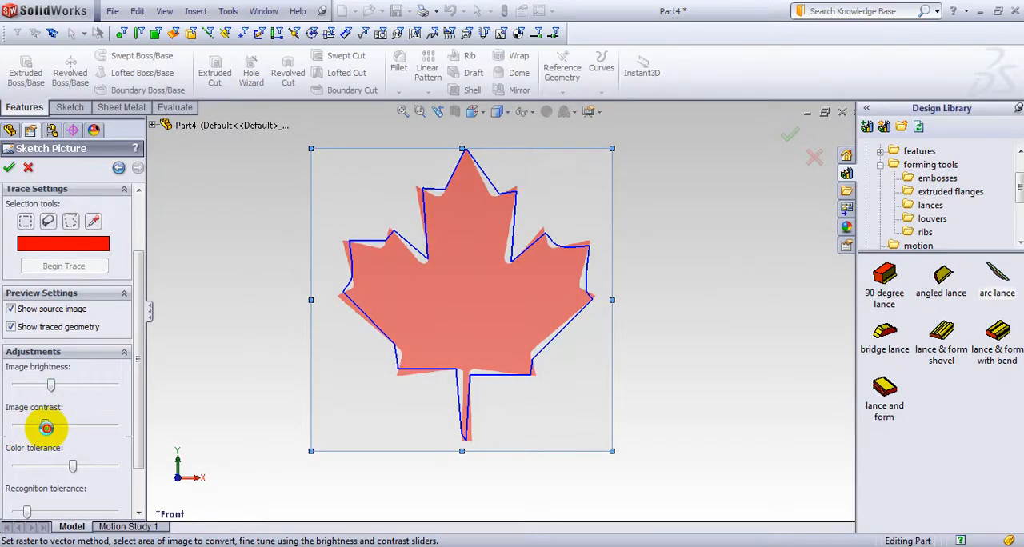
pyautogui.scroll(-2, 142, 441)
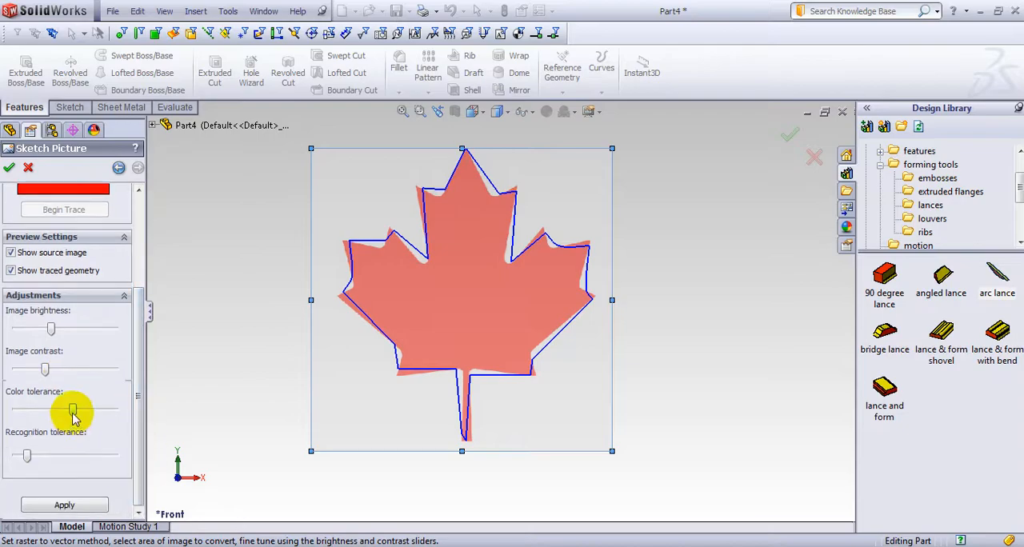
# Lower the color tolerance to near its minimum, raise the recognition tolerance toward mid-range, and apply the trace as sketch geometry
pyautogui.moveTo(73, 415); pyautogui.dragTo(44, 413)
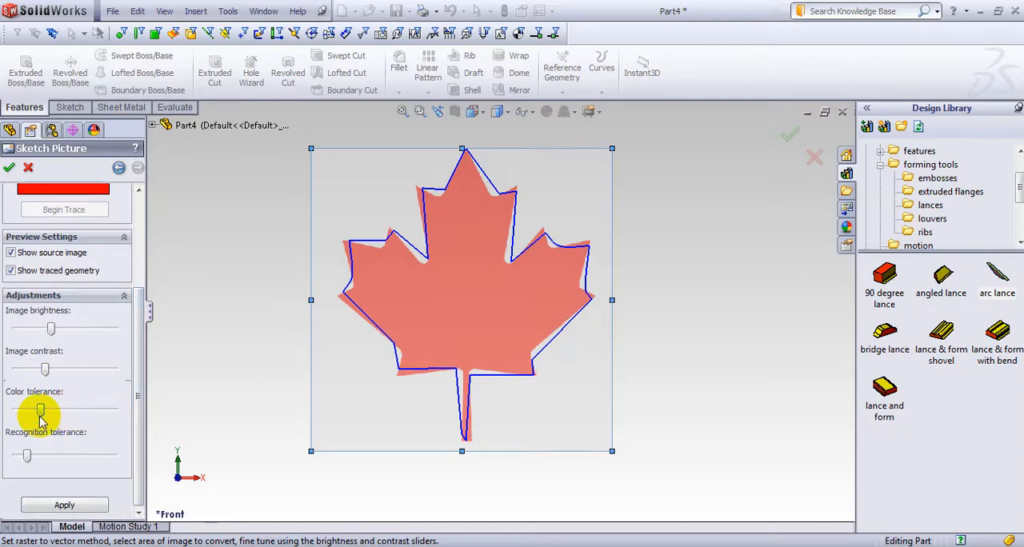
pyautogui.moveTo(31, 410); pyautogui.dragTo(25, 411)
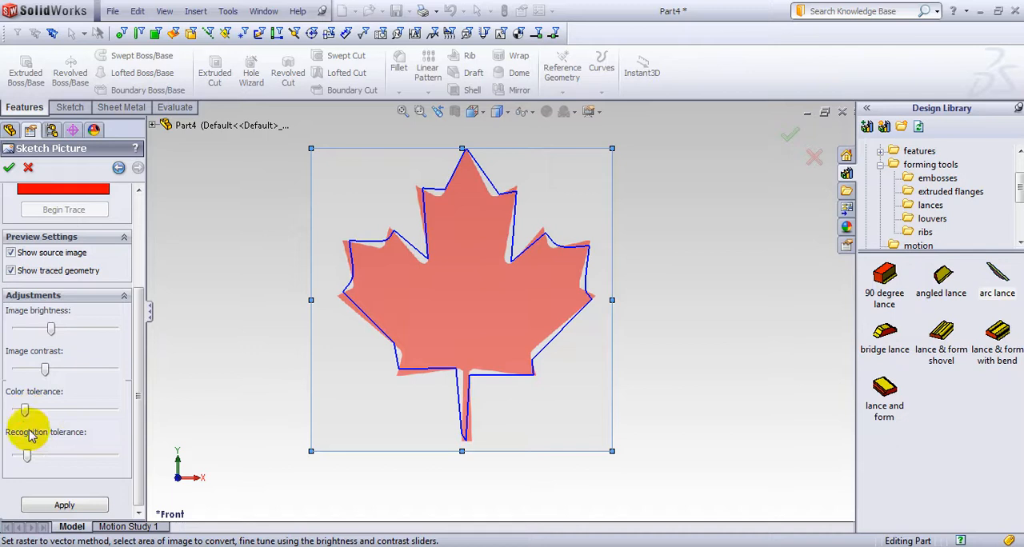
pyautogui.moveTo(28, 459); pyautogui.dragTo(69, 459)
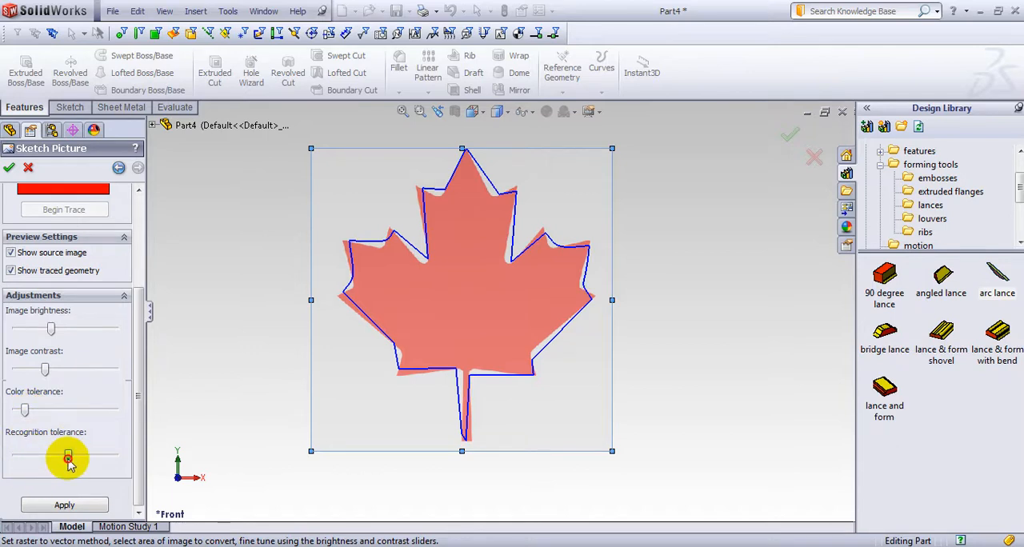
pyautogui.click(64, 505)
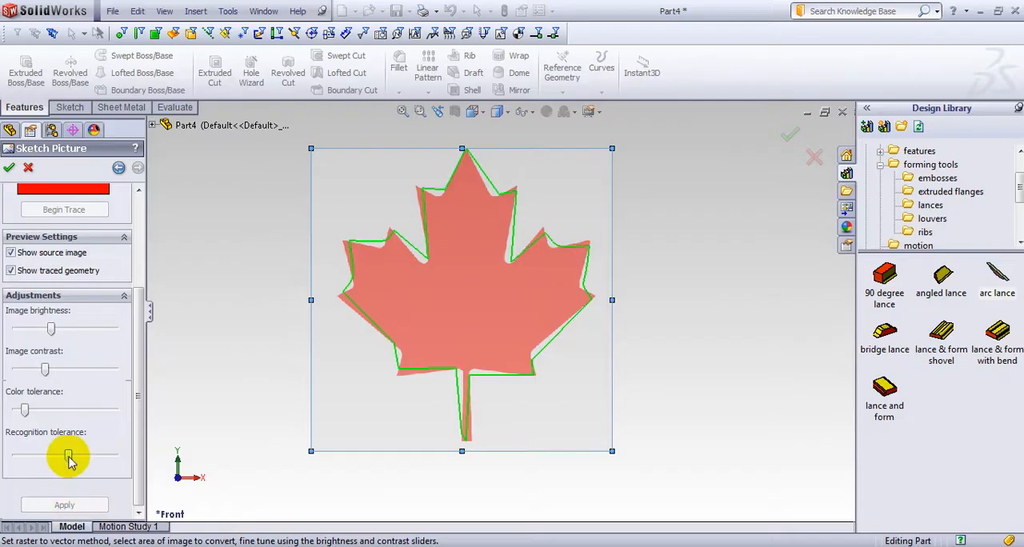
pyautogui.moveTo(68, 456); pyautogui.dragTo(48, 456)
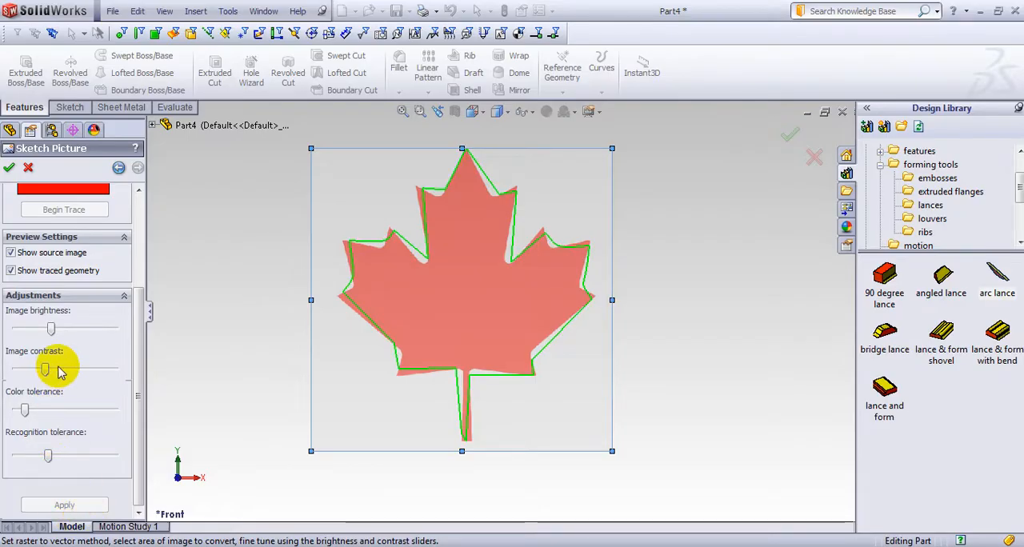
pyautogui.moveTo(137, 329); pyautogui.dragTo(148, 270)
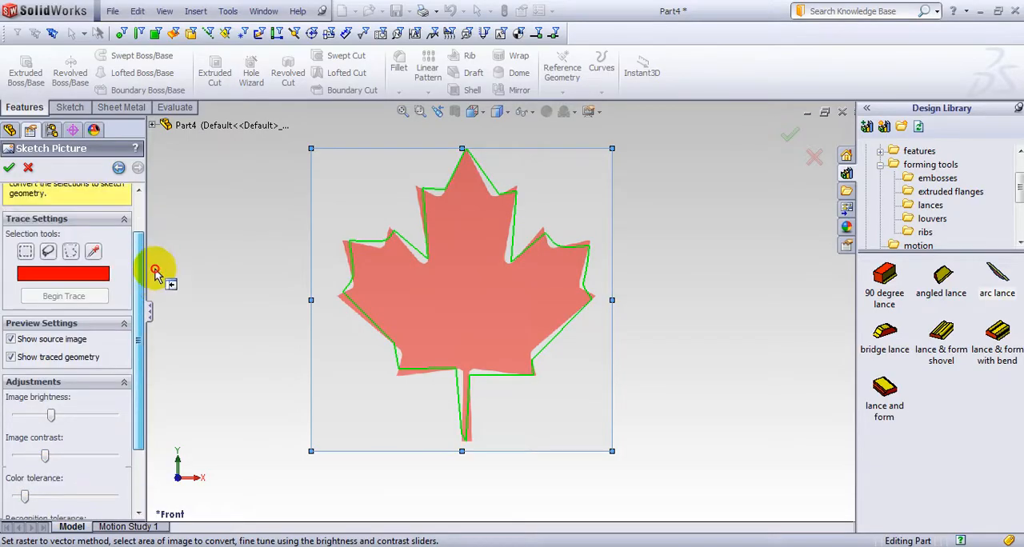
pyautogui.click(9, 168)
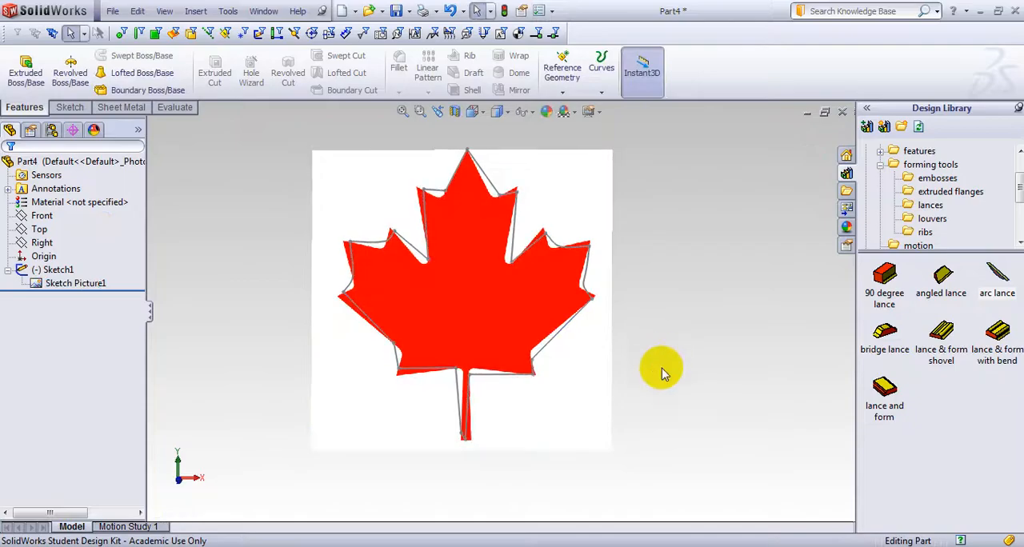
# Delete Sketch Picture1 from Sketch1, leaving only the traced leaf outline
pyautogui.scroll(-2, 491, 343)
pyautogui.scroll(4, 486, 327)
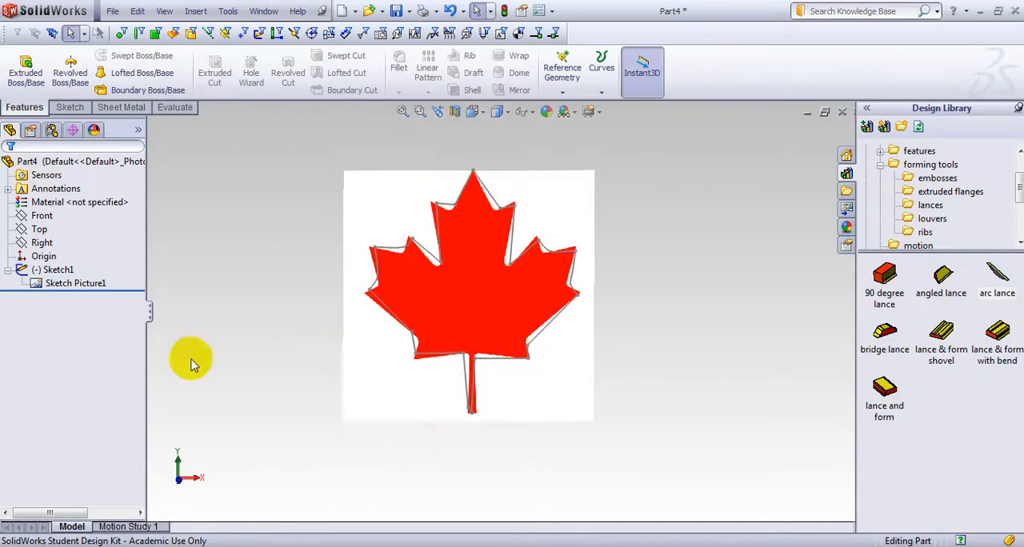
pyautogui.click(80, 284)
pyautogui.rightClick(84, 288)
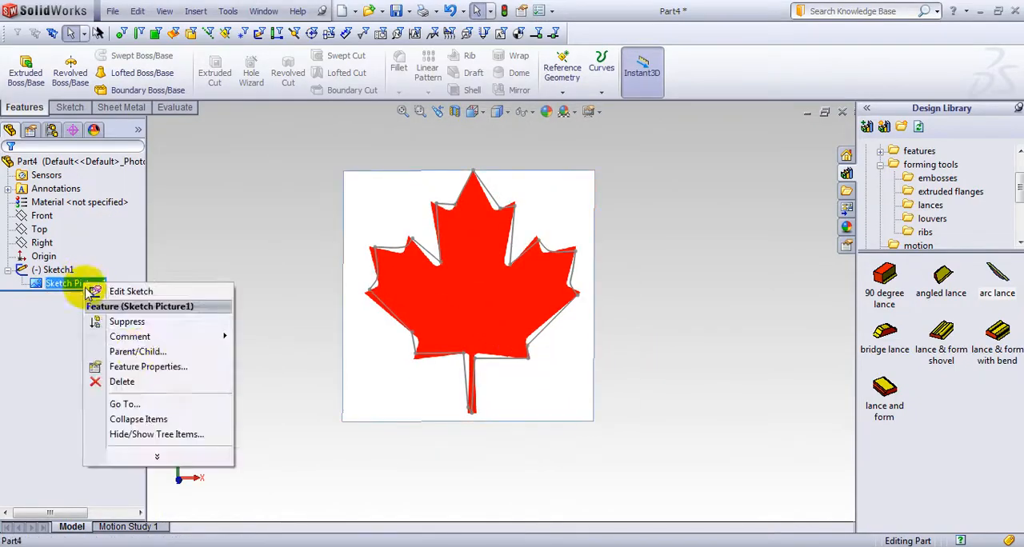
pyautogui.click(146, 381)
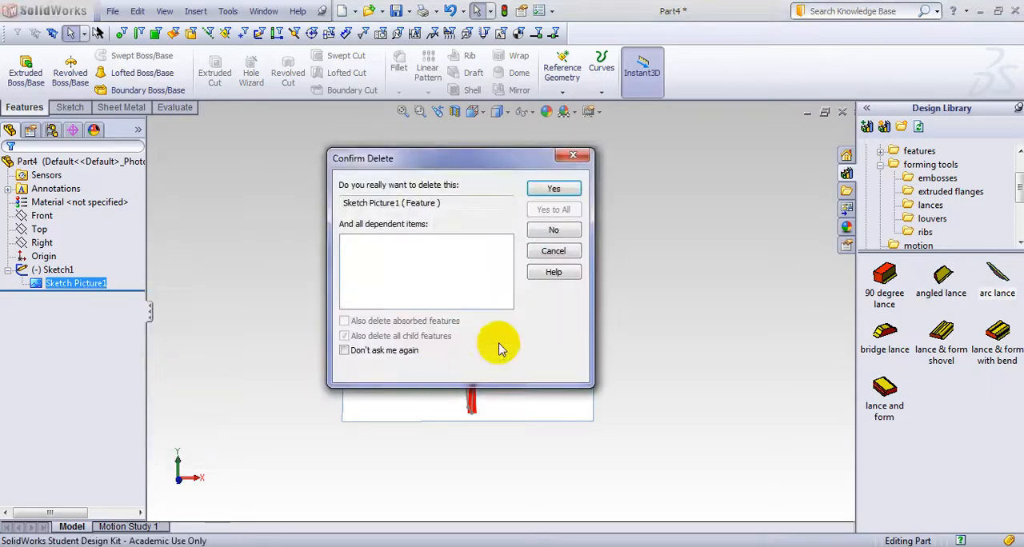
pyautogui.click(548, 188)
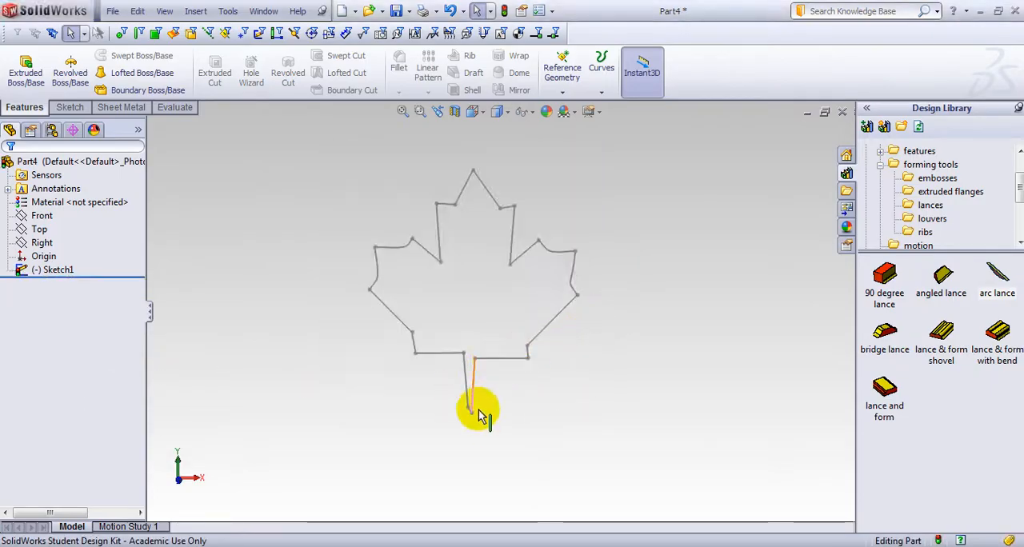
# Reshape the leaf's stem into a nearly rectangular strip about 10.9 mm long by repositioning its two bottom corners and its upper right corner
pyautogui.scroll(-7, 477, 414)
pyautogui.moveTo(462, 344)
pyautogui.mouseDown()
pyautogui.moveTo(458, 364)
pyautogui.moveTo(437, 367)
pyautogui.moveTo(446, 364)
pyautogui.mouseUp()
pyautogui.click(446, 320)
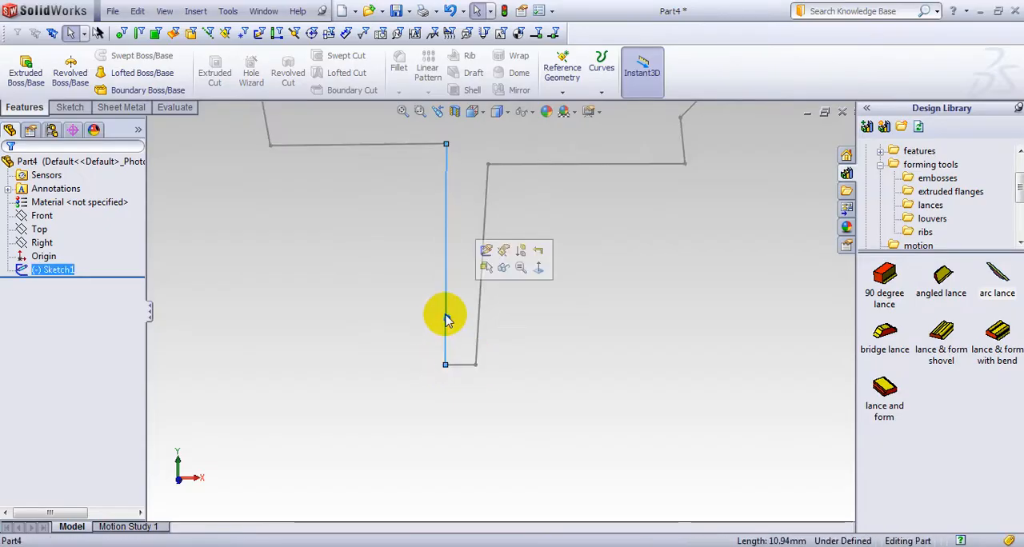
pyautogui.moveTo(476, 364); pyautogui.dragTo(496, 367)
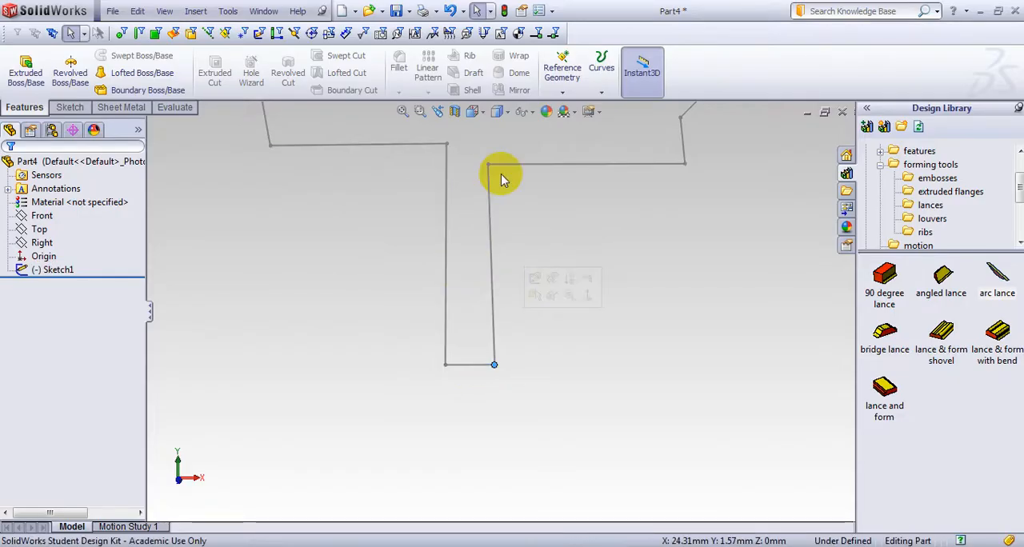
pyautogui.moveTo(494, 166); pyautogui.dragTo(498, 147)
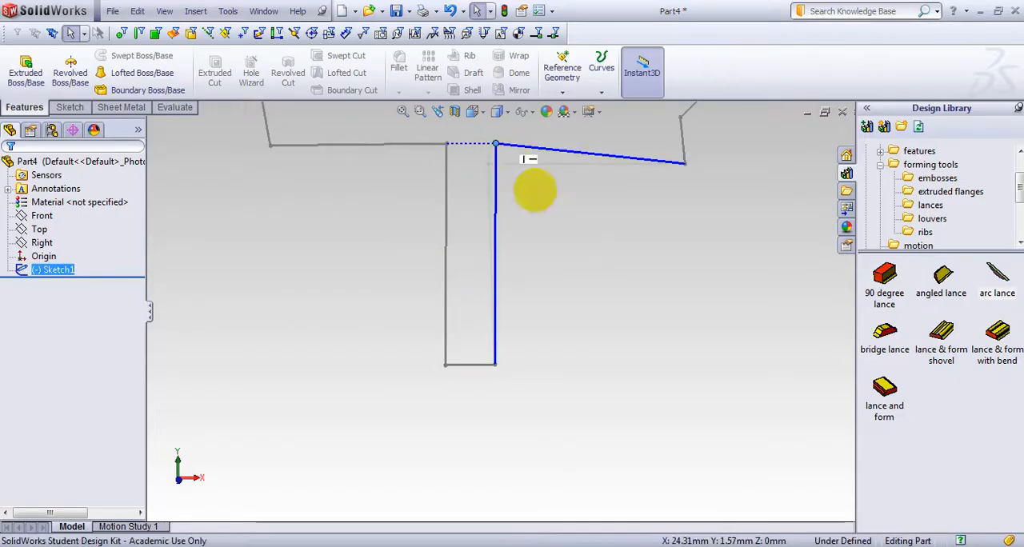
pyautogui.scroll(5, 549, 229)
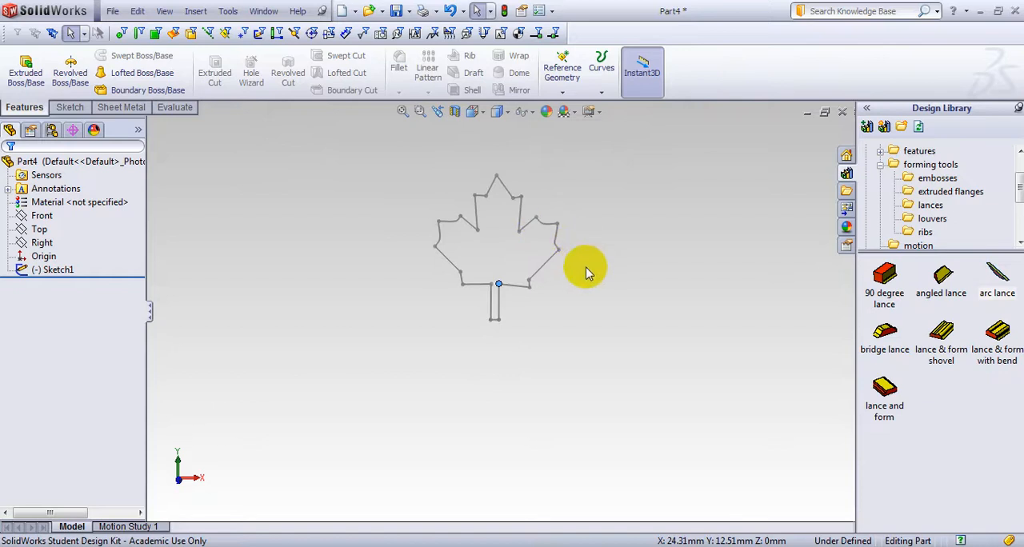
# Extrude the traced maple leaf sketch as a blind boss 5 mm deep
pyautogui.moveTo(586, 273)
pyautogui.mouseDown(button='middle')
pyautogui.moveTo(597, 254)
pyautogui.moveTo(597, 293)
pyautogui.moveTo(542, 375)
pyautogui.moveTo(469, 256)
pyautogui.moveTo(455, 206)
pyautogui.moveTo(381, 255)
pyautogui.moveTo(432, 283)
pyautogui.moveTo(499, 290)
pyautogui.moveTo(503, 319)
pyautogui.mouseUp(button='middle')
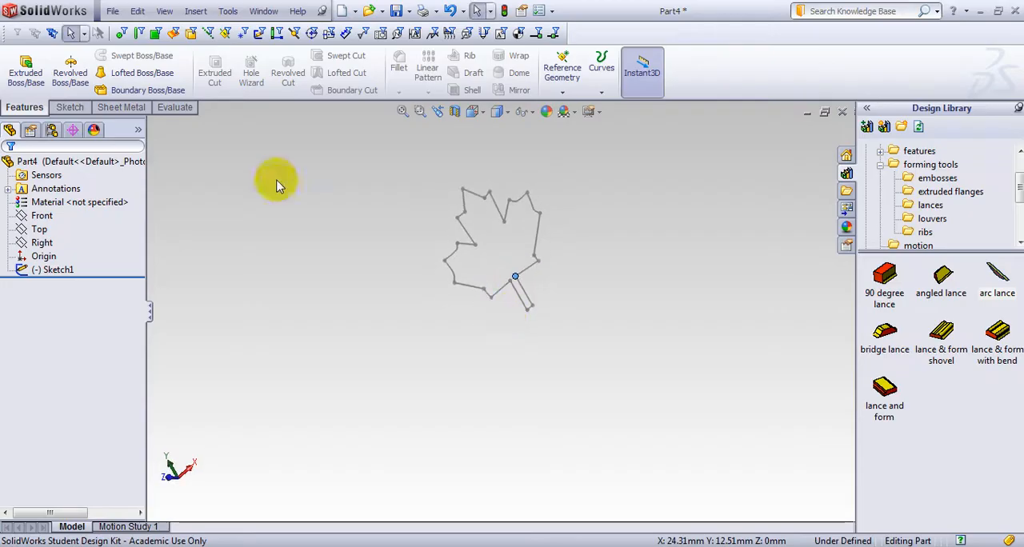
pyautogui.click(25, 76)
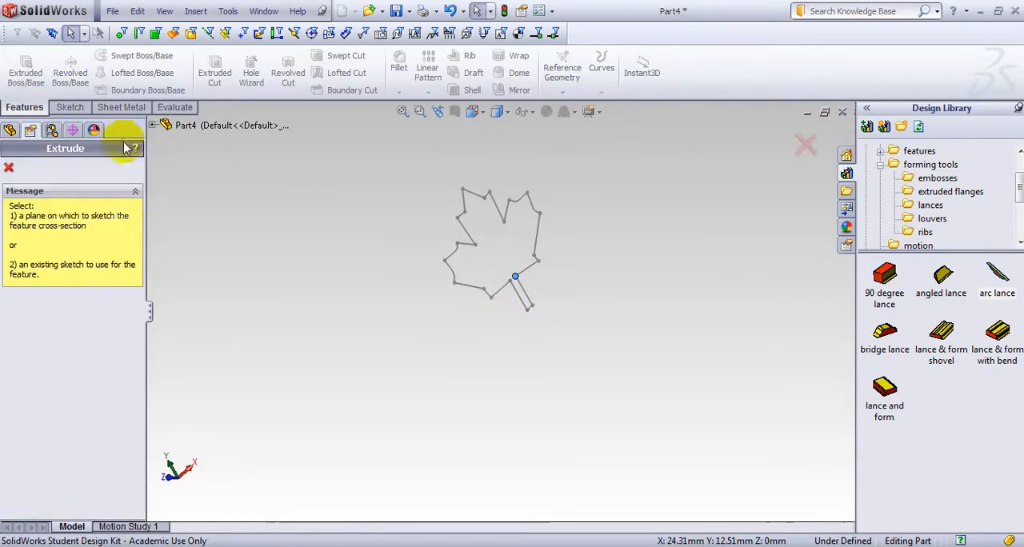
pyautogui.click(467, 240)
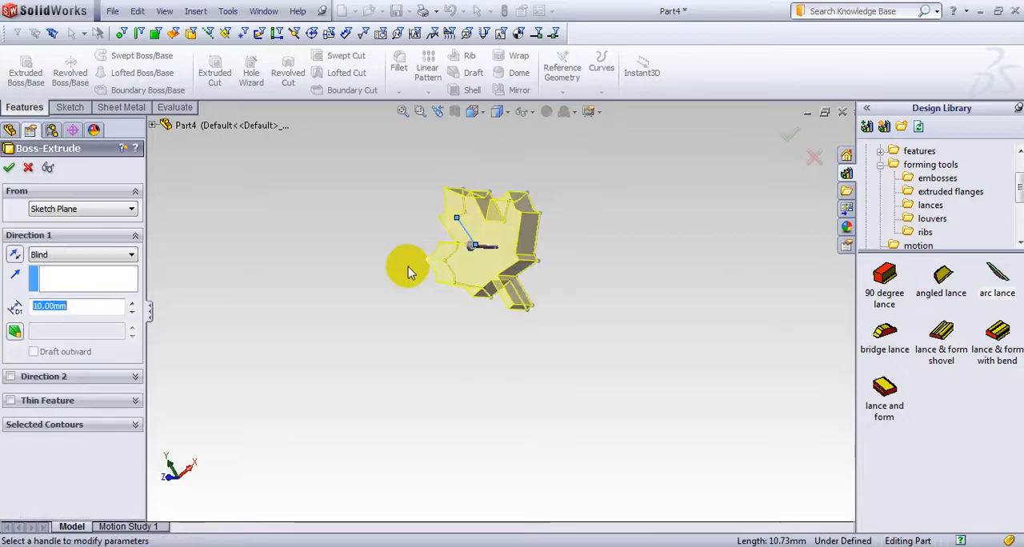
pyautogui.moveTo(392, 277); pyautogui.dragTo(456, 288, button='middle')
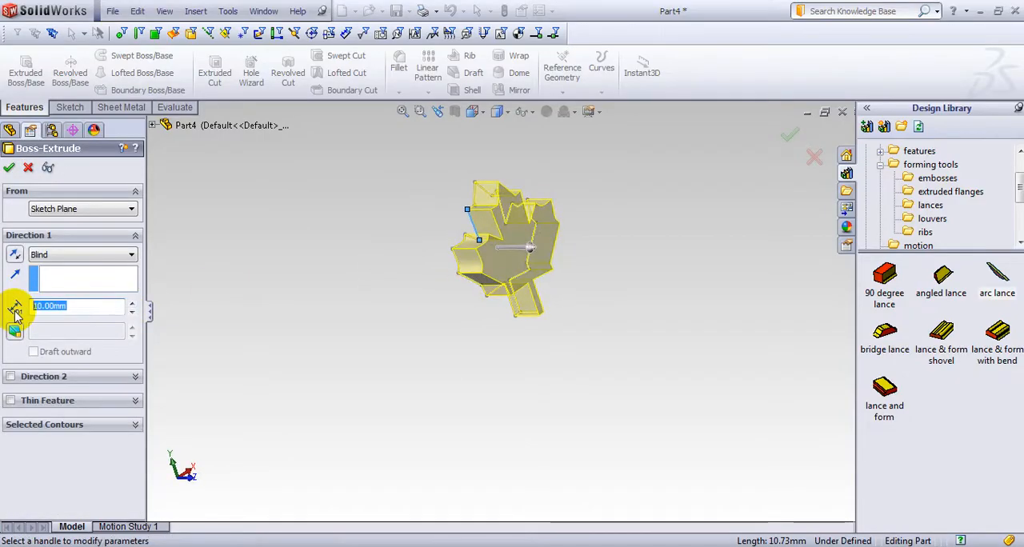
pyautogui.press('Return')
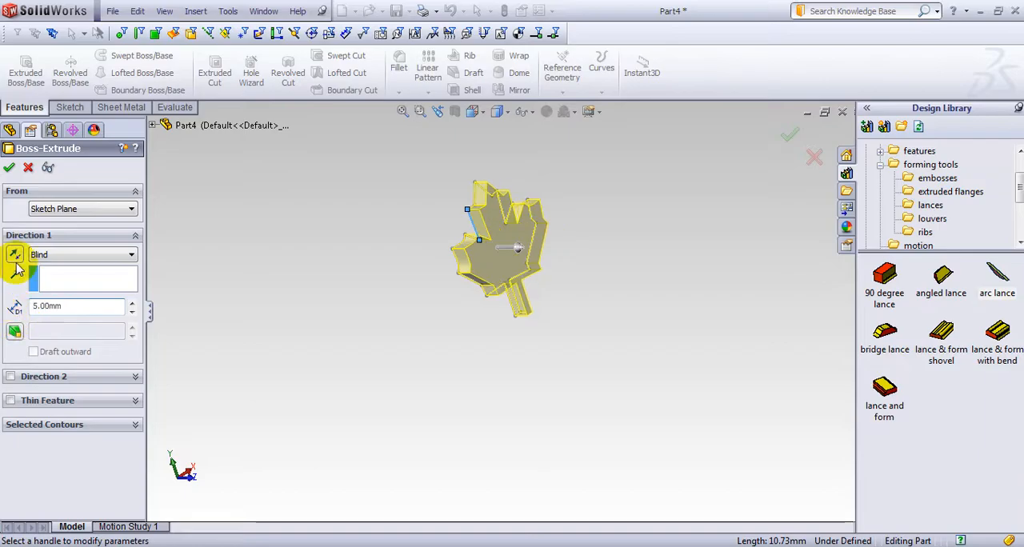
pyautogui.click(9, 173)
pyautogui.moveTo(445, 365); pyautogui.dragTo(381, 356, button='middle')
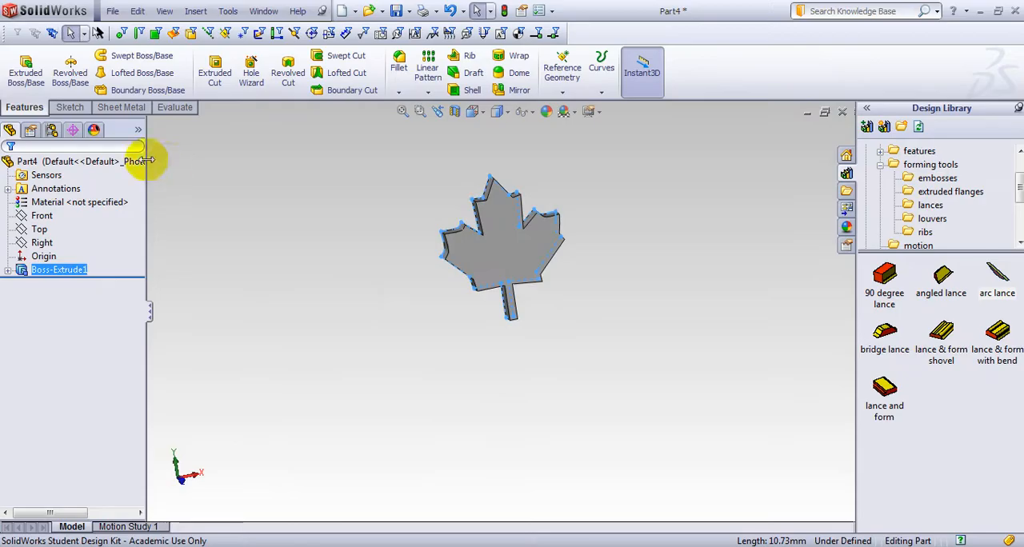
# Create a forming tool from the leaf solid, using one large flat leaf face as the stopping face and no faces to remove
pyautogui.click(122, 107)
pyautogui.click(351, 70)
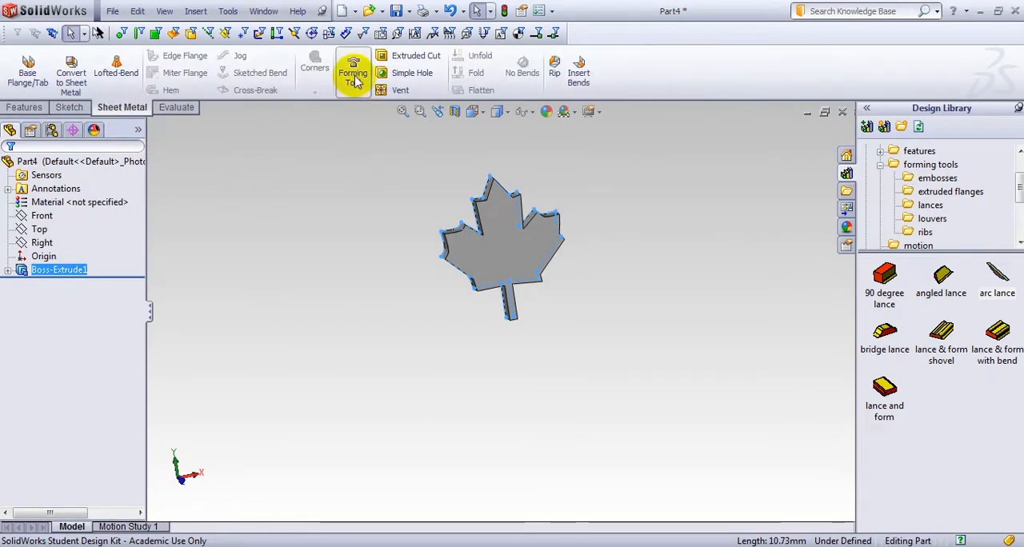
pyautogui.moveTo(312, 266); pyautogui.dragTo(491, 288, button='middle')
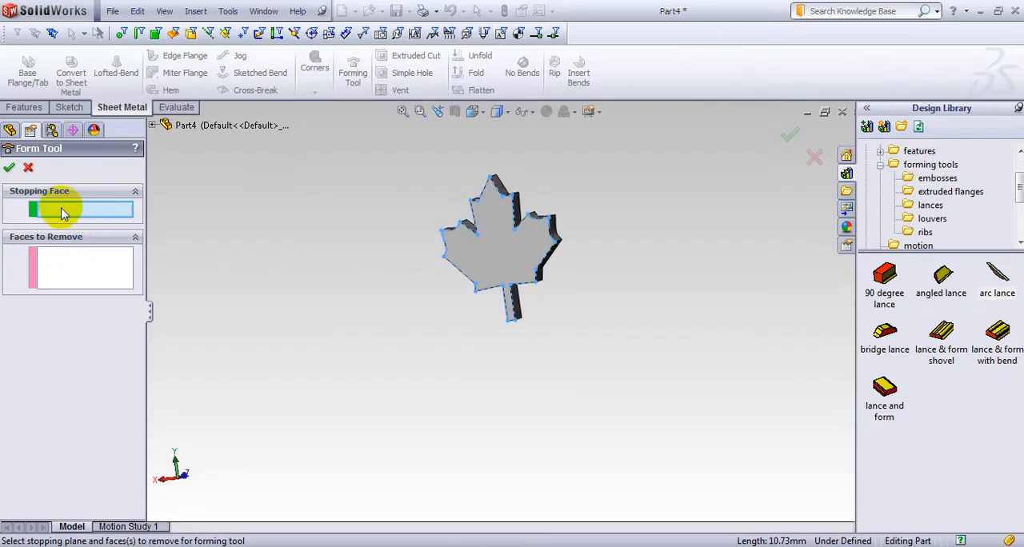
pyautogui.click(485, 234)
pyautogui.moveTo(487, 236); pyautogui.dragTo(450, 299, button='middle')
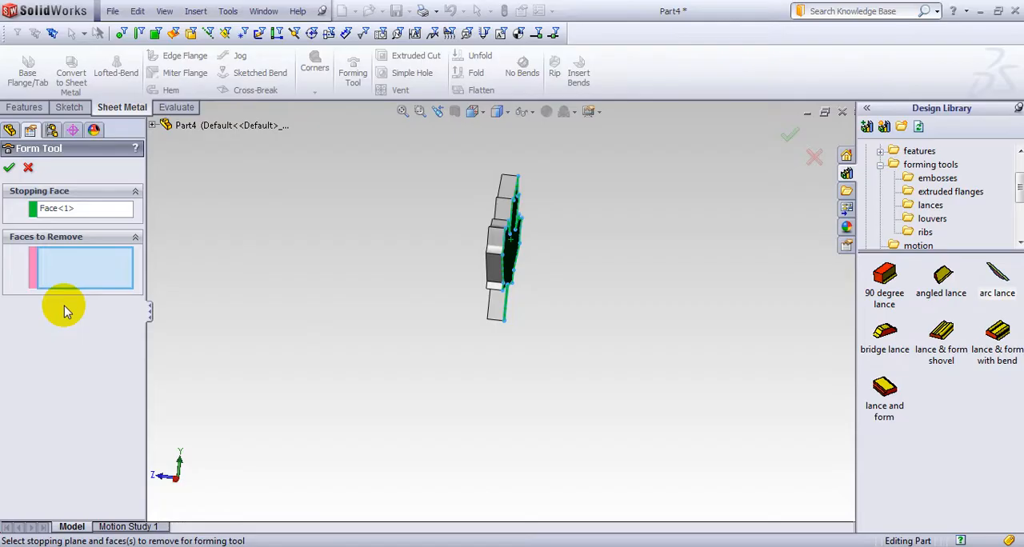
pyautogui.click(9, 167)
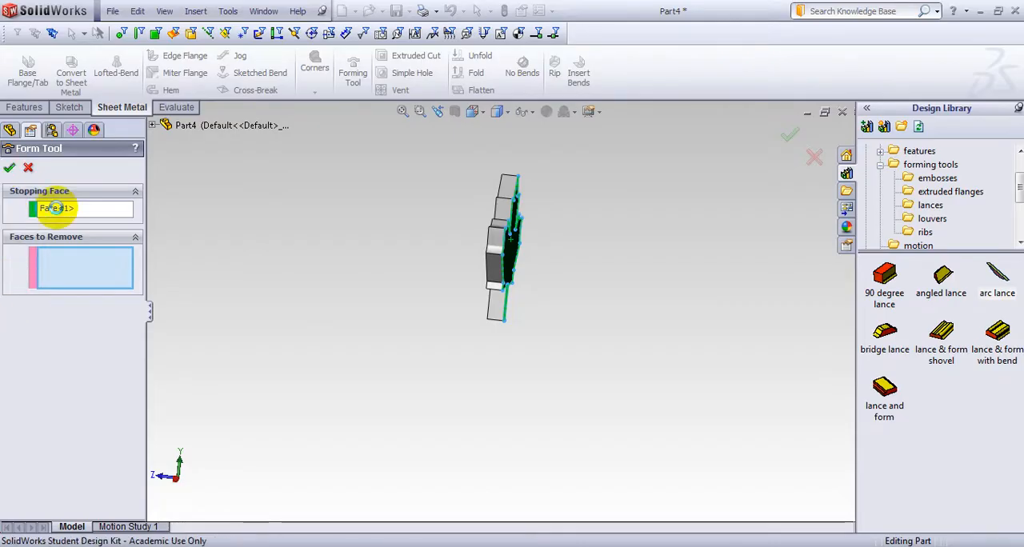
pyautogui.moveTo(408, 266); pyautogui.dragTo(567, 350, button='middle')
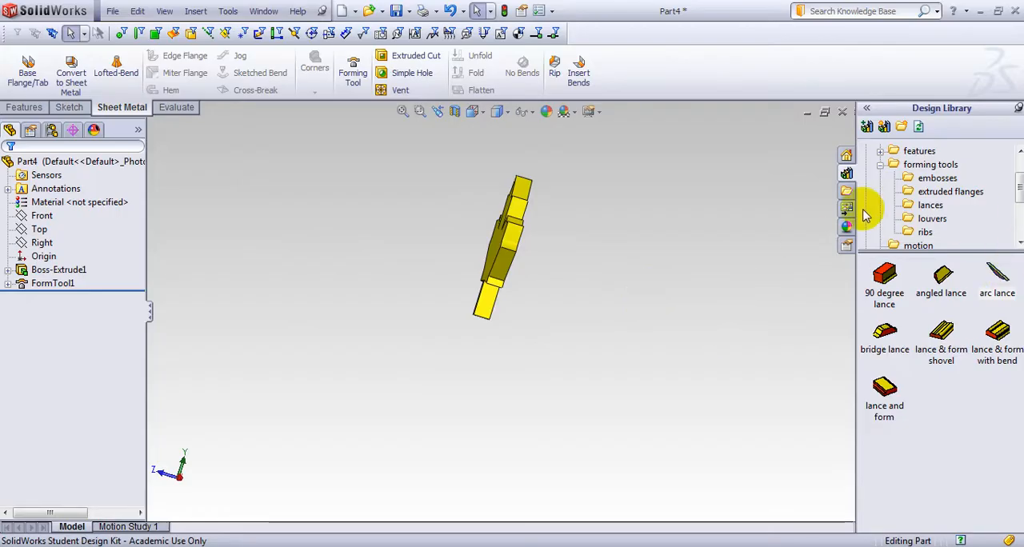
# Show the ribs folder of the forming tools library and close the leaf part without saving
pyautogui.click(925, 232)
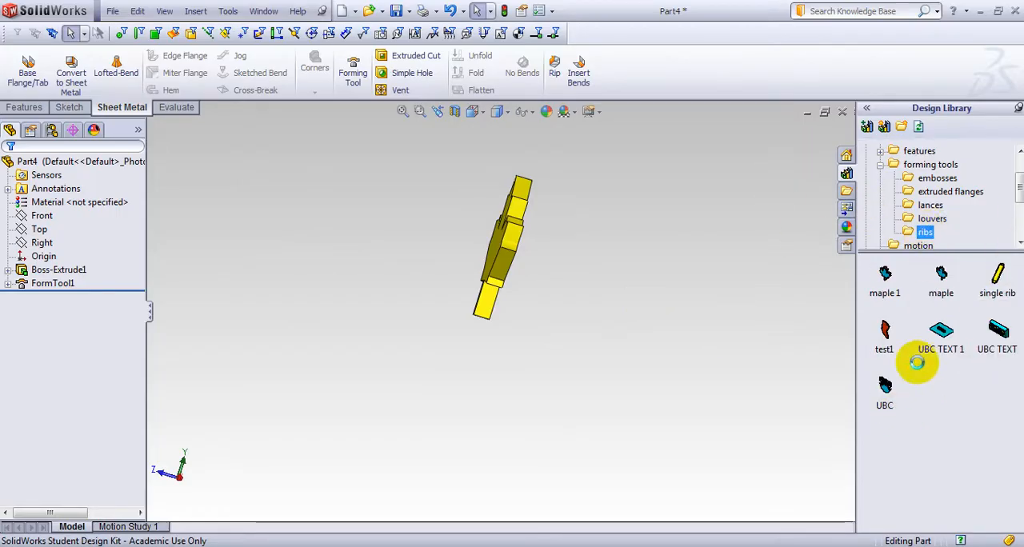
pyautogui.click(843, 113)
pyautogui.click(548, 301)
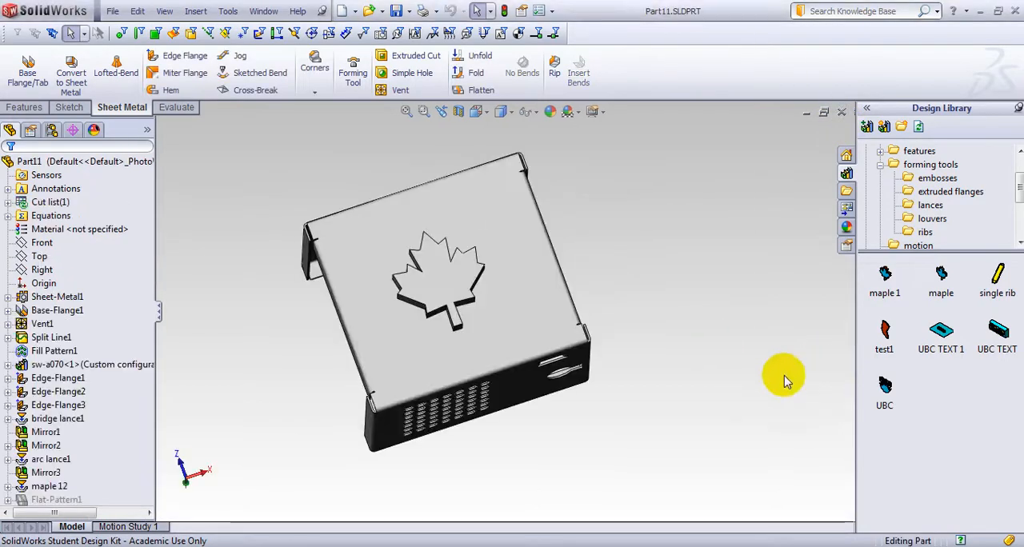
# Open the maple forming tool from the library, examine its faces from several sides, and close it
pyautogui.moveTo(768, 298); pyautogui.dragTo(748, 321, button='middle')
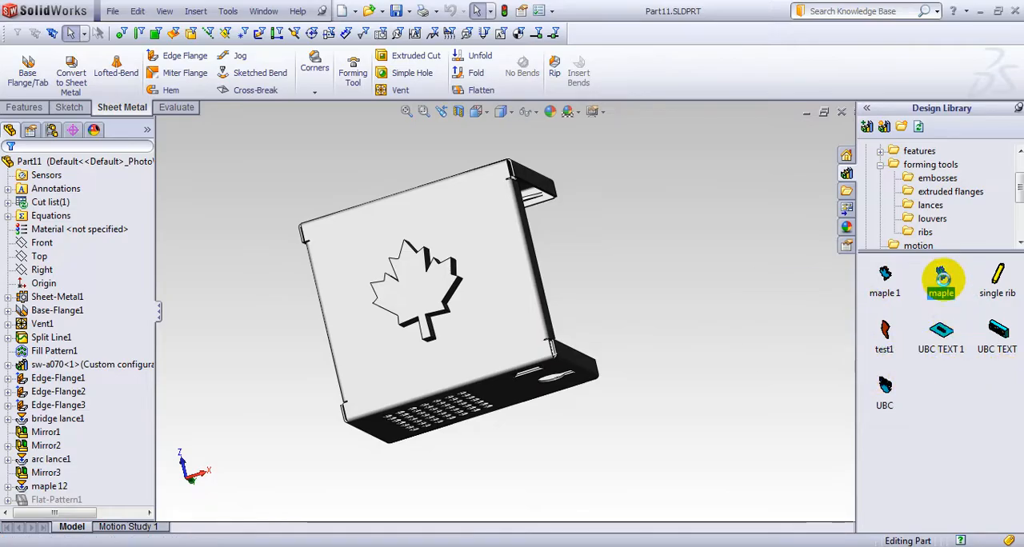
pyautogui.moveTo(941, 280); pyautogui.dragTo(728, 331)
pyautogui.moveTo(717, 325); pyautogui.dragTo(730, 274, button='middle')
pyautogui.moveTo(847, 334); pyautogui.dragTo(766, 334, button='middle')
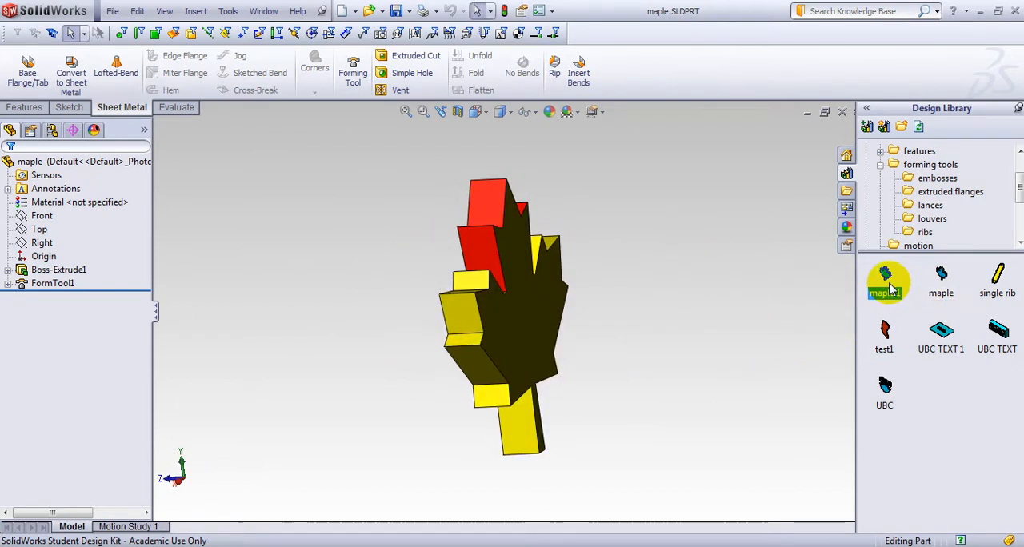
pyautogui.click(840, 113)
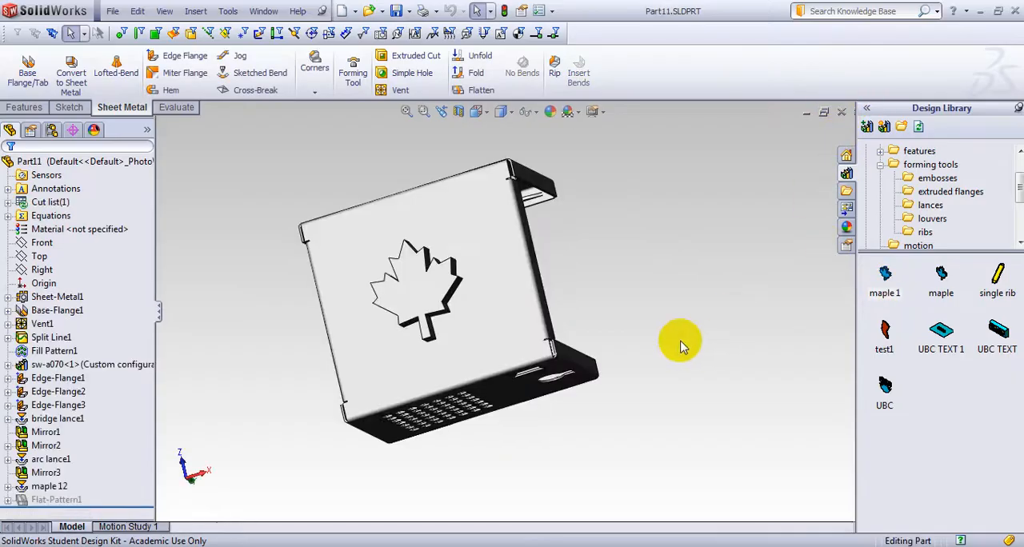
# Delete the maple 12 forming feature from the enclosure
pyautogui.moveTo(624, 360); pyautogui.dragTo(652, 350, button='middle')
pyautogui.moveTo(184, 478); pyautogui.dragTo(322, 407, button='middle')
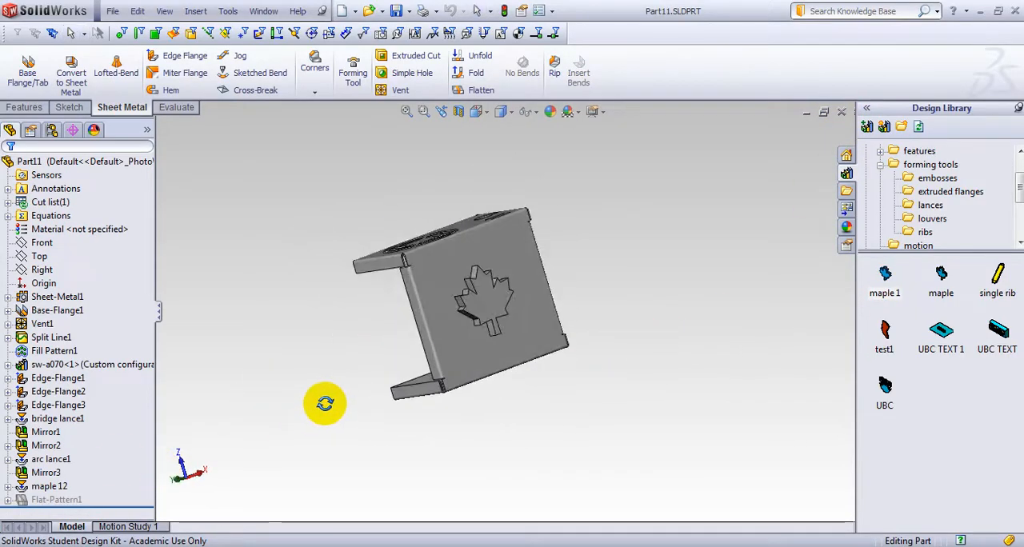
pyautogui.click(55, 488)
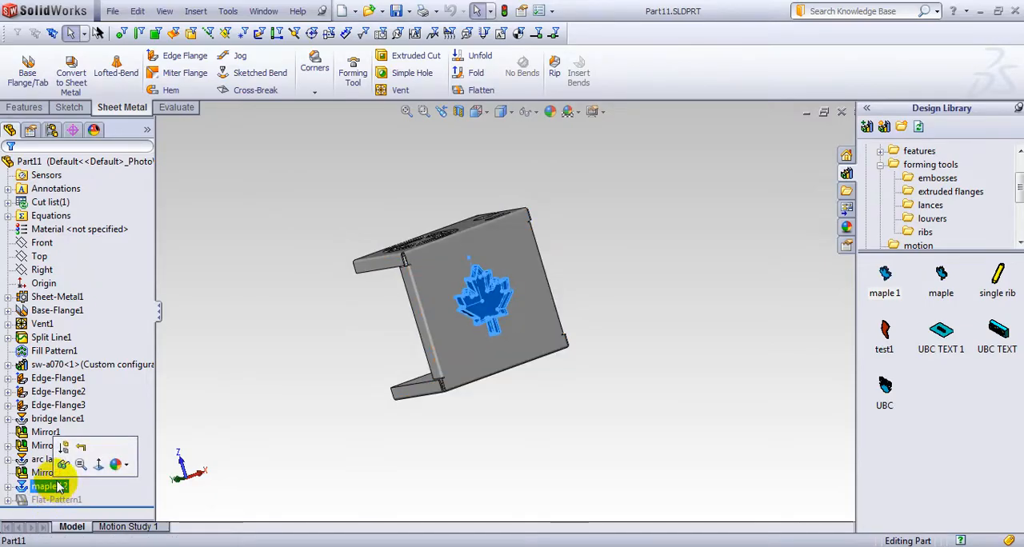
pyautogui.rightClick(48, 490)
pyautogui.click(66, 387)
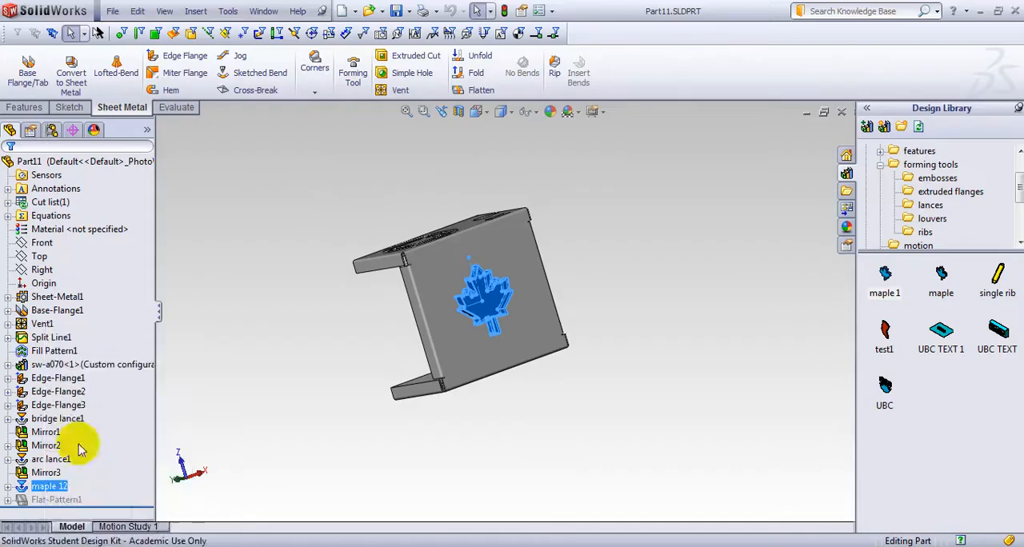
pyautogui.click(555, 189)
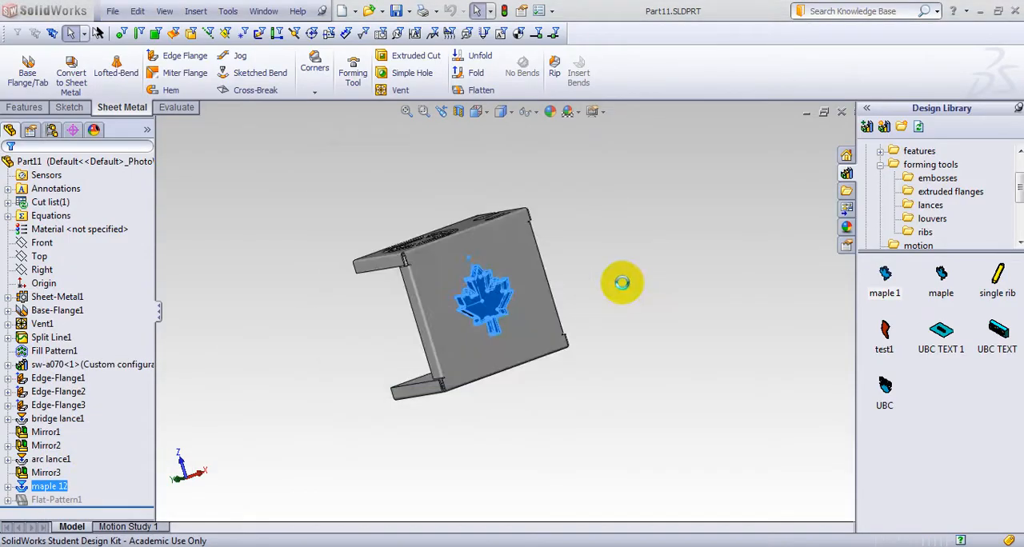
# Apply the maple 1 forming tool near the middle of the enclosure's large flat face and finish its positioning
pyautogui.moveTo(623, 282); pyautogui.dragTo(620, 310, button='middle')
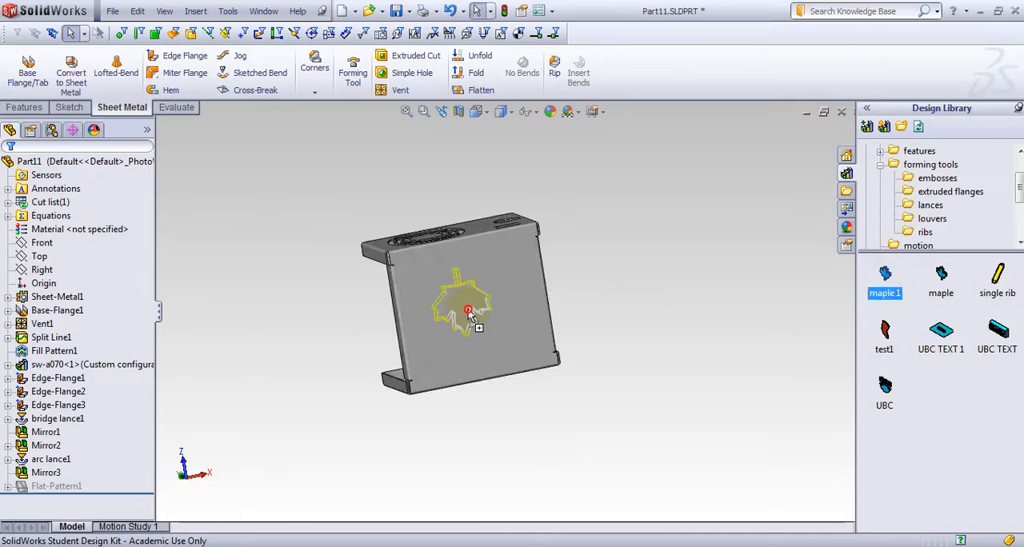
pyautogui.moveTo(482, 303); pyautogui.dragTo(478, 307)
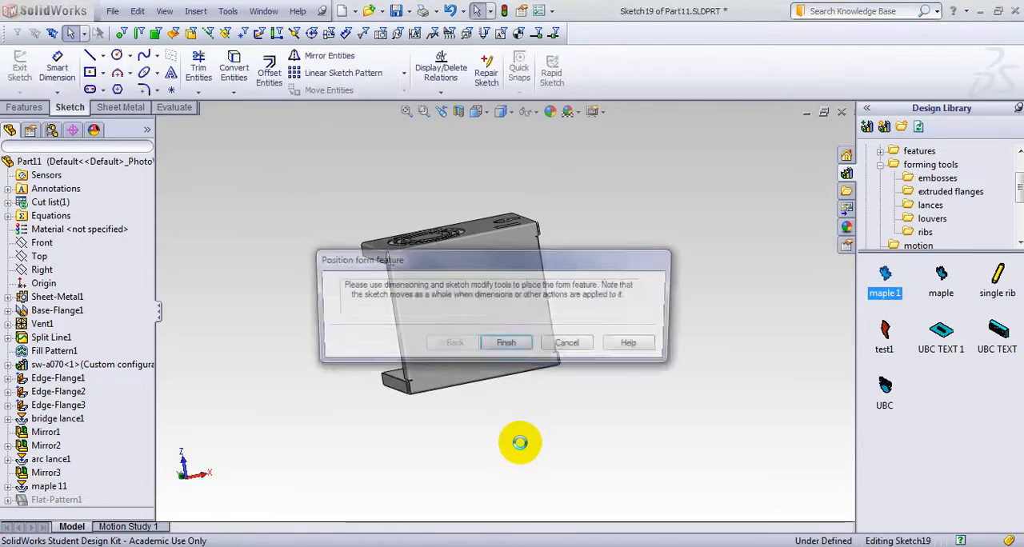
pyautogui.click(446, 343)
pyautogui.moveTo(579, 445); pyautogui.dragTo(688, 384, button='middle')
pyautogui.moveTo(607, 308); pyautogui.dragTo(400, 339, button='middle')
pyautogui.scroll(-5, 469, 320)
pyautogui.moveTo(454, 373); pyautogui.dragTo(411, 425, button='middle')
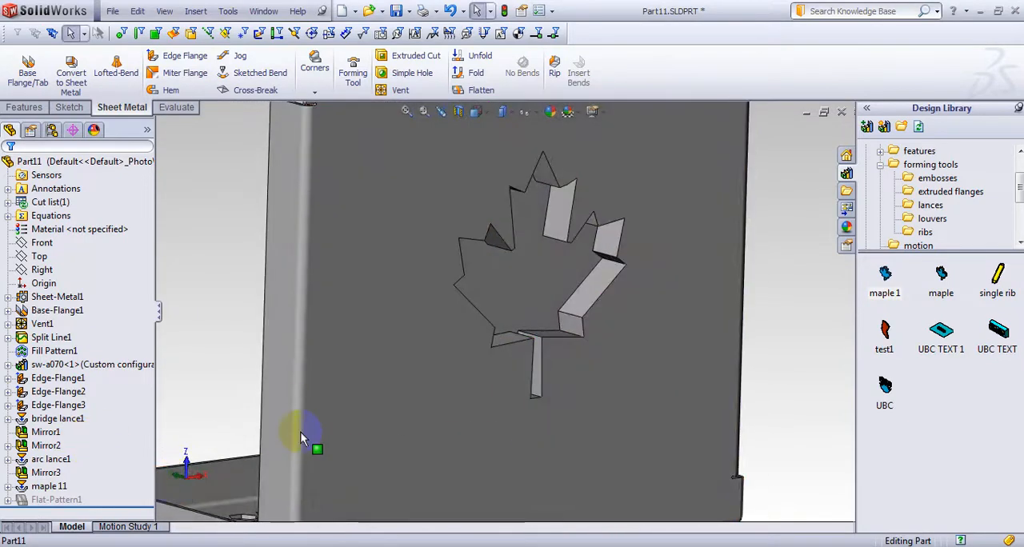
# Delete the maple 11 forming feature together with its sketch from the enclosure
pyautogui.click(50, 486)
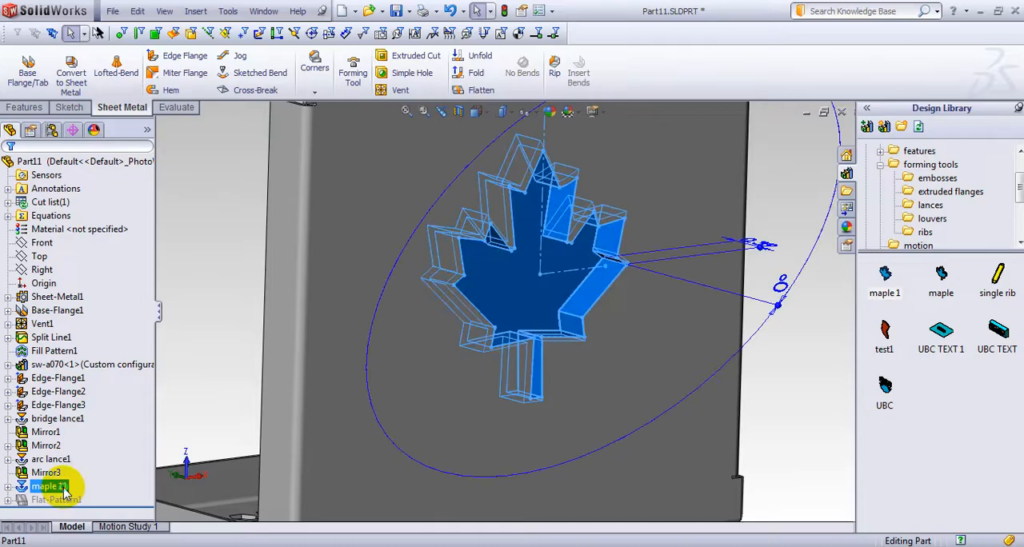
pyautogui.rightClick(49, 486)
pyautogui.click(98, 395)
pyautogui.click(595, 189)
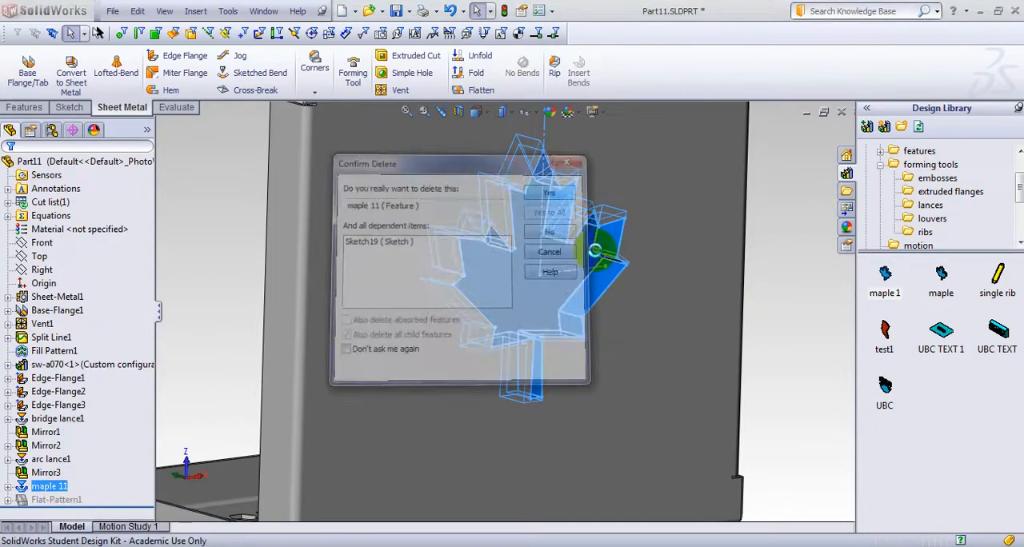
# Open the maple 1 forming tool, add two side faces at the leaf's tip to FormTool1's faces to remove, and close it without saving
pyautogui.doubleClick(888, 278)
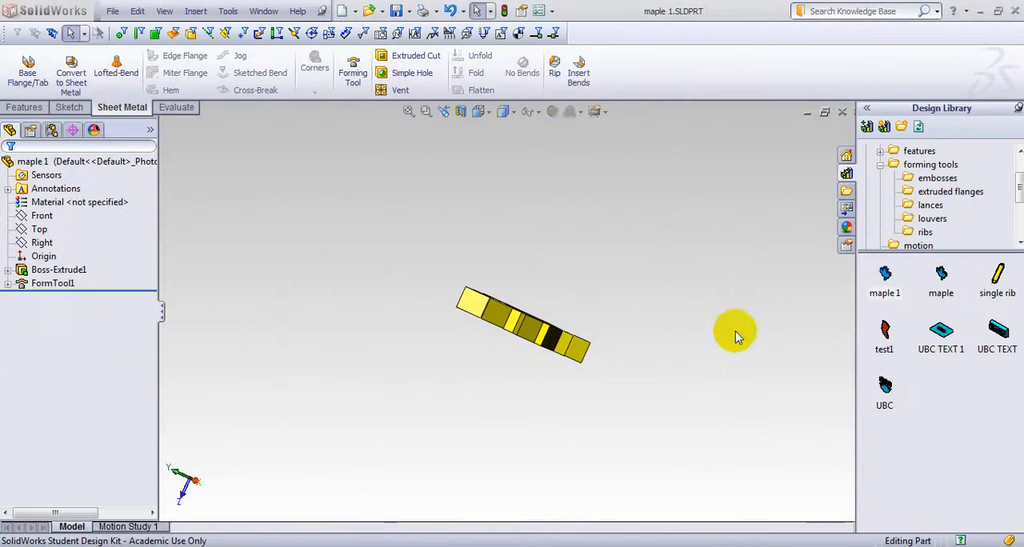
pyautogui.moveTo(659, 314); pyautogui.dragTo(536, 348, button='middle')
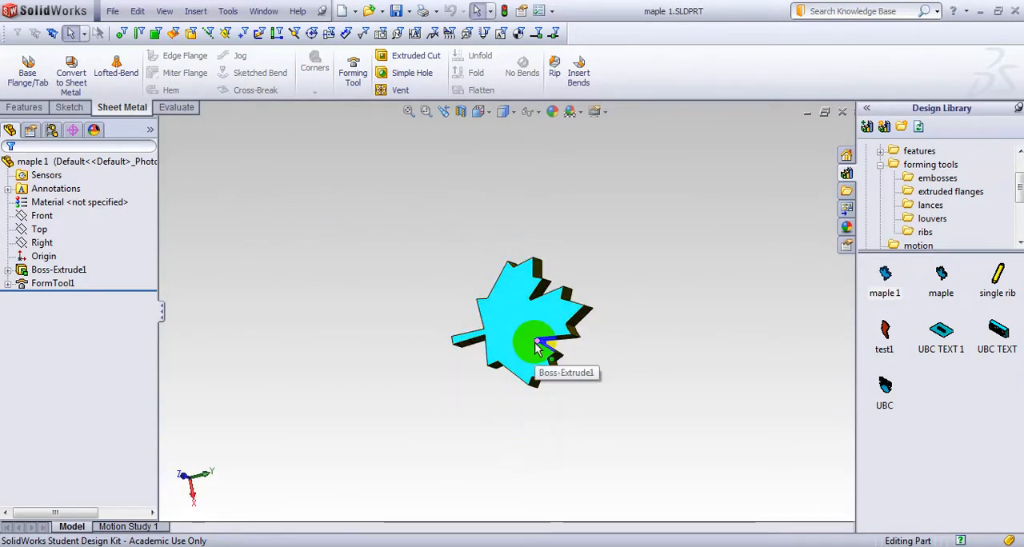
pyautogui.moveTo(605, 339); pyautogui.dragTo(558, 321, button='middle')
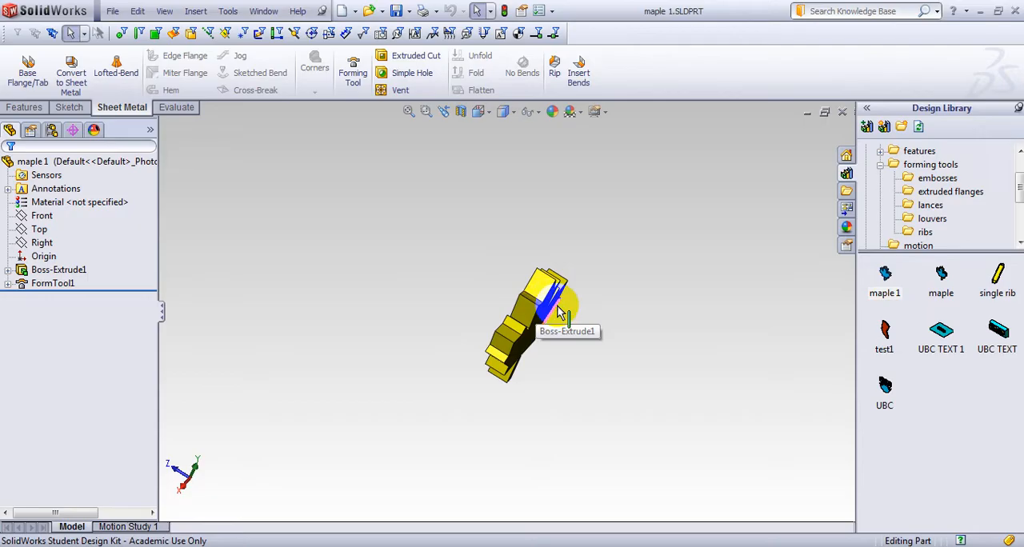
pyautogui.click(64, 286)
pyautogui.click(75, 249)
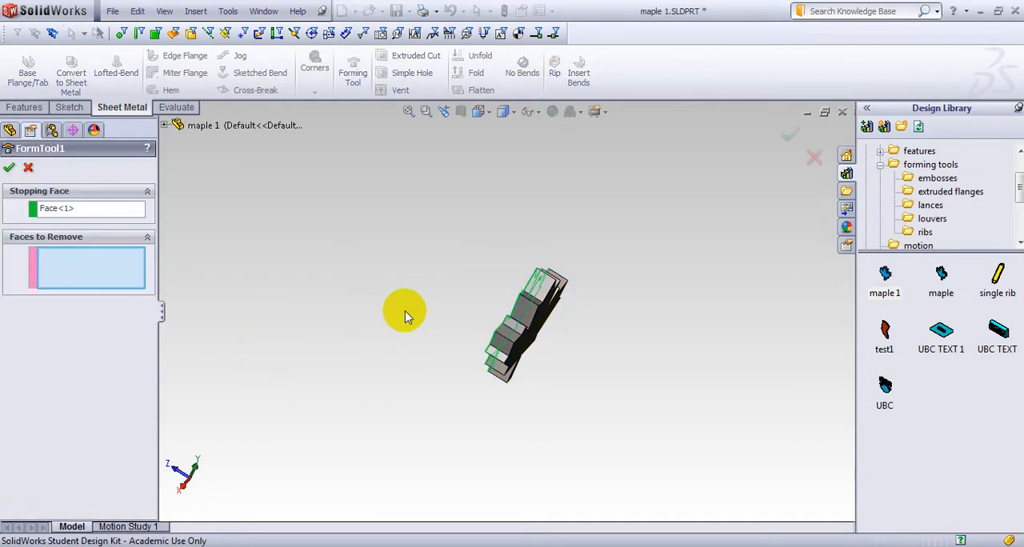
pyautogui.moveTo(374, 250); pyautogui.dragTo(394, 314, button='middle')
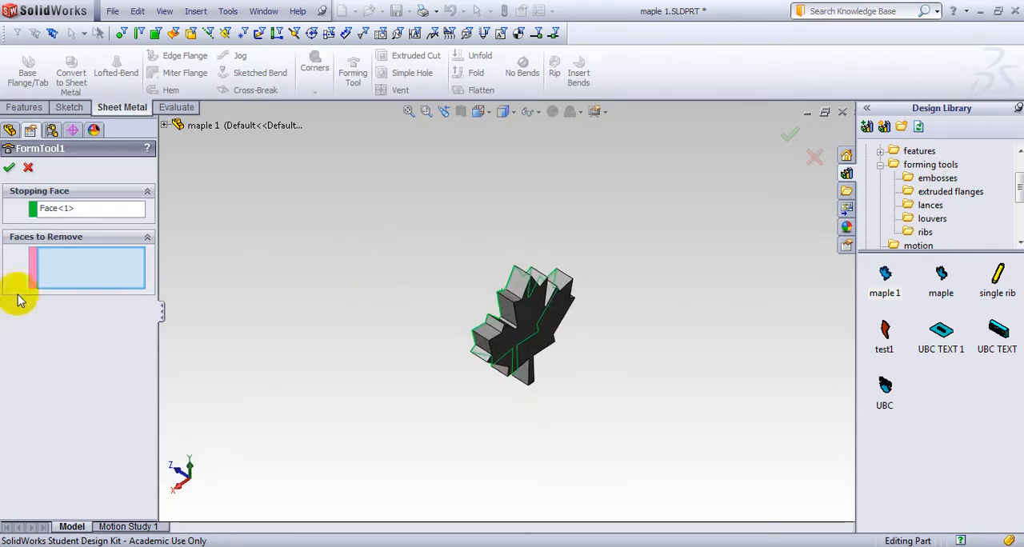
pyautogui.click(518, 290)
pyautogui.moveTo(518, 290); pyautogui.dragTo(483, 451, button='middle')
pyautogui.click(496, 320)
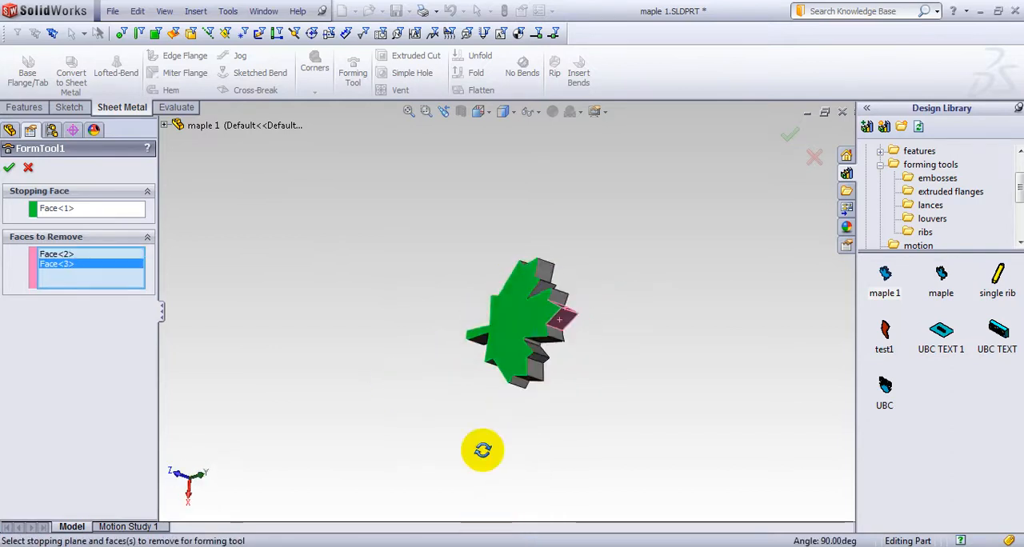
pyautogui.click(8, 168)
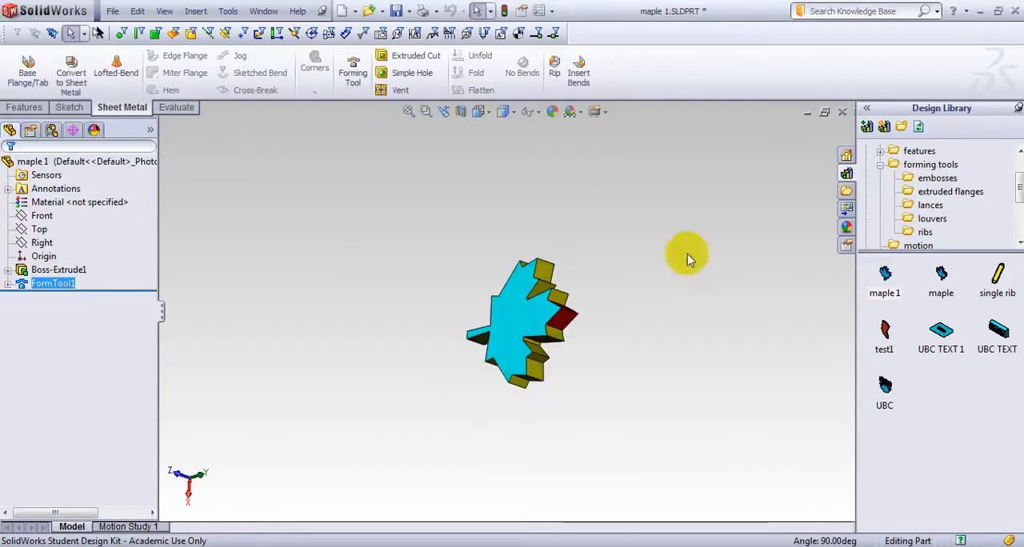
pyautogui.click(842, 112)
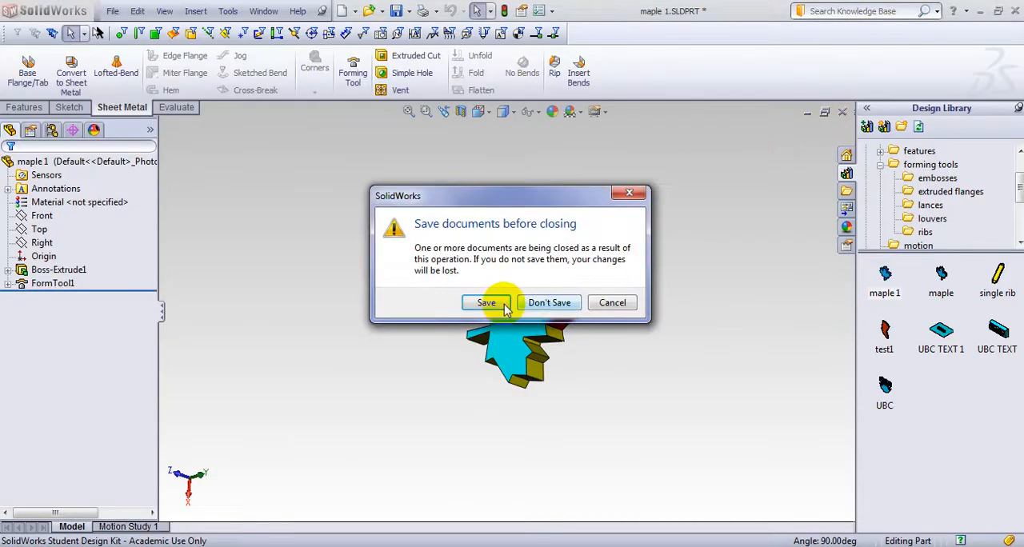
pyautogui.click(542, 300)
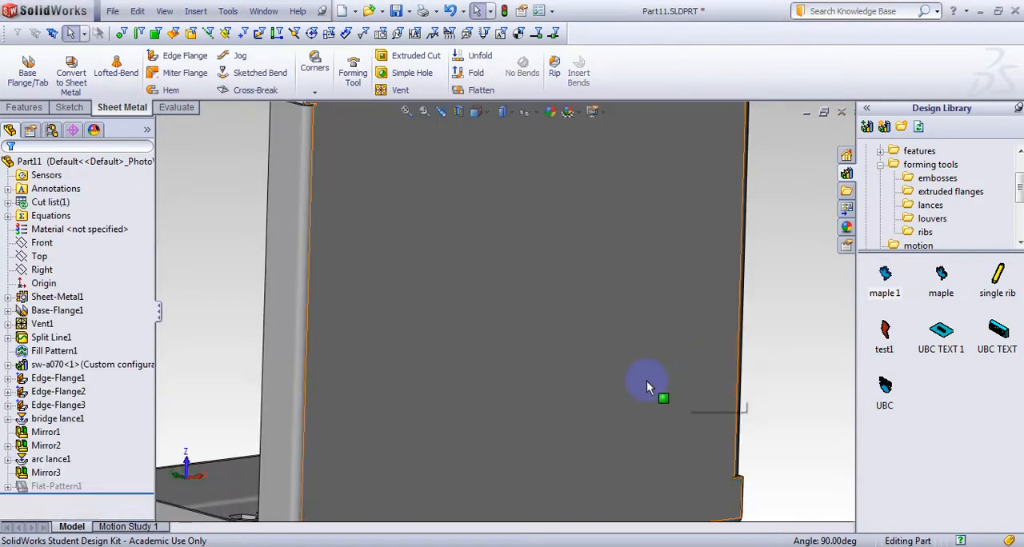
# Apply the maple 1 forming tool near the middle of the enclosure's large flat face and inspect the formed leaf from both sides
pyautogui.scroll(3, 649, 380)
pyautogui.moveTo(690, 297); pyautogui.dragTo(725, 346, button='middle')
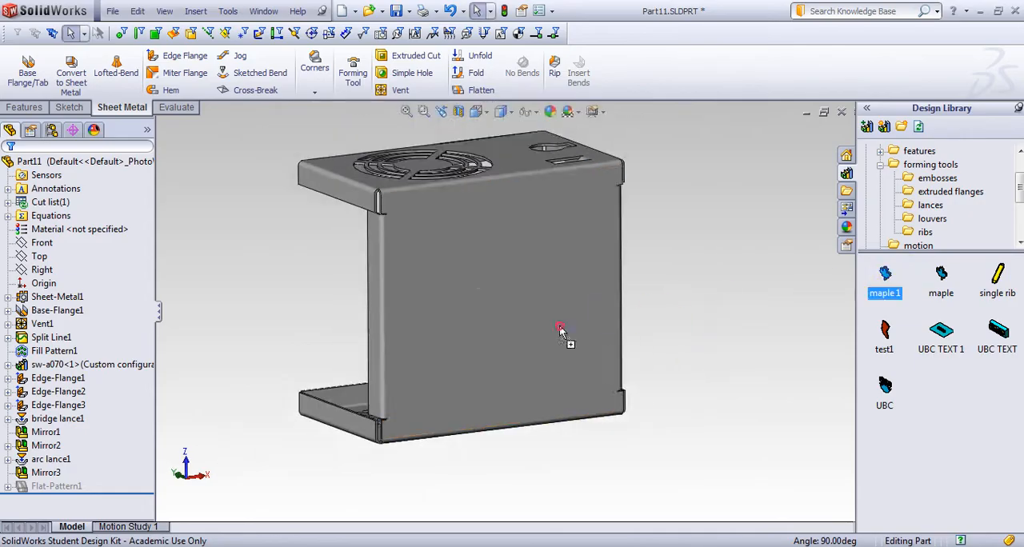
pyautogui.moveTo(560, 332); pyautogui.dragTo(521, 314)
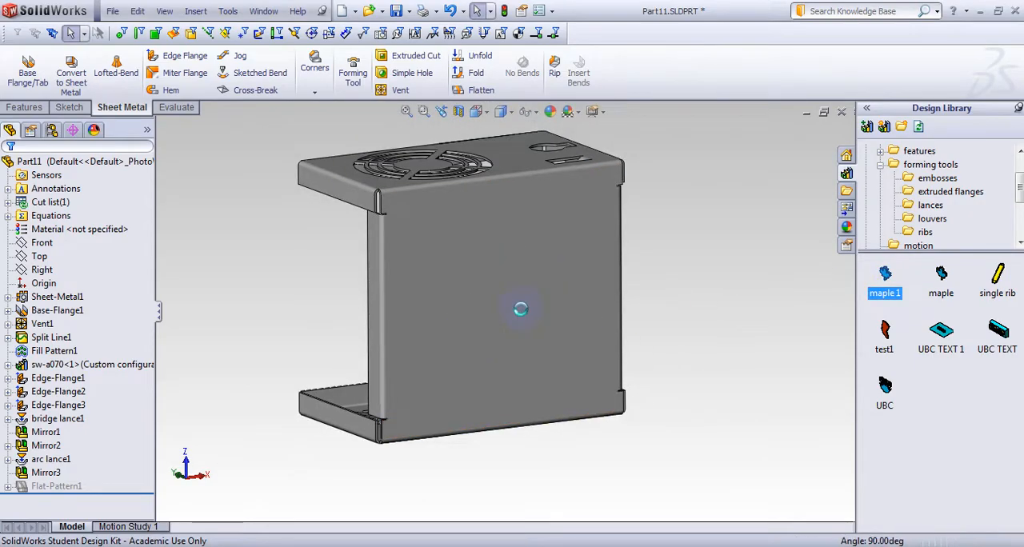
pyautogui.click(512, 342)
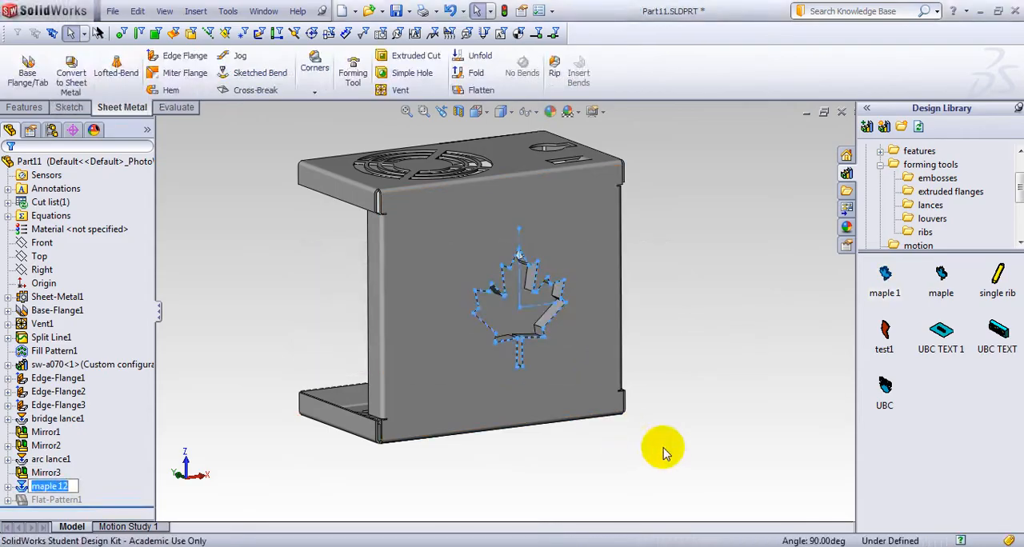
pyautogui.moveTo(663, 453); pyautogui.dragTo(798, 386, button='middle')
pyautogui.scroll(-7, 480, 234)
pyautogui.moveTo(681, 221); pyautogui.dragTo(623, 277, button='middle')
pyautogui.moveTo(585, 315); pyautogui.dragTo(712, 232, button='middle')
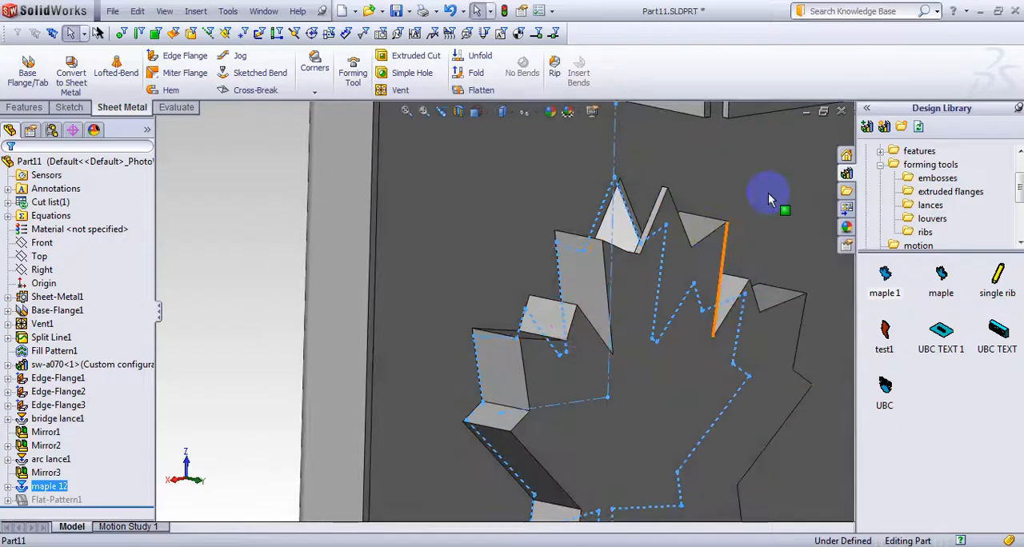
# Delete the newly placed maple 12 forming feature from the enclosure
pyautogui.rightClick(45, 488)
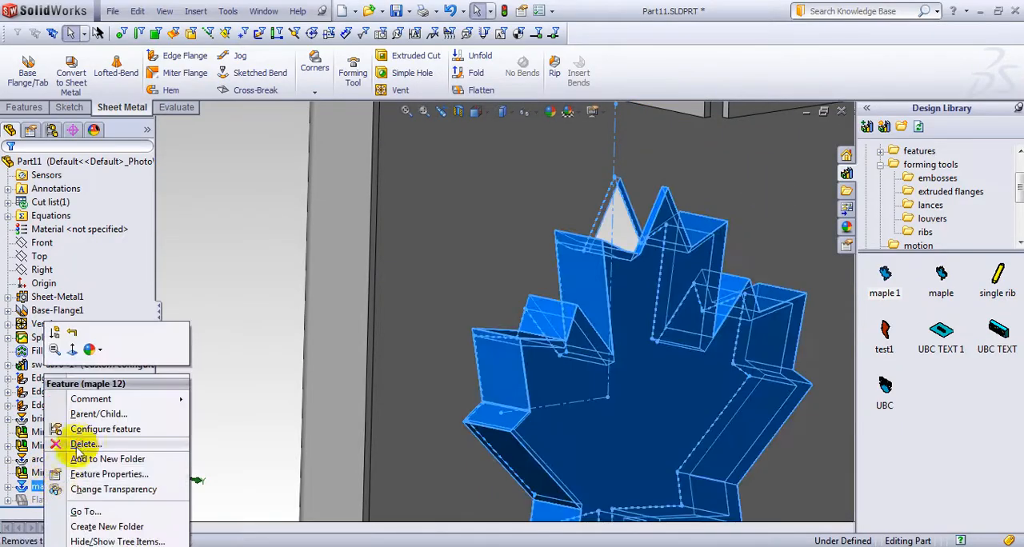
pyautogui.click(86, 383)
pyautogui.click(553, 192)
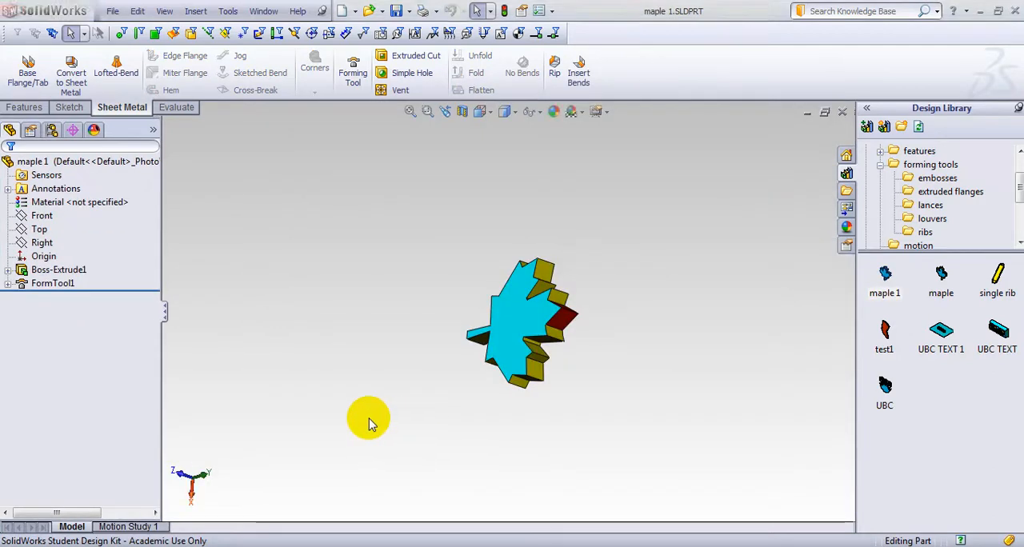
# In the maple 1 forming tool, edit FormTool1 and add the side faces next to the leaf's tip to the faces to remove
pyautogui.click(56, 286)
pyautogui.keyDown('ctrl'); pyautogui.click(58, 269); pyautogui.keyUp('ctrl')
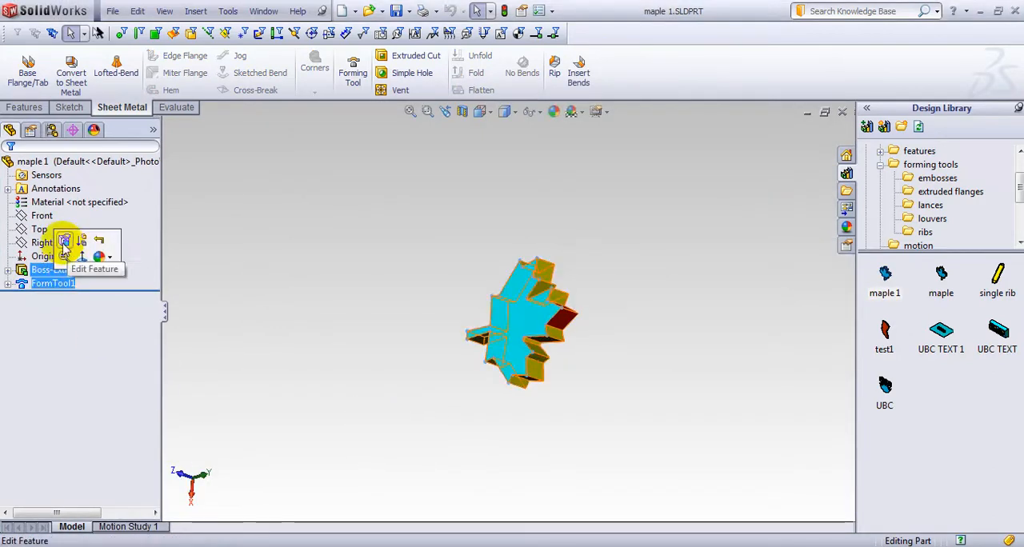
pyautogui.click(64, 243)
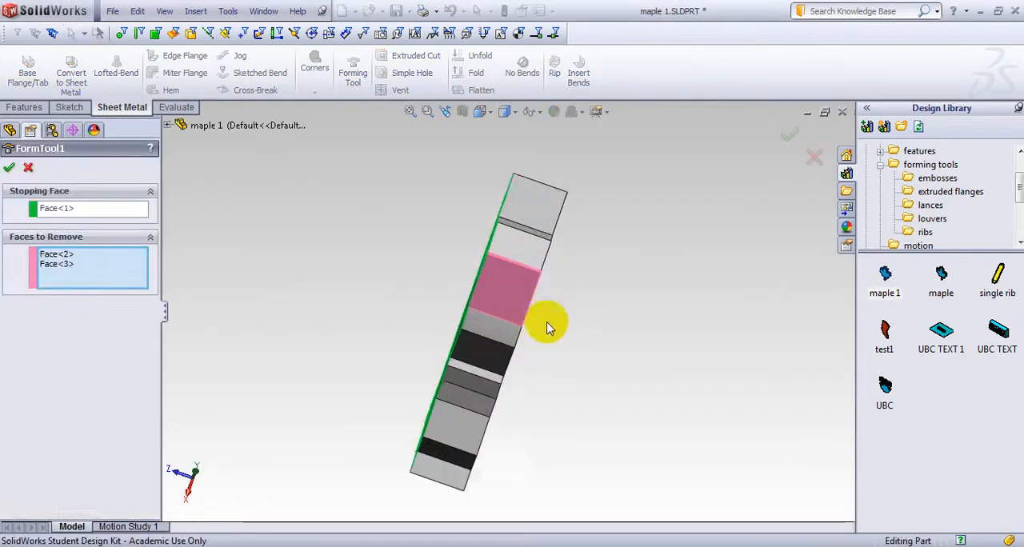
pyautogui.moveTo(548, 328); pyautogui.dragTo(624, 352, button='middle')
pyautogui.moveTo(505, 341); pyautogui.dragTo(651, 393, button='middle')
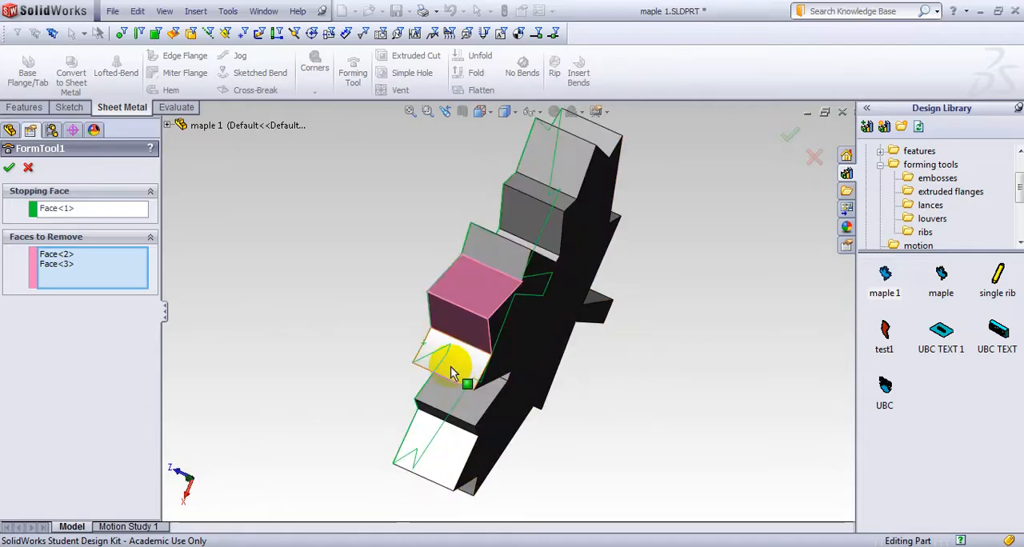
pyautogui.click(462, 390)
pyautogui.click(497, 269)
pyautogui.moveTo(637, 277); pyautogui.dragTo(604, 248, button='middle')
pyautogui.click(457, 345)
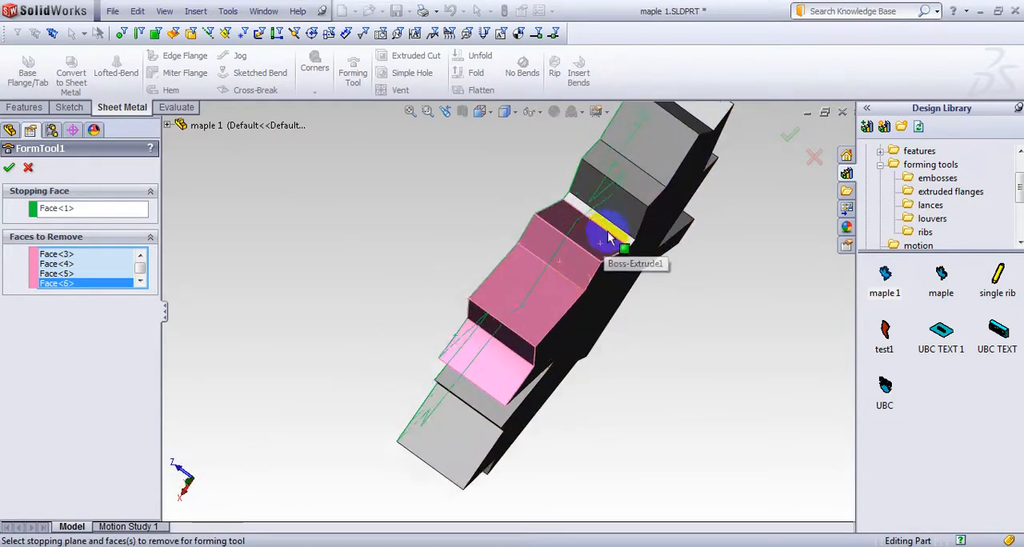
# Continue adding the leaf's side faces to FormTool1's faces to remove, working down one side toward the stem
pyautogui.scroll(-3, 610, 238)
pyautogui.click(612, 257)
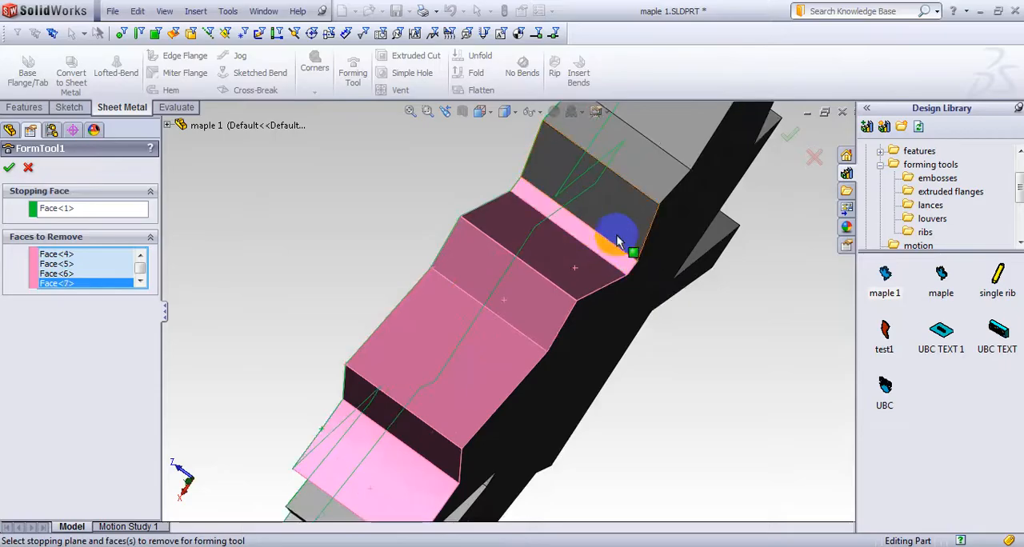
pyautogui.click(652, 174)
pyautogui.click(670, 142)
pyautogui.moveTo(723, 210); pyautogui.dragTo(690, 301, button='middle')
pyautogui.click(368, 360)
pyautogui.click(481, 320)
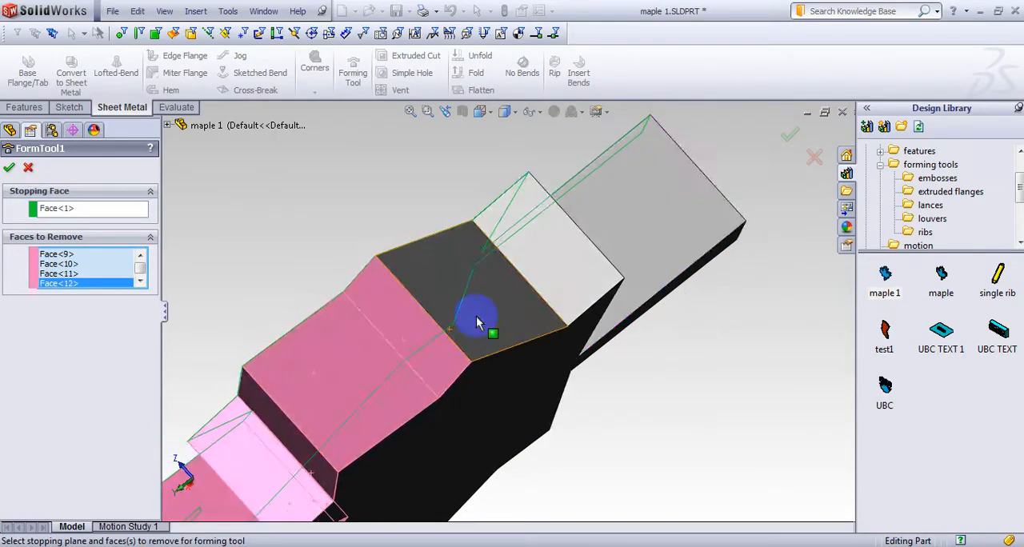
pyautogui.click(559, 281)
# Add the leaf's bottom faces beside the stem and the adjoining side faces to FormTool1's faces to remove
pyautogui.moveTo(629, 327); pyautogui.dragTo(473, 359, button='middle')
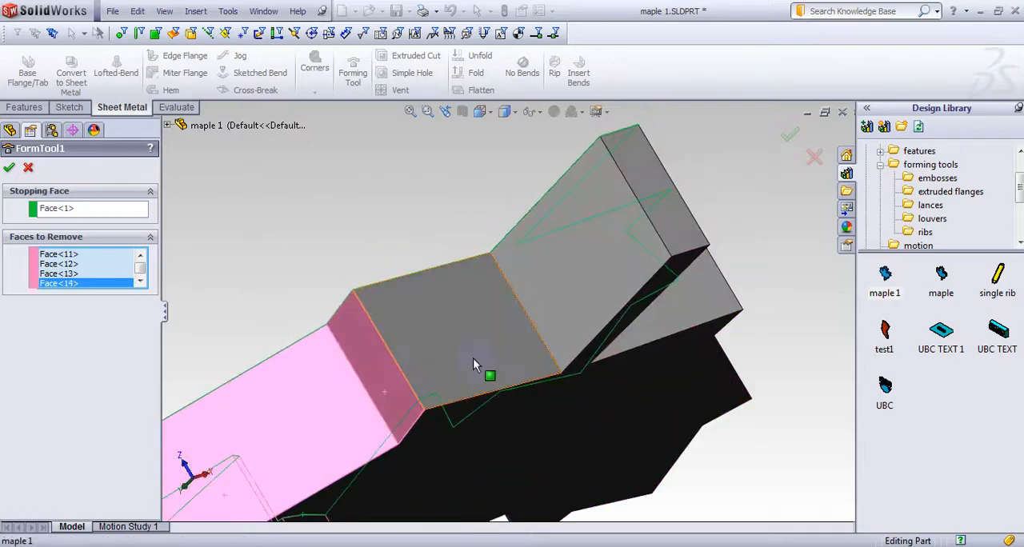
pyautogui.click(473, 358)
pyautogui.moveTo(772, 327); pyautogui.dragTo(624, 327, button='middle')
pyautogui.click(624, 327)
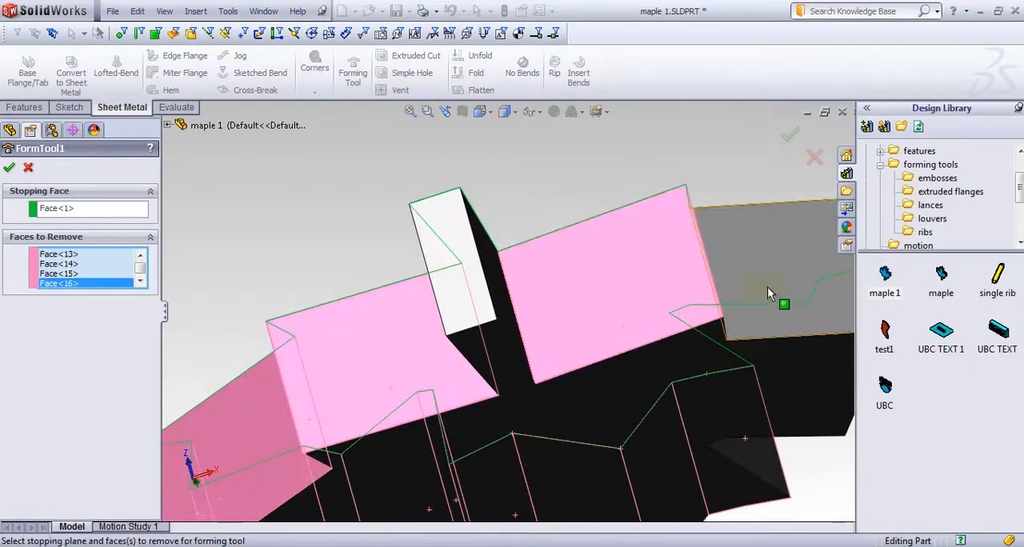
pyautogui.click(769, 287)
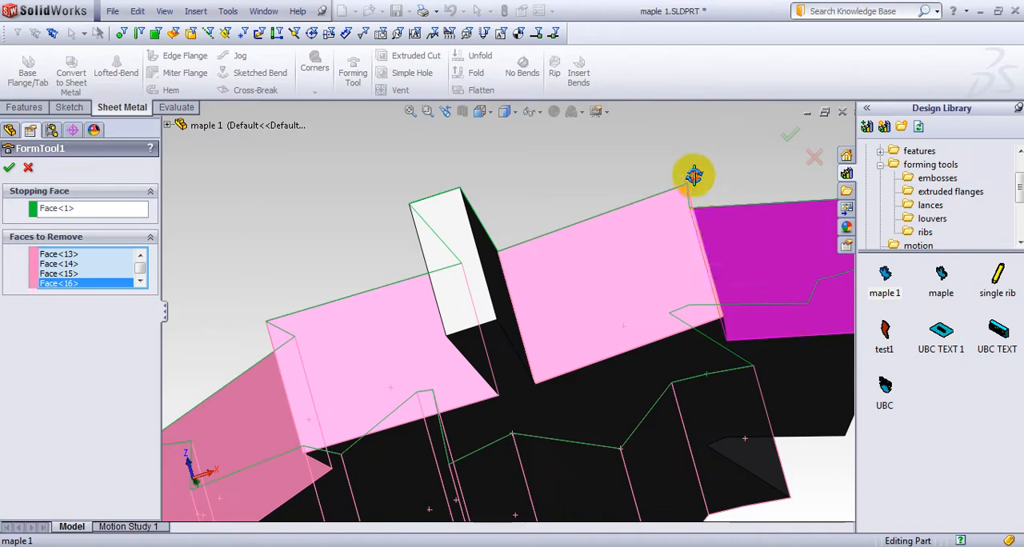
pyautogui.click(784, 279)
# Add the side faces of the lower lobes on the leaf's other side to FormTool1's faces to remove
pyautogui.moveTo(730, 147)
pyautogui.mouseDown()
pyautogui.moveTo(597, 195)
pyautogui.moveTo(720, 155)
pyautogui.mouseUp()
pyautogui.moveTo(720, 155); pyautogui.dragTo(649, 196, button='middle')
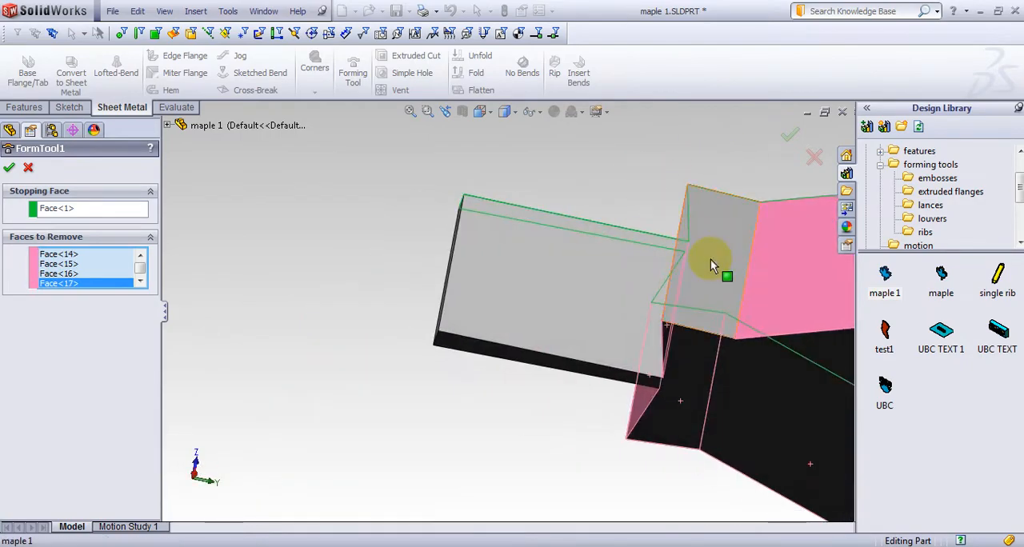
pyautogui.moveTo(712, 265); pyautogui.dragTo(577, 457, button='middle')
pyautogui.click(743, 301)
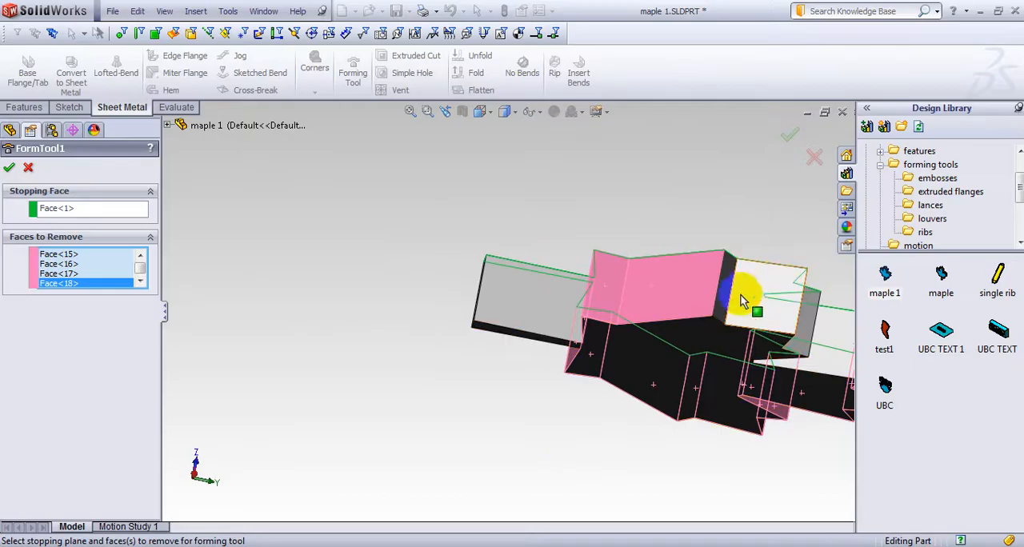
pyautogui.click(721, 302)
pyautogui.click(750, 295)
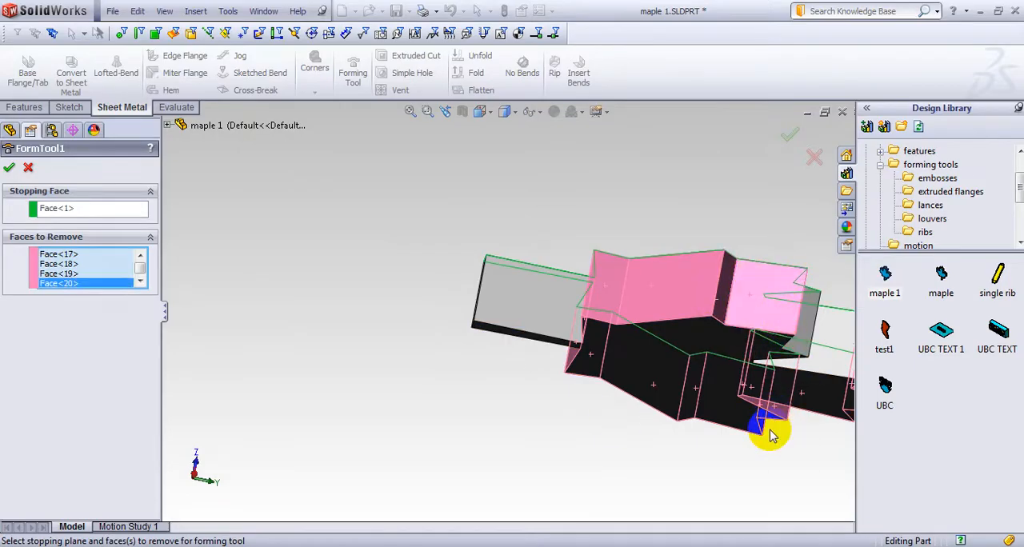
# Add the remaining upper side faces of the leaf to the faces to remove, leaving out the stem, and finish editing FormTool1
pyautogui.moveTo(771, 434); pyautogui.dragTo(588, 380, button='middle')
pyautogui.click(558, 289)
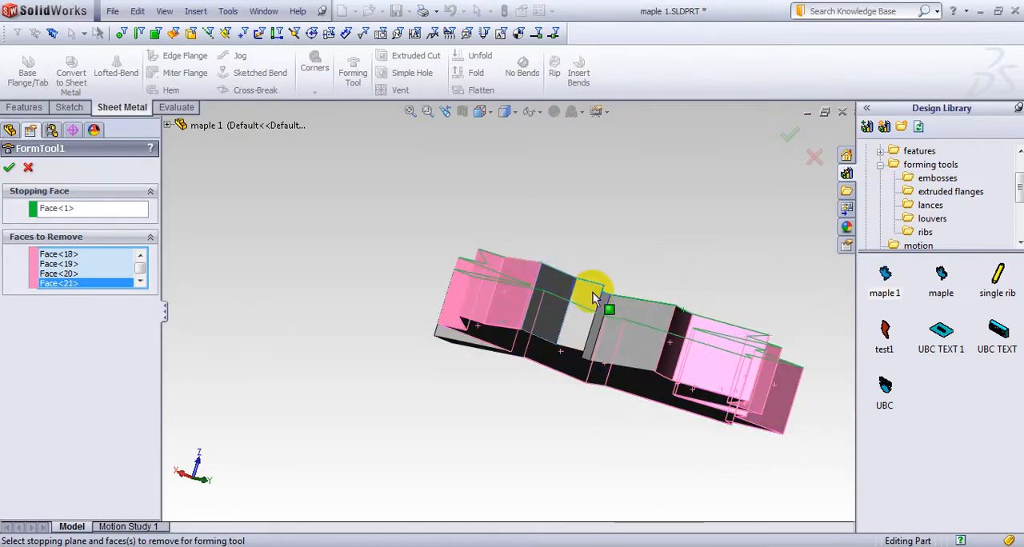
pyautogui.click(596, 291)
pyautogui.click(642, 315)
pyautogui.moveTo(671, 238); pyautogui.dragTo(629, 263, button='middle')
pyautogui.click(526, 300)
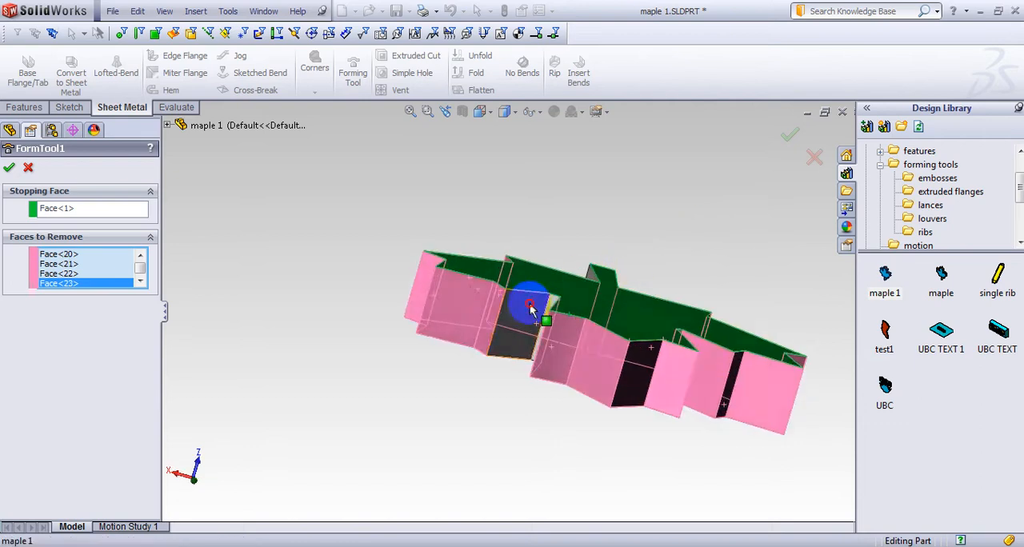
pyautogui.moveTo(541, 389); pyautogui.dragTo(606, 339, button='middle')
pyautogui.click(632, 372)
pyautogui.moveTo(632, 372); pyautogui.dragTo(385, 200, button='middle')
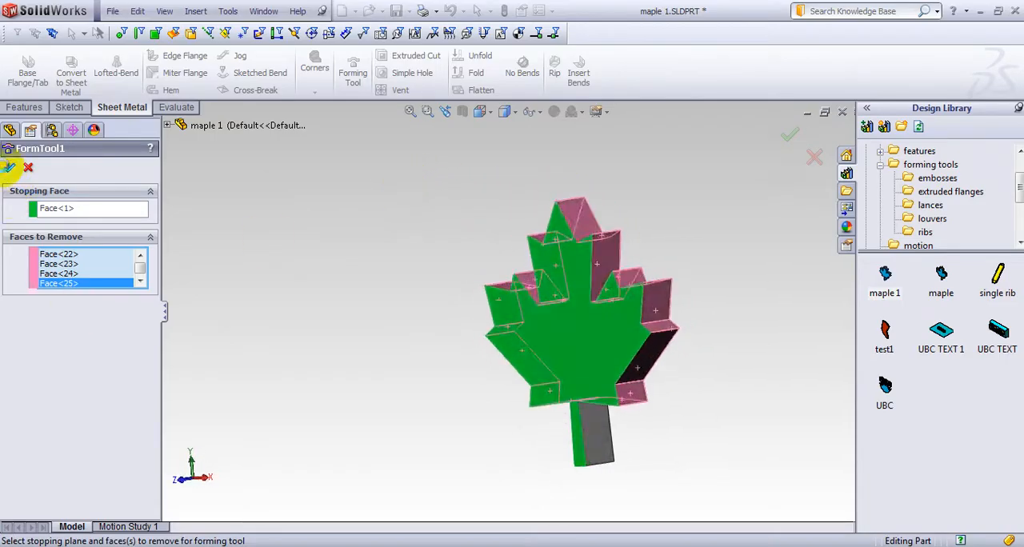
pyautogui.click(10, 167)
# Save the modified maple 1 forming tool and close it
pyautogui.moveTo(736, 290); pyautogui.dragTo(604, 345, button='middle')
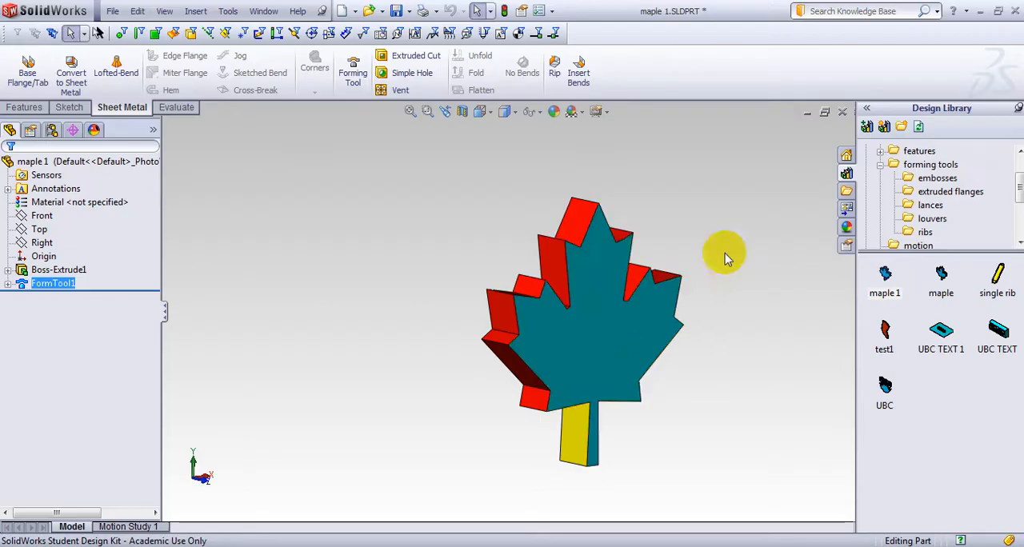
pyautogui.click(842, 112)
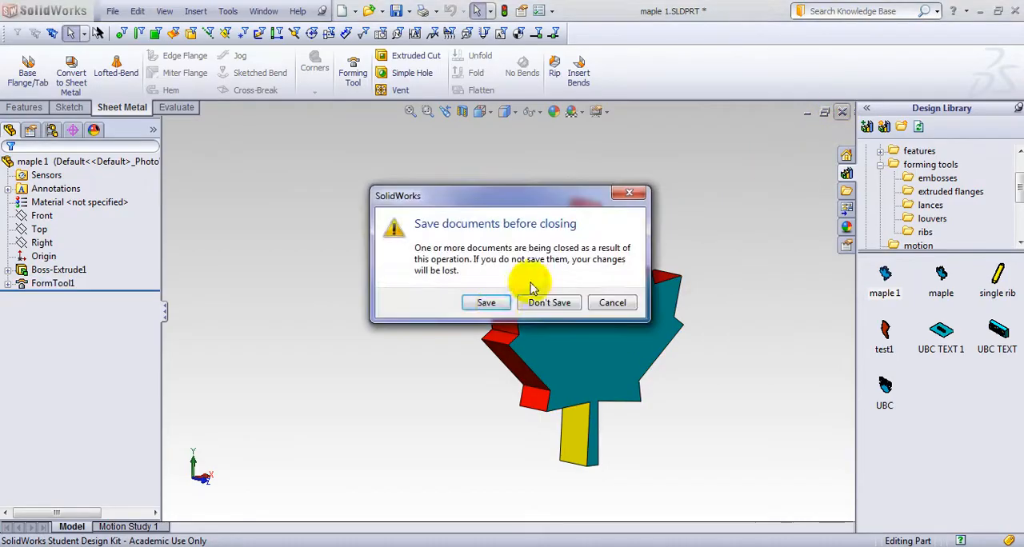
pyautogui.click(485, 365)
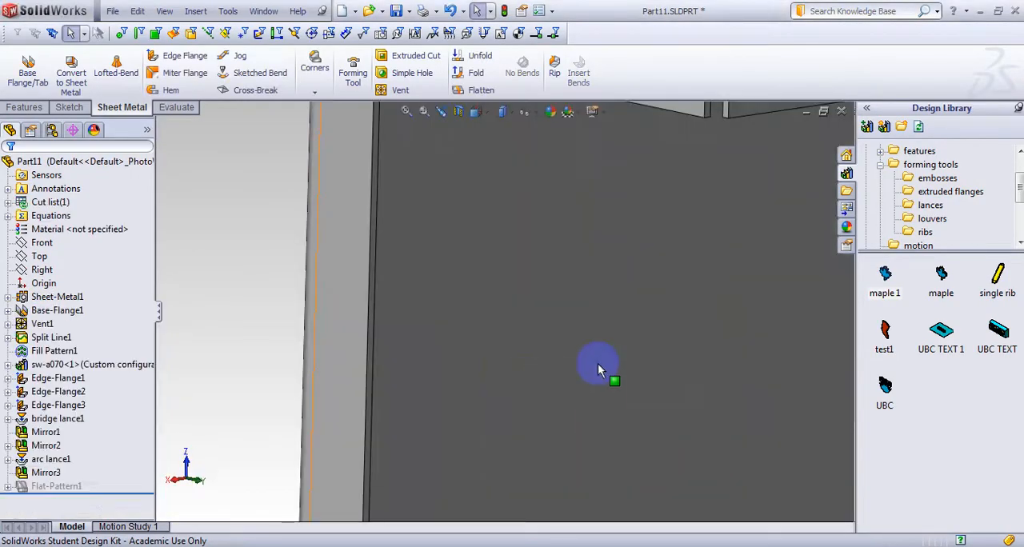
# Try to apply the modified maple 1 forming tool to the inner side of the enclosure's large flat face
pyautogui.moveTo(590, 355); pyautogui.dragTo(629, 373, button='middle')
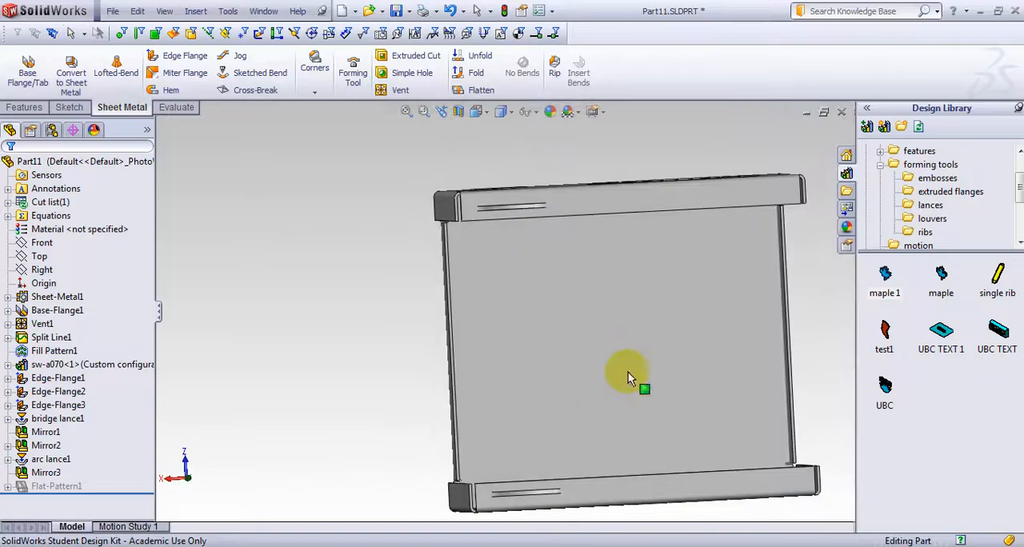
pyautogui.moveTo(886, 280); pyautogui.dragTo(635, 345)
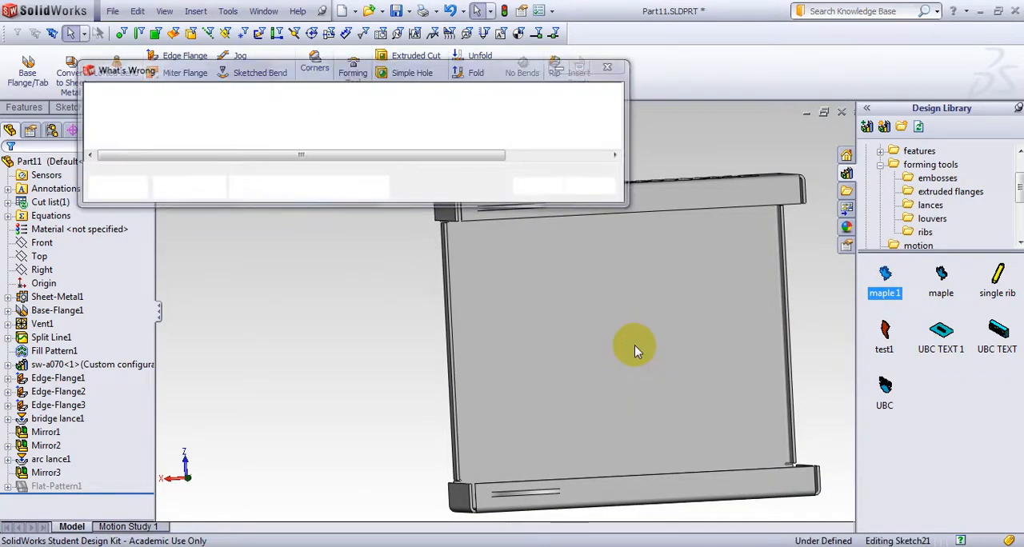
pyautogui.click(509, 345)
pyautogui.moveTo(499, 393)
pyautogui.mouseDown(button='middle')
pyautogui.moveTo(425, 373)
pyautogui.moveTo(507, 371)
pyautogui.moveTo(504, 392)
pyautogui.moveTo(465, 304)
pyautogui.moveTo(176, 409)
pyautogui.mouseUp(button='middle')
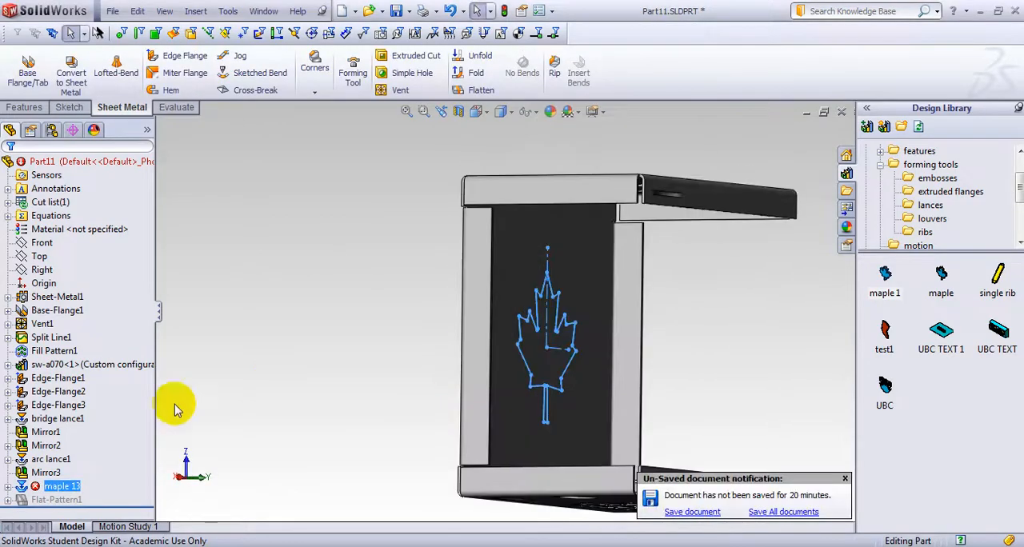
# Read the error description for the maple 13 forming feature
pyautogui.rightClick(48, 487)
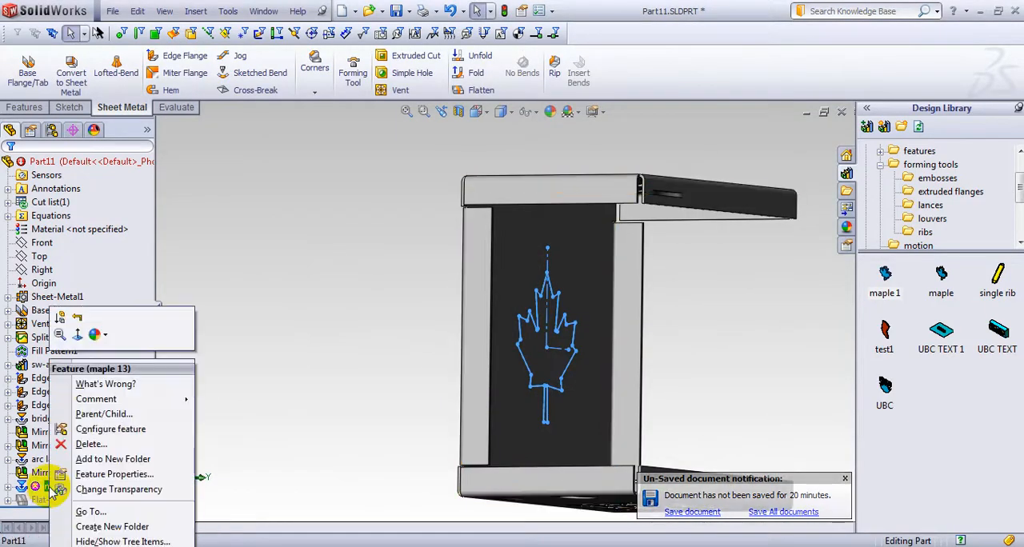
pyautogui.click(105, 384)
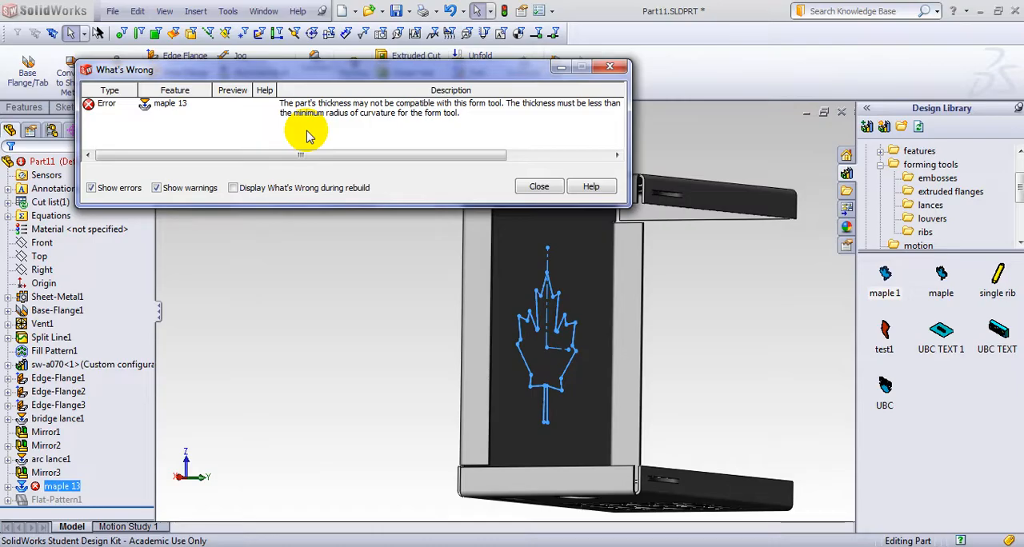
pyautogui.click(536, 186)
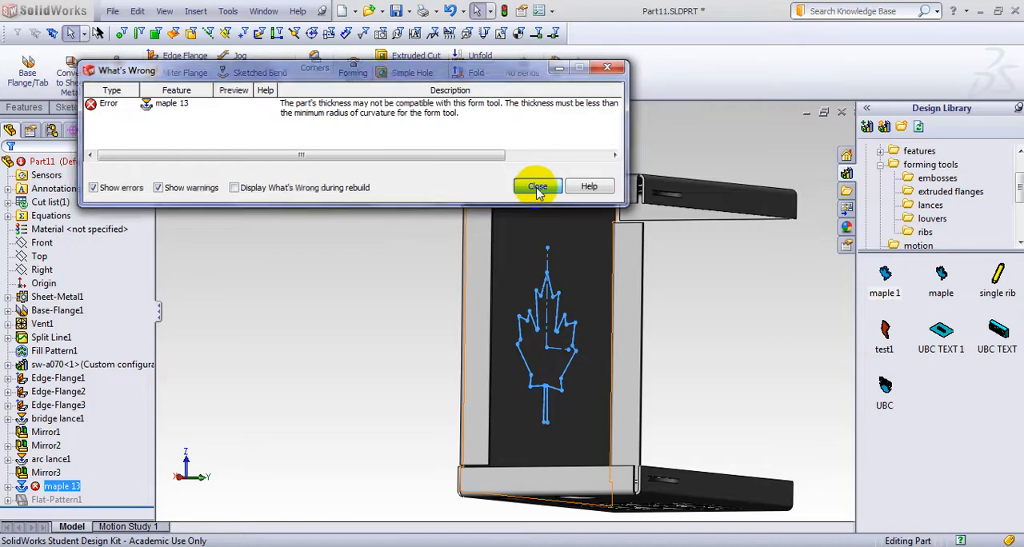
# Delete the maple 13 forming feature together with its sketch from the enclosure
pyautogui.moveTo(692, 317)
pyautogui.mouseDown(button='middle')
pyautogui.moveTo(707, 356)
pyautogui.moveTo(695, 327)
pyautogui.mouseUp(button='middle')
pyautogui.scroll(-6, 567, 406)
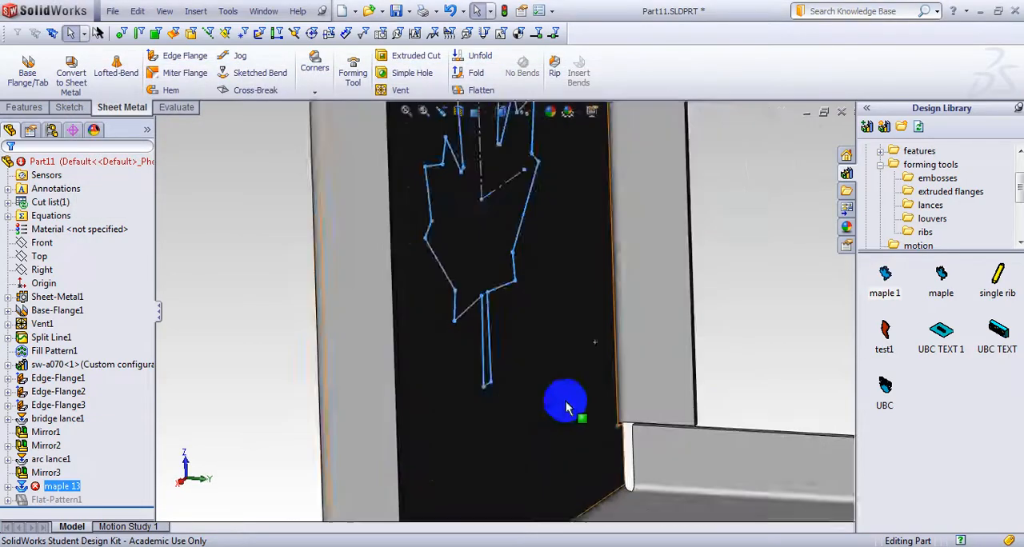
pyautogui.scroll(5, 419, 312)
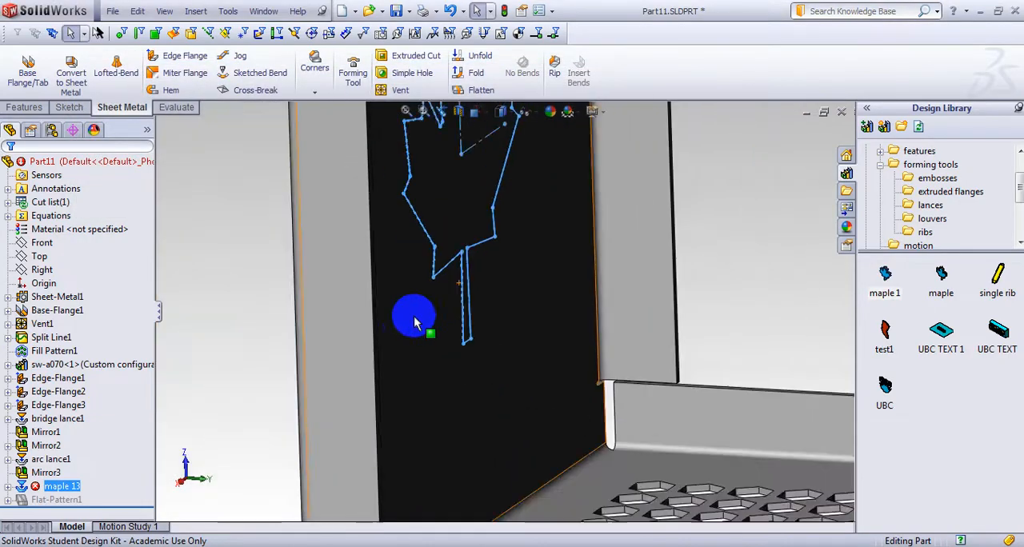
pyautogui.rightClick(58, 488)
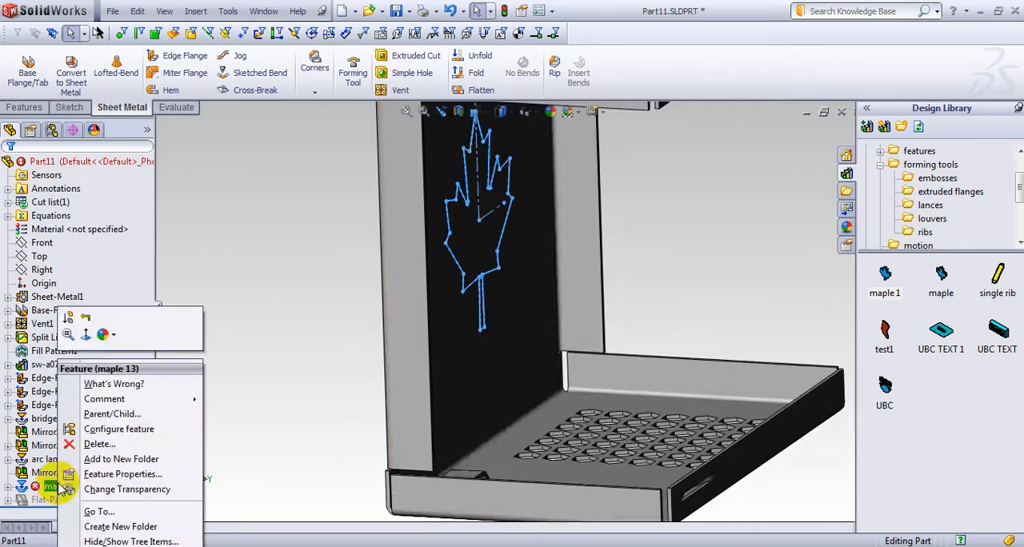
pyautogui.click(100, 509)
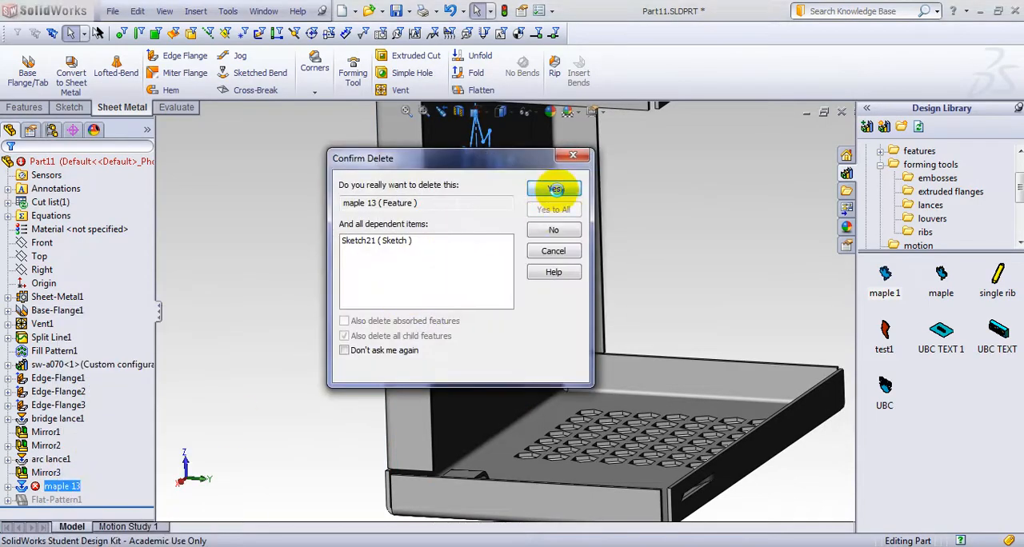
pyautogui.click(555, 190)
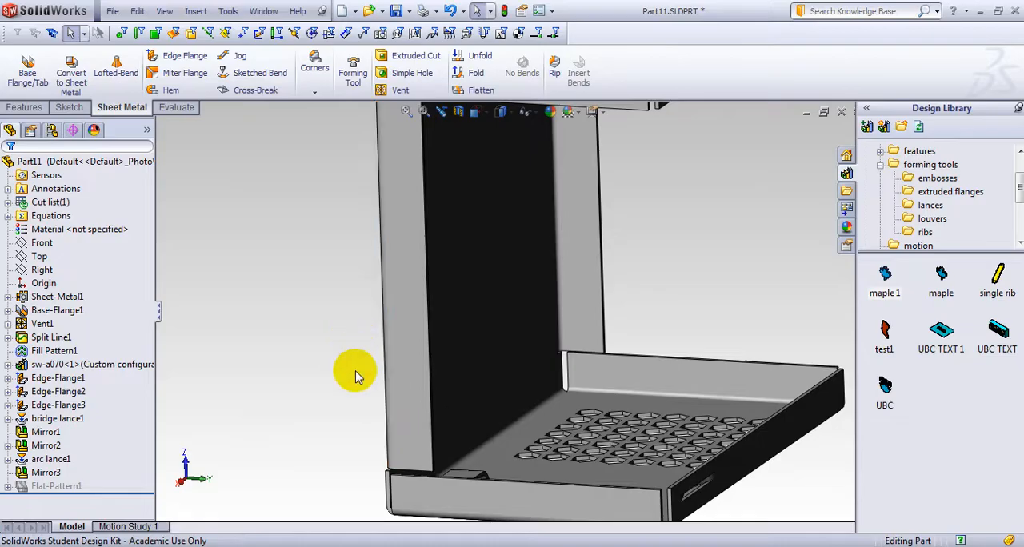
# Try to apply the maple 1 forming tool to the outer side of the enclosure's large flat face
pyautogui.scroll(3, 293, 353)
pyautogui.moveTo(296, 347); pyautogui.dragTo(337, 352, button='middle')
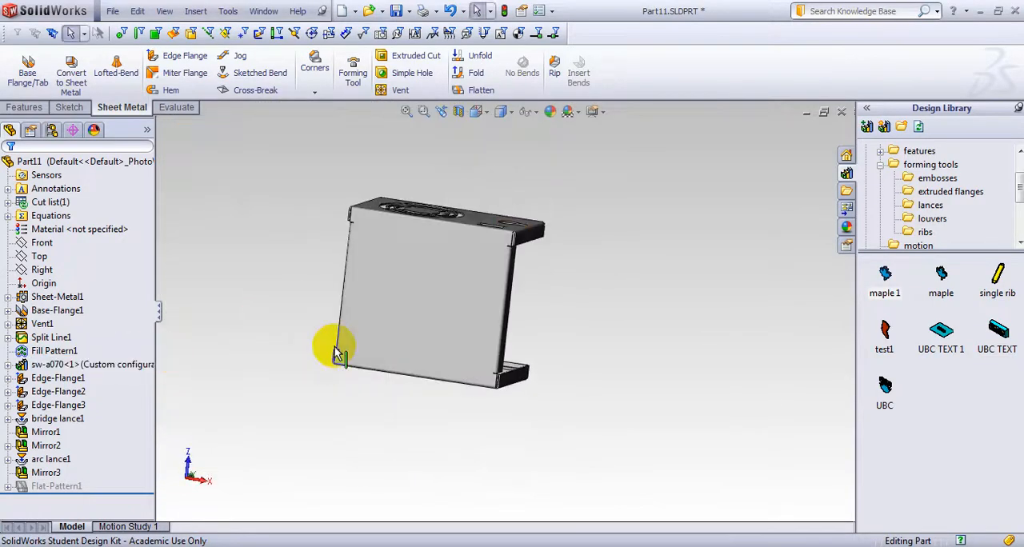
pyautogui.moveTo(258, 304); pyautogui.dragTo(324, 316, button='middle')
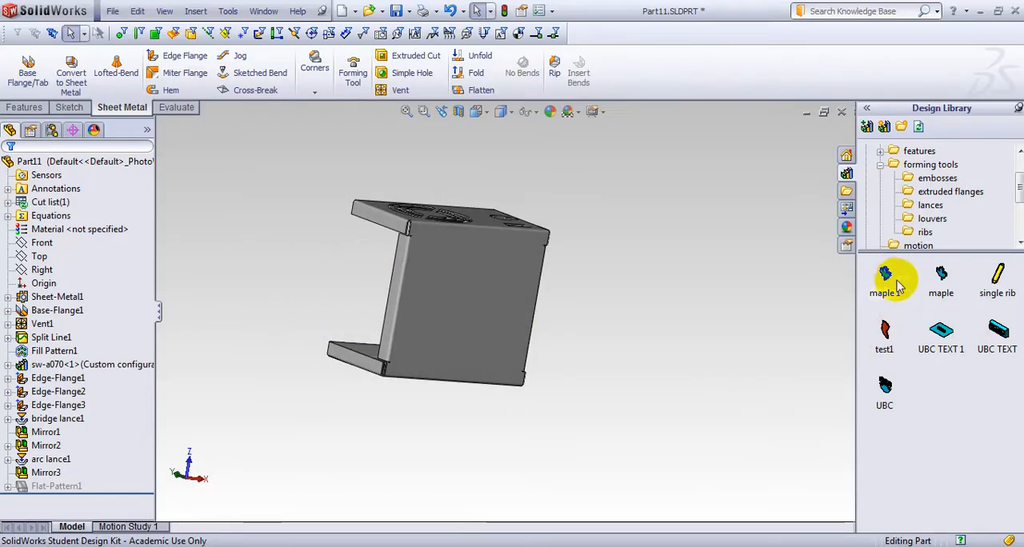
pyautogui.moveTo(890, 290); pyautogui.dragTo(504, 346)
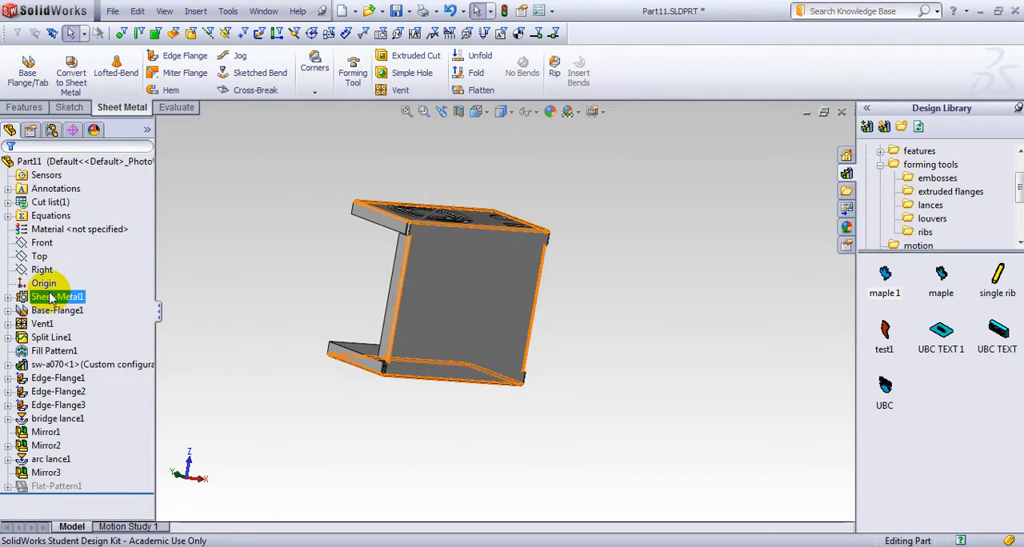
# Edit the Sheet-Metal1 feature and change the part's default gauge table to the aluminum sample table
pyautogui.click(25, 298)
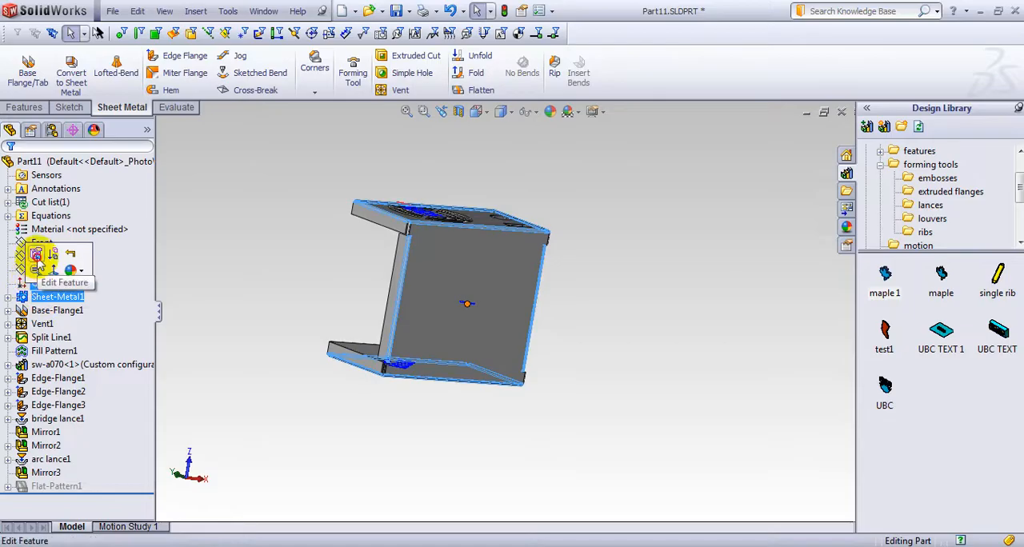
pyautogui.click(30, 259)
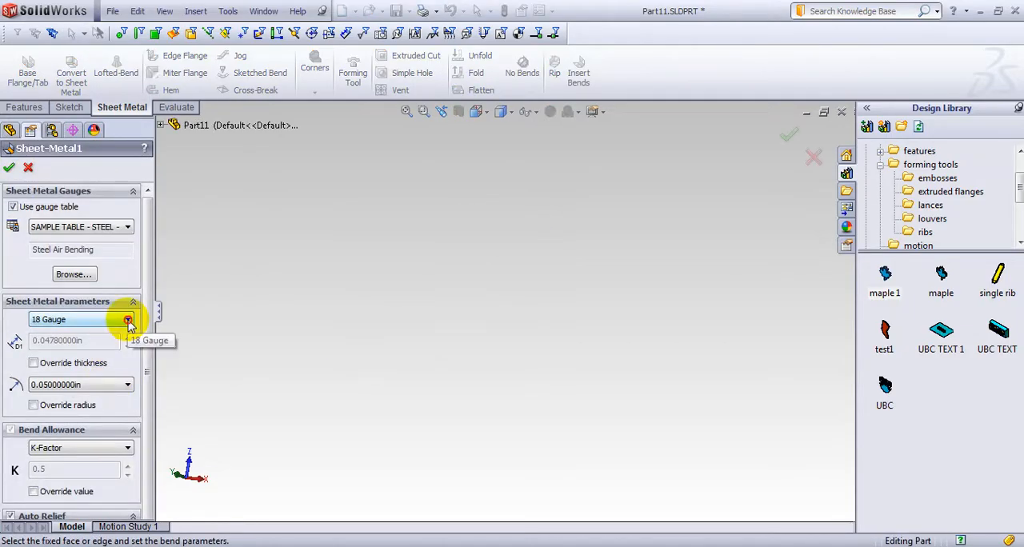
pyautogui.click(128, 321)
pyautogui.click(130, 323)
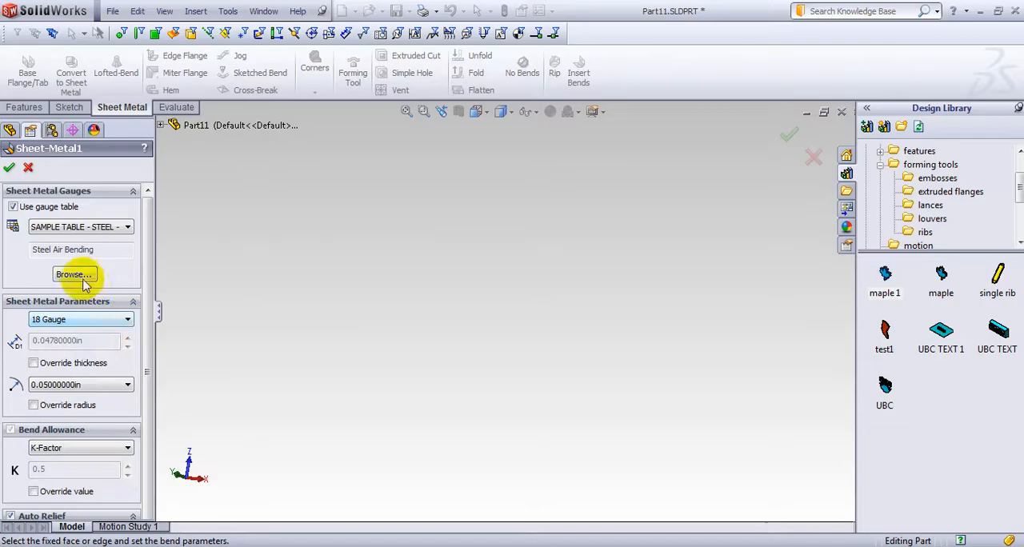
pyautogui.click(128, 227)
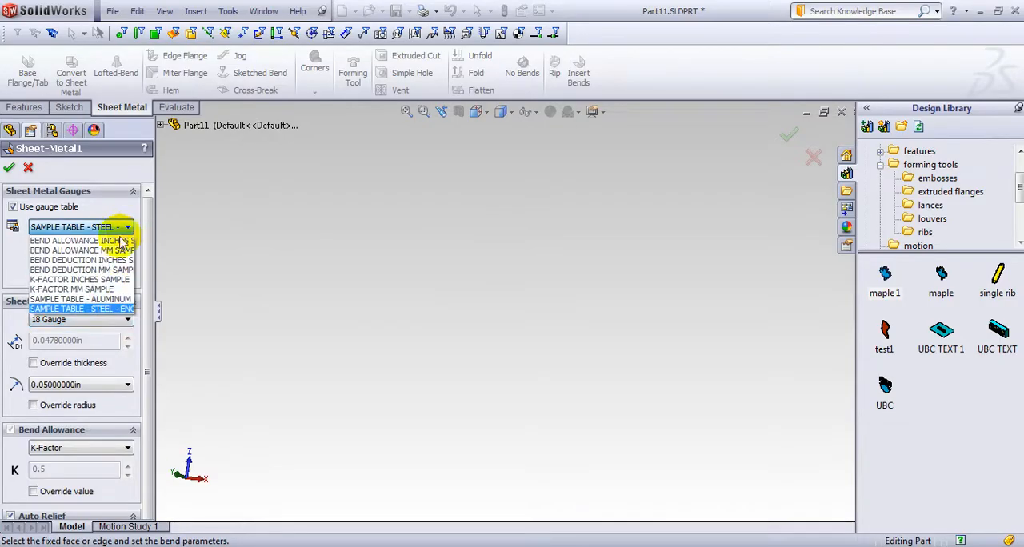
pyautogui.click(84, 298)
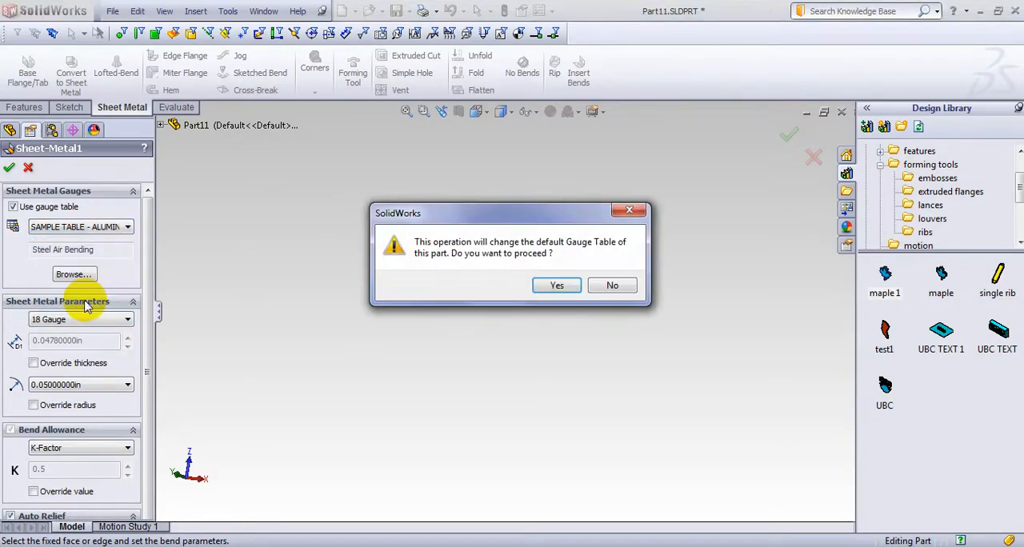
pyautogui.click(558, 287)
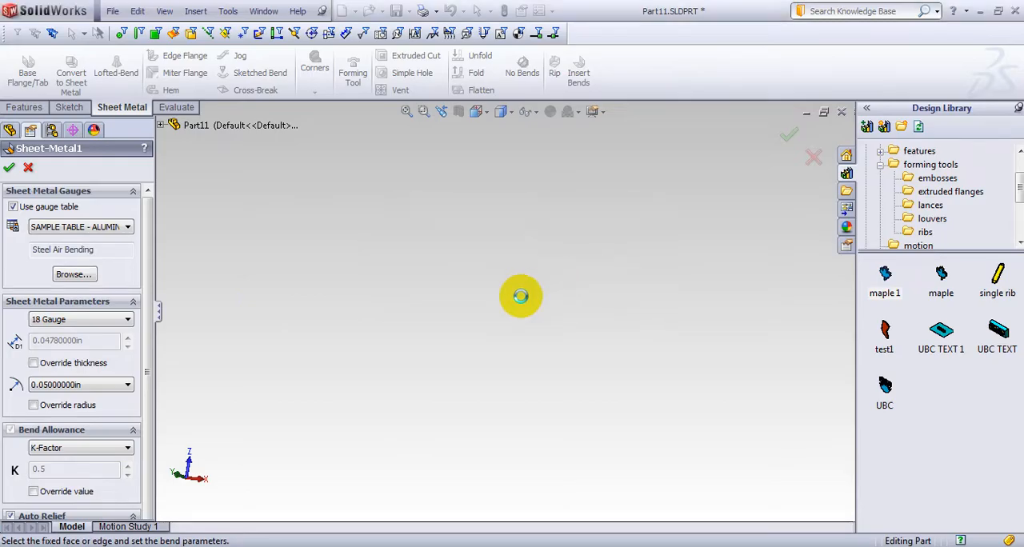
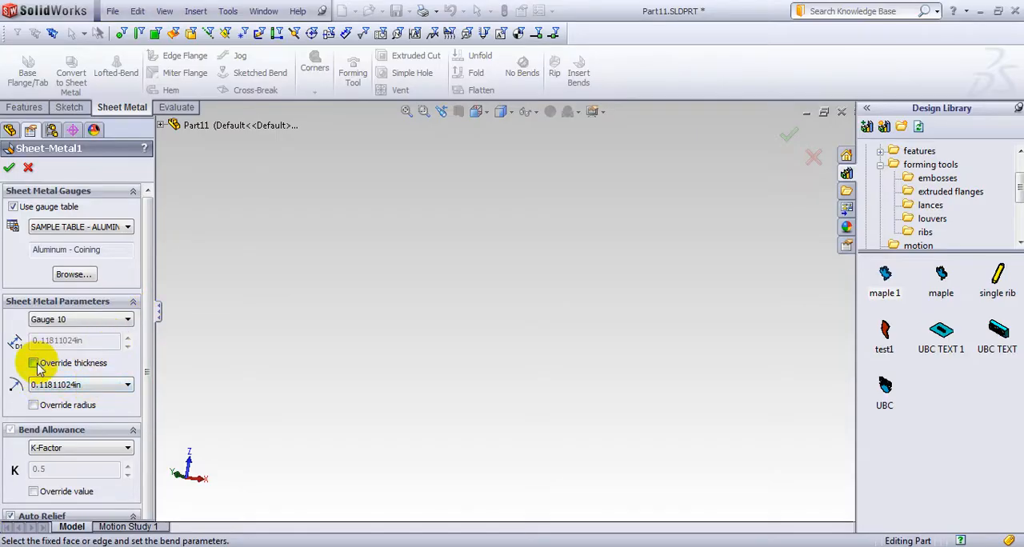
pyautogui.click(33, 363)
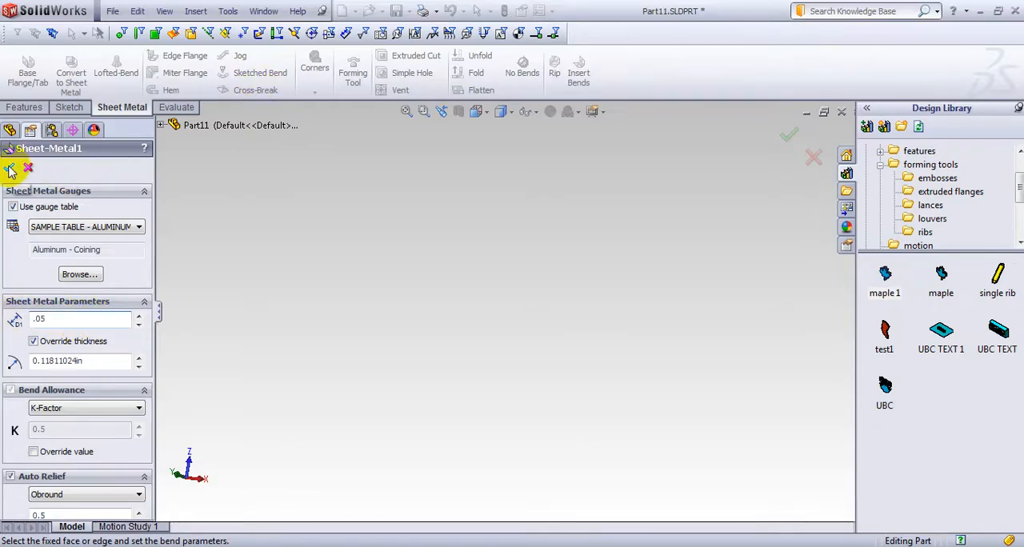
pyautogui.moveTo(41, 361); pyautogui.dragTo(96, 361)
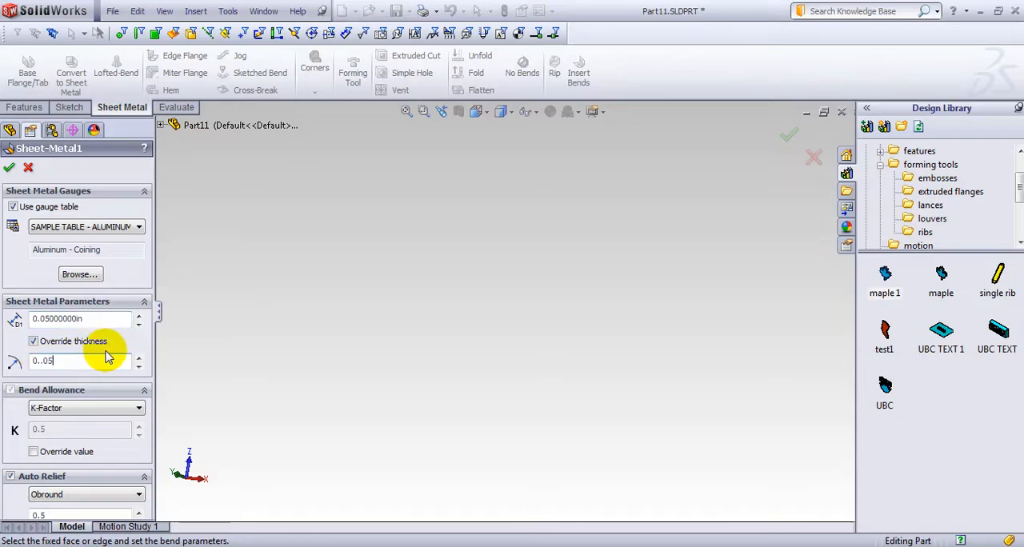
pyautogui.click(9, 170)
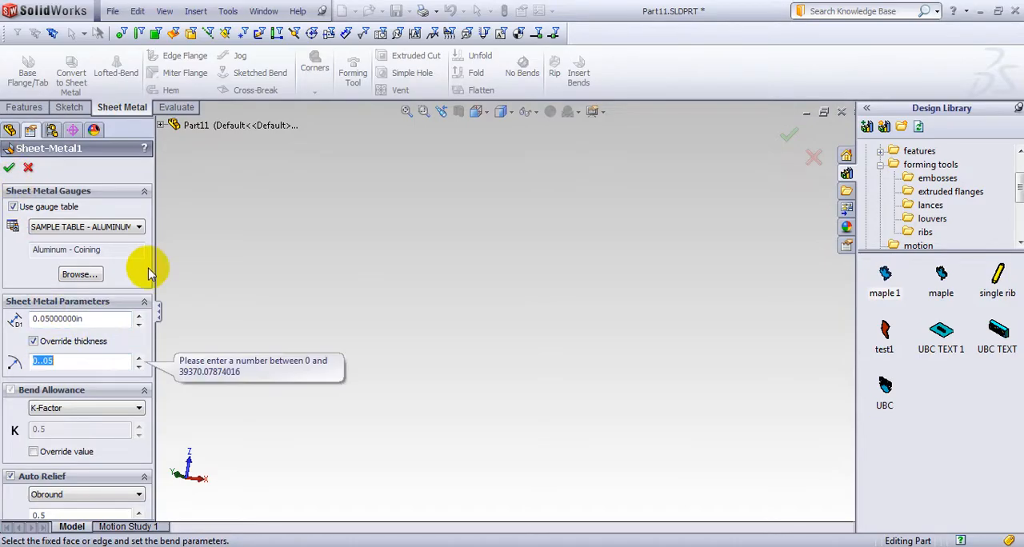
pyautogui.click(10, 170)
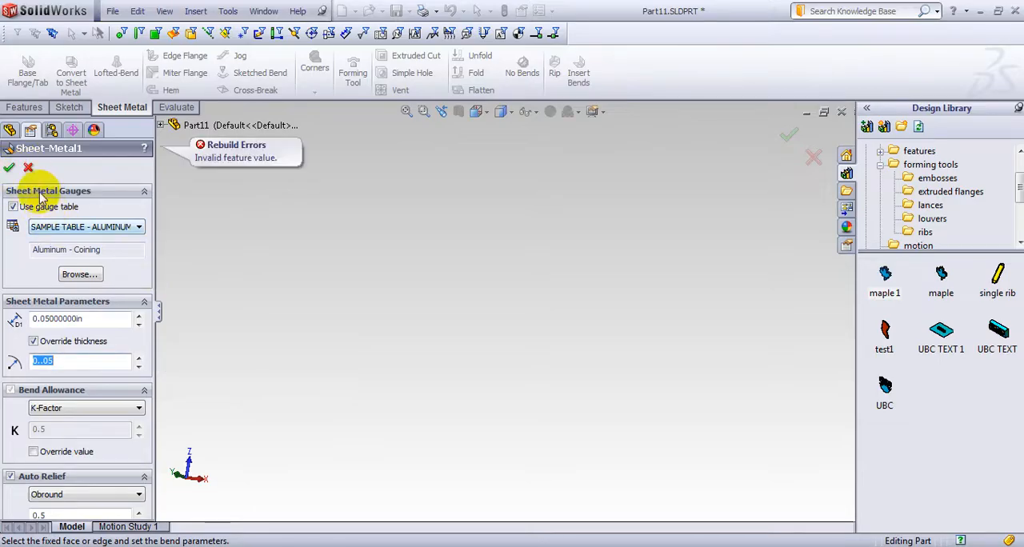
pyautogui.click(29, 170)
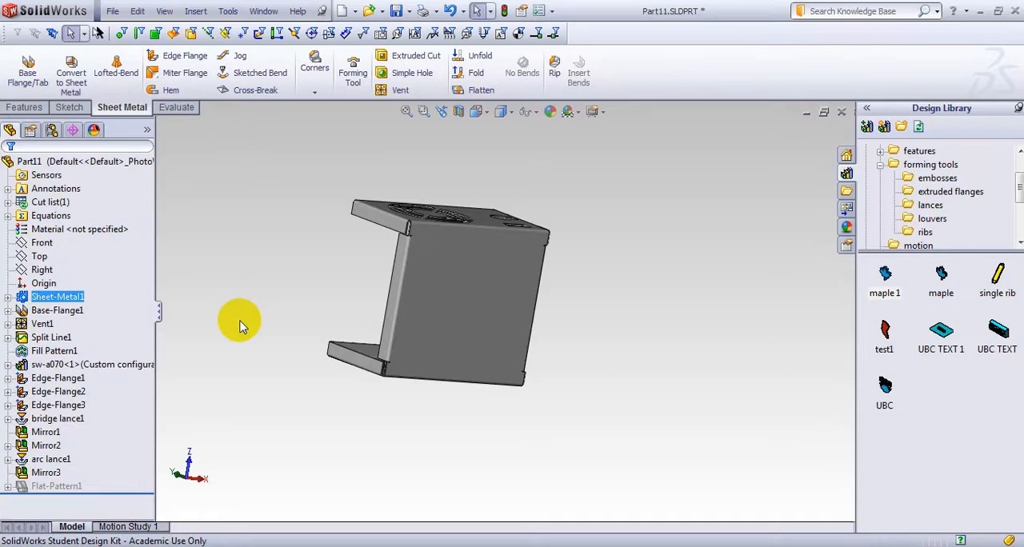
# Edit the Sheet-Metal1 feature and override the sheet thickness with 0.0278 in
pyautogui.rightClick(61, 299)
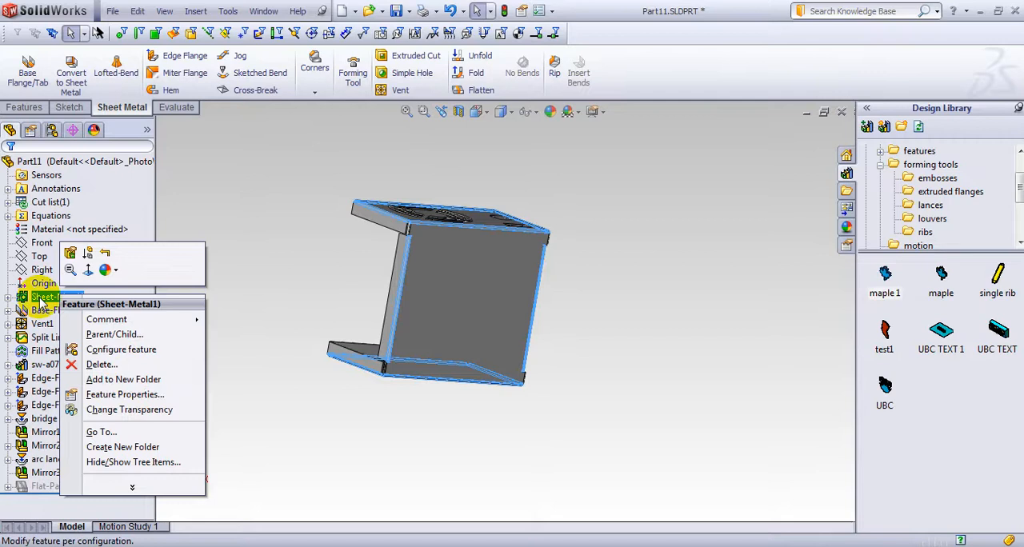
pyautogui.click(69, 254)
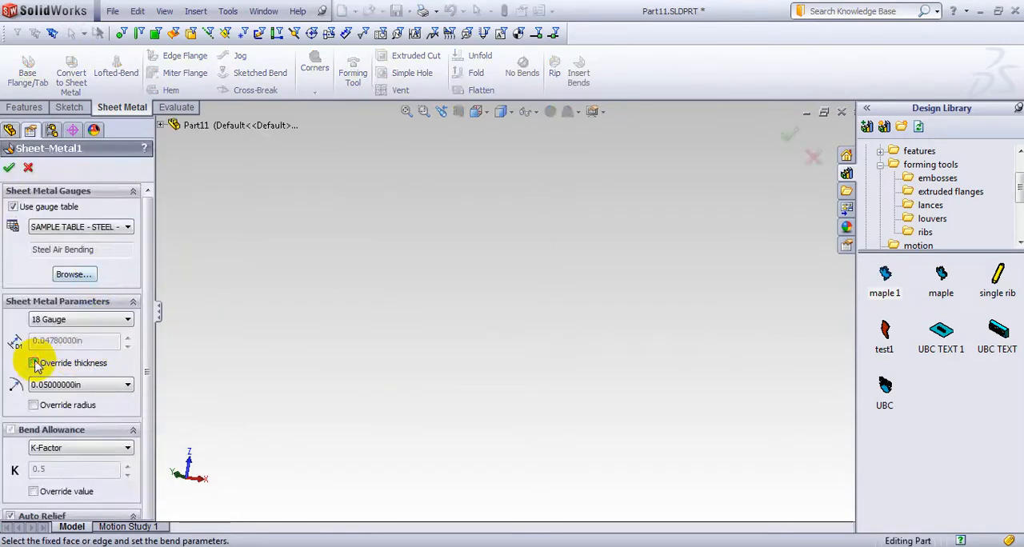
pyautogui.click(34, 364)
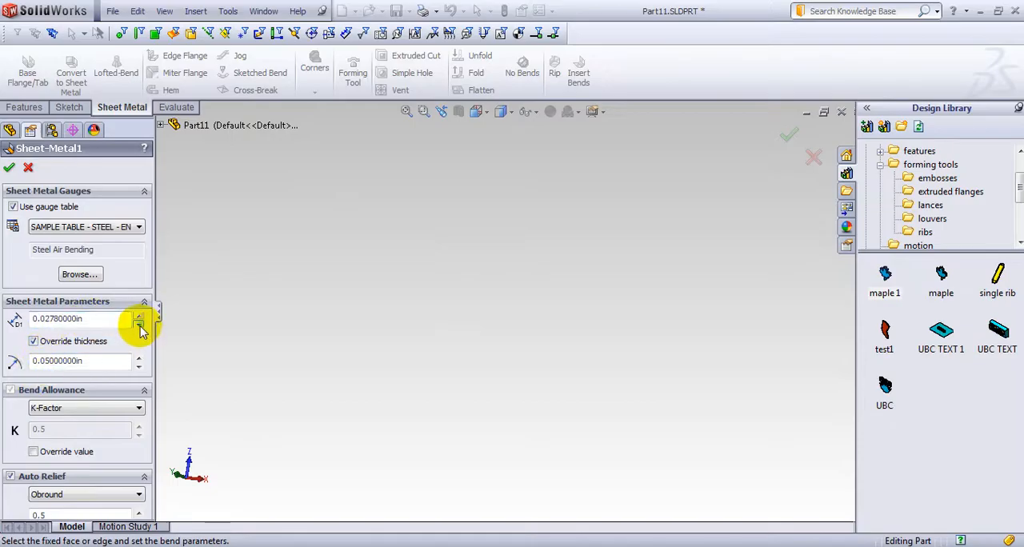
pyautogui.click(9, 168)
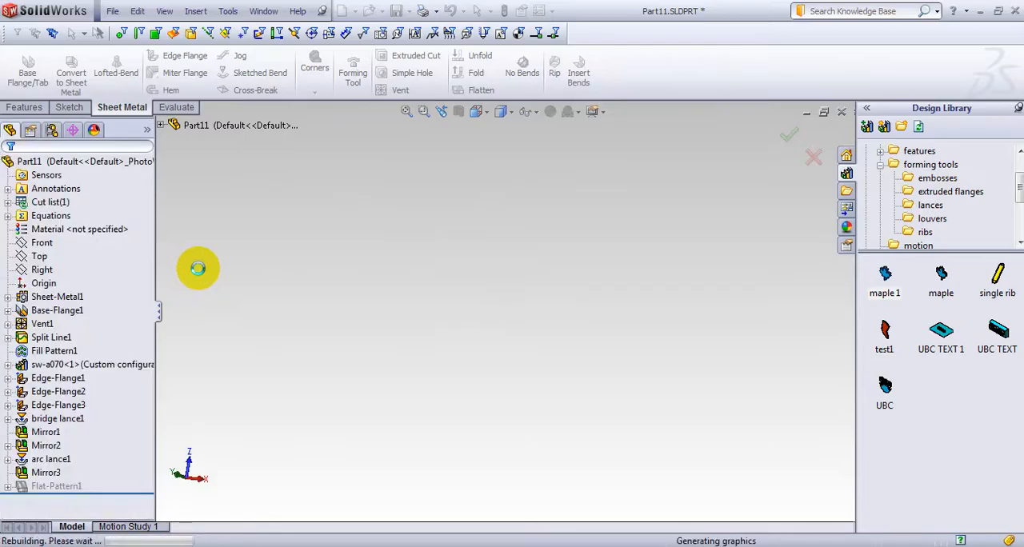
# Try to apply the maple 1 forming tool to the outer side of the large flat face with the overridden thickness
pyautogui.moveTo(232, 313); pyautogui.dragTo(288, 328, button='middle')
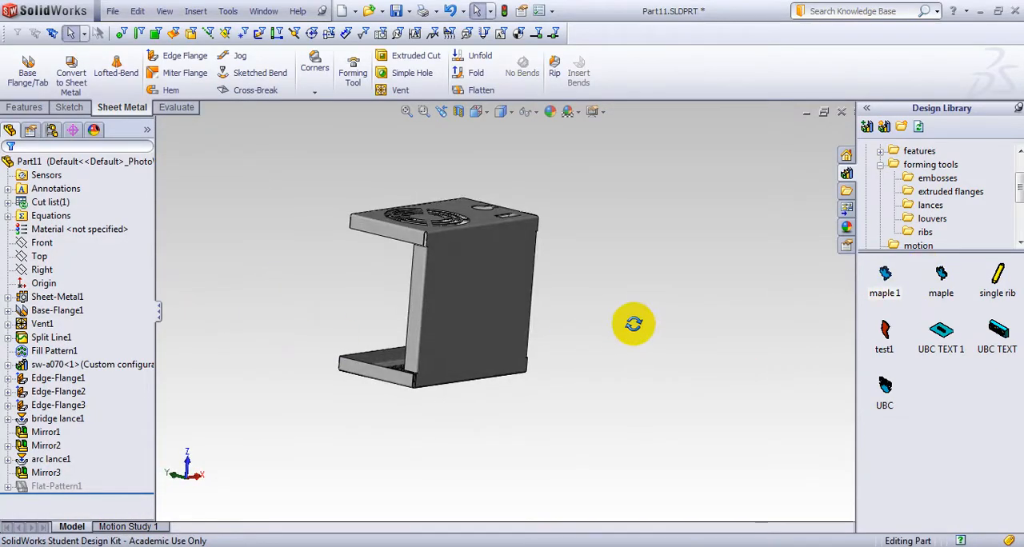
pyautogui.moveTo(634, 325); pyautogui.dragTo(612, 320, button='middle')
pyautogui.moveTo(886, 275); pyautogui.dragTo(454, 324)
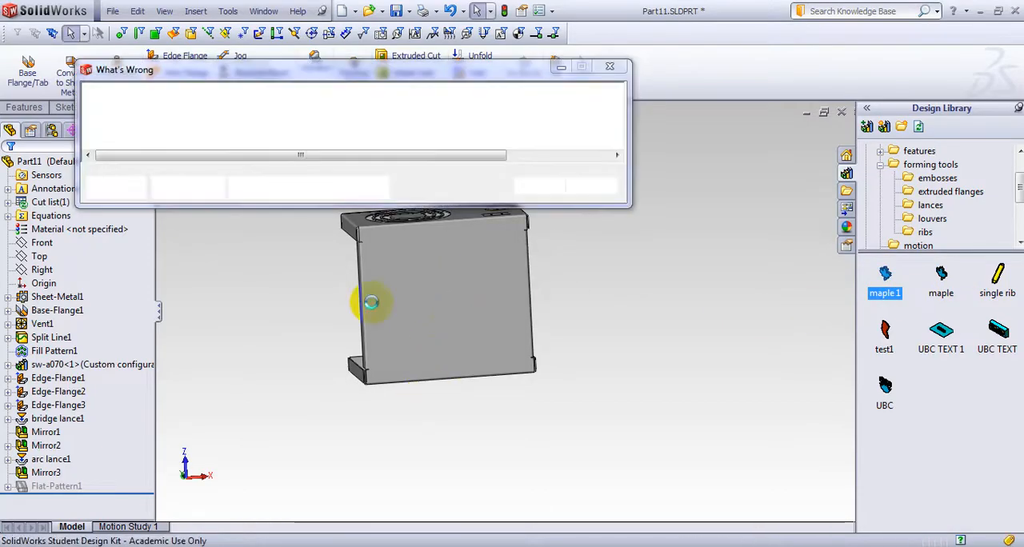
pyautogui.click(506, 344)
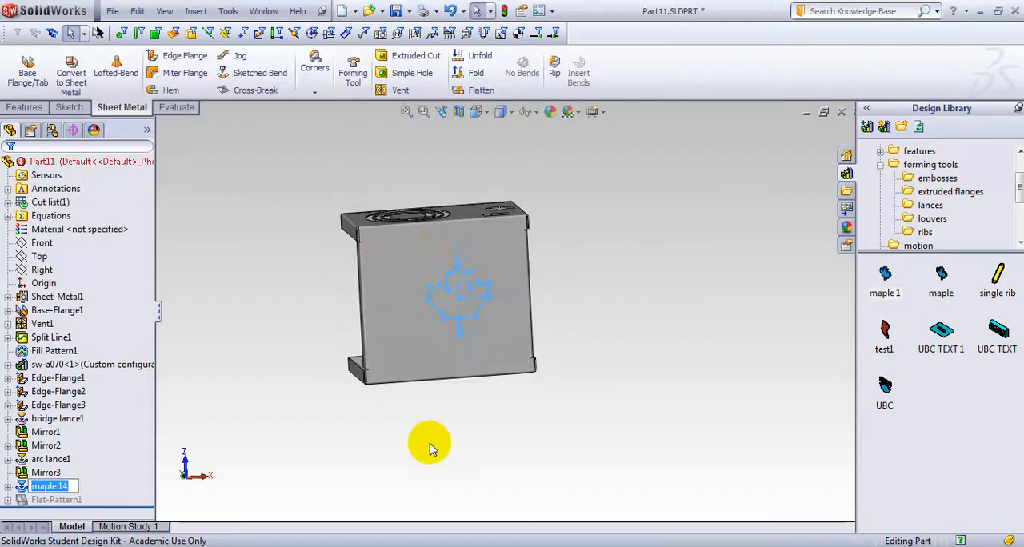
# Delete the failed maple 14 forming feature together with its dependent sketch
pyautogui.rightClick(72, 487)
pyautogui.click(127, 472)
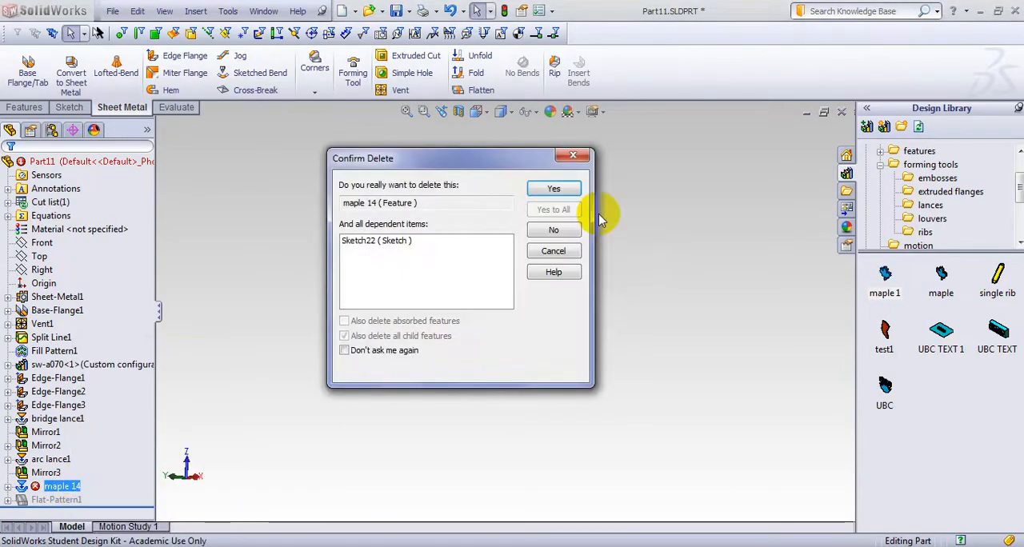
pyautogui.click(570, 192)
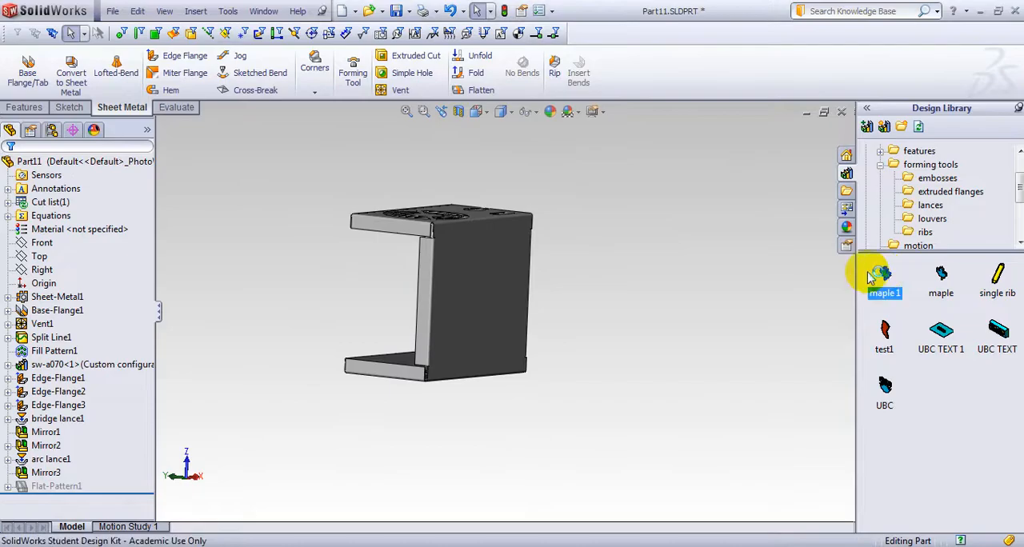
# Open the maple 1 forming tool and edit FormTool1 so that the leaf's lower side faces are no longer faces to remove
pyautogui.moveTo(704, 302); pyautogui.dragTo(680, 304, button='middle')
pyautogui.click(50, 284)
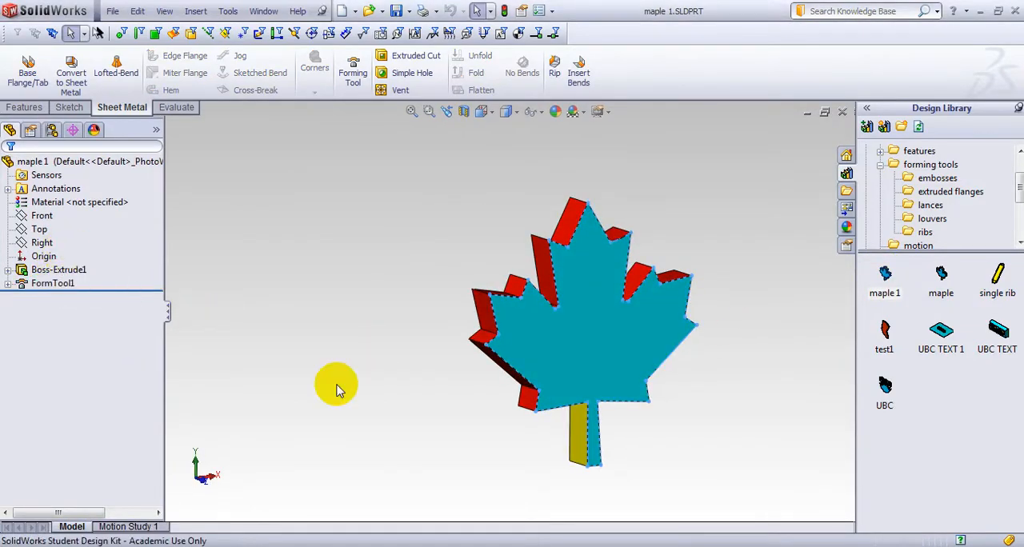
pyautogui.moveTo(336, 390); pyautogui.dragTo(558, 394, button='middle')
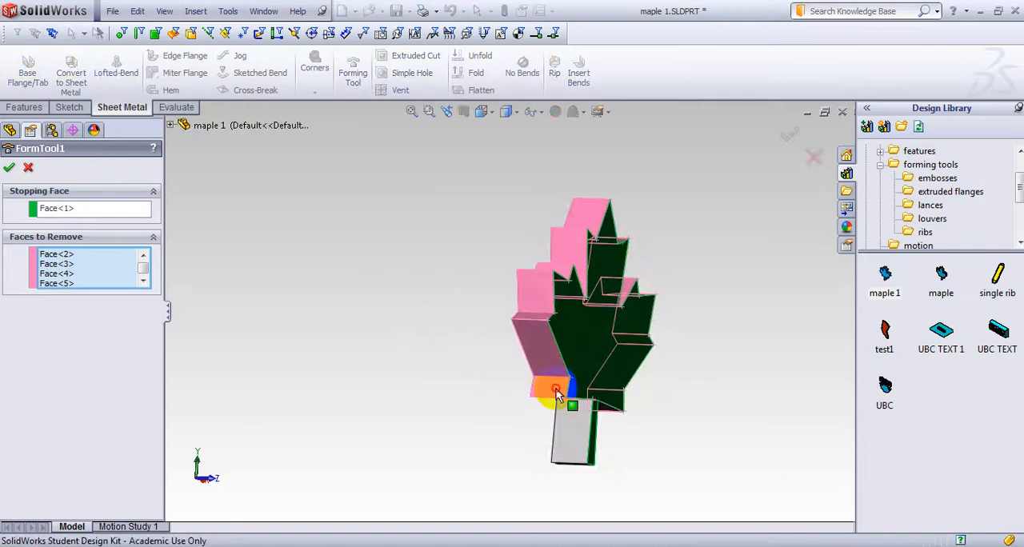
pyautogui.moveTo(473, 411); pyautogui.dragTo(561, 384, button='middle')
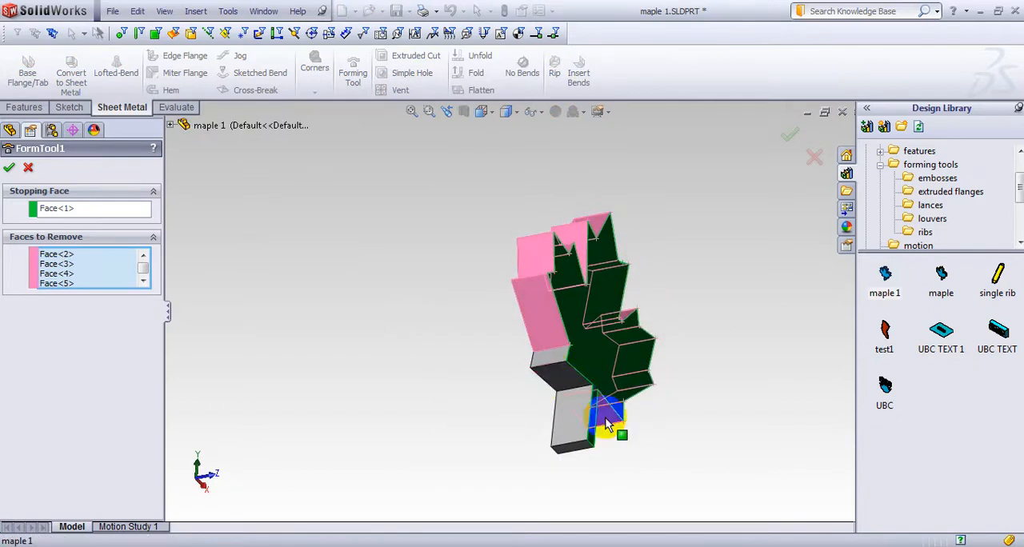
pyautogui.moveTo(606, 426); pyautogui.dragTo(515, 347, button='middle')
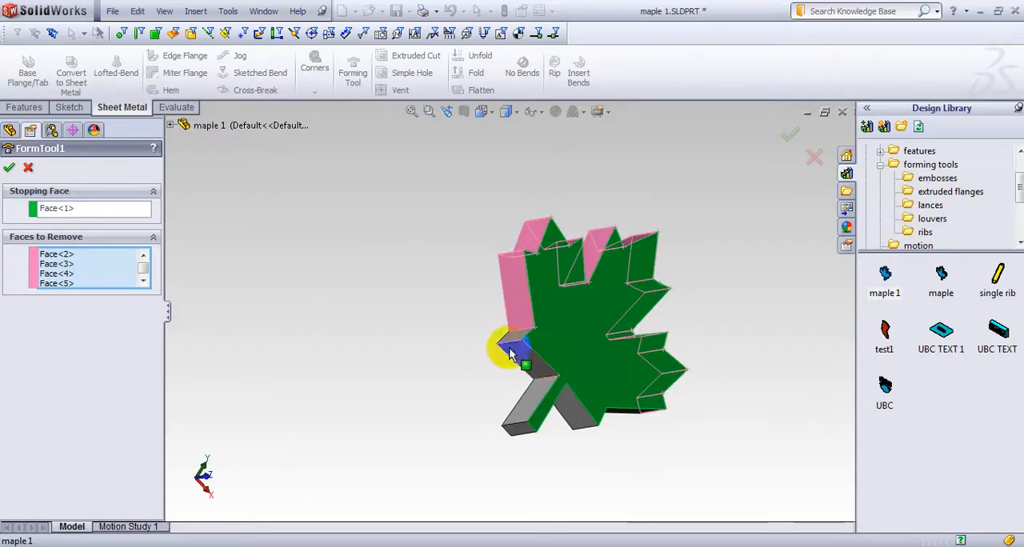
pyautogui.click(8, 168)
# Close the maple 1 forming tool part and save its changes
pyautogui.moveTo(392, 201); pyautogui.dragTo(327, 236, button='middle')
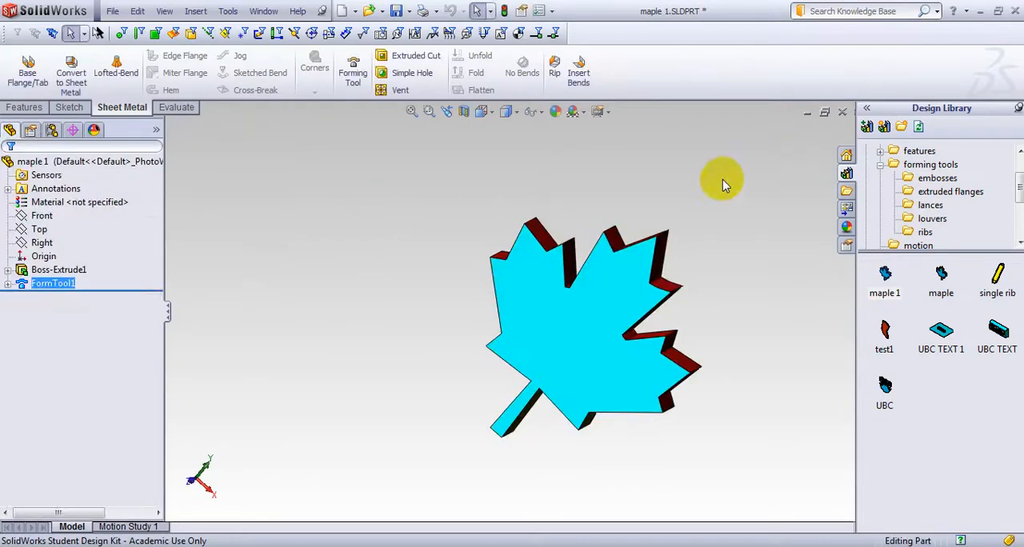
pyautogui.click(841, 113)
pyautogui.click(483, 300)
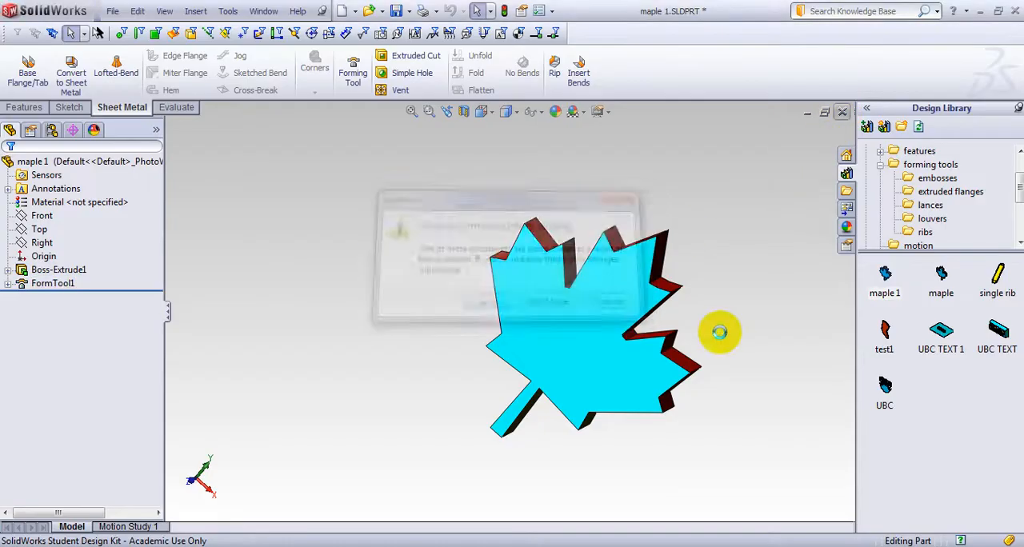
# Place the edited maple 1 forming tool on the outer side of the enclosure's large flat face and finish its placement
pyautogui.moveTo(726, 326); pyautogui.dragTo(704, 312, button='middle')
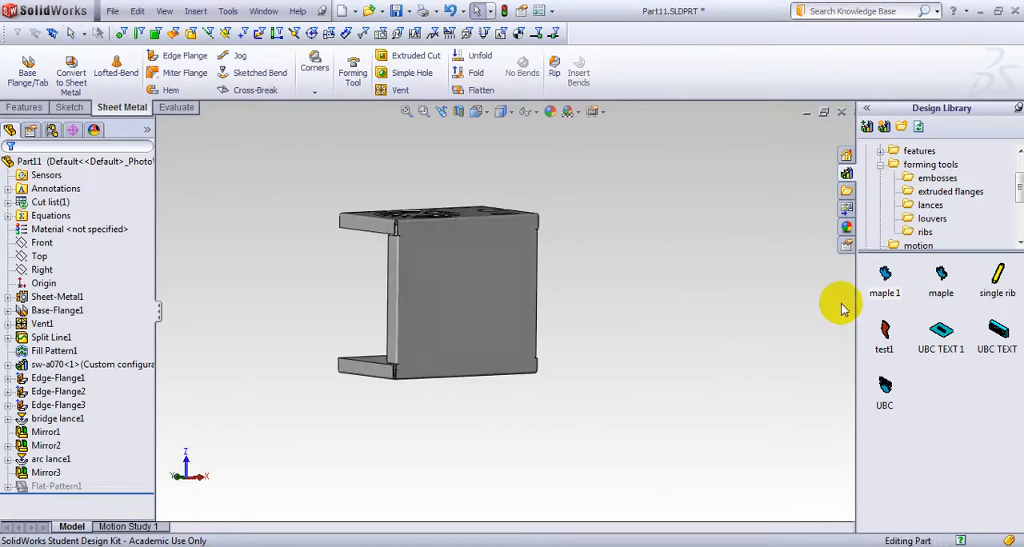
pyautogui.moveTo(886, 278); pyautogui.dragTo(469, 293)
pyautogui.click(434, 344)
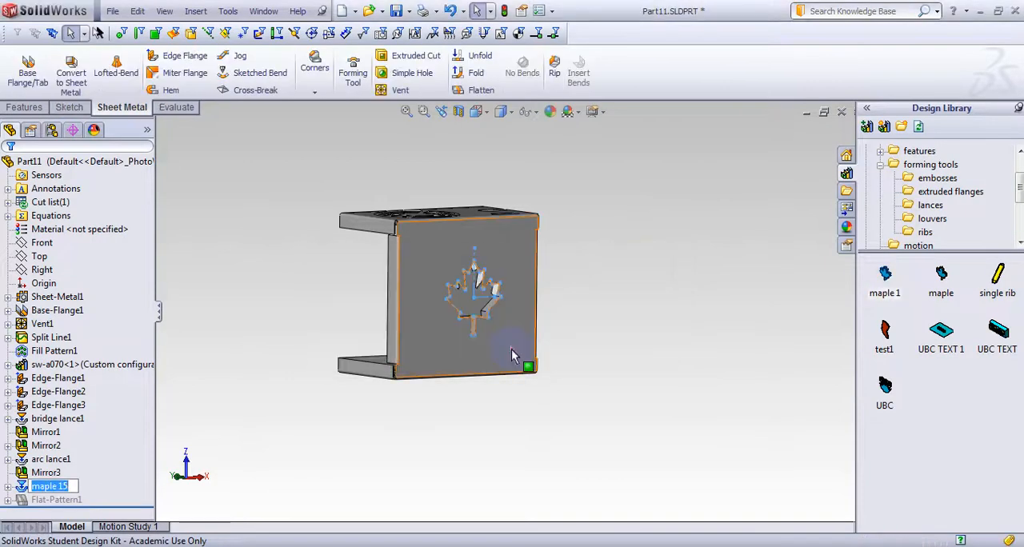
# Examine the formed maple leaf from inside the enclosure, focusing on the side walls and openings around its stem
pyautogui.moveTo(555, 342); pyautogui.dragTo(377, 353, button='middle')
pyautogui.scroll(-7, 448, 300)
pyautogui.scroll(3, 469, 298)
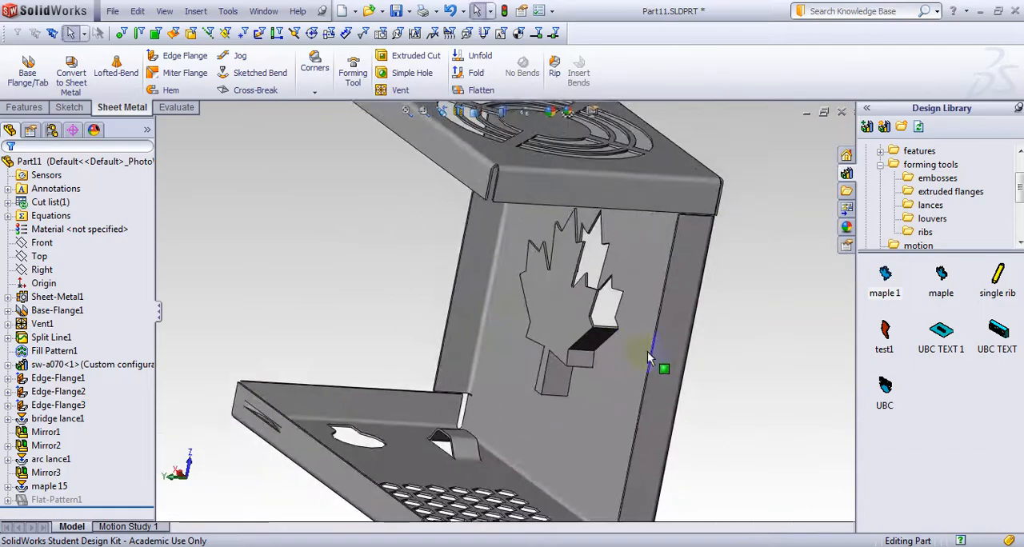
pyautogui.click(553, 374)
pyautogui.moveTo(553, 373); pyautogui.dragTo(576, 325, button='middle')
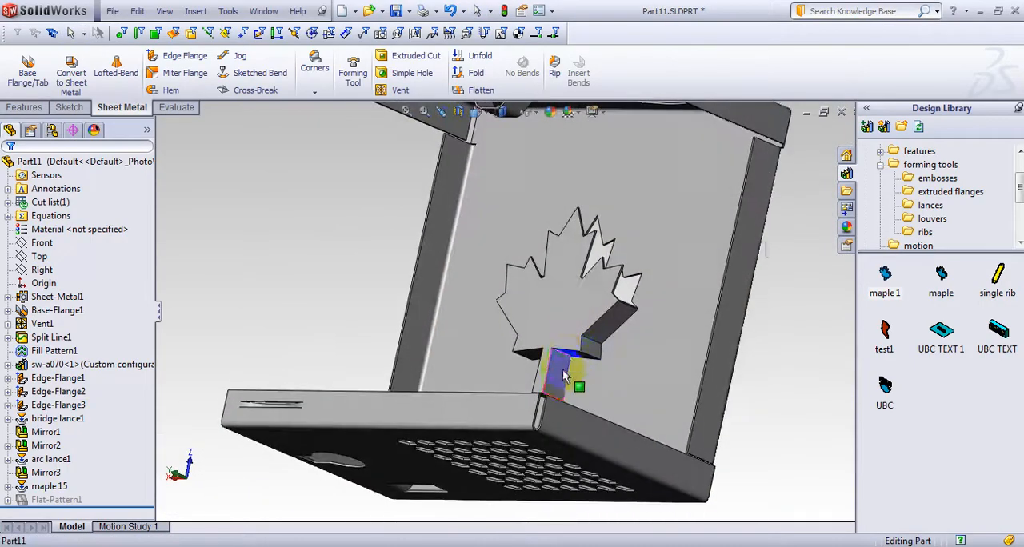
pyautogui.scroll(-6, 564, 376)
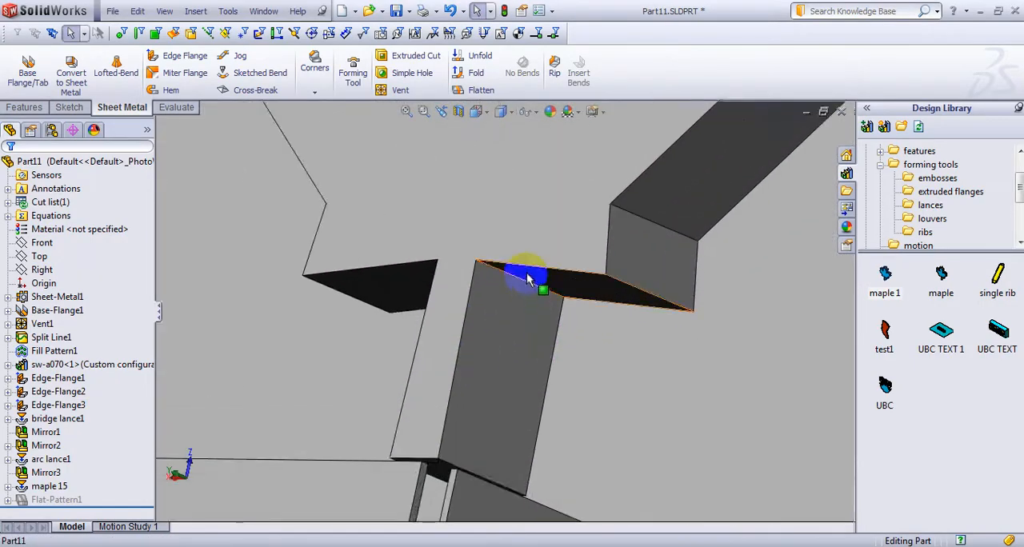
pyautogui.scroll(6, 663, 287)
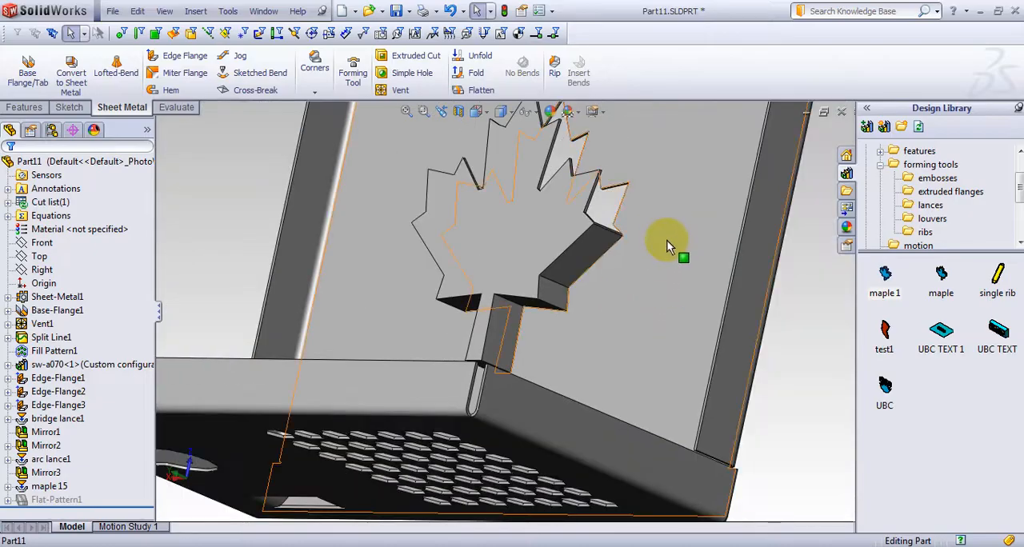
pyautogui.moveTo(667, 240); pyautogui.dragTo(578, 280, button='middle')
pyautogui.moveTo(575, 284); pyautogui.dragTo(693, 309, button='middle')
pyautogui.press('f')
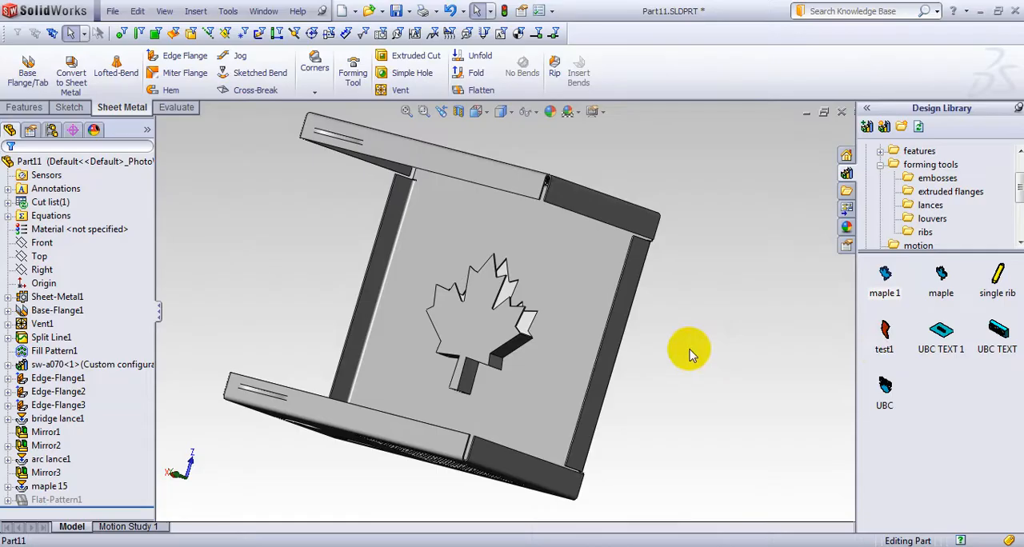
# Delete the maple 15 forming feature and its dependent sketch from the enclosure
pyautogui.rightClick(46, 495)
pyautogui.click(68, 393)
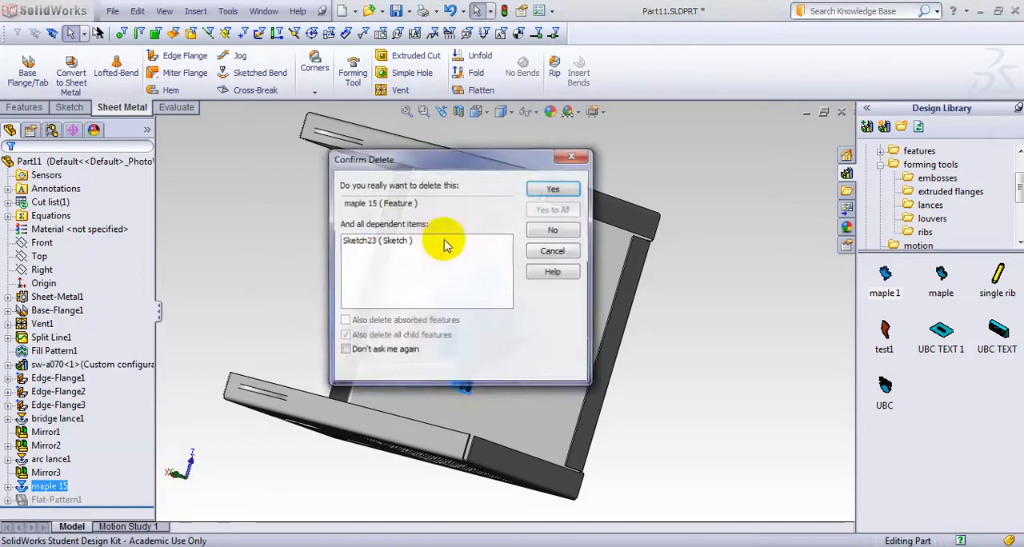
pyautogui.click(553, 189)
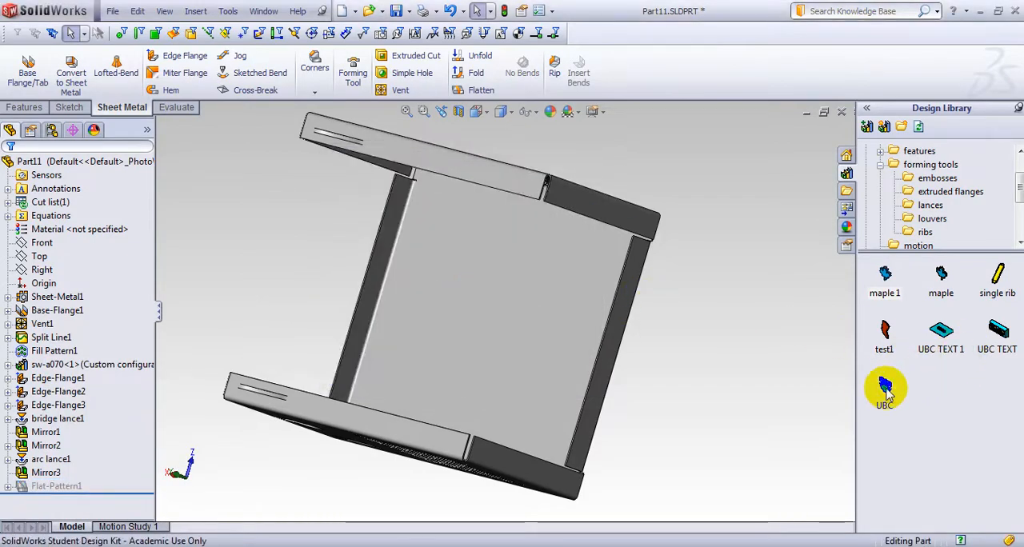
# Open the UBC forming tool from the Design Library and examine the shape and spacing of its raised bodies
pyautogui.moveTo(885, 388); pyautogui.dragTo(851, 358)
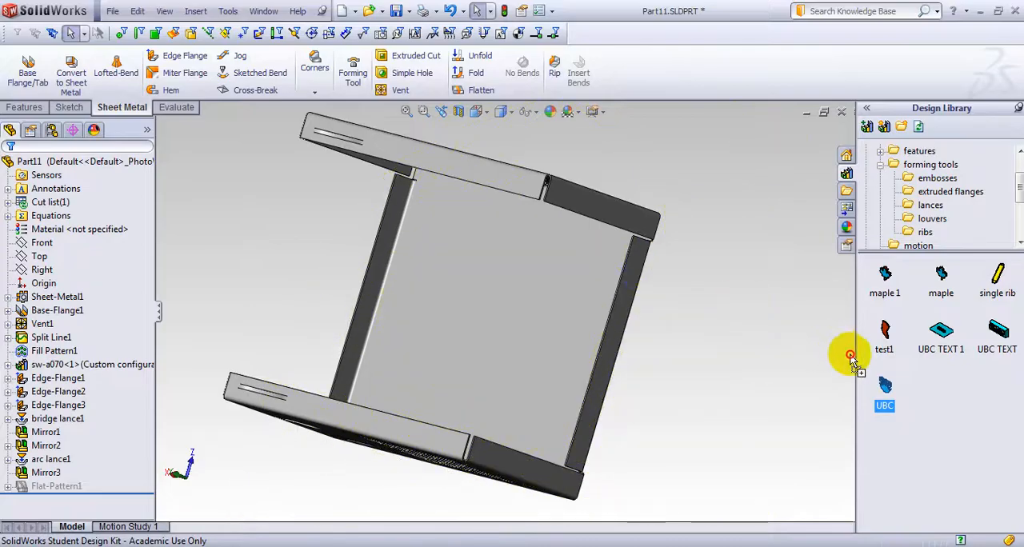
pyautogui.moveTo(884, 406)
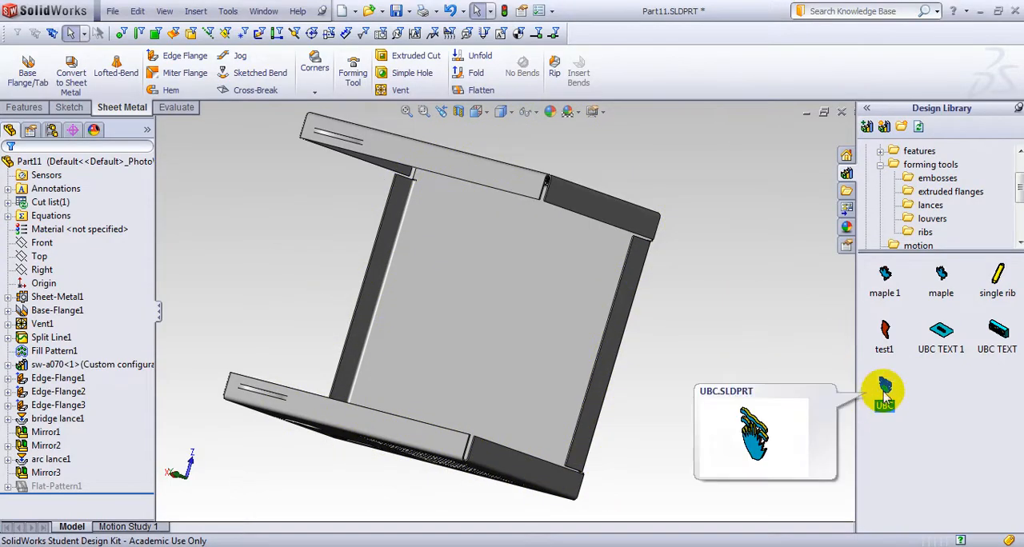
pyautogui.doubleClick(884, 388)
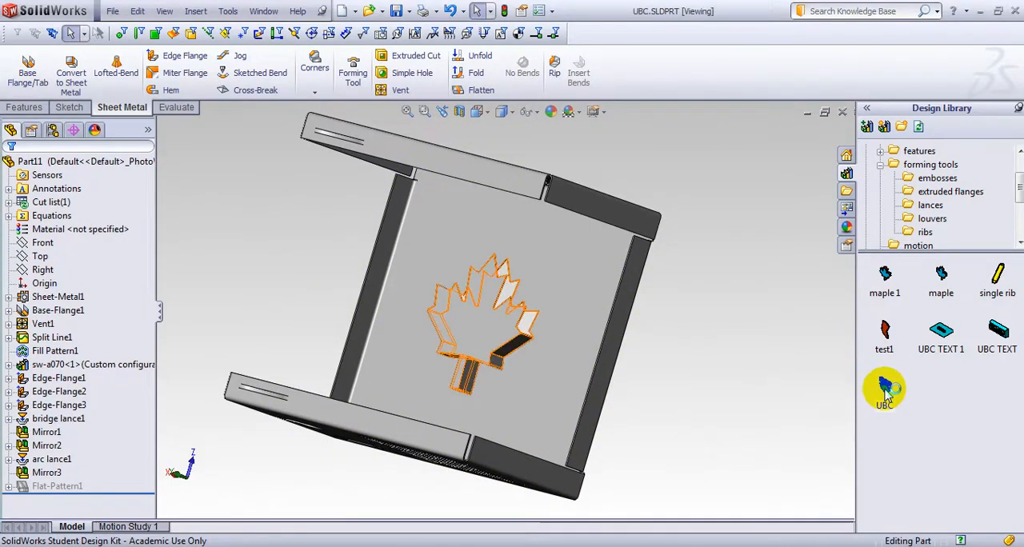
pyautogui.moveTo(624, 394); pyautogui.dragTo(542, 482, button='middle')
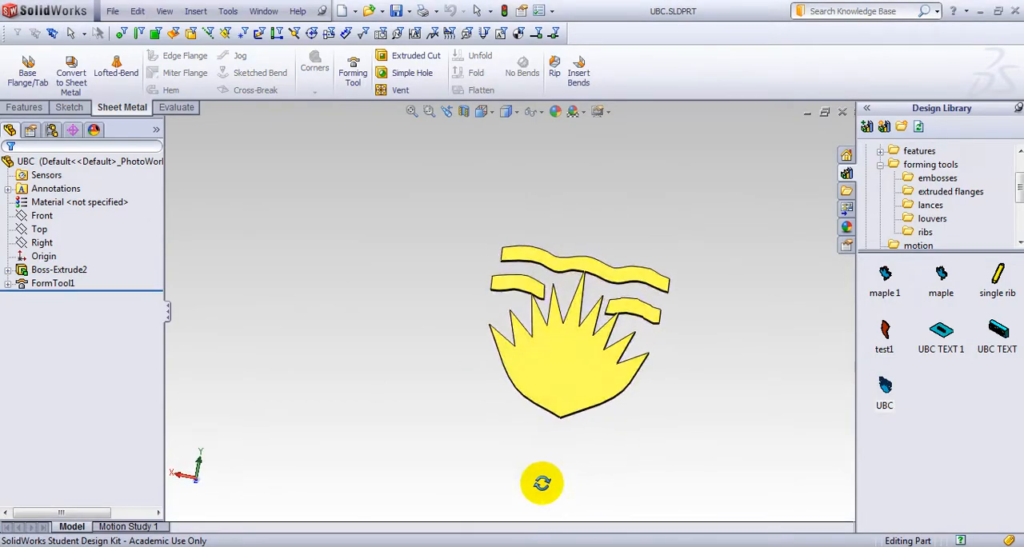
pyautogui.scroll(-1, 560, 360)
pyautogui.scroll(2, 559, 360)
pyautogui.scroll(-3, 608, 315)
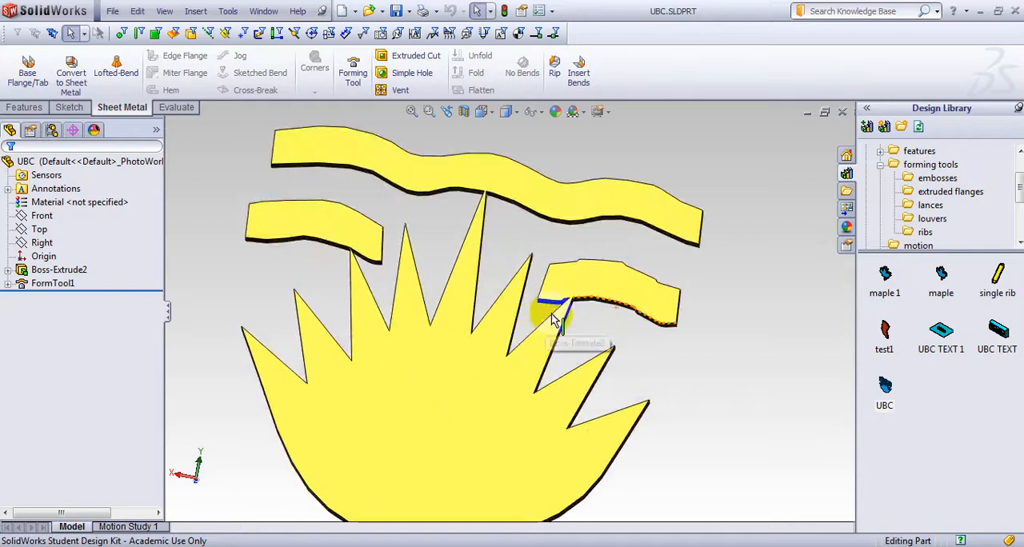
pyautogui.scroll(2, 420, 328)
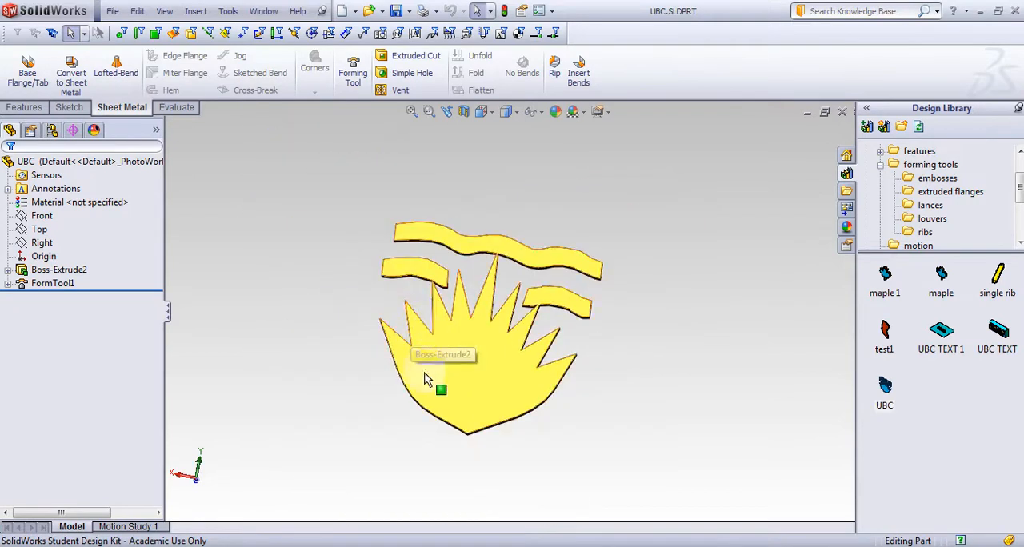
# Close the UBC tool part, place the test1 forming tool on the inner side of the enclosure's large flat face and finish its placement
pyautogui.click(842, 113)
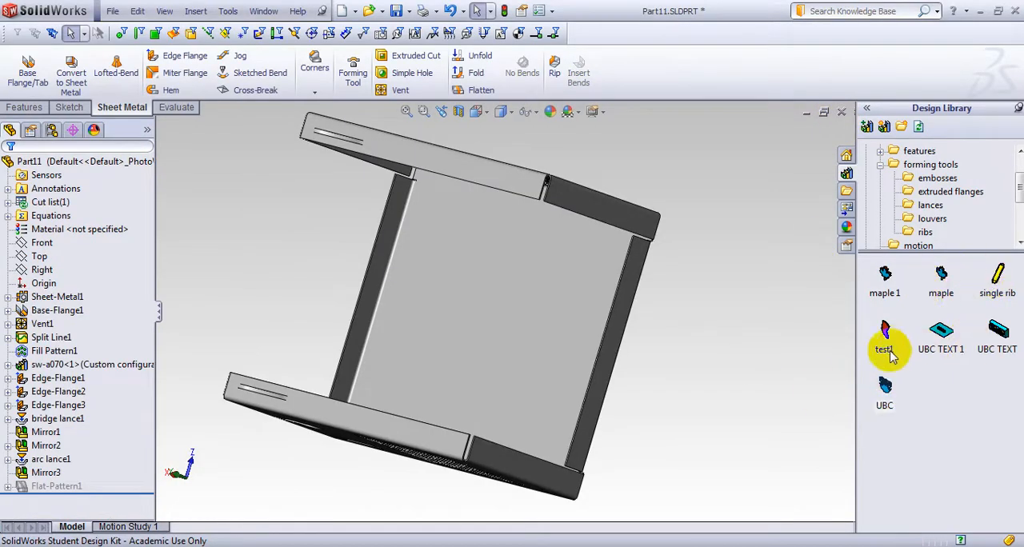
pyautogui.moveTo(884, 340)
pyautogui.mouseDown()
pyautogui.moveTo(496, 329)
pyautogui.moveTo(480, 319)
pyautogui.mouseUp()
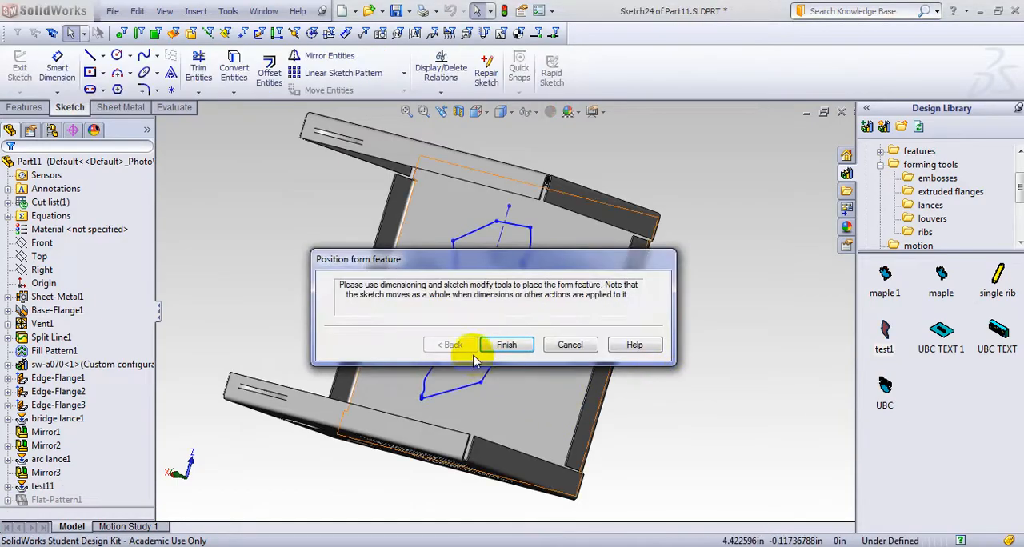
pyautogui.click(507, 344)
pyautogui.moveTo(691, 382); pyautogui.dragTo(592, 217, button='middle')
pyautogui.scroll(-3, 377, 347)
pyautogui.middleClick(377, 347)
pyautogui.moveTo(593, 344)
pyautogui.mouseDown(button='middle')
pyautogui.moveTo(423, 309)
pyautogui.moveTo(463, 273)
pyautogui.moveTo(533, 365)
pyautogui.moveTo(622, 339)
pyautogui.moveTo(506, 358)
pyautogui.moveTo(349, 405)
pyautogui.mouseUp(button='middle')
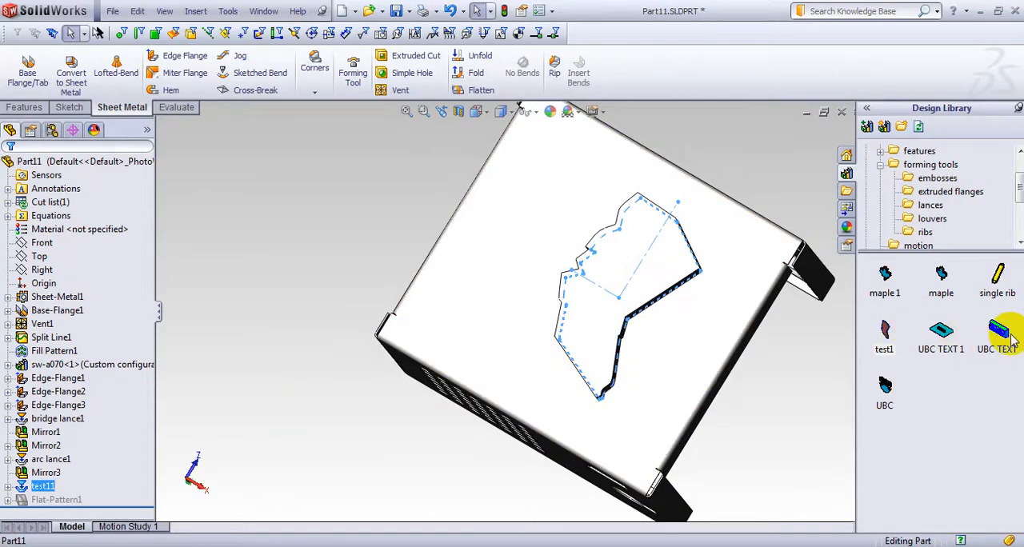
# Try to place the UBC TEXT forming tool on the outer side of the large flat face, beside the test1 form
pyautogui.moveTo(1010, 341); pyautogui.dragTo(521, 240)
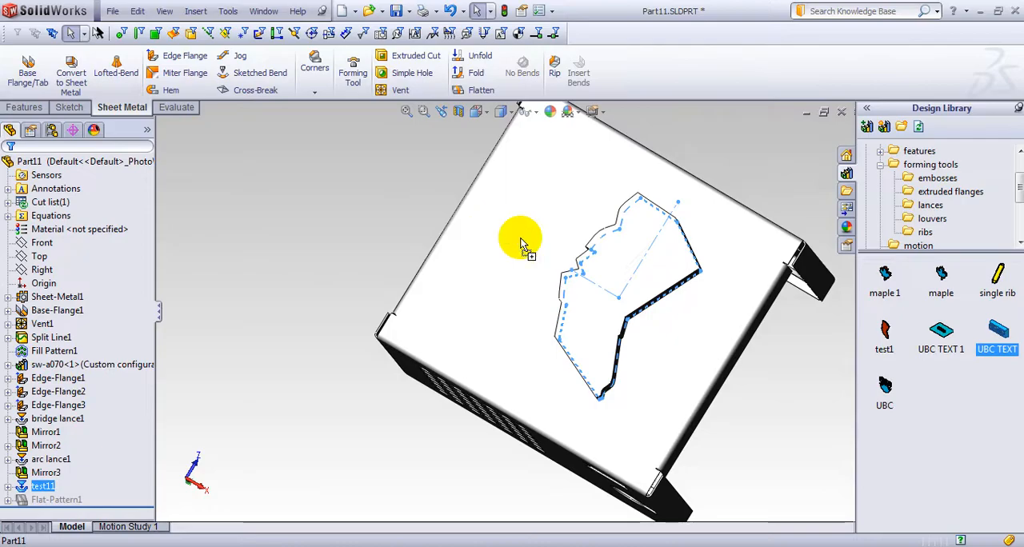
pyautogui.moveTo(521, 244); pyautogui.dragTo(519, 243)
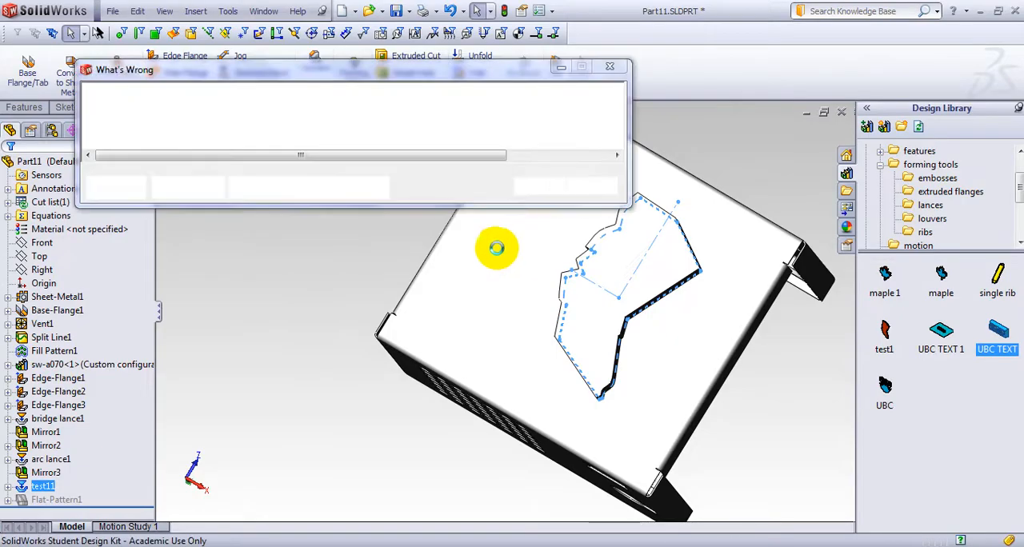
pyautogui.click(503, 347)
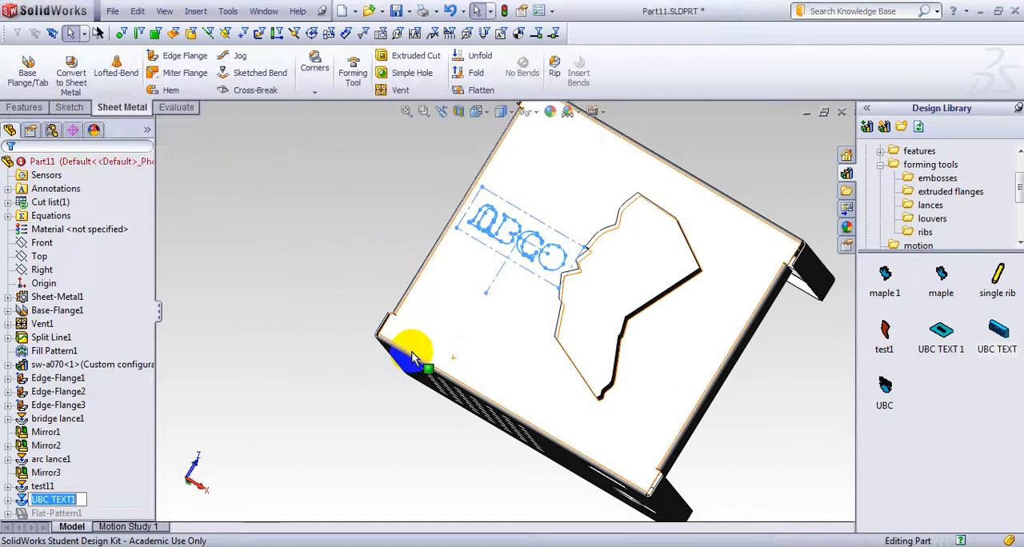
# Delete the UBC TEXT forming feature from the enclosure and confirm the deletion
pyautogui.rightClick(68, 502)
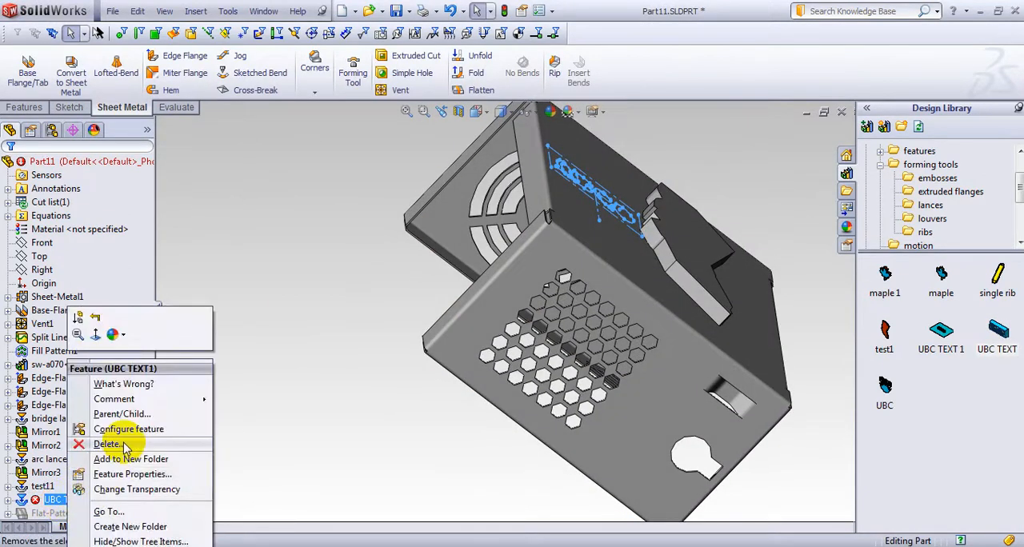
pyautogui.click(112, 381)
pyautogui.click(560, 196)
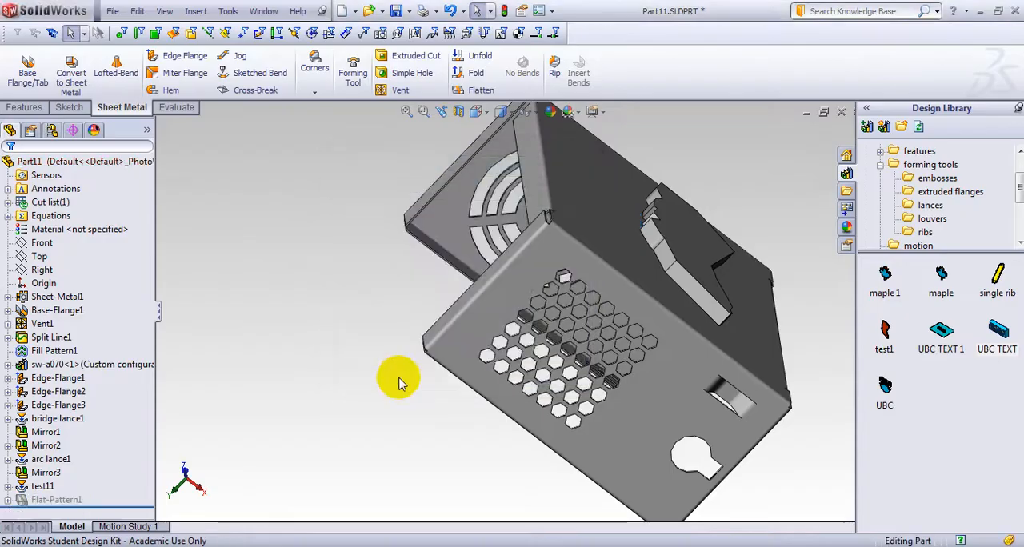
# Open the UBC TEXT forming tool from the Design Library and examine its raised letters and base block from several angles
pyautogui.moveTo(400, 377)
pyautogui.mouseDown(button='middle')
pyautogui.moveTo(457, 253)
pyautogui.moveTo(469, 154)
pyautogui.moveTo(461, 119)
pyautogui.moveTo(464, 136)
pyautogui.mouseUp(button='middle')
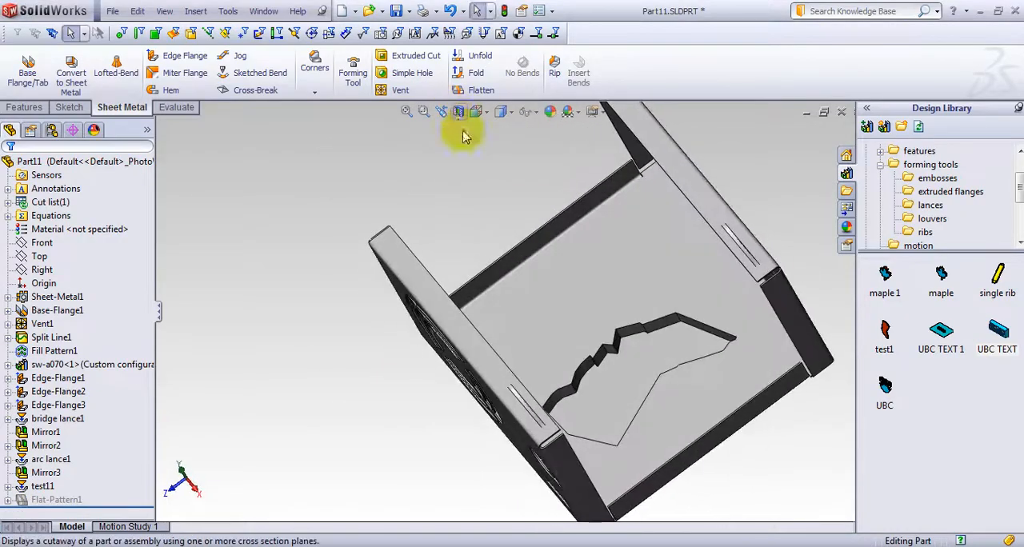
pyautogui.click(1000, 334)
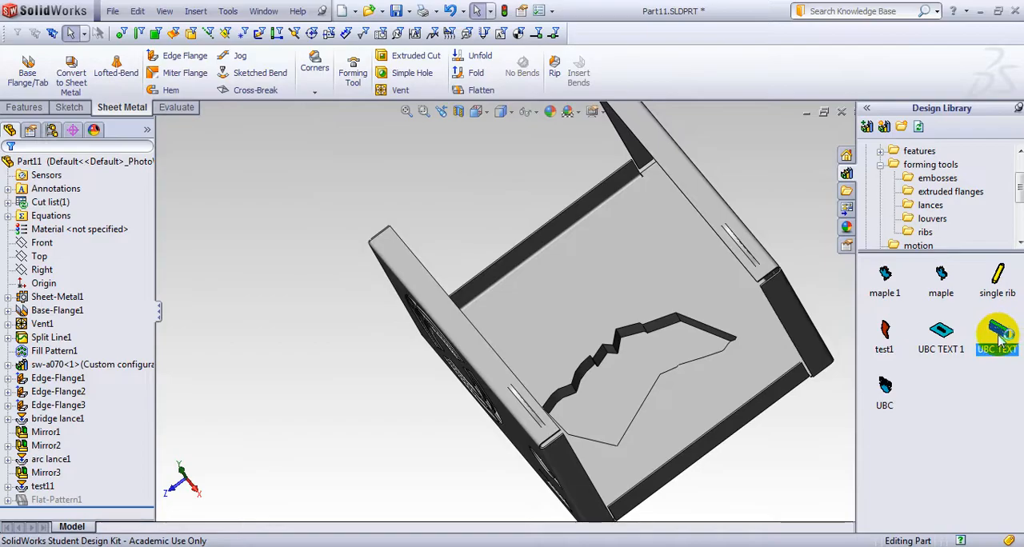
pyautogui.doubleClick(1001, 335)
pyautogui.moveTo(533, 412); pyautogui.dragTo(560, 527, button='middle')
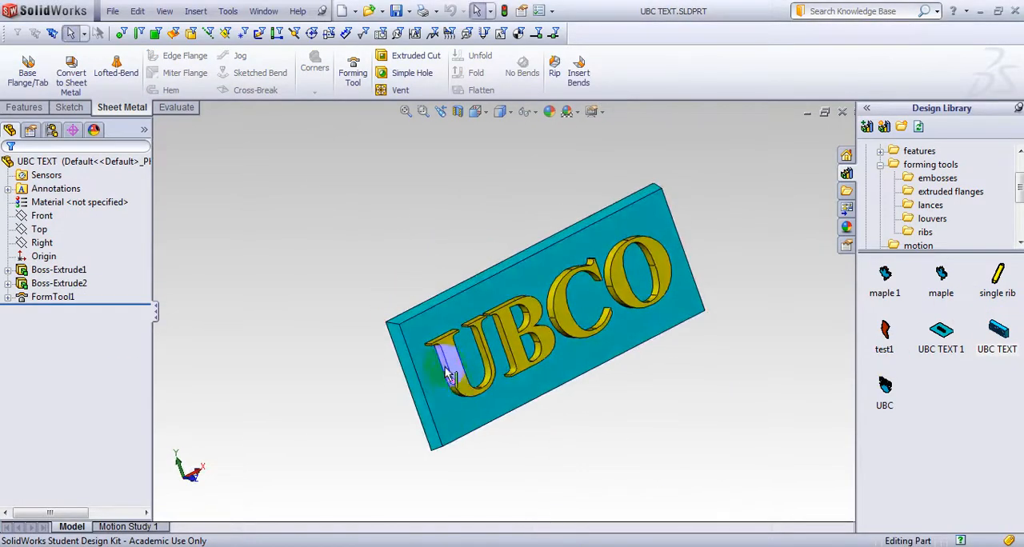
pyautogui.moveTo(376, 354); pyautogui.dragTo(501, 370, button='middle')
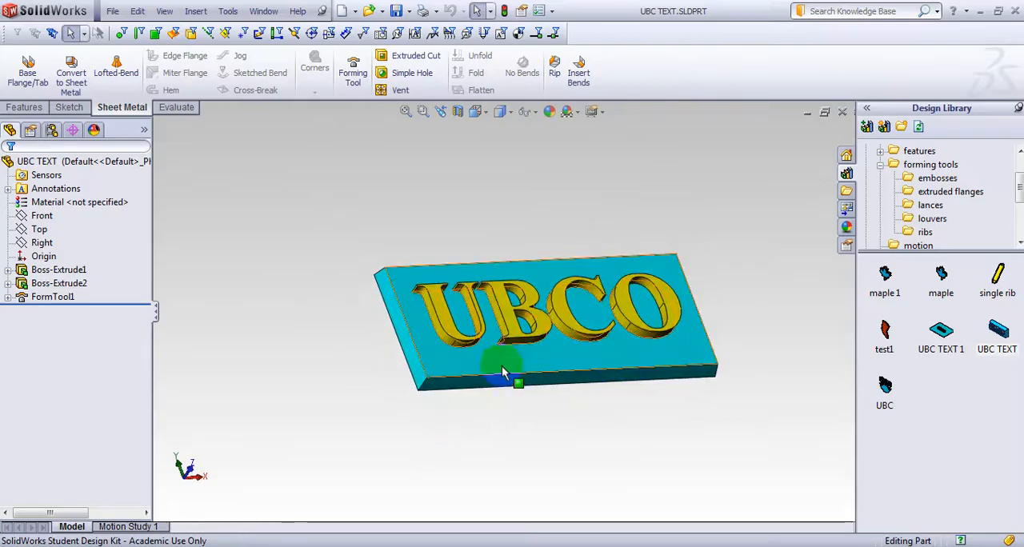
pyautogui.moveTo(665, 358)
pyautogui.mouseDown(button='middle')
pyautogui.moveTo(670, 400)
pyautogui.moveTo(699, 418)
pyautogui.moveTo(693, 437)
pyautogui.moveTo(630, 466)
pyautogui.moveTo(652, 372)
pyautogui.mouseUp(button='middle')
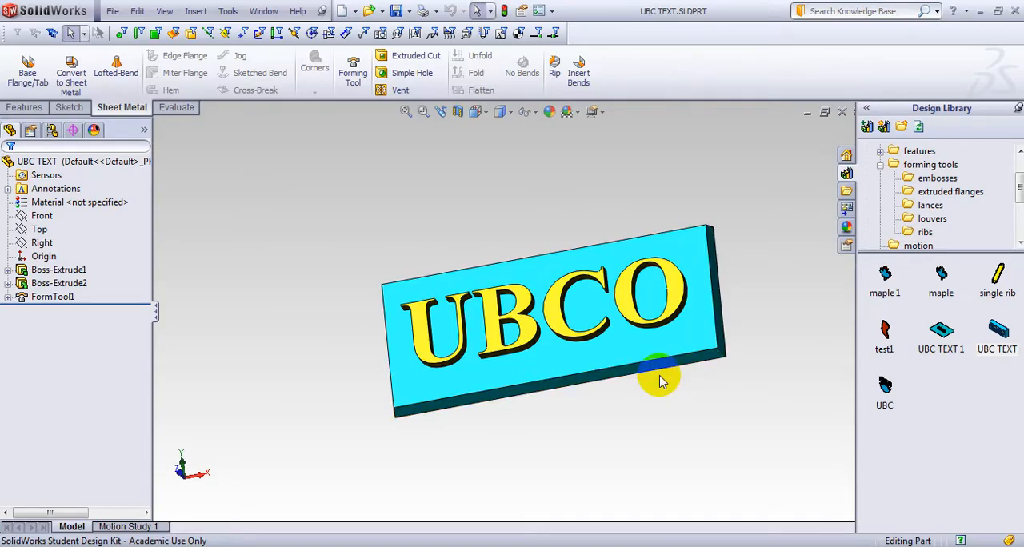
# Look through the louvers, lances and embosses forming tools in the Design Library, then collapse the forming tools folder
pyautogui.click(932, 220)
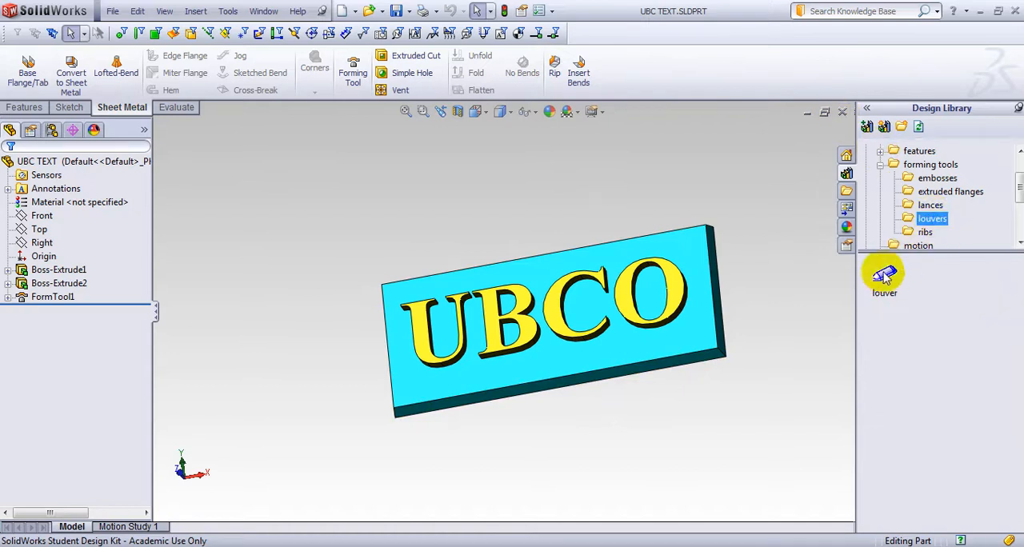
pyautogui.click(931, 205)
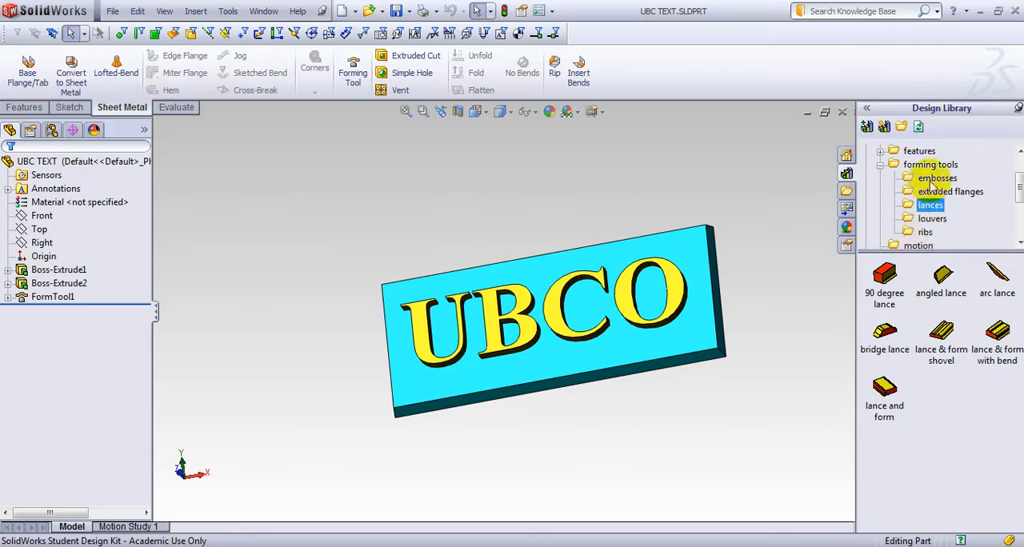
pyautogui.click(937, 180)
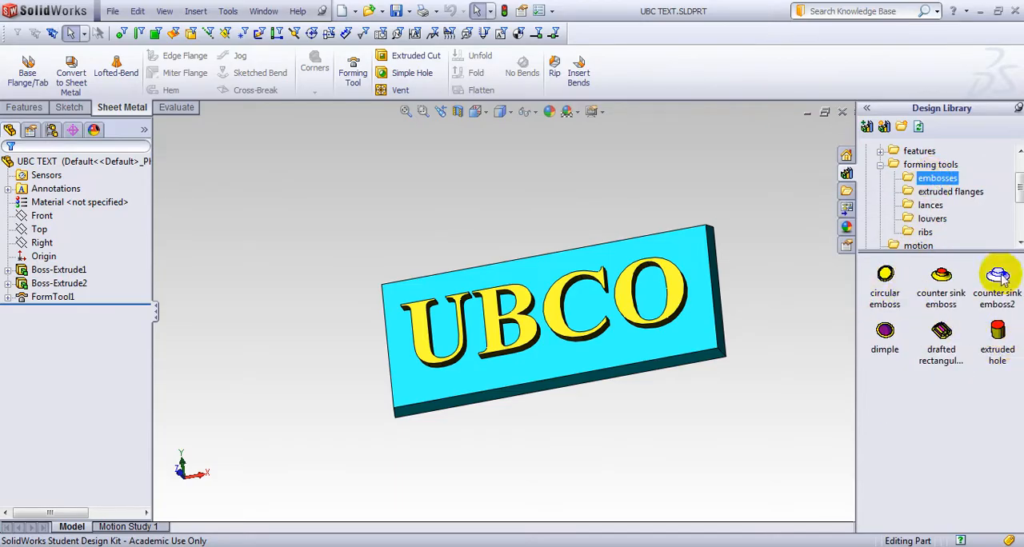
pyautogui.click(881, 165)
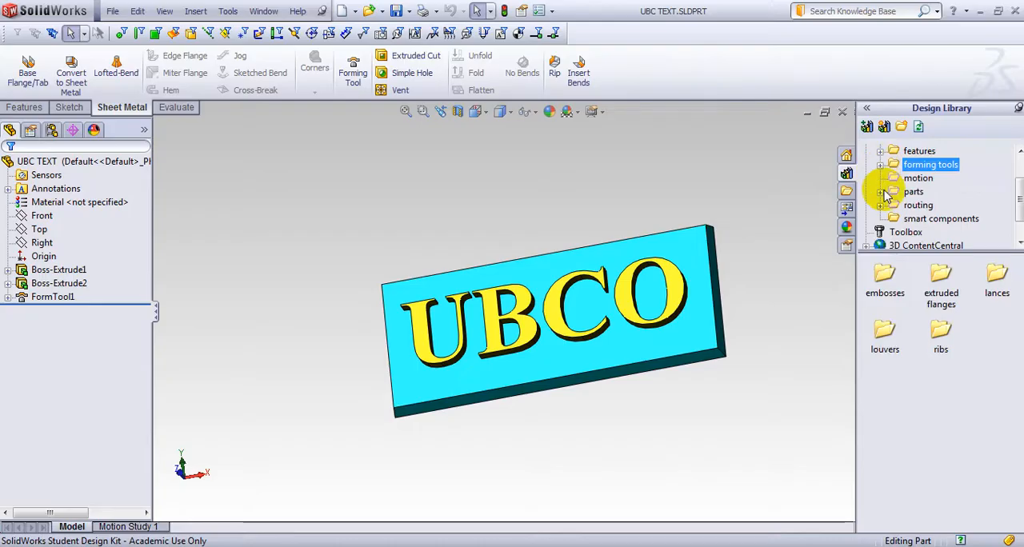